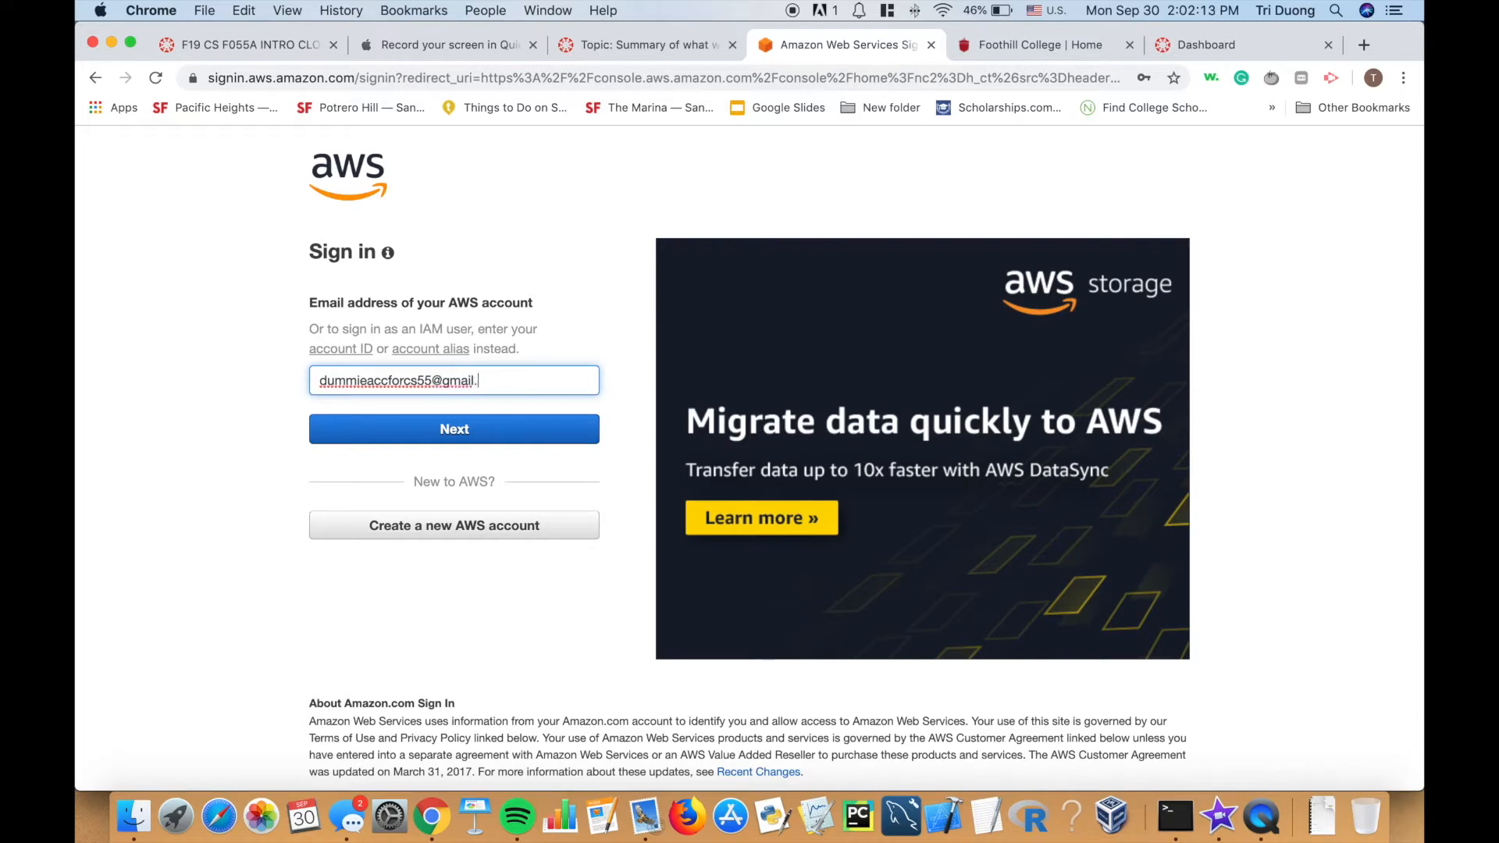
Sign in to the root account with the account email and password, saving the password in Chrome.
{"action": "key", "text": "Return"}
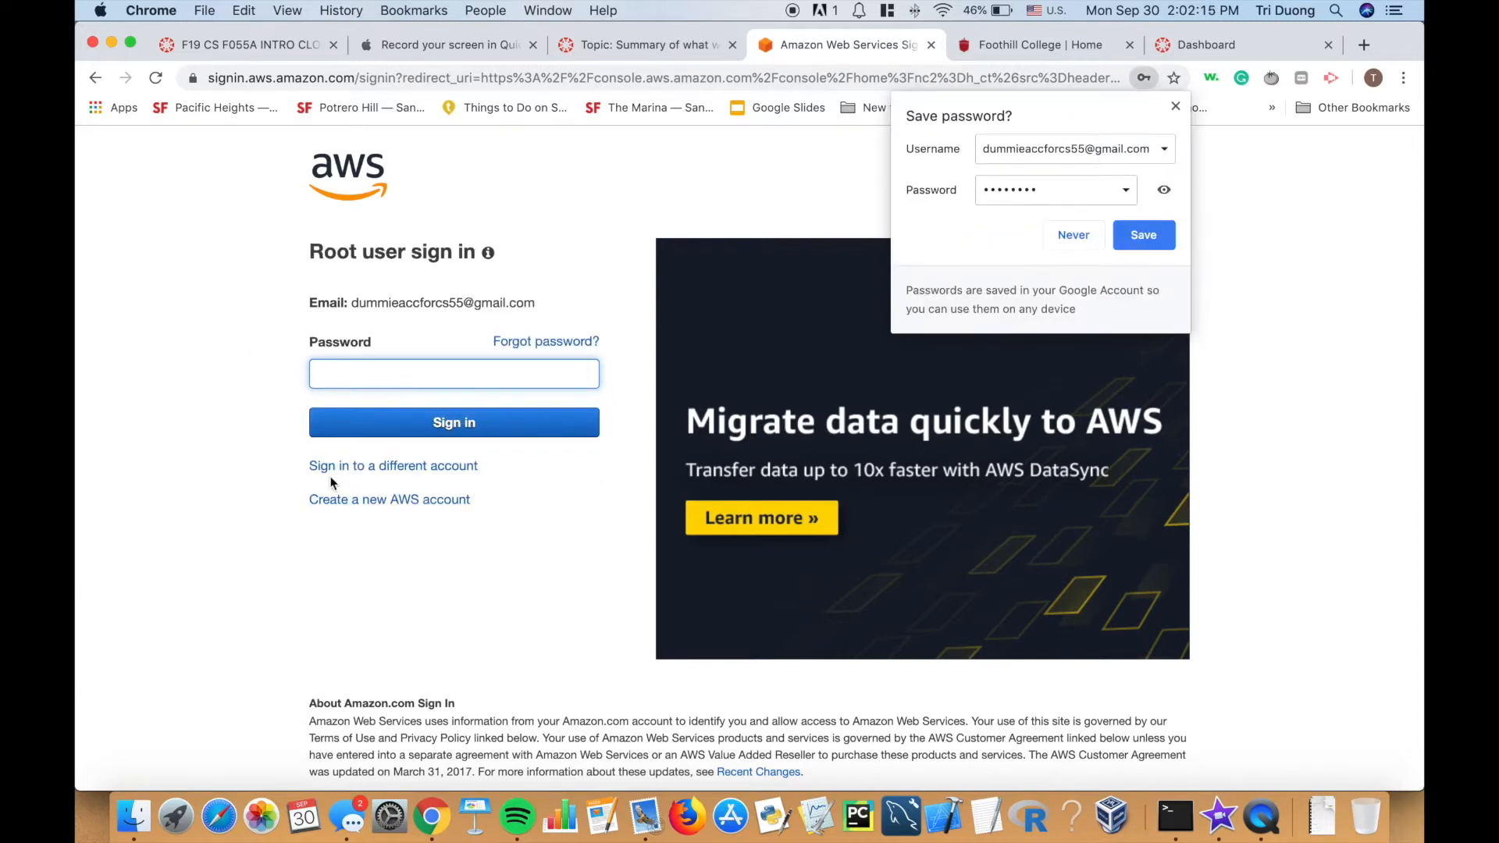
{"action": "type", "text": "•••••••••"}
{"action": "key", "text": "Return"}
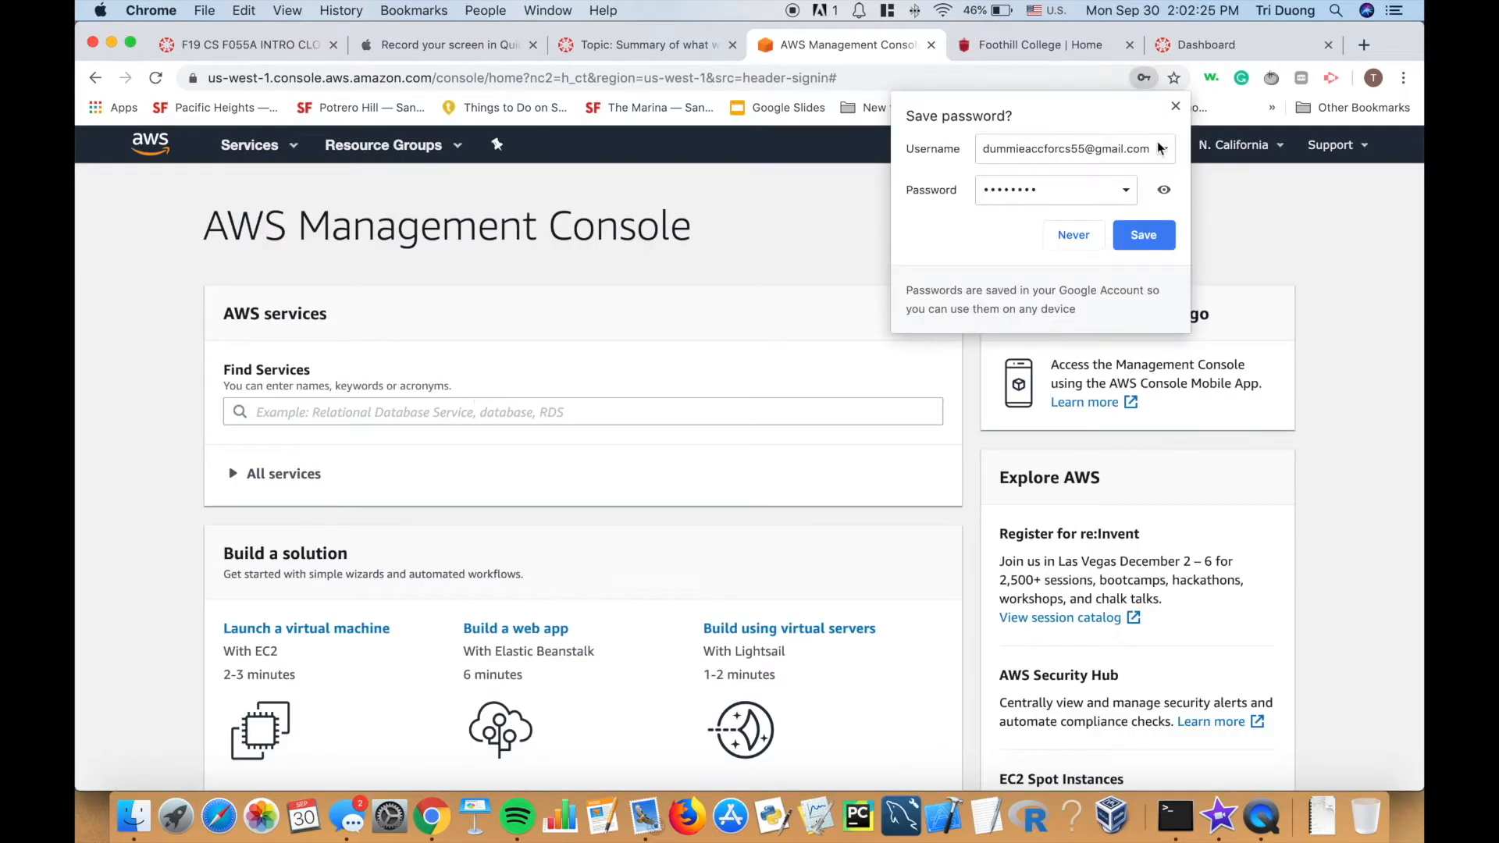
{"action": "left_click", "coordinate": [1154, 230]}
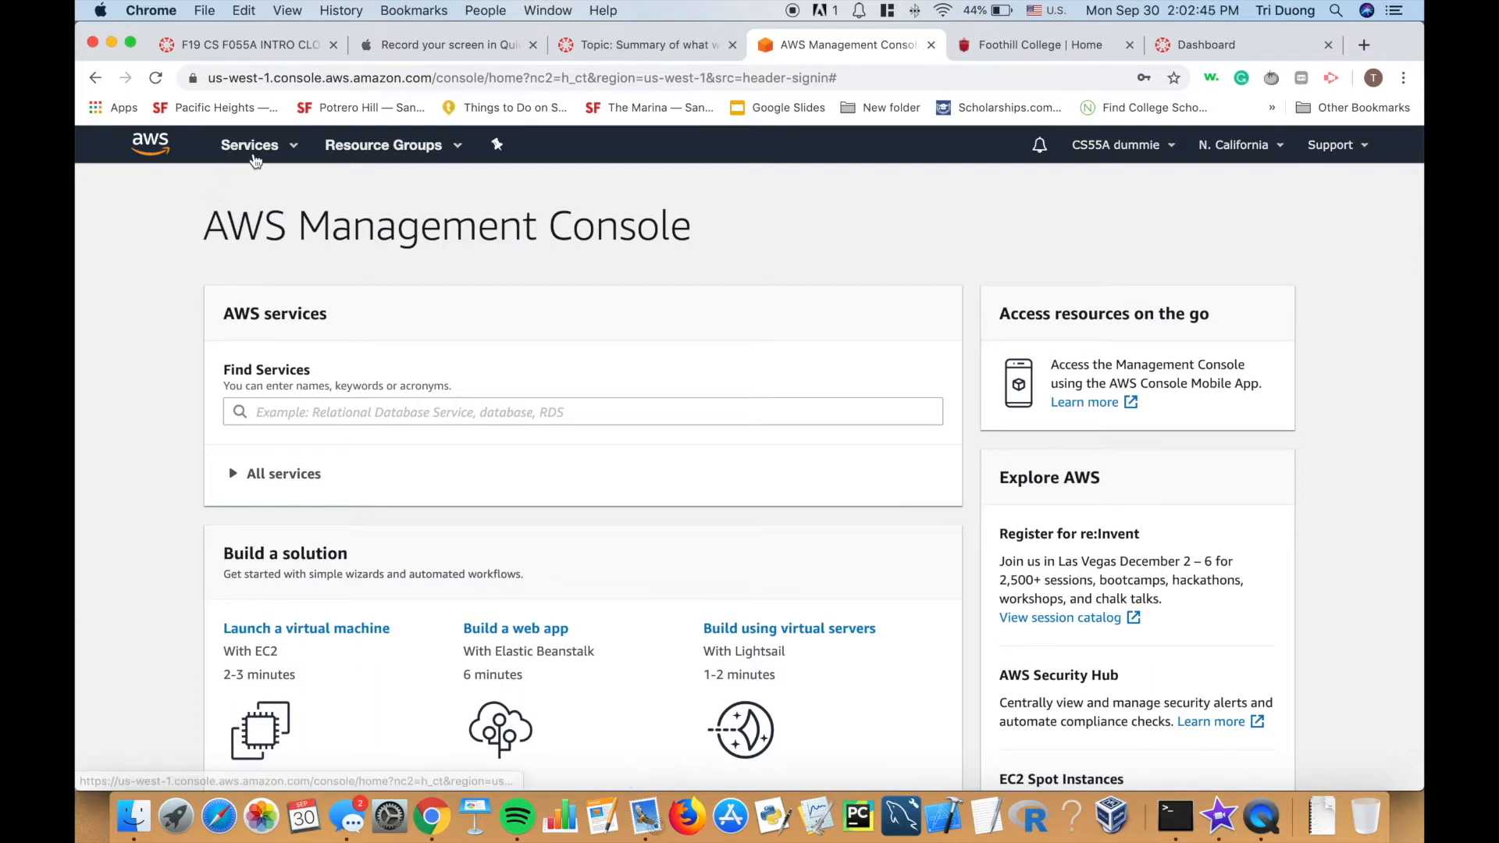
Search 'iam' in the Services menu and open the IAM dashboard.
{"action": "left_click", "coordinate": [255, 161]}
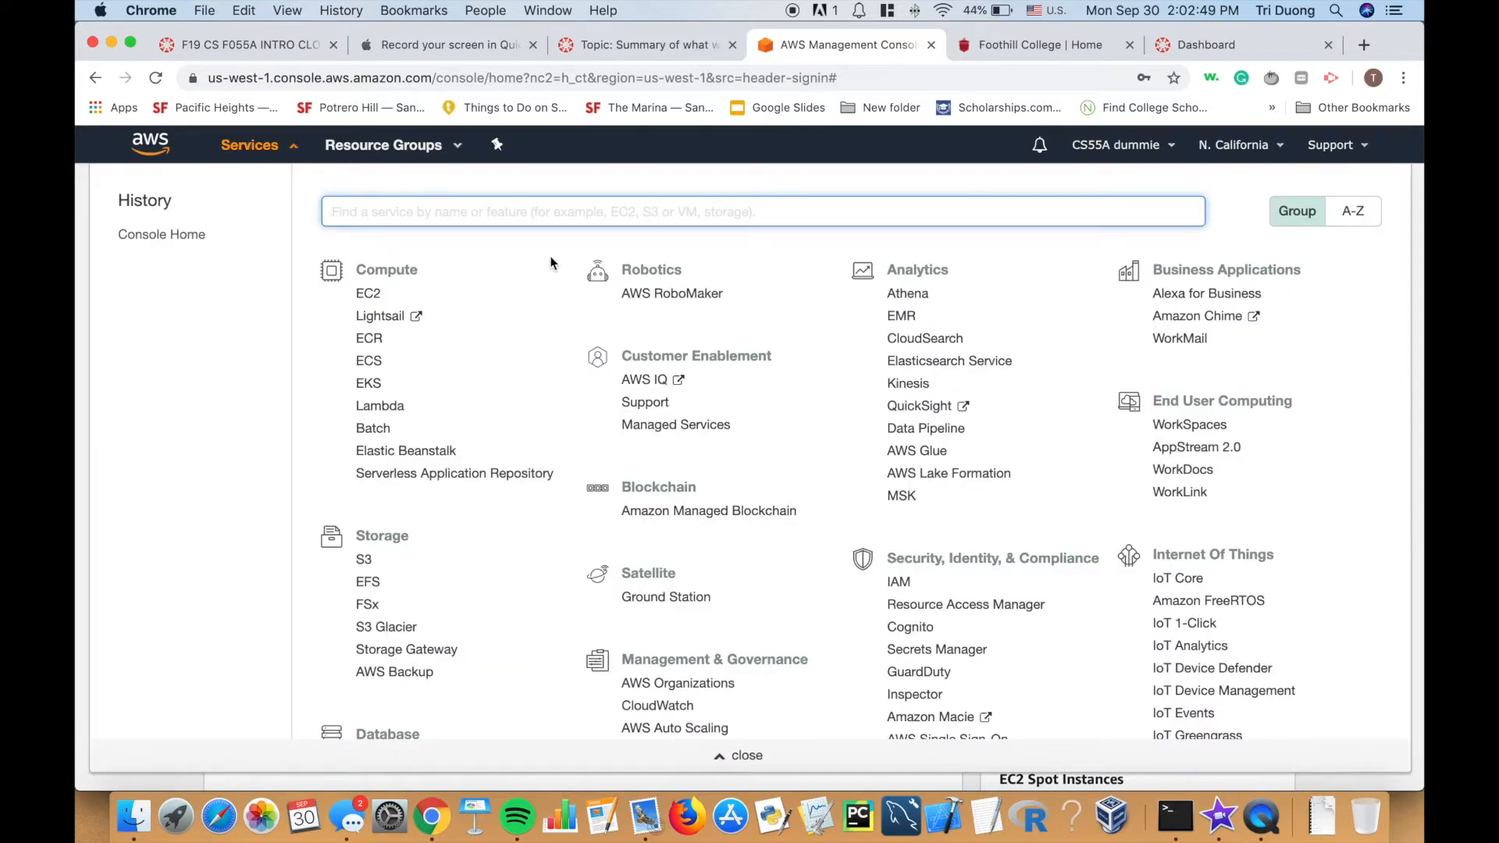
{"action": "scroll", "coordinate": [626, 396], "scroll_direction": "down", "scroll_amount": 5}
{"action": "scroll", "coordinate": [626, 397], "scroll_direction": "up", "scroll_amount": 5}
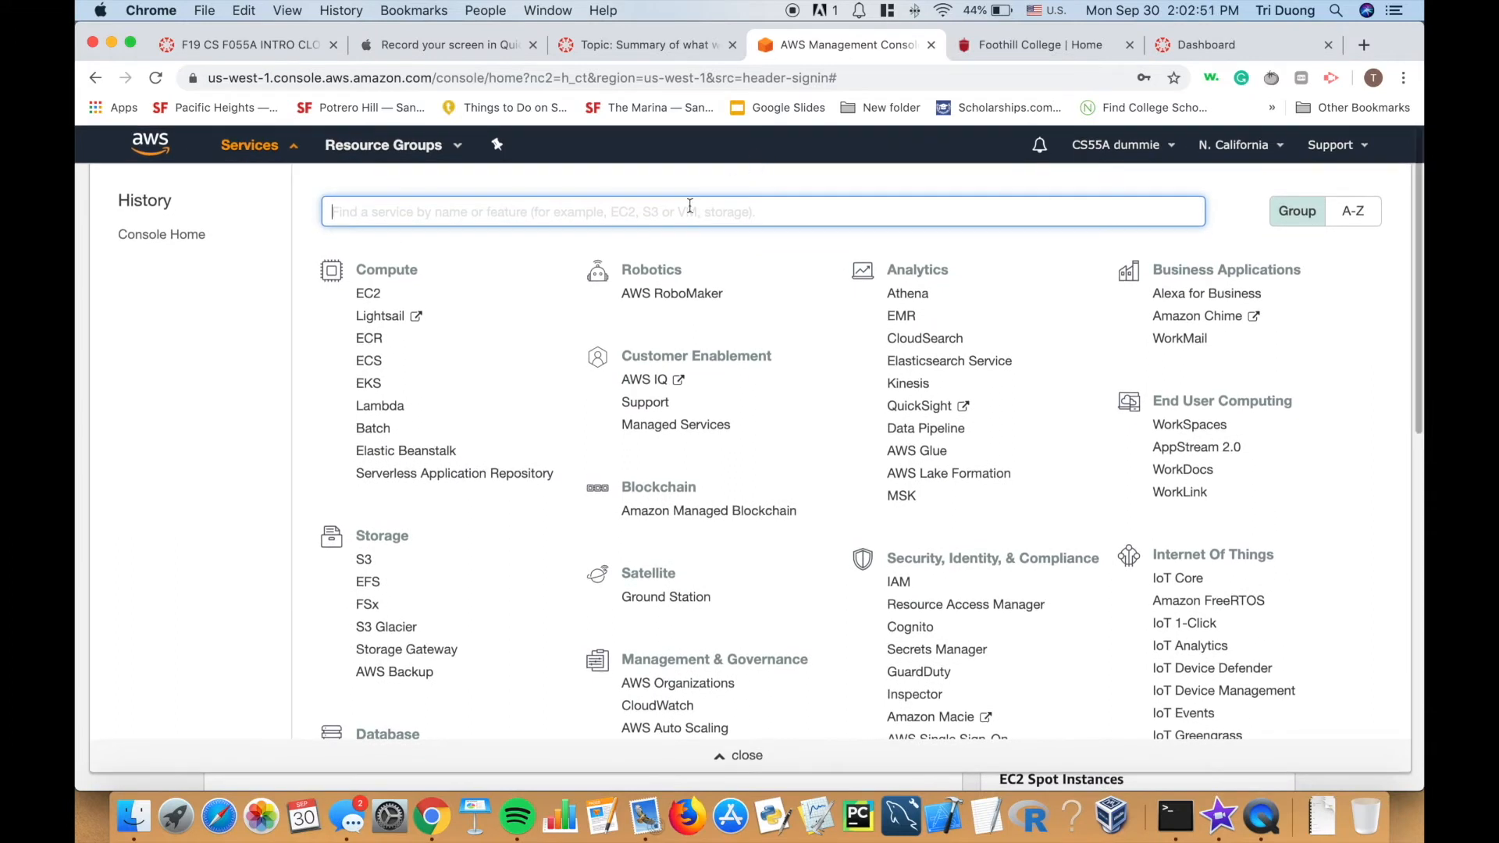
{"action": "type", "text": "iam"}
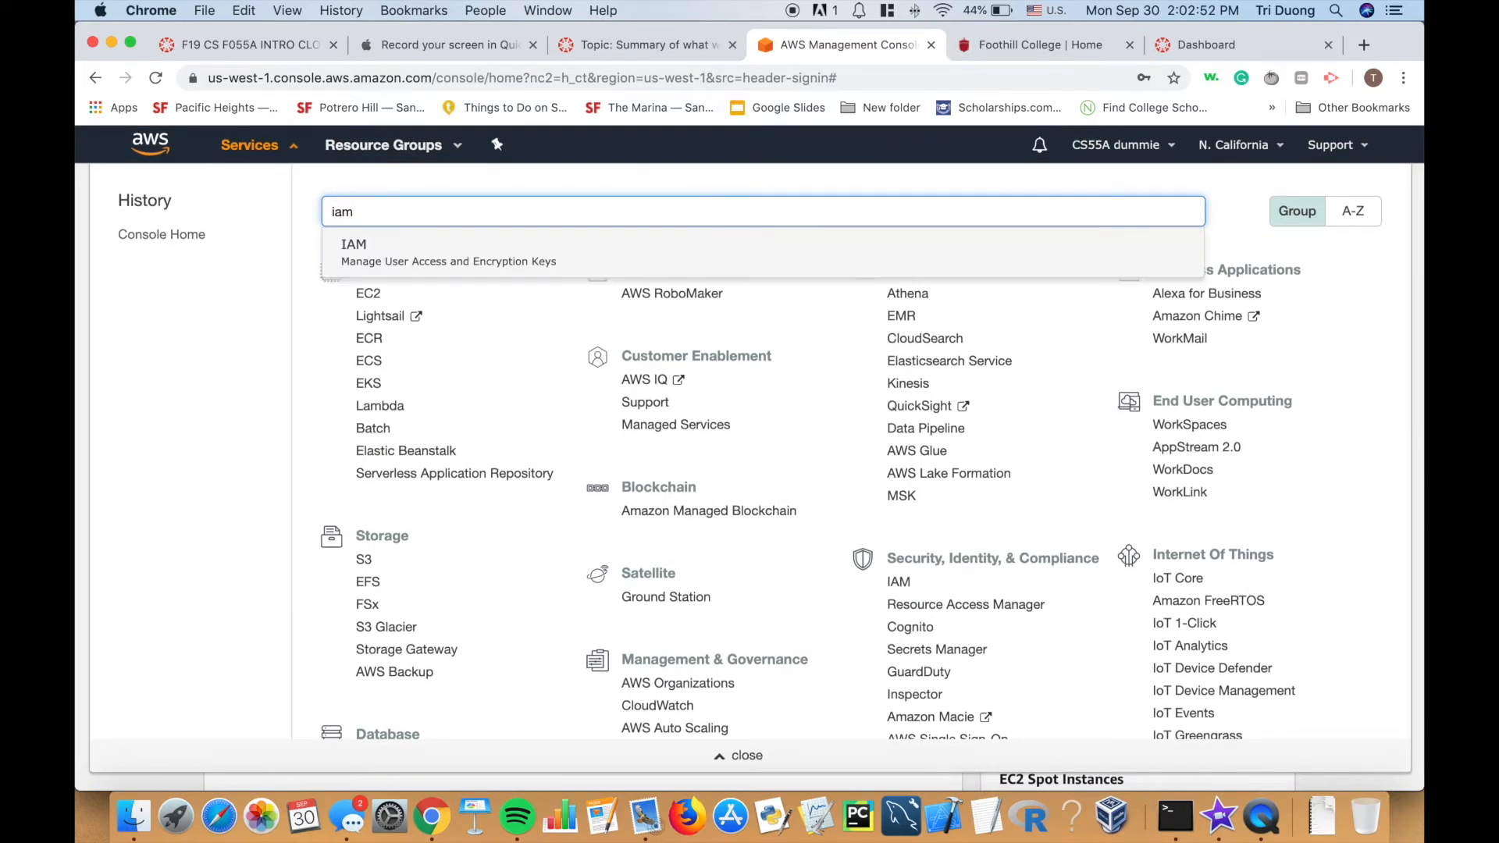
{"action": "left_click", "coordinate": [587, 252]}
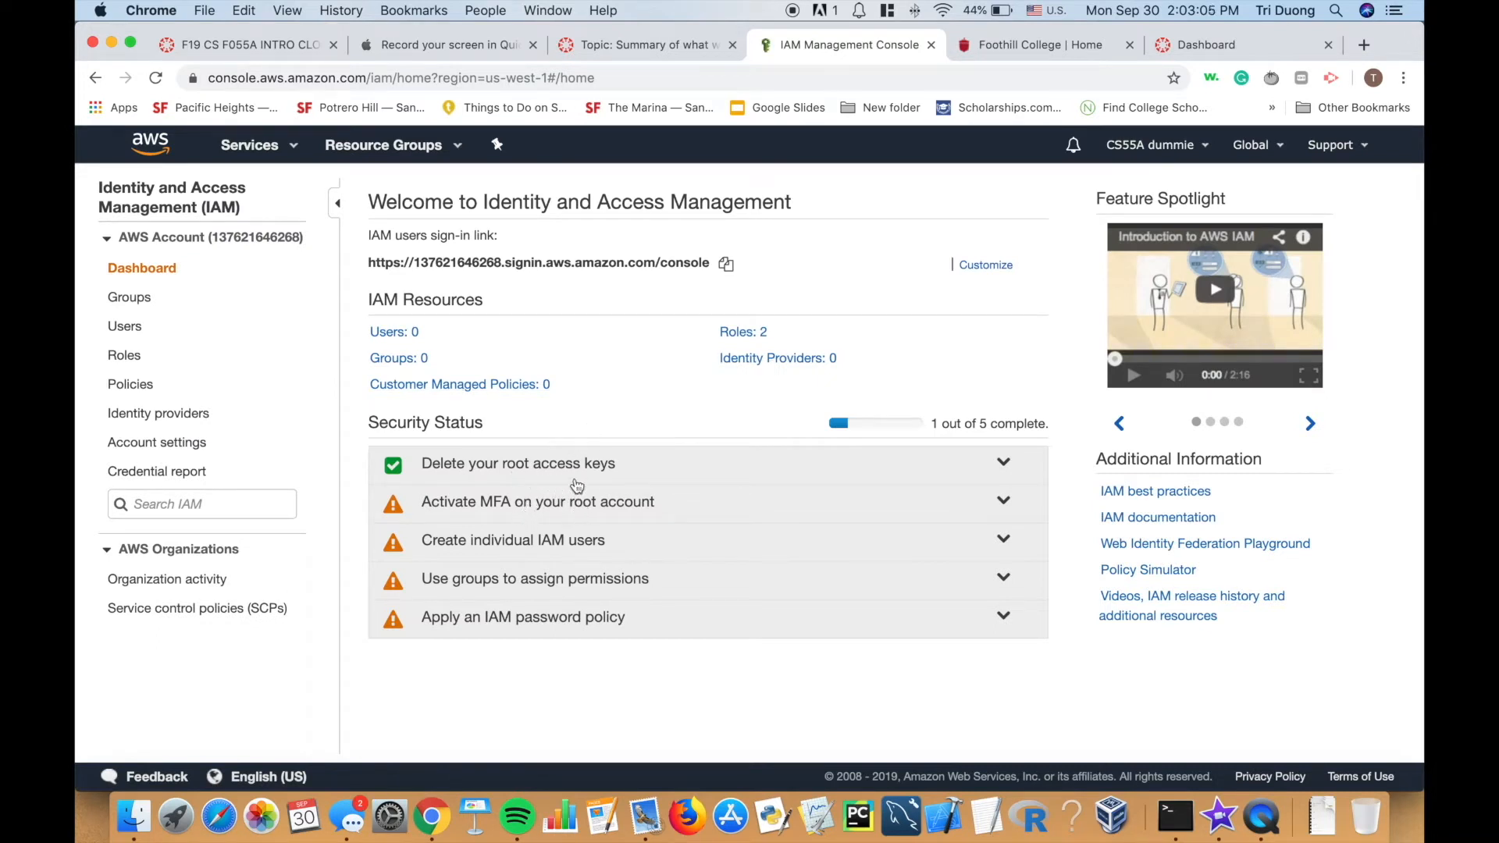
Start a new IAM group named g_admin and advance to the Attach Policy list.
{"action": "left_click", "coordinate": [141, 311]}
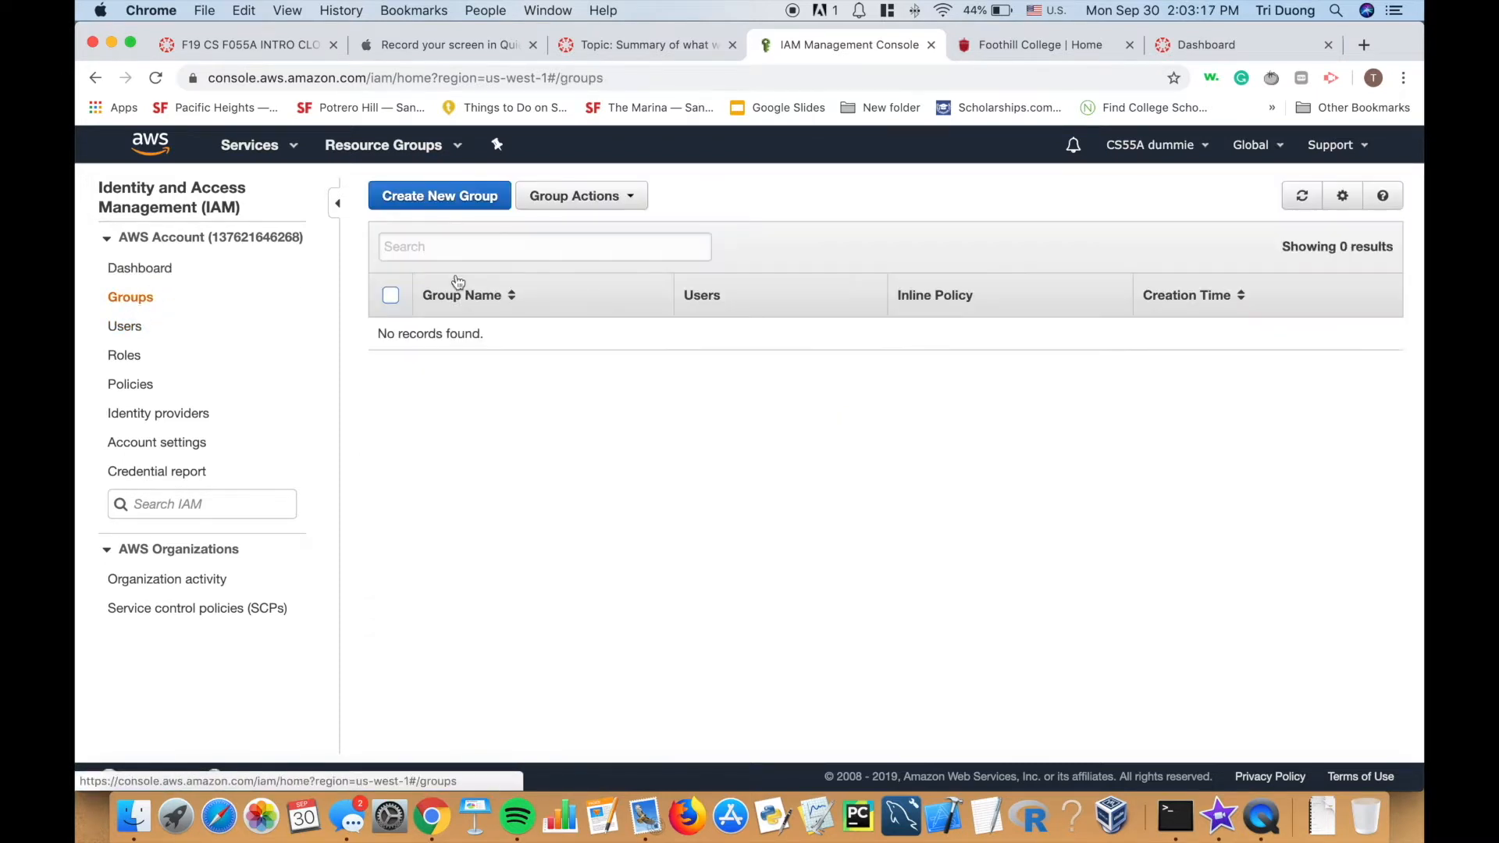
{"action": "left_click", "coordinate": [442, 197]}
{"action": "left_click", "coordinate": [581, 283]}
{"action": "type", "text": "g"}
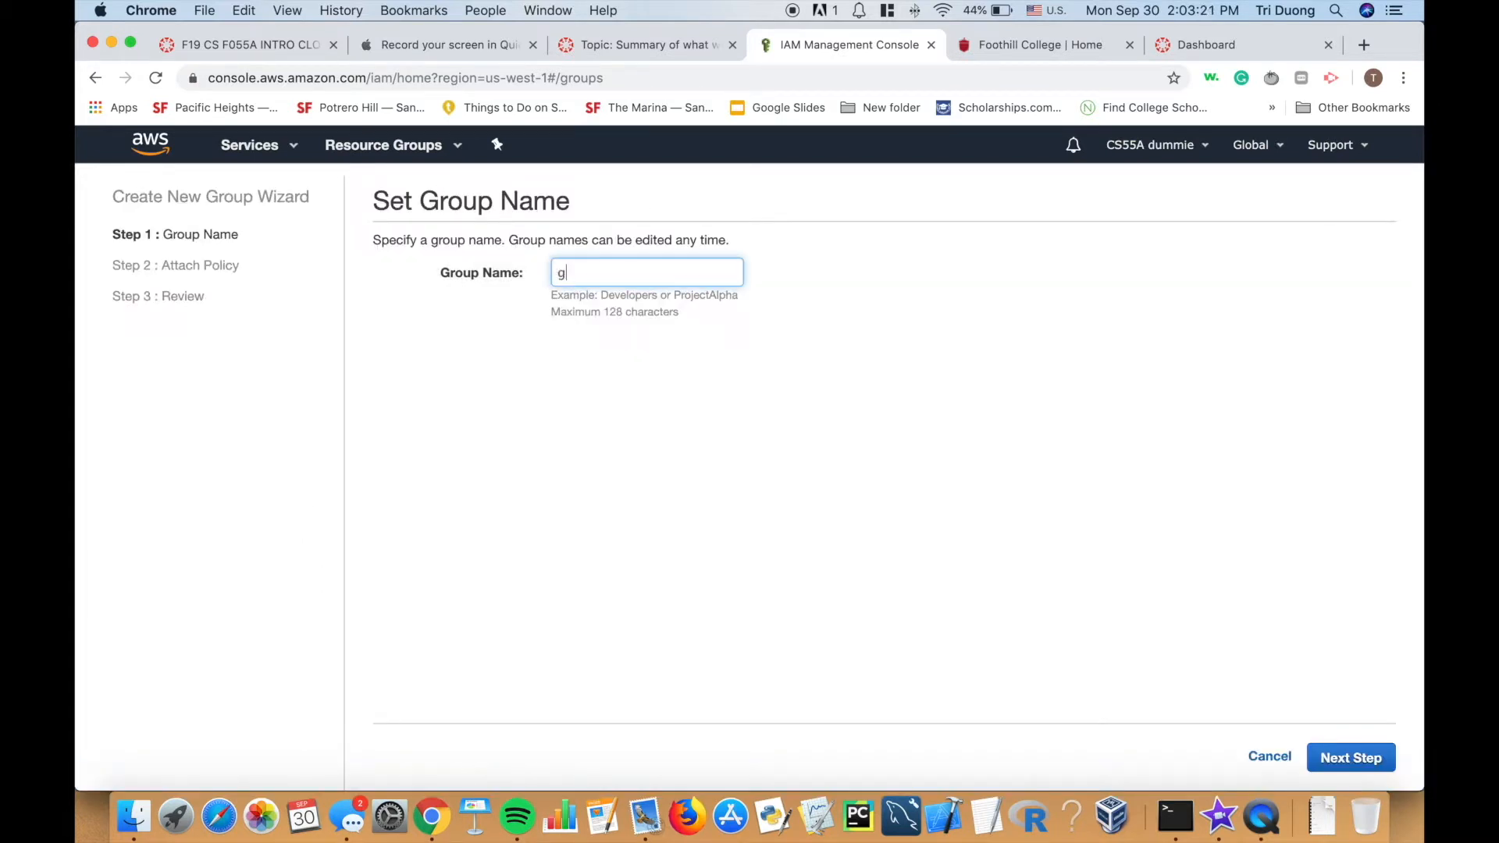
{"action": "type", "text": "_admin"}
{"action": "left_click", "coordinate": [1346, 763]}
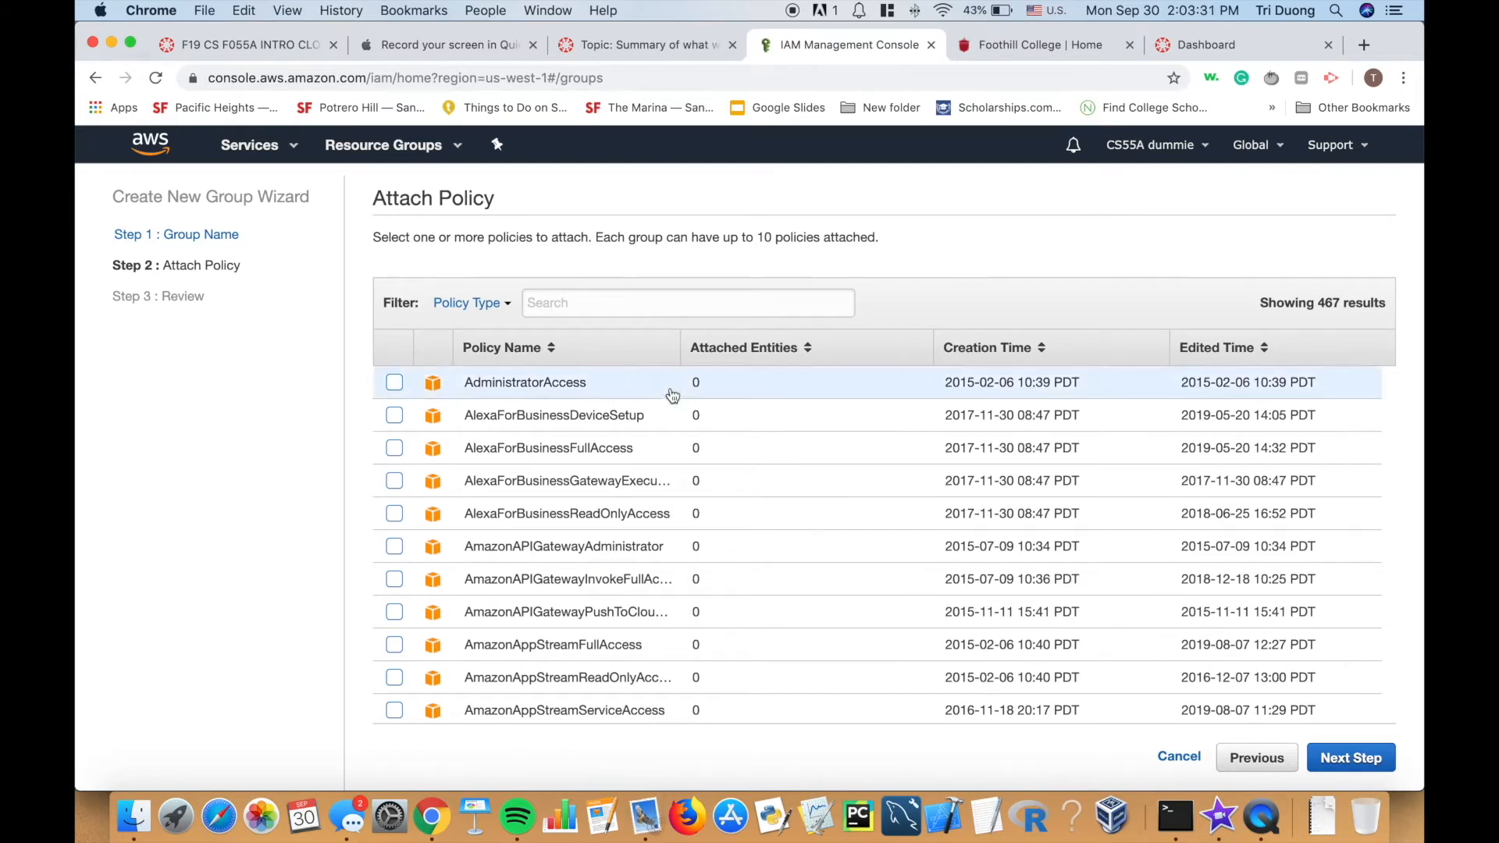
{"action": "scroll", "coordinate": [680, 414], "scroll_direction": "down", "scroll_amount": 6}
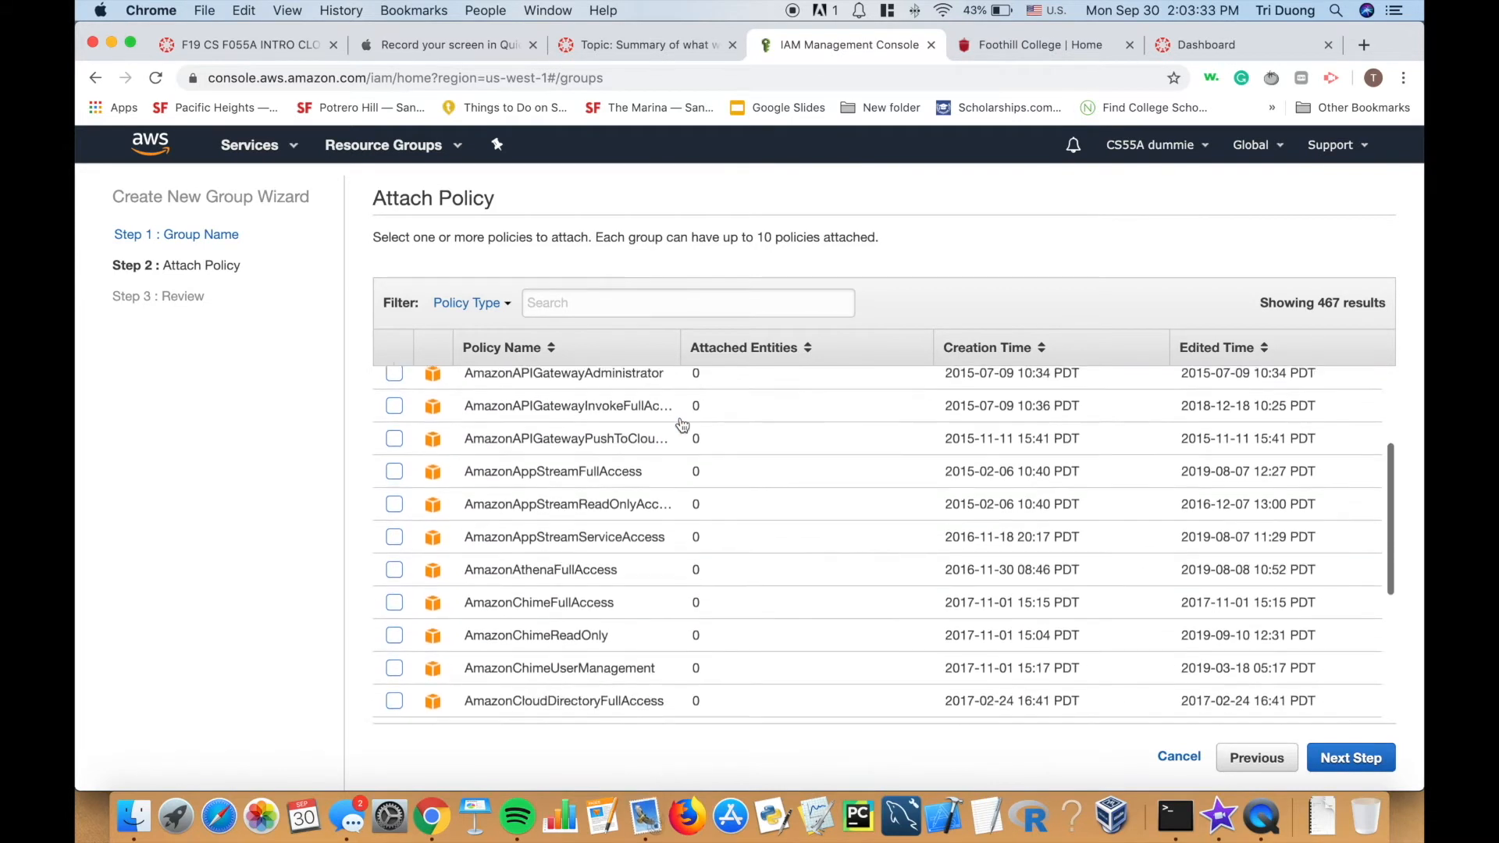
{"action": "scroll", "coordinate": [682, 424], "scroll_direction": "down", "scroll_amount": 4}
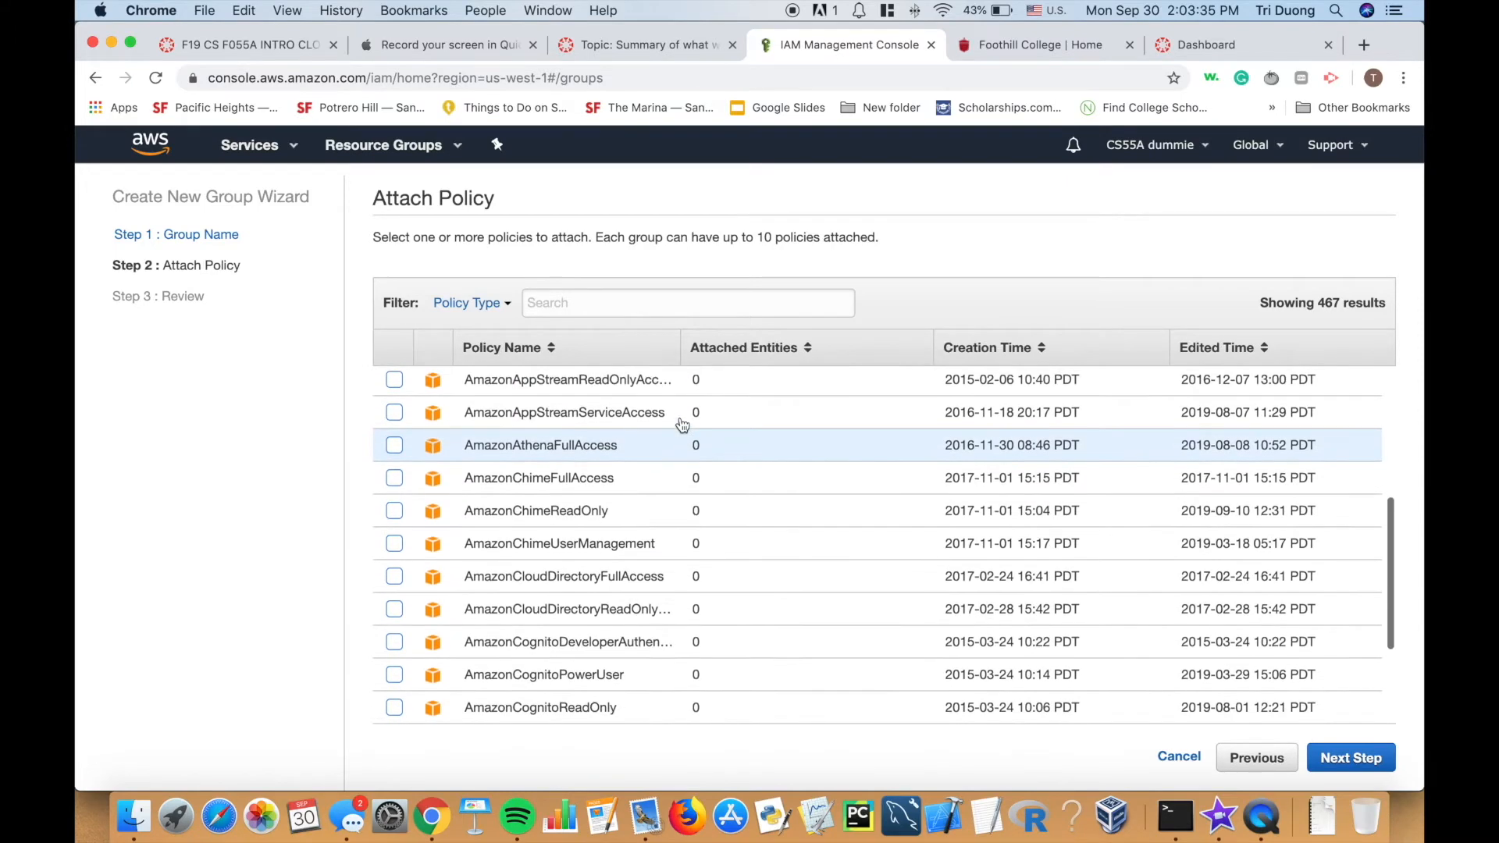
{"action": "scroll", "coordinate": [682, 424], "scroll_direction": "down", "scroll_amount": 5}
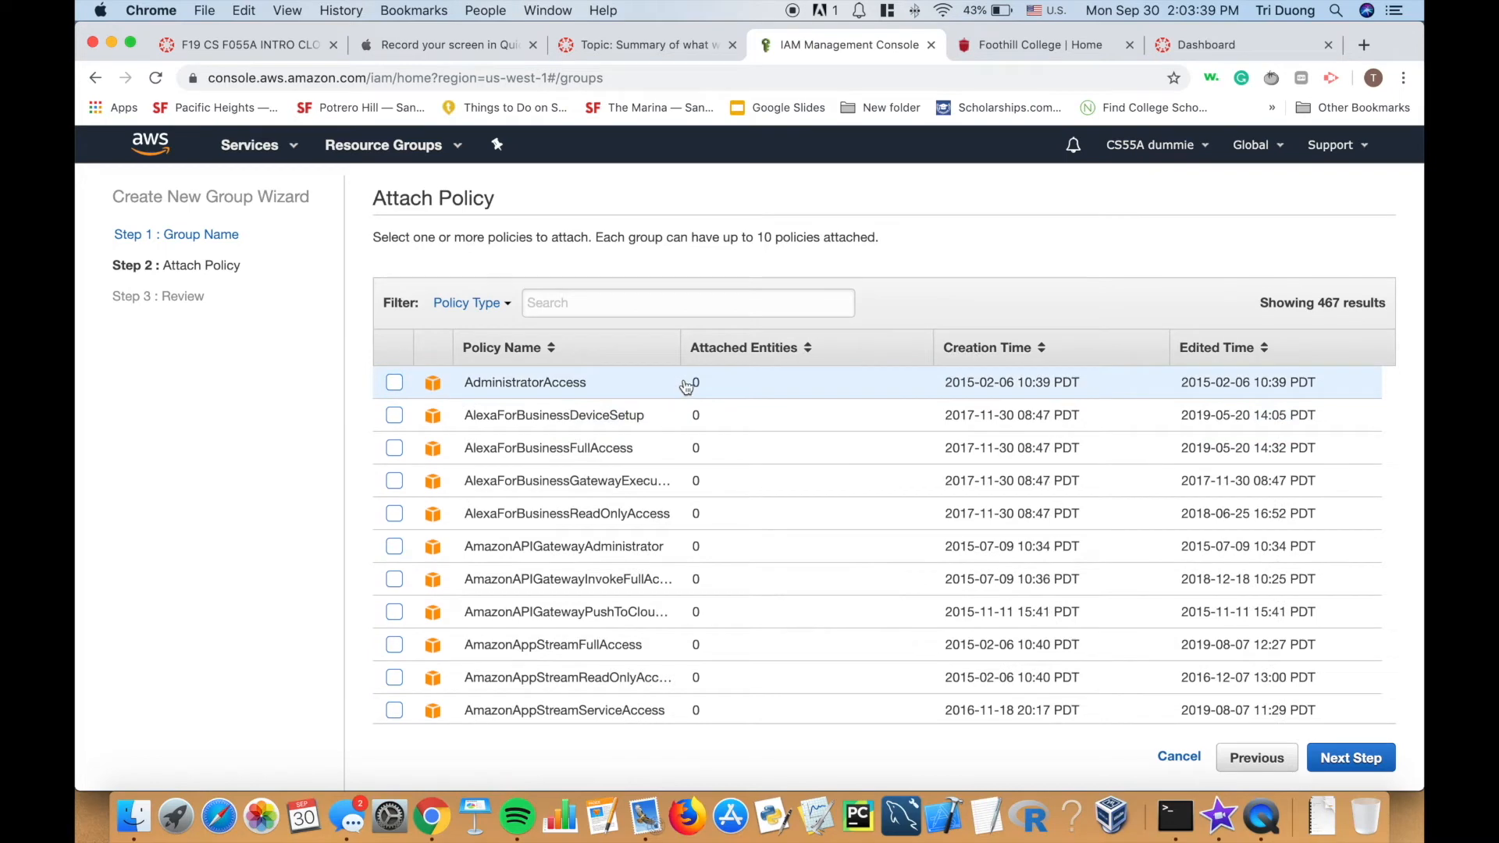
Tick the AdministratorAccess policy for g_admin, then bring up the Mail app's dock menu.
{"action": "left_click", "coordinate": [692, 303]}
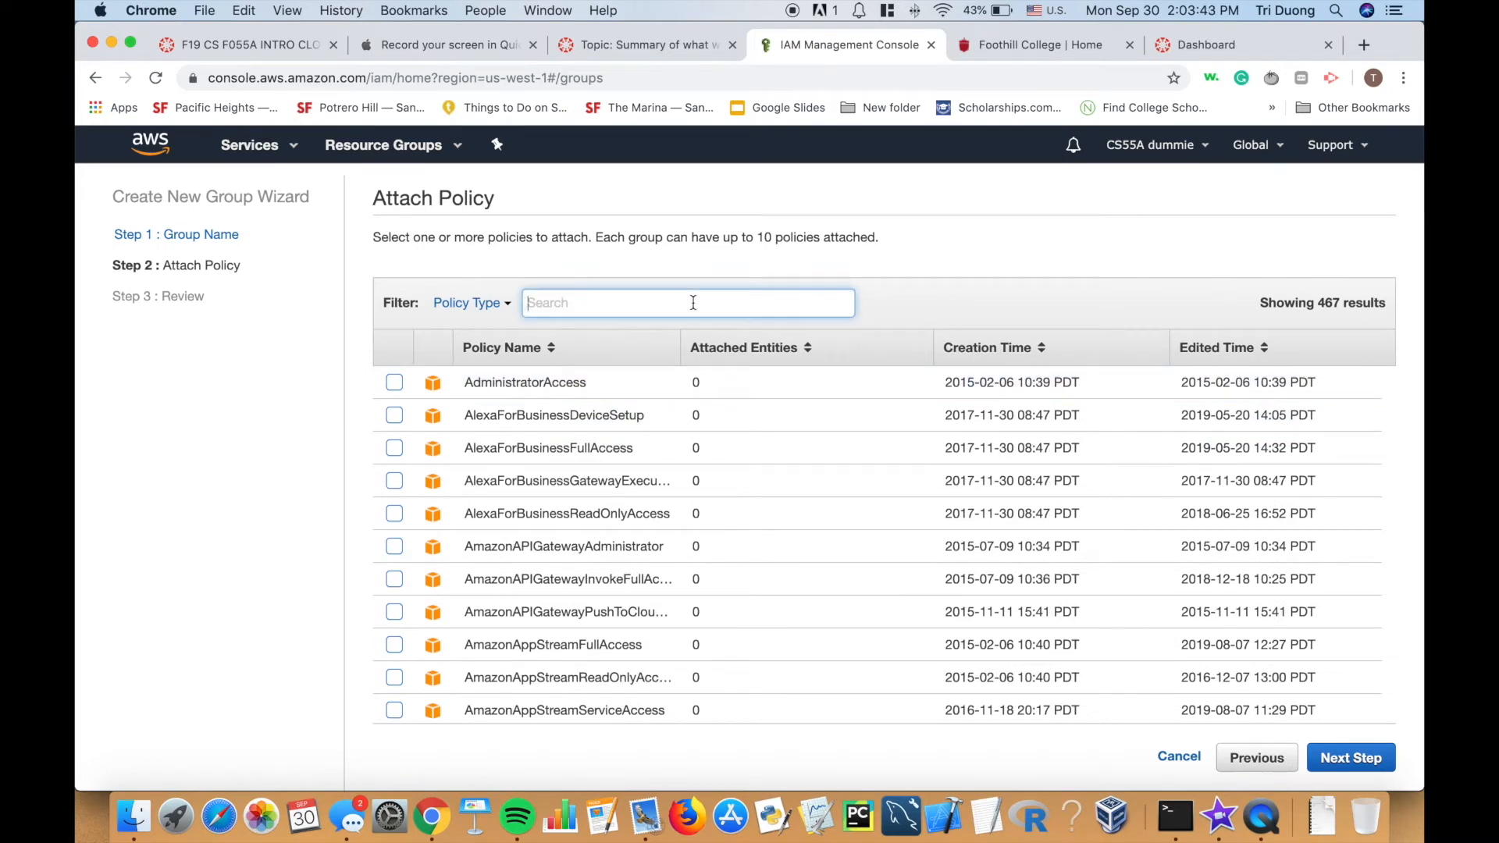
{"action": "type", "text": "stud"}
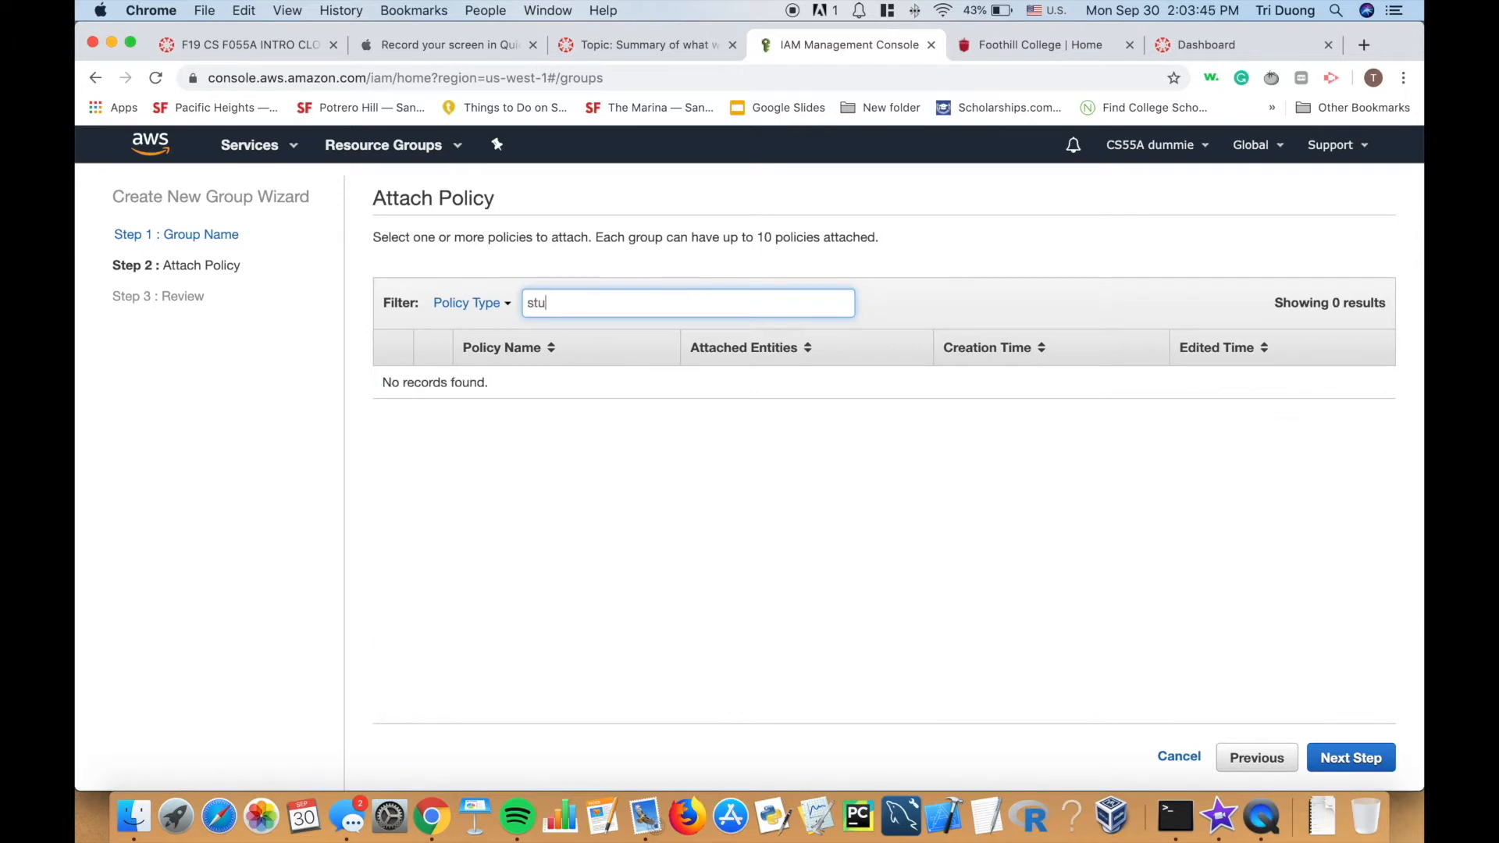
{"action": "key", "text": "BackSpace"}
{"action": "key", "text": "BackSpace"}
{"action": "key", "text": "BackSpace"}
{"action": "key", "text": "BackSpace"}
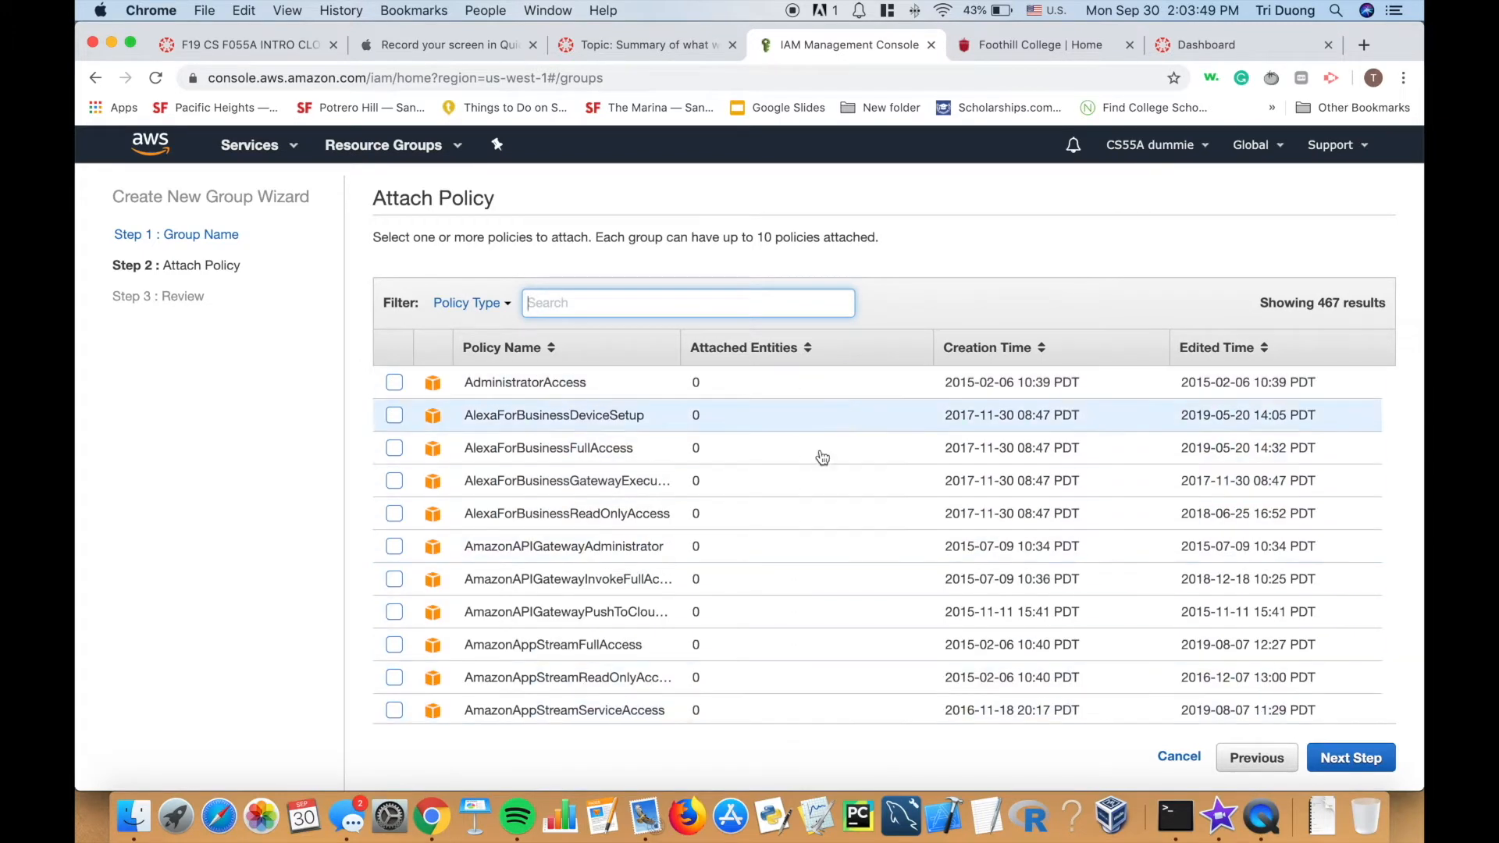
{"action": "scroll", "coordinate": [748, 526], "scroll_direction": "down", "scroll_amount": 1}
{"action": "scroll", "coordinate": [748, 525], "scroll_direction": "up", "scroll_amount": 1}
{"action": "left_click", "coordinate": [394, 382]}
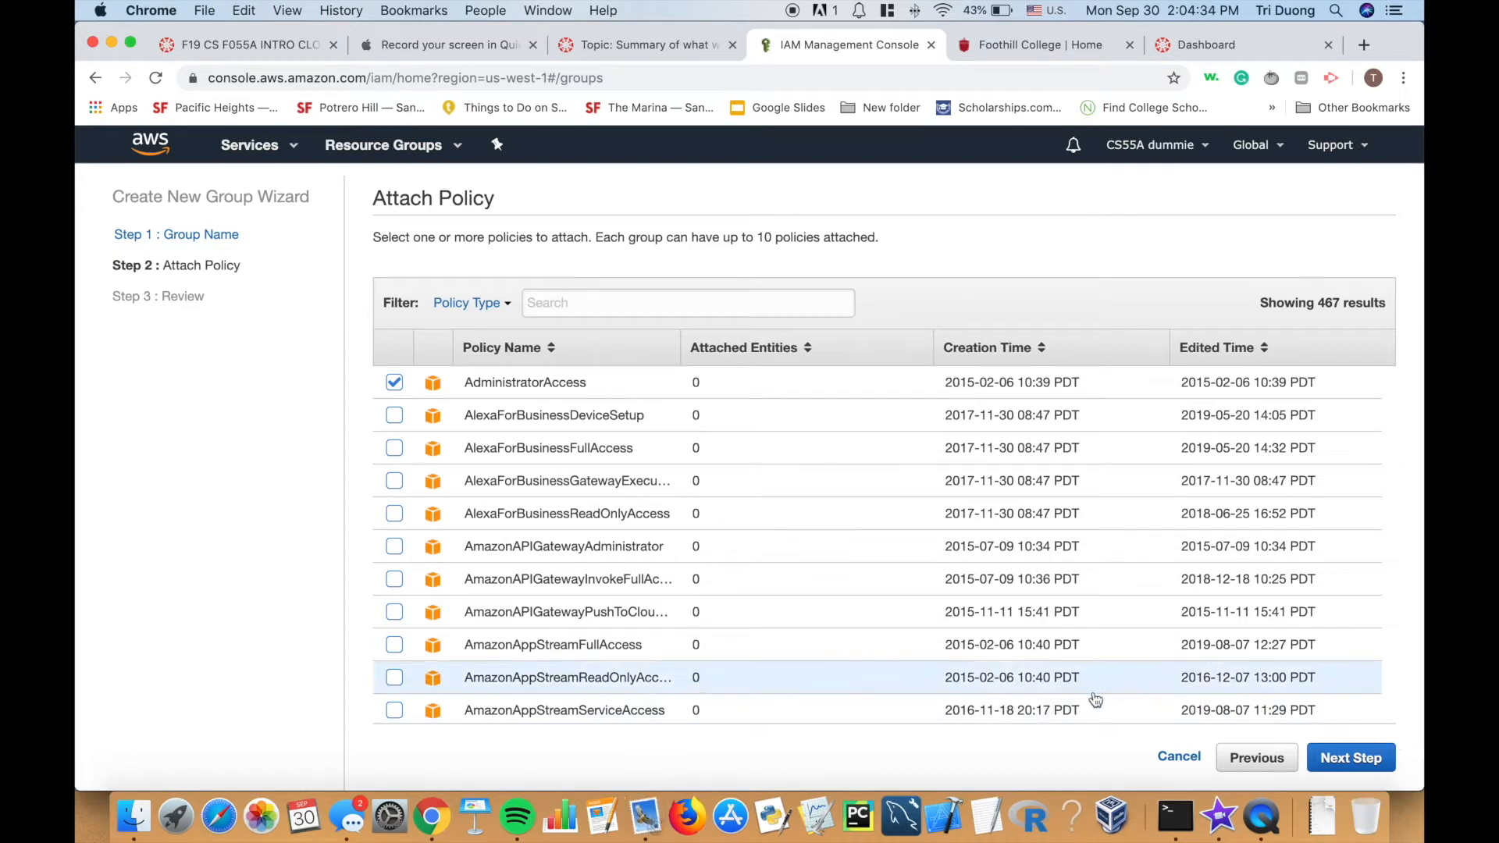
{"action": "right_click", "coordinate": [644, 817]}
Quit Mail, then review and create the g_admin group.
{"action": "left_click", "coordinate": [666, 757]}
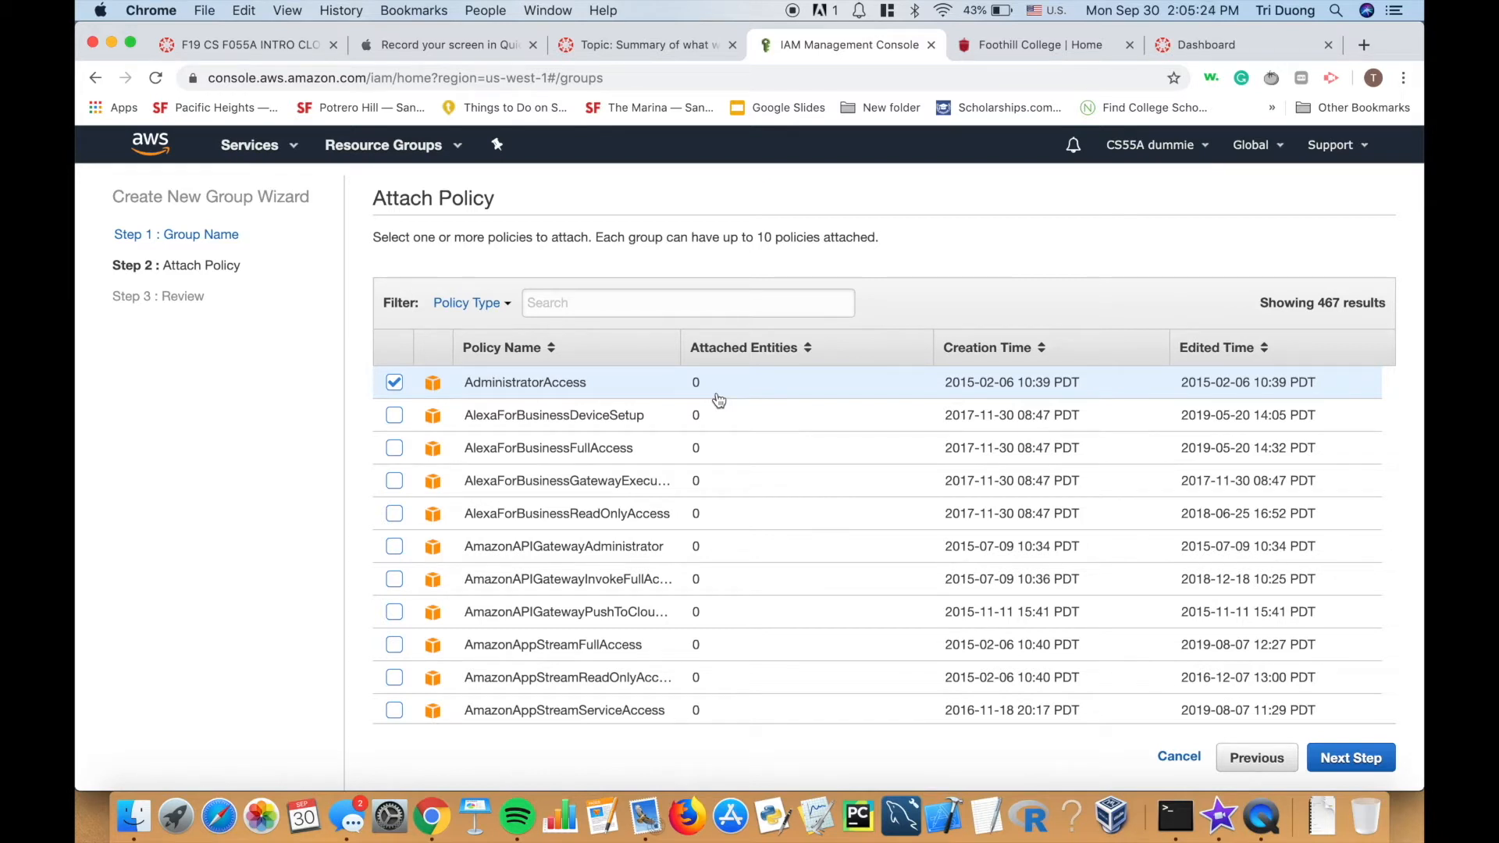
{"action": "left_click", "coordinate": [1325, 765]}
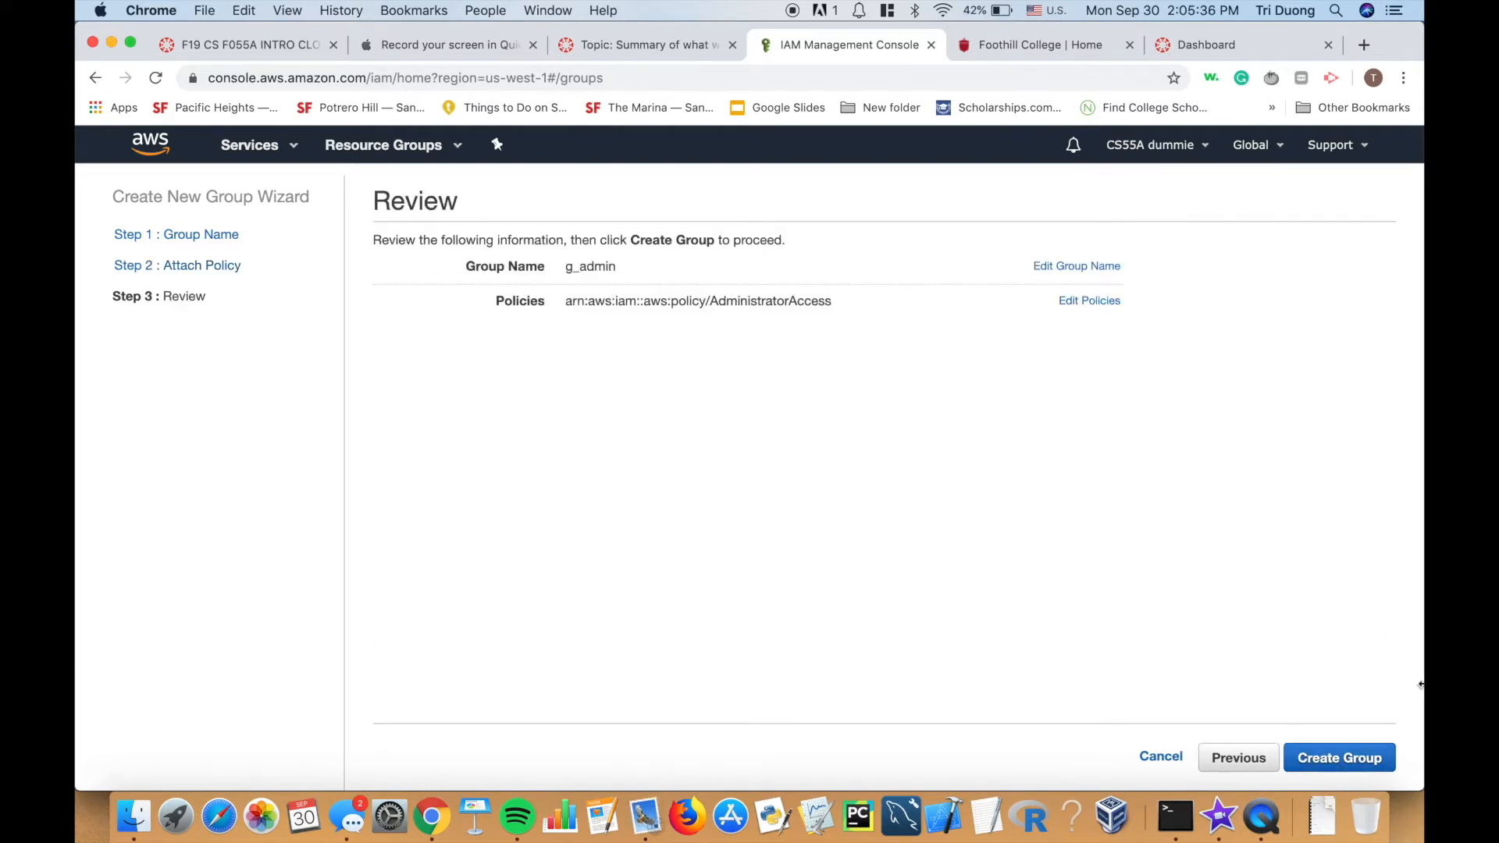
{"action": "left_click", "coordinate": [1368, 753]}
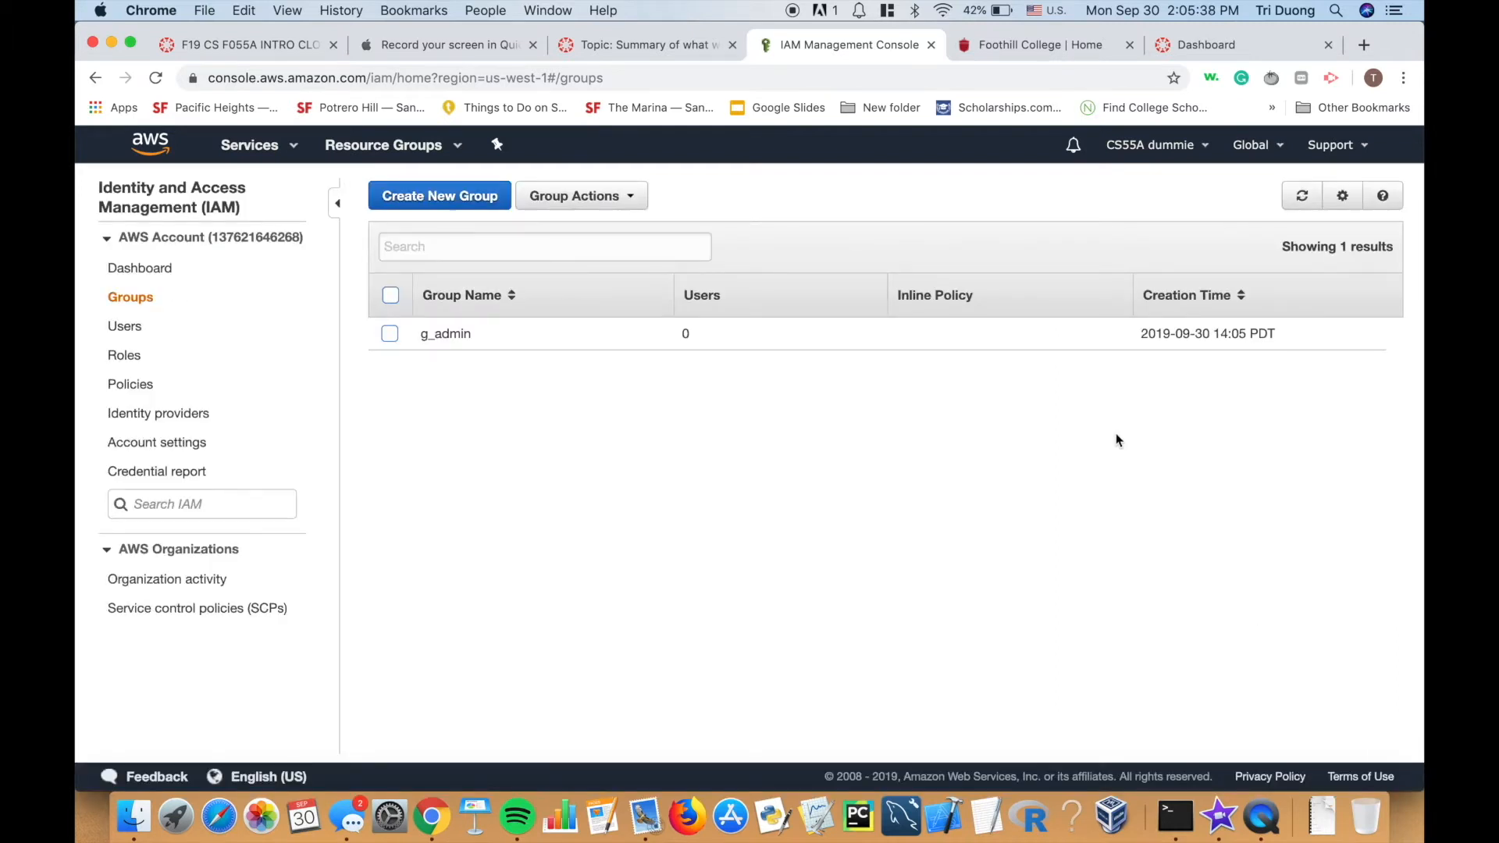
{"action": "left_click", "coordinate": [170, 334]}
Start adding a new IAM user named u_admin.
{"action": "left_click", "coordinate": [401, 191]}
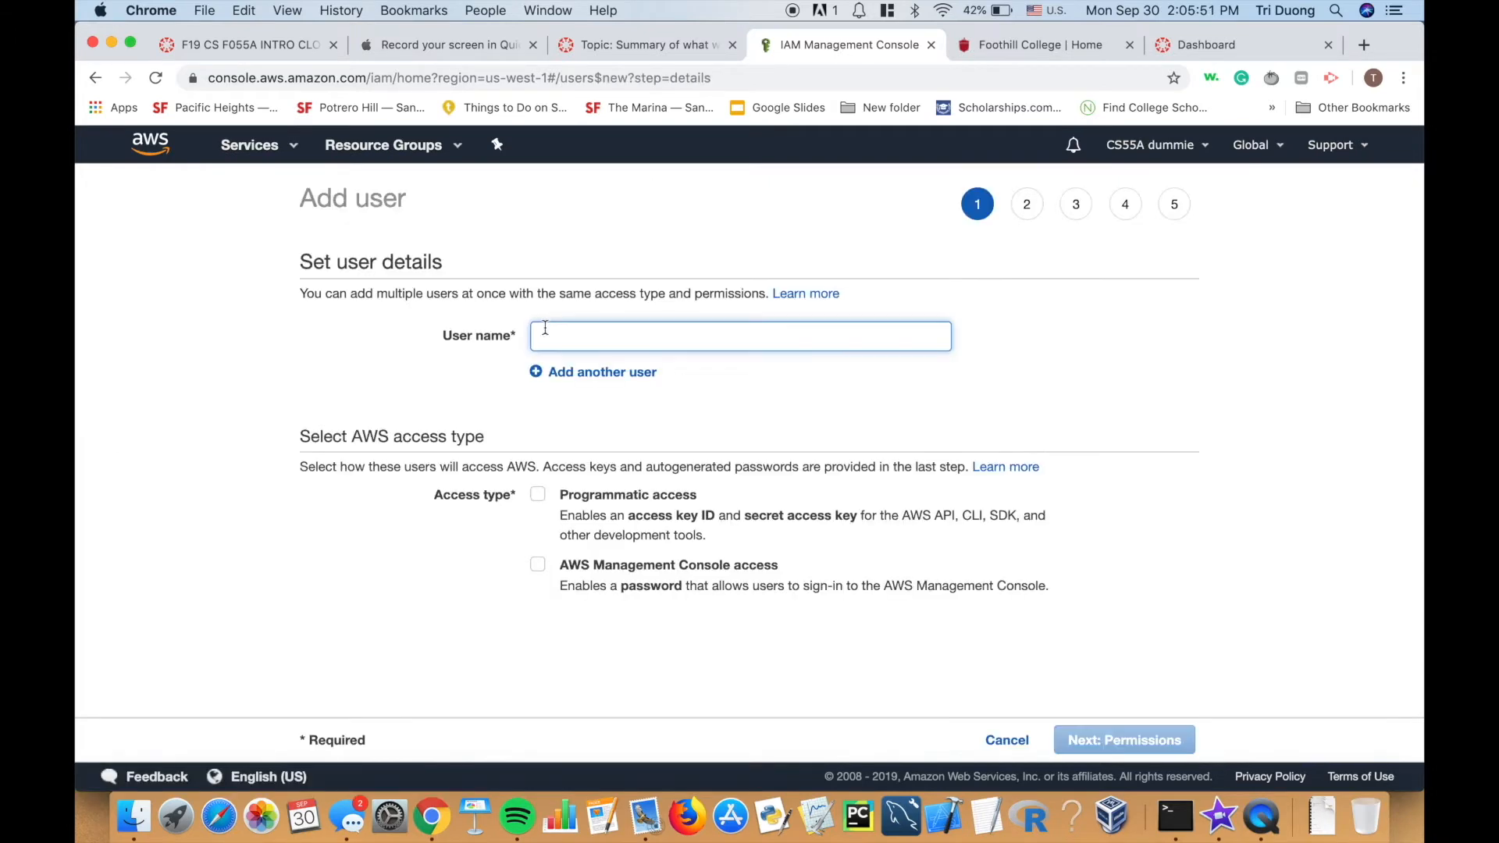
{"action": "left_click", "coordinate": [673, 46]}
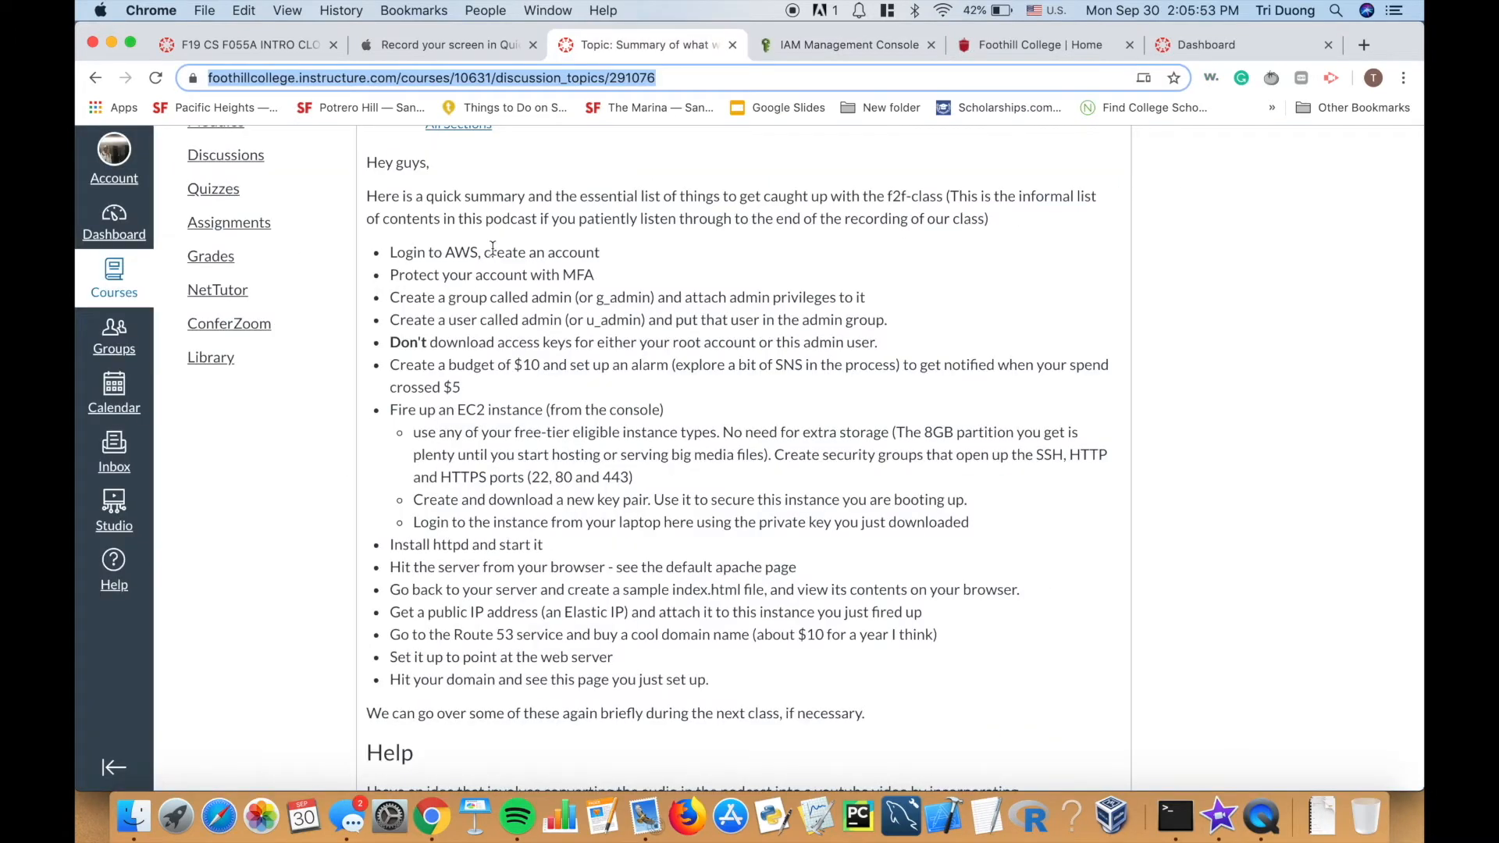
{"action": "left_click", "coordinate": [804, 47]}
{"action": "type", "text": "u_ad"}
{"action": "type", "text": "min"}
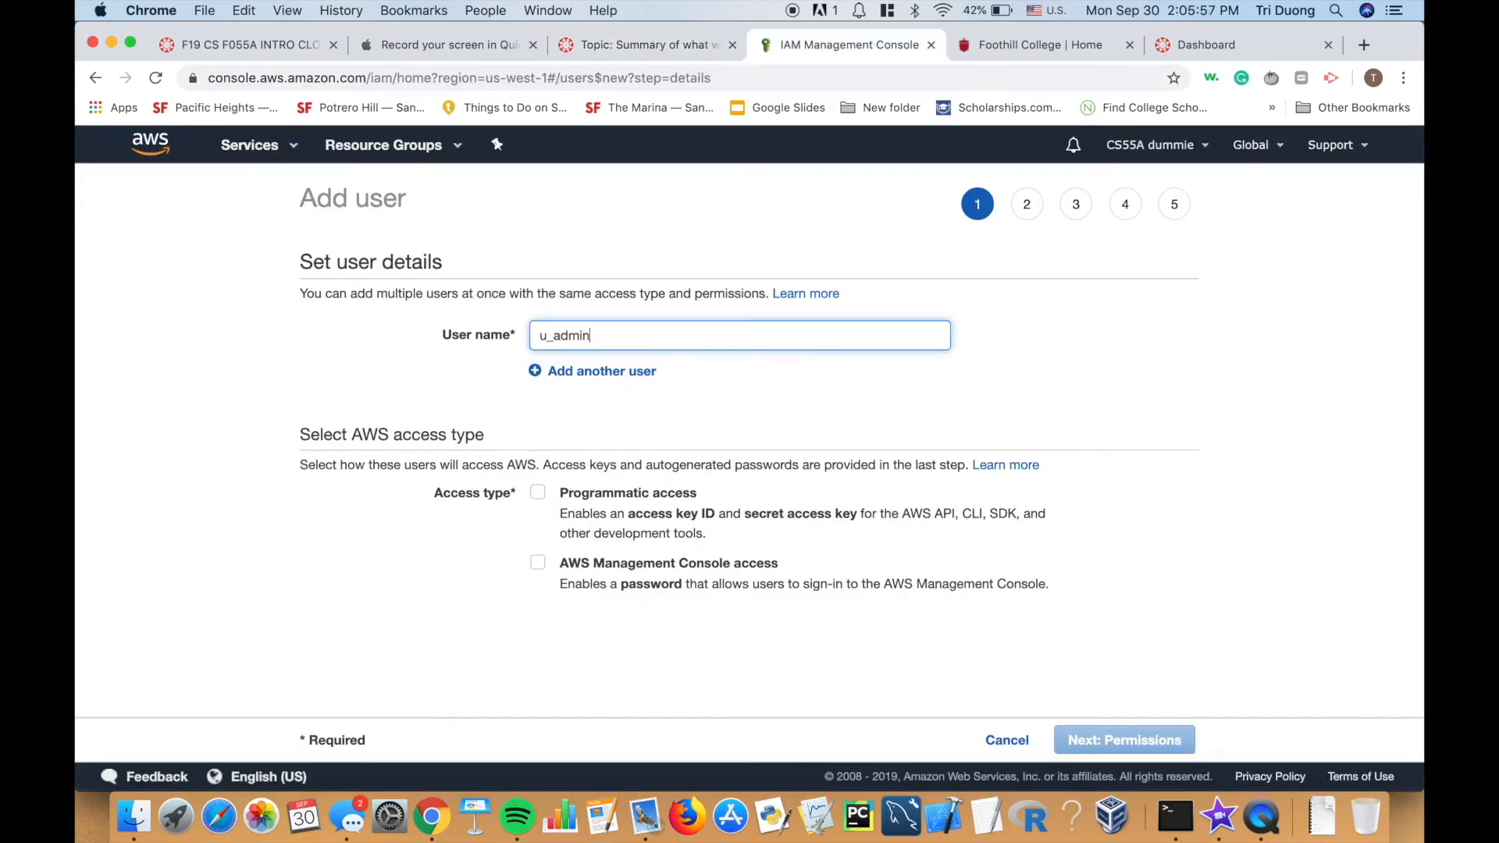
Give u_admin console-only access with a custom password.
{"action": "left_click", "coordinate": [539, 494]}
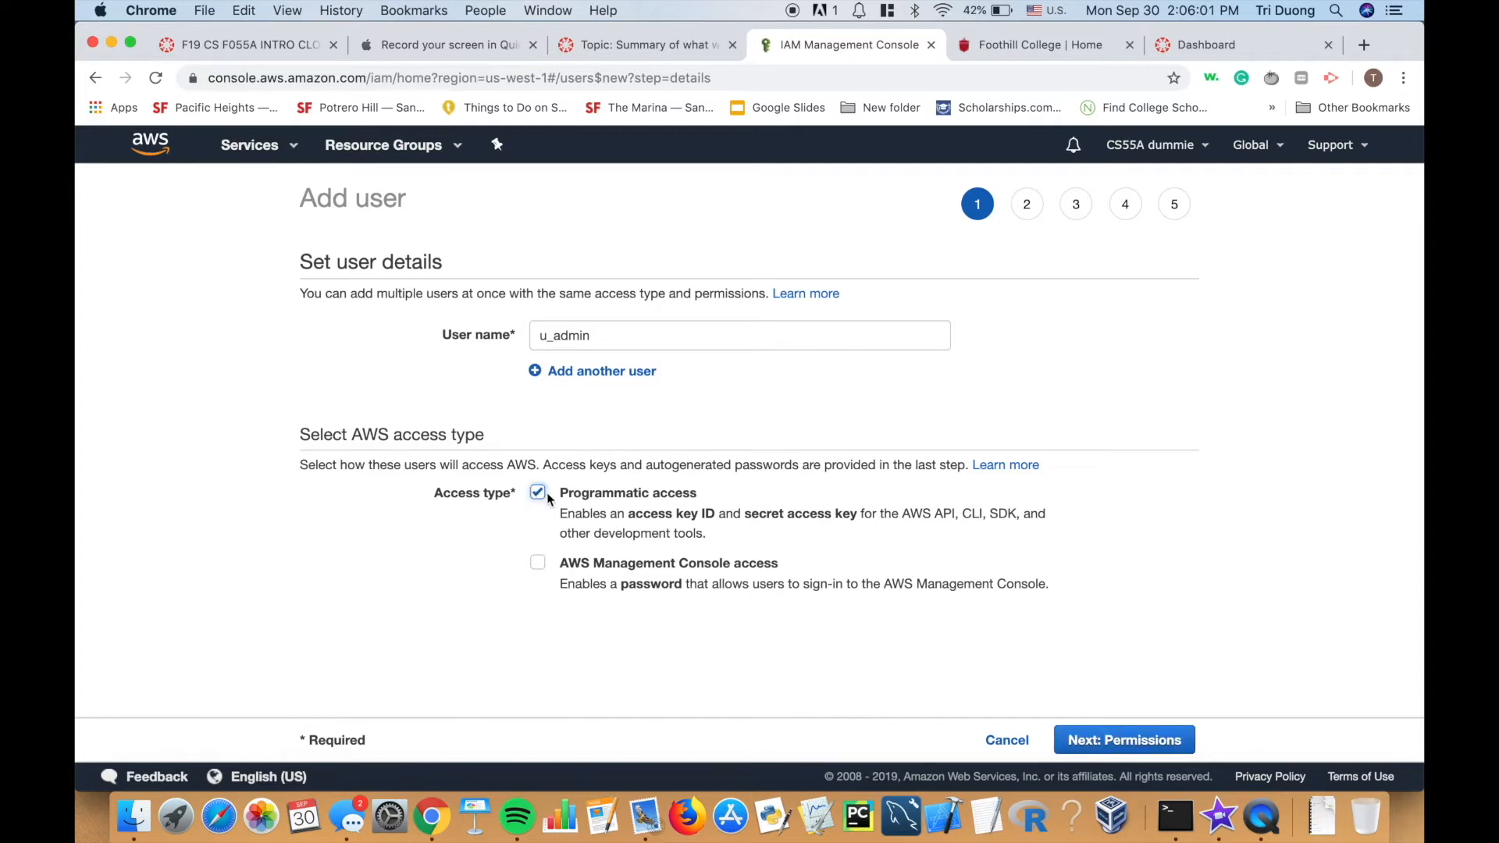
{"action": "left_click", "coordinate": [538, 563]}
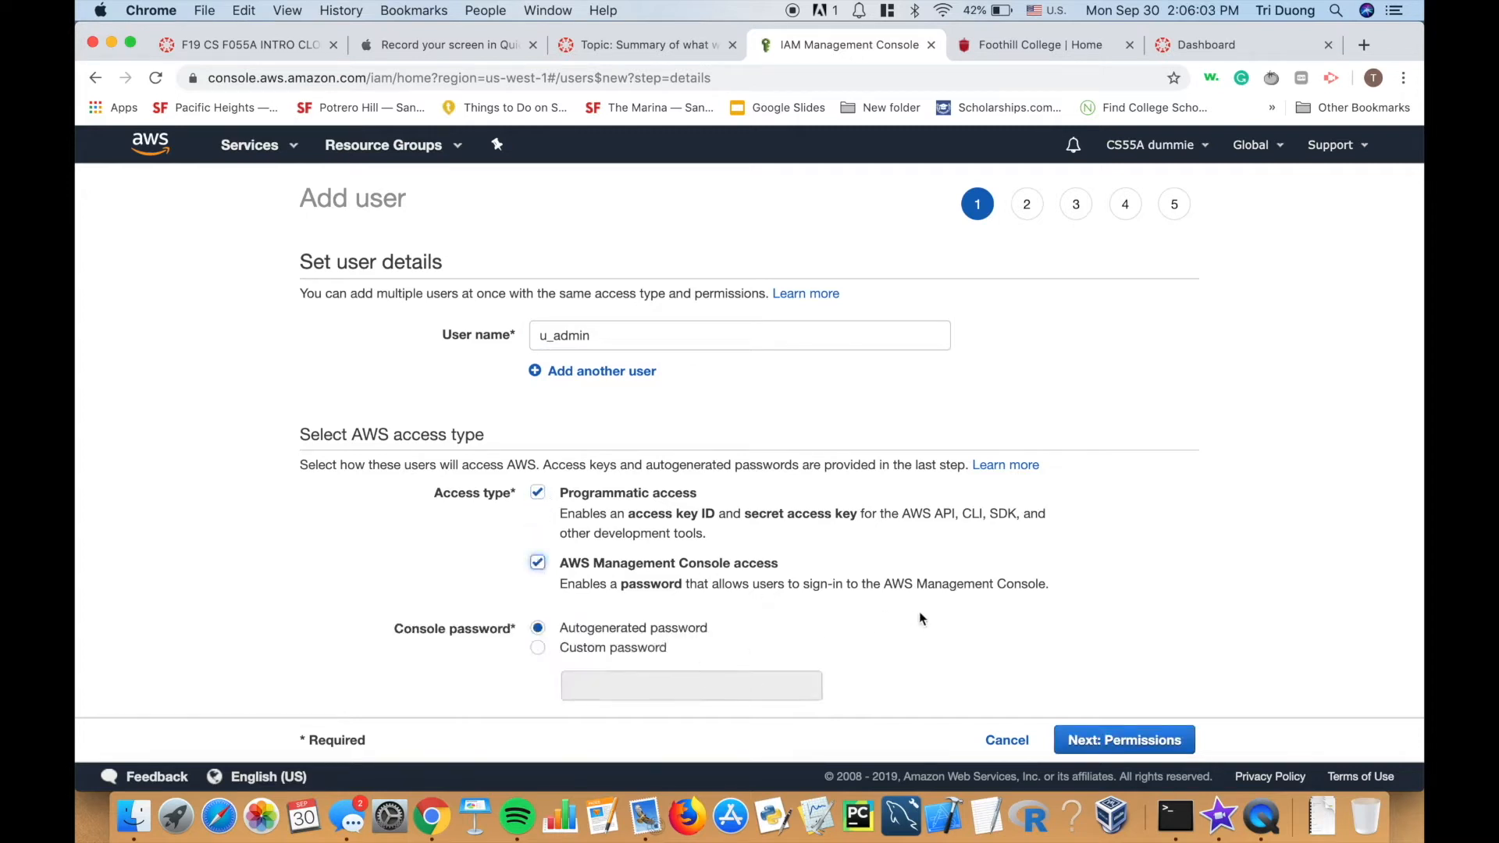
{"action": "scroll", "coordinate": [738, 620], "scroll_direction": "down", "scroll_amount": 3}
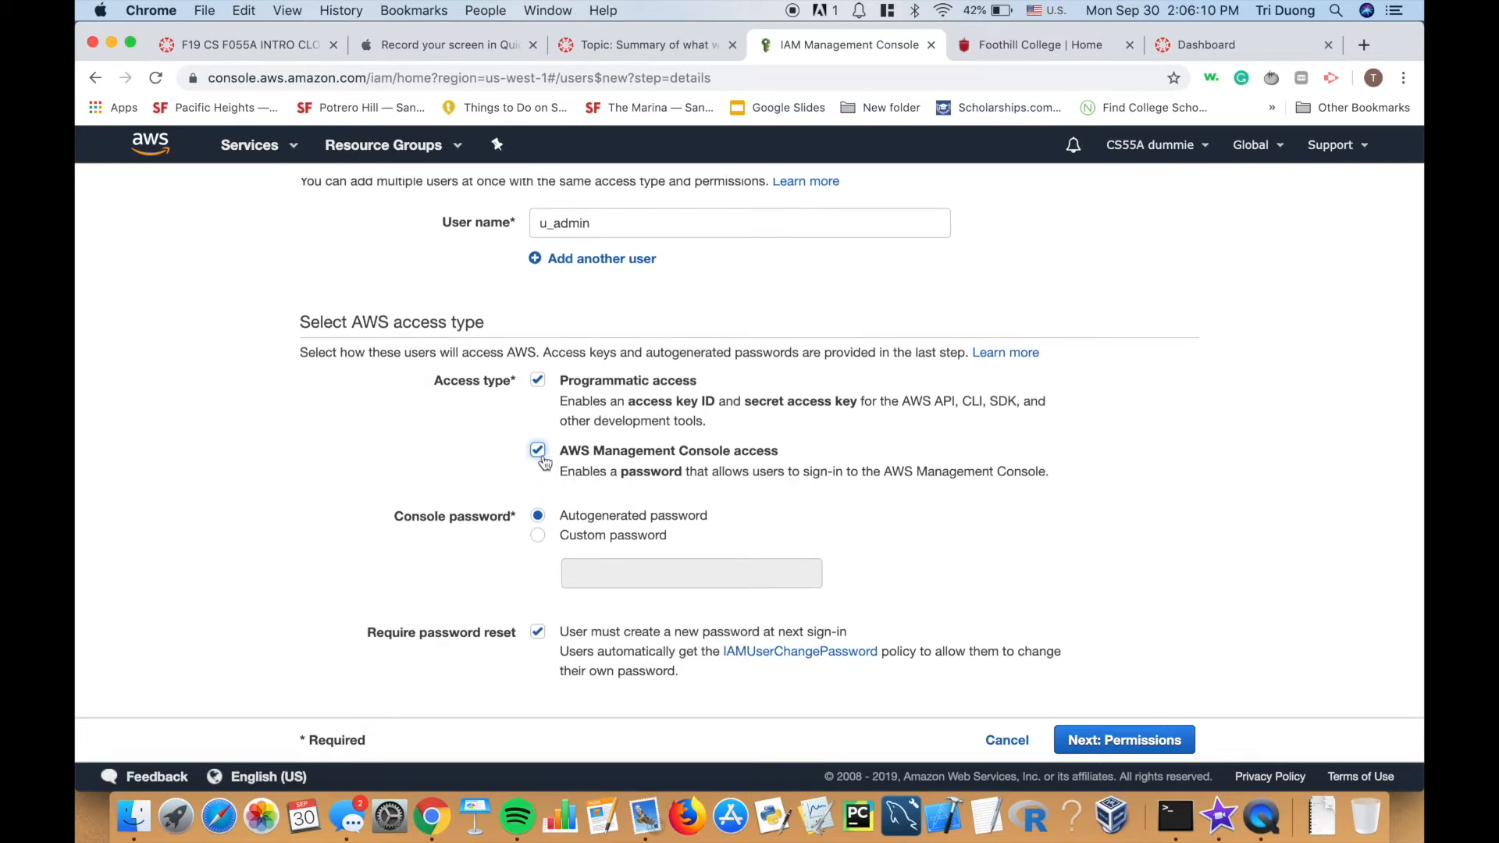
{"action": "left_click", "coordinate": [538, 381]}
{"action": "left_click", "coordinate": [538, 535]}
{"action": "left_click", "coordinate": [581, 569]}
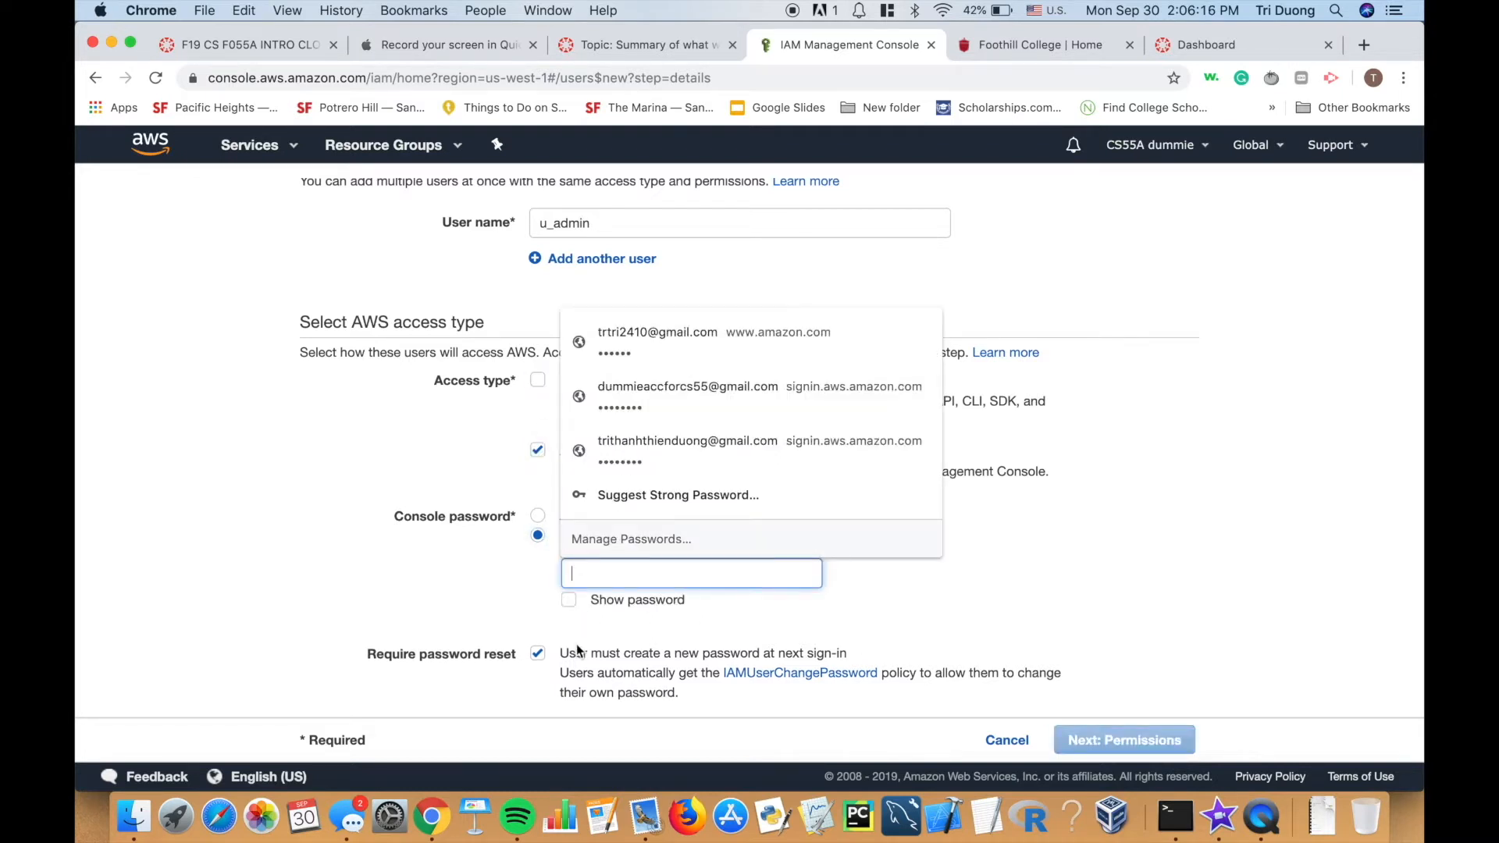
{"action": "type", "text": "********"}
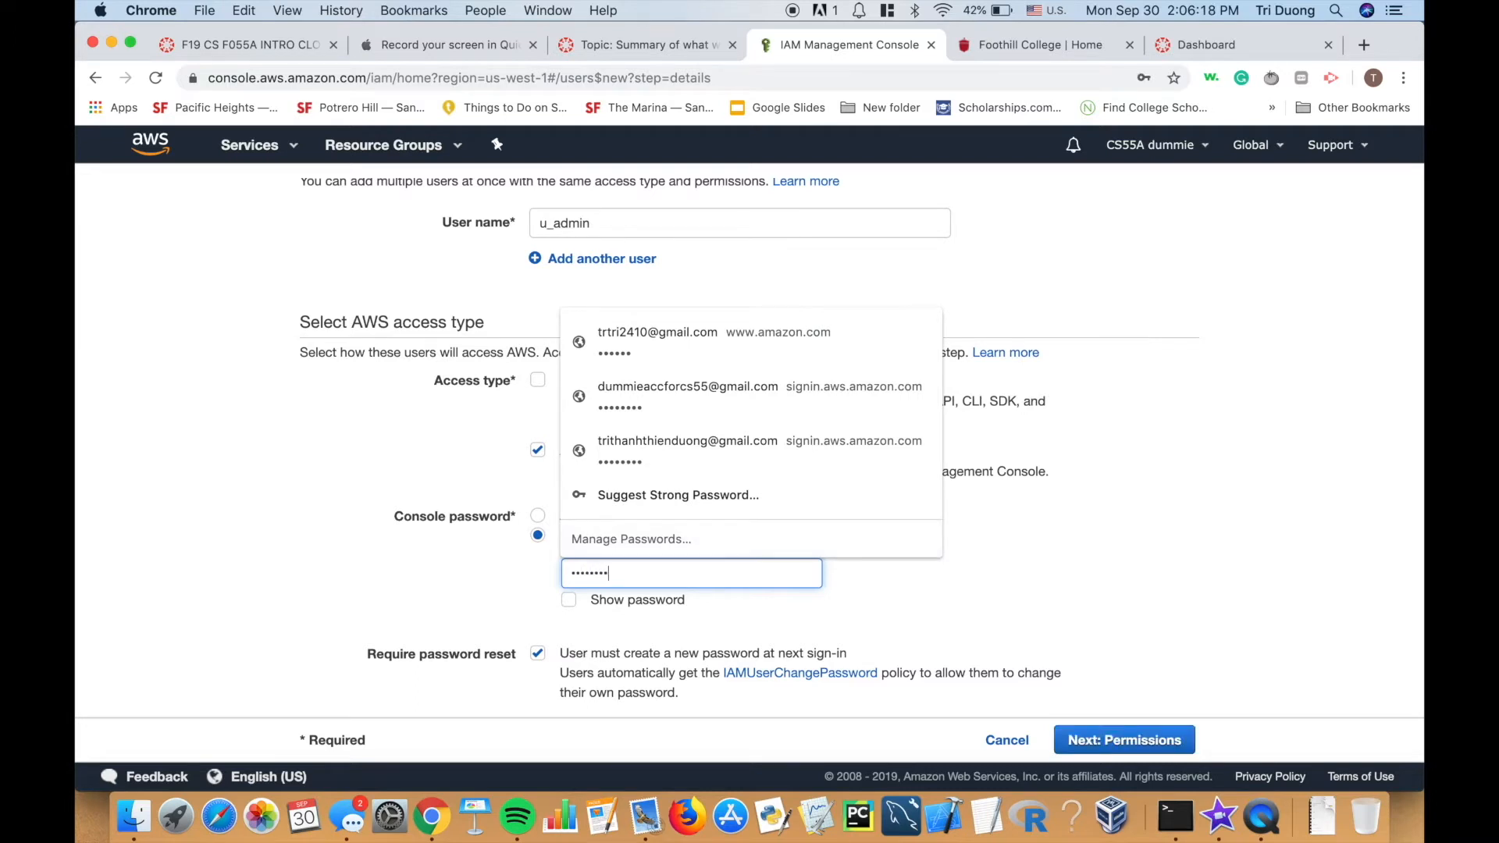
{"action": "left_click", "coordinate": [1068, 572]}
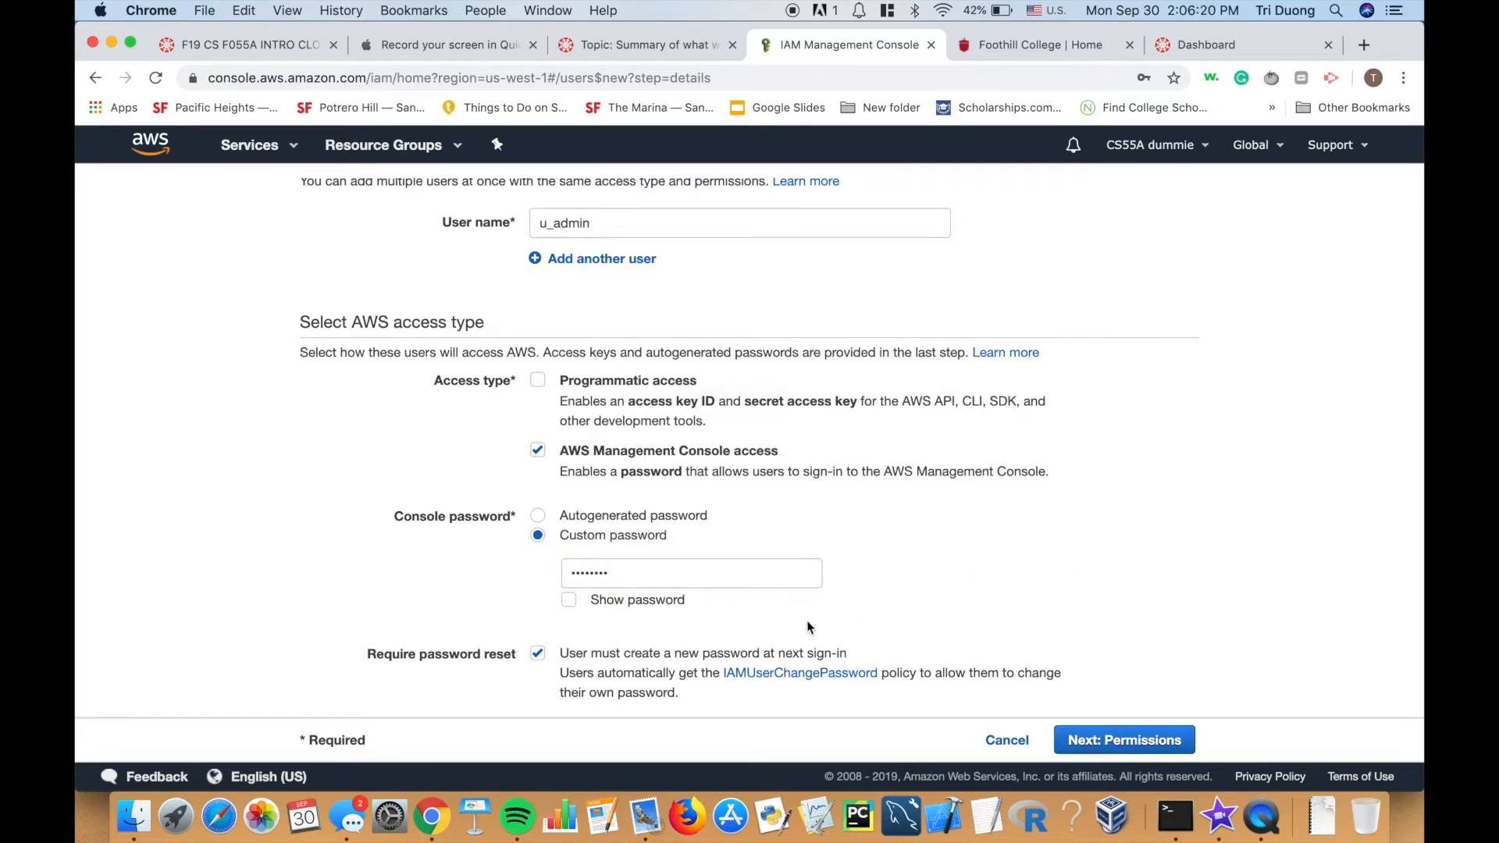
{"action": "scroll", "coordinate": [938, 606], "scroll_direction": "down", "scroll_amount": 1}
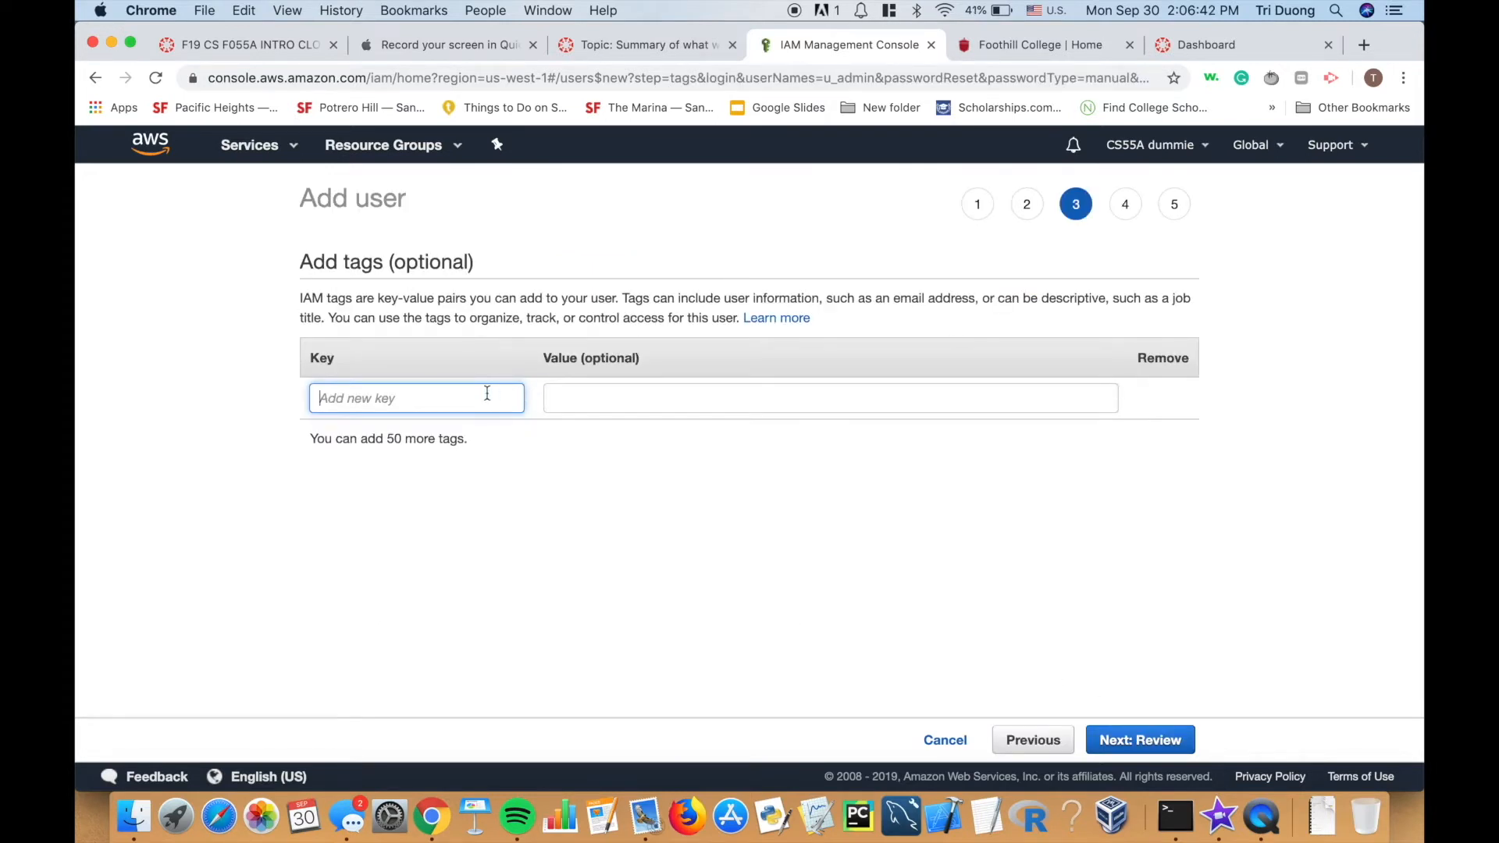
Set the new tag's key to 'description'.
{"action": "type", "text": "student"}
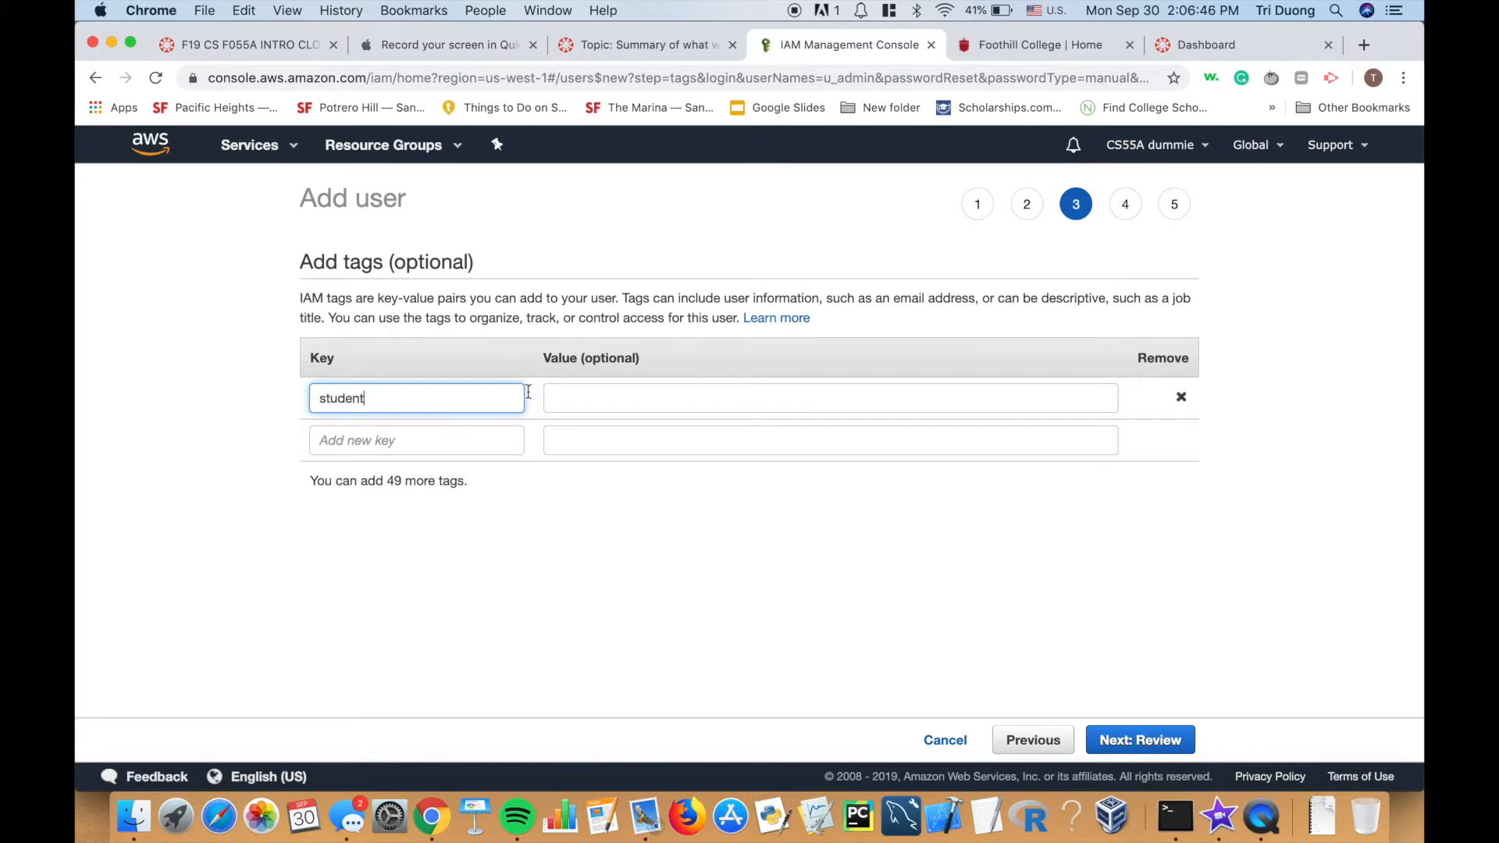
{"action": "left_click", "coordinate": [607, 535]}
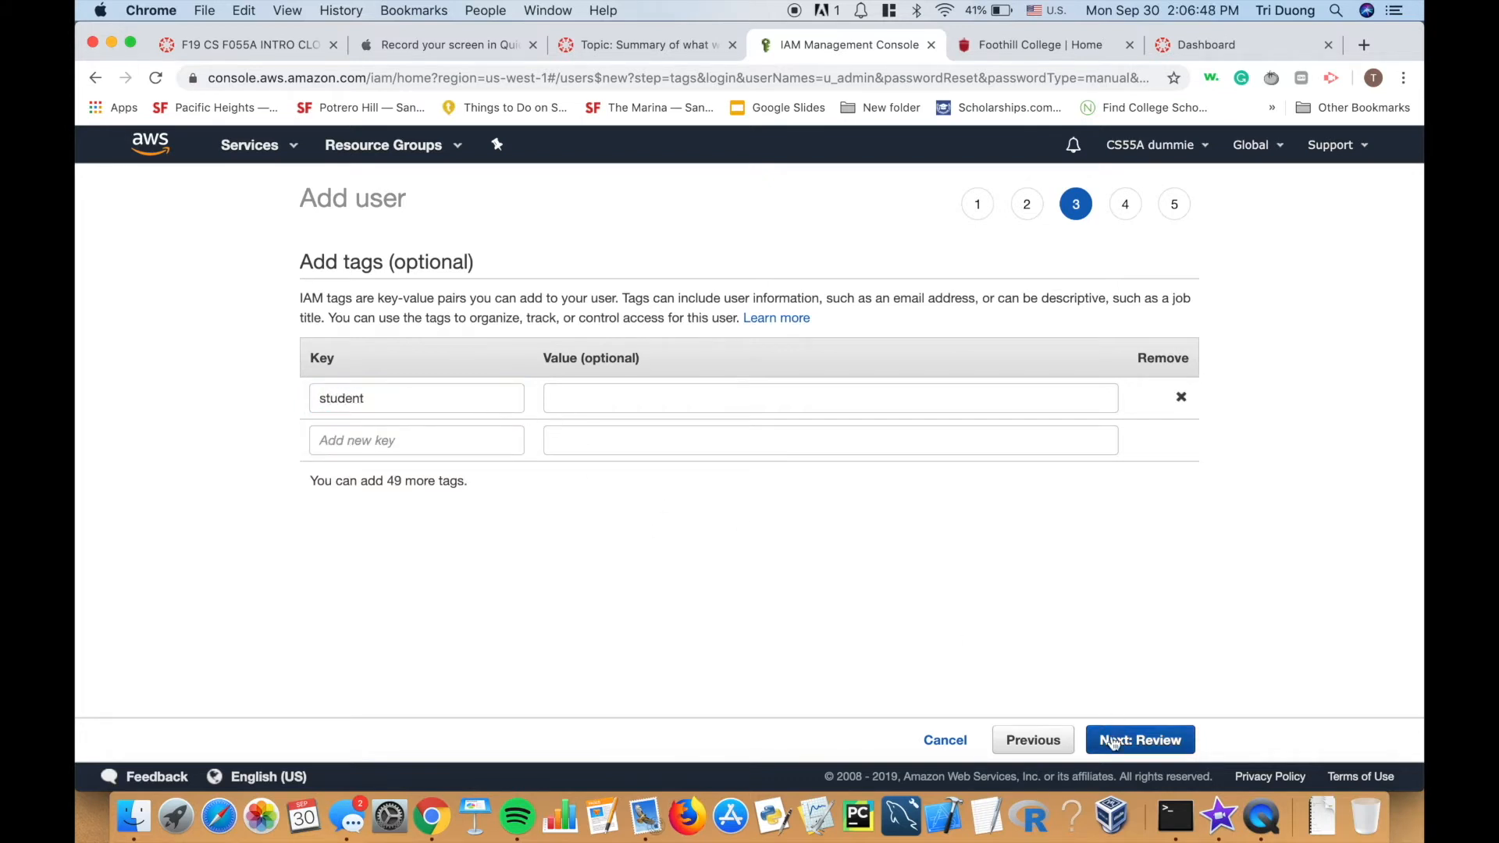
{"action": "left_click", "coordinate": [413, 402]}
{"action": "key", "text": "BackSpace"}
{"action": "key", "text": "BackSpace"}
{"action": "key", "text": "BackSpace"}
{"action": "key", "text": "BackSpace"}
{"action": "key", "text": "BackSpace"}
{"action": "key", "text": "BackSpace"}
{"action": "key", "text": "BackSpace"}
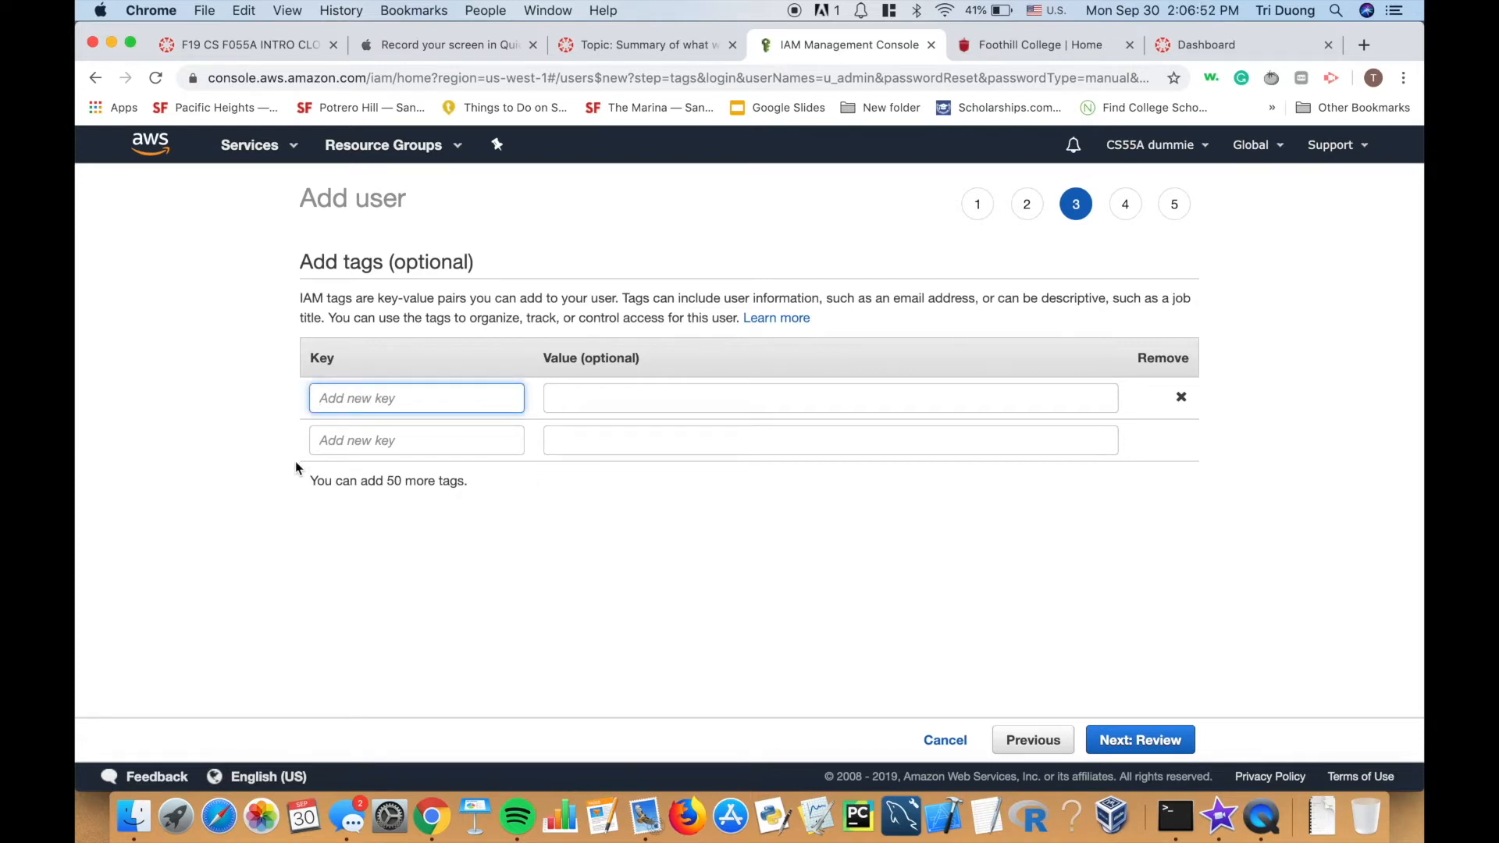
{"action": "type", "text": "n"}
{"action": "key", "text": "BackSpace"}
{"action": "type", "text": "name_u_da"}
{"action": "key", "text": "BackSpace"}
{"action": "key", "text": "BackSpace"}
{"action": "key", "text": "BackSpace"}
{"action": "key", "text": "BackSpace"}
{"action": "type", "text": "fulladmin"}
{"action": "key", "text": "BackSpace"}
{"action": "key", "text": "BackSpace"}
{"action": "key", "text": "BackSpace"}
{"action": "key", "text": "BackSpace"}
{"action": "key", "text": "BackSpace"}
{"action": "key", "text": "BackSpace"}
{"action": "key", "text": "BackSpace"}
{"action": "key", "text": "BackSpace"}
{"action": "key", "text": "BackSpace"}
{"action": "key", "text": "BackSpace"}
{"action": "type", "text": "u_admin"}
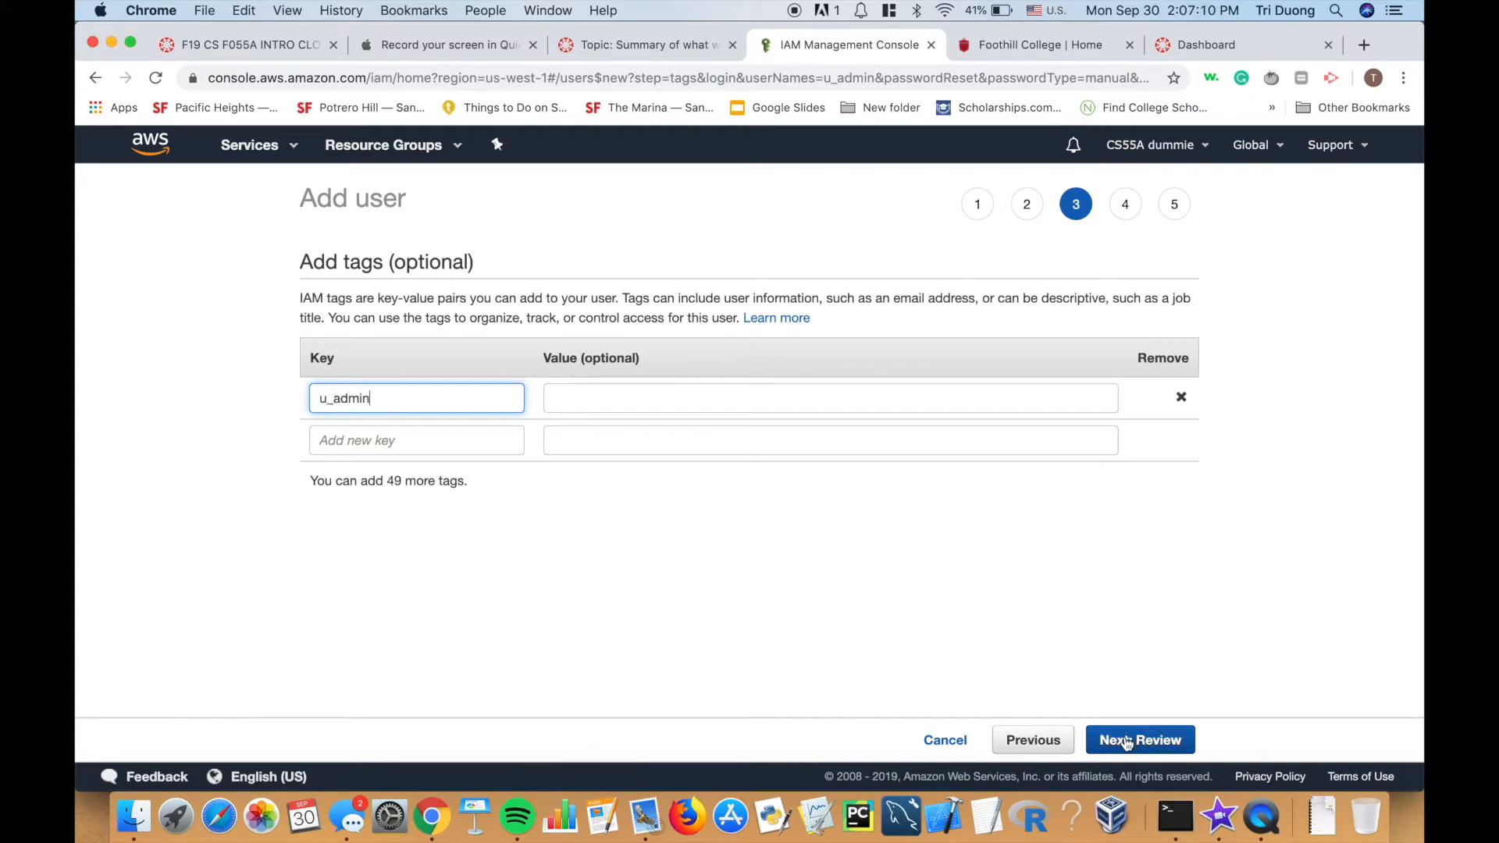
{"action": "left_click_drag", "start_coordinate": [378, 395], "coordinate": [259, 393]}
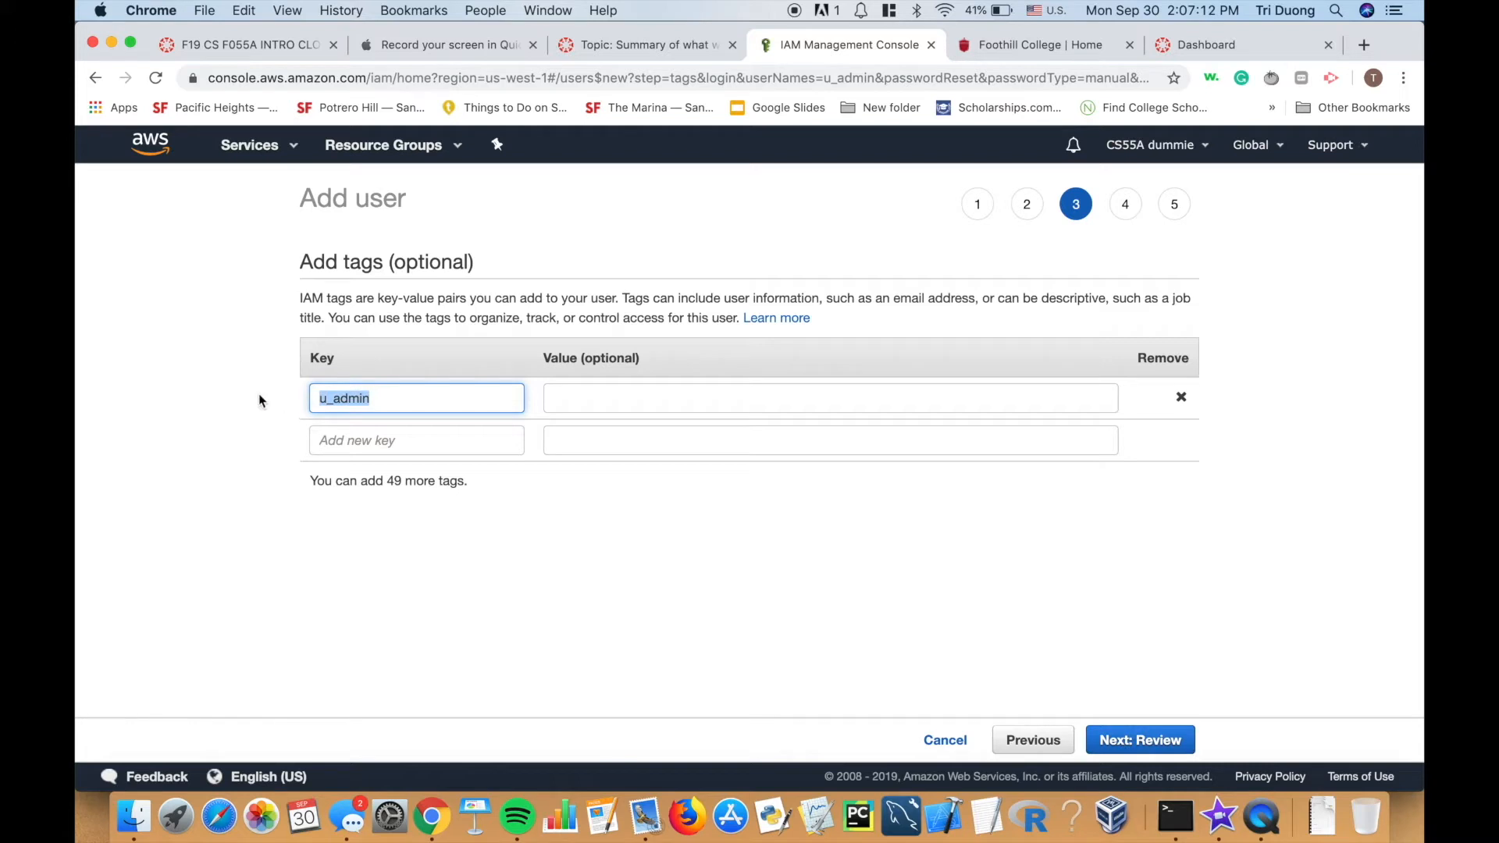
{"action": "type", "text": "description"}
Give the tag the value 'admin user only through console' and go to the review step.
{"action": "left_click", "coordinate": [626, 409]}
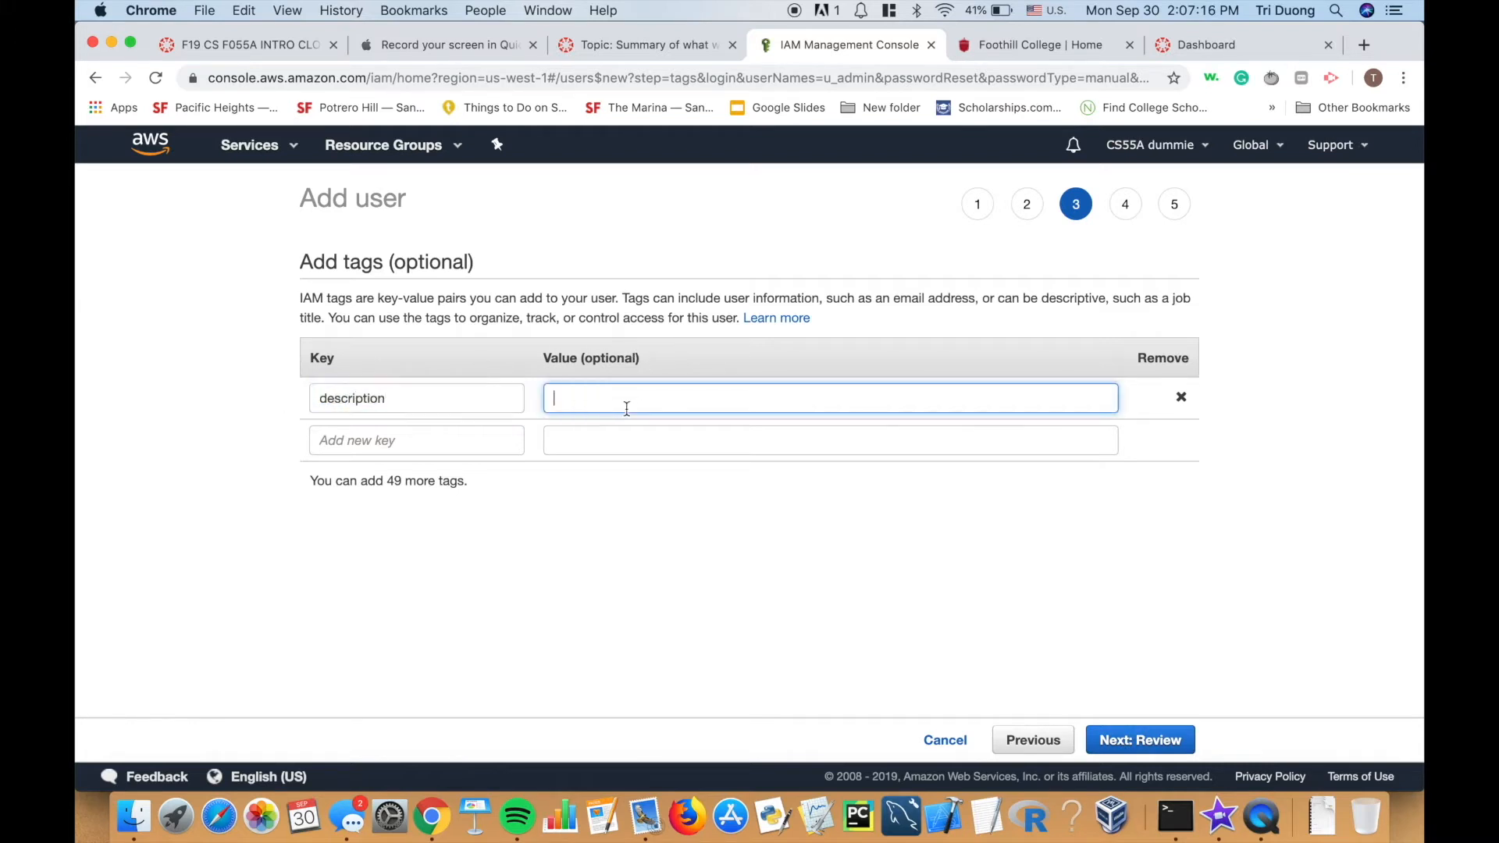
{"action": "type", "text": "u_admin"}
{"action": "key", "text": "BackSpace"}
{"action": "key", "text": "BackSpace"}
{"action": "key", "text": "BackSpace"}
{"action": "key", "text": "BackSpace"}
{"action": "key", "text": "BackSpace"}
{"action": "key", "text": "BackSpace"}
{"action": "type", "text": "admin user only th"}
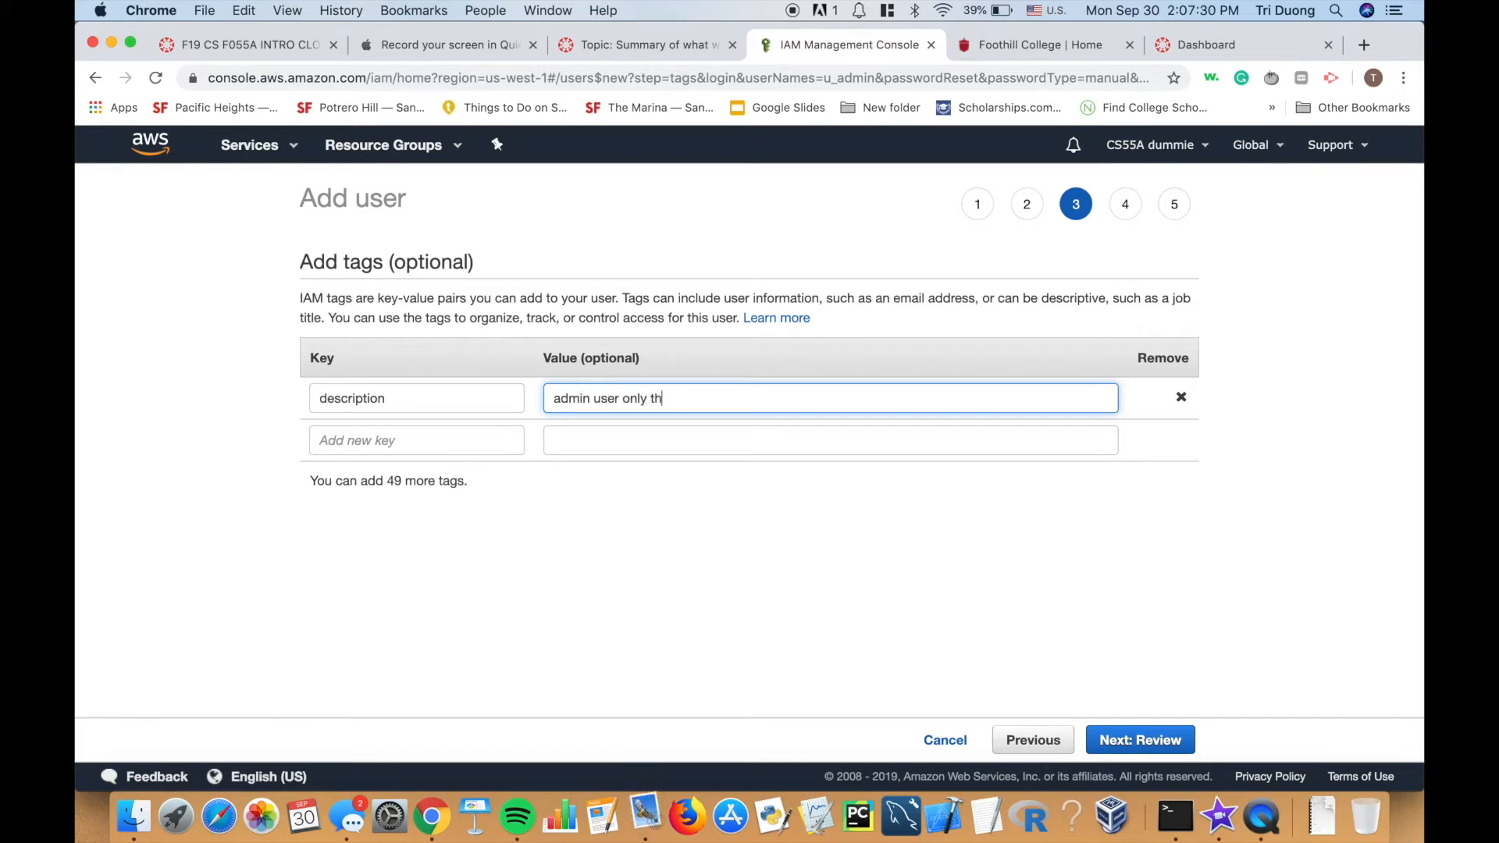
{"action": "type", "text": "rough console"}
{"action": "key", "text": "BackSpace"}
{"action": "key", "text": "BackSpace"}
{"action": "key", "text": "BackSpace"}
{"action": "type", "text": "ole"}
{"action": "left_click", "coordinate": [927, 664]}
{"action": "left_click", "coordinate": [1124, 737]}
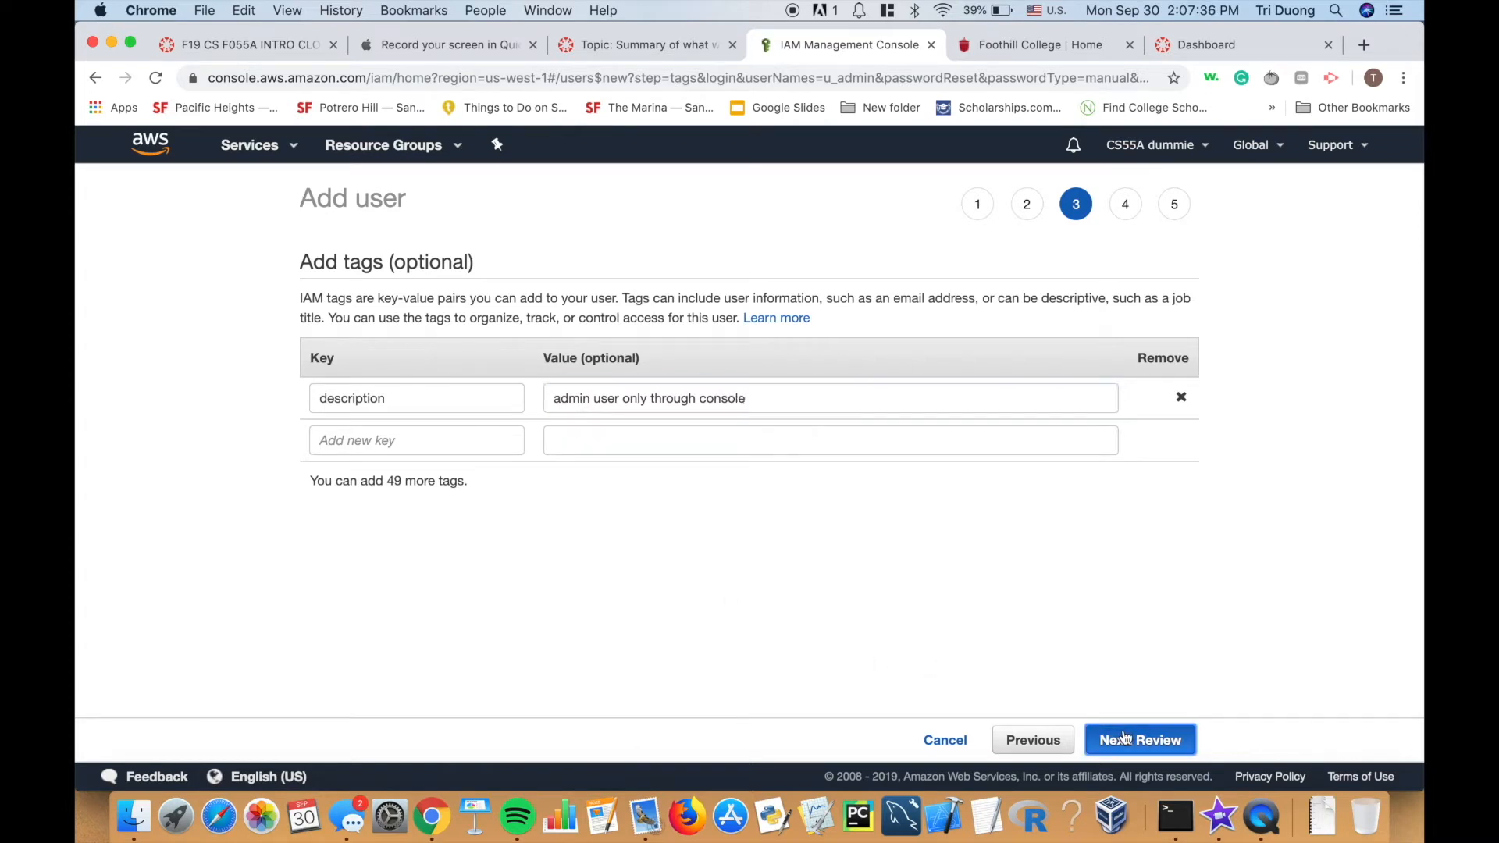
{"action": "scroll", "coordinate": [734, 515], "scroll_direction": "down", "scroll_amount": 3}
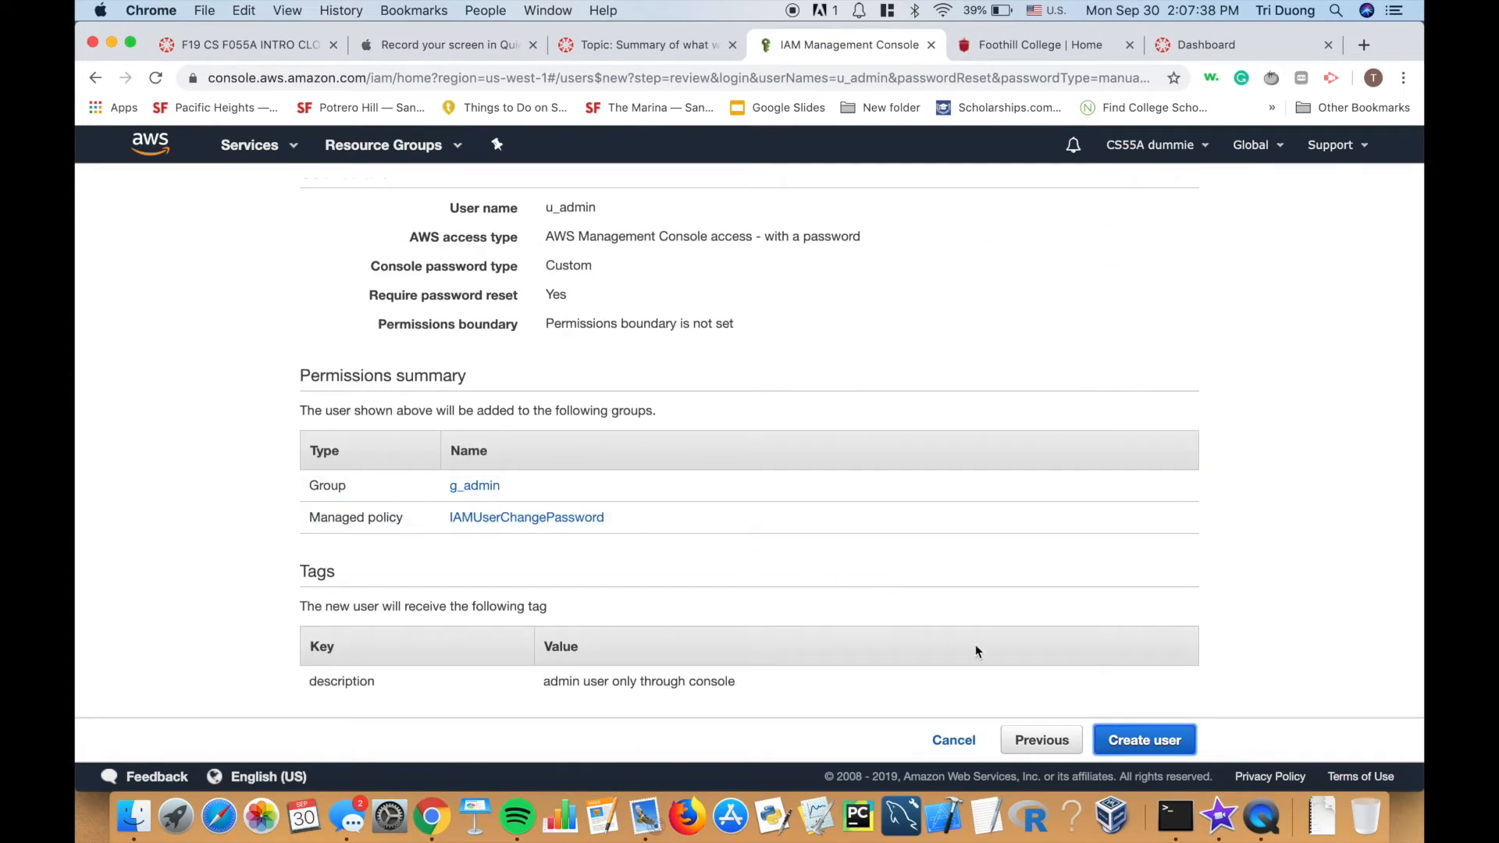
Create u_admin and close the success page to see it listed in group g_admin.
{"action": "left_click", "coordinate": [1133, 742]}
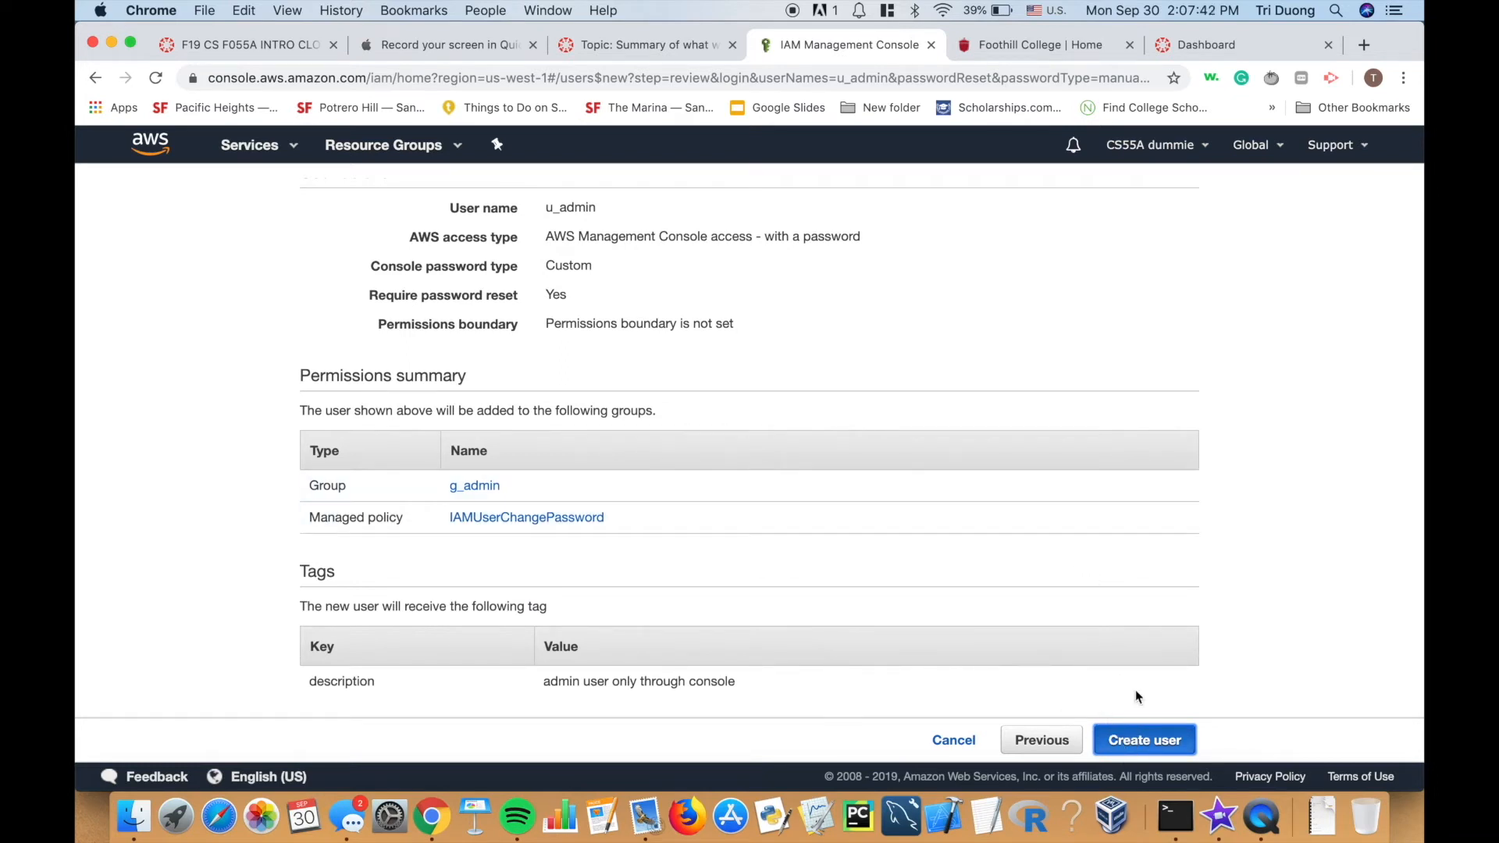
{"action": "left_click", "coordinate": [1295, 484]}
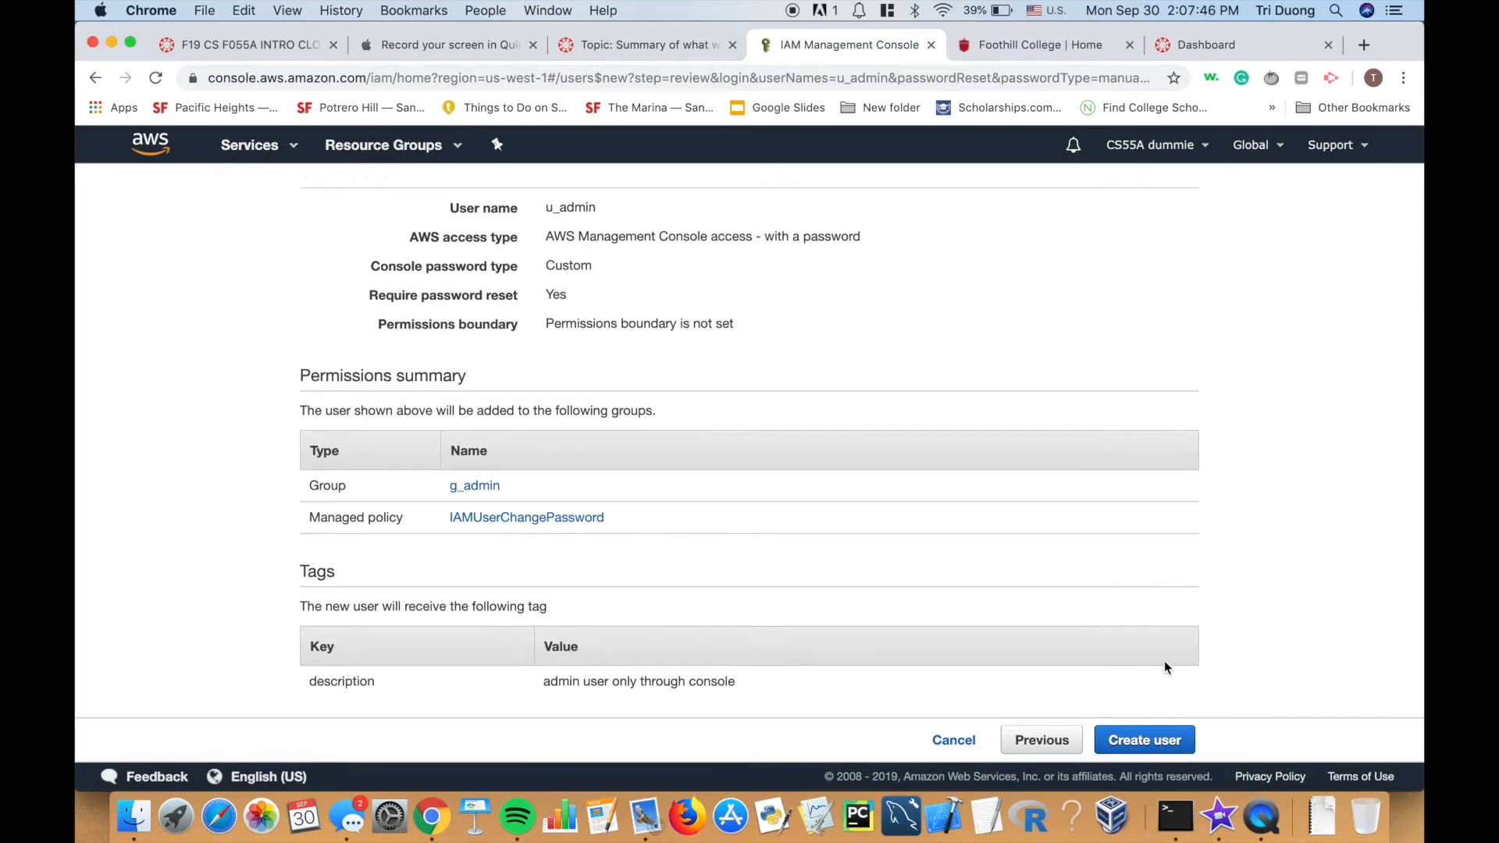
{"action": "left_click", "coordinate": [1156, 743]}
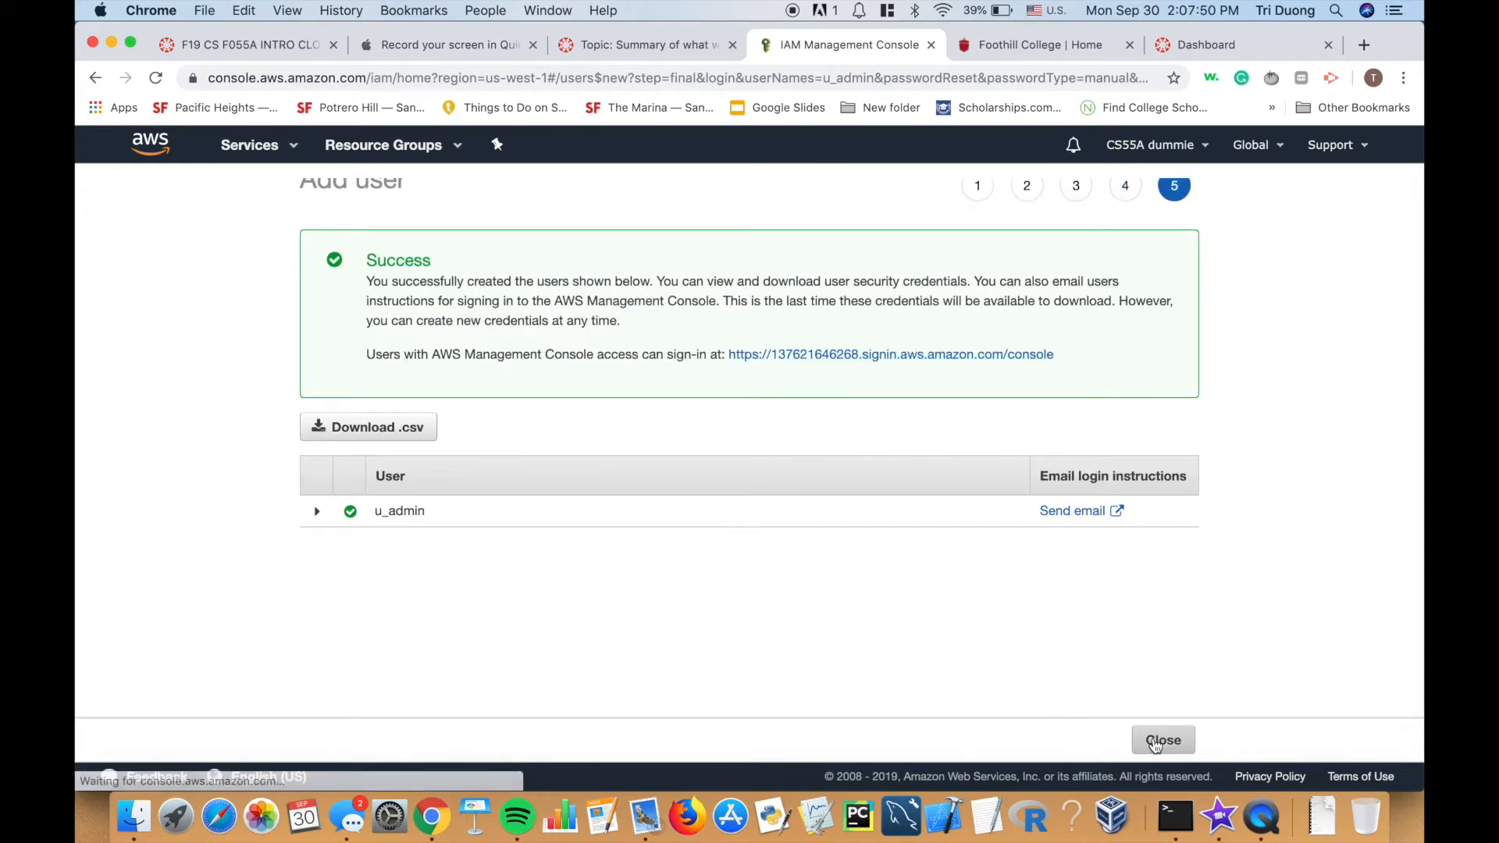
{"action": "scroll", "coordinate": [944, 542], "scroll_direction": "up", "scroll_amount": 1}
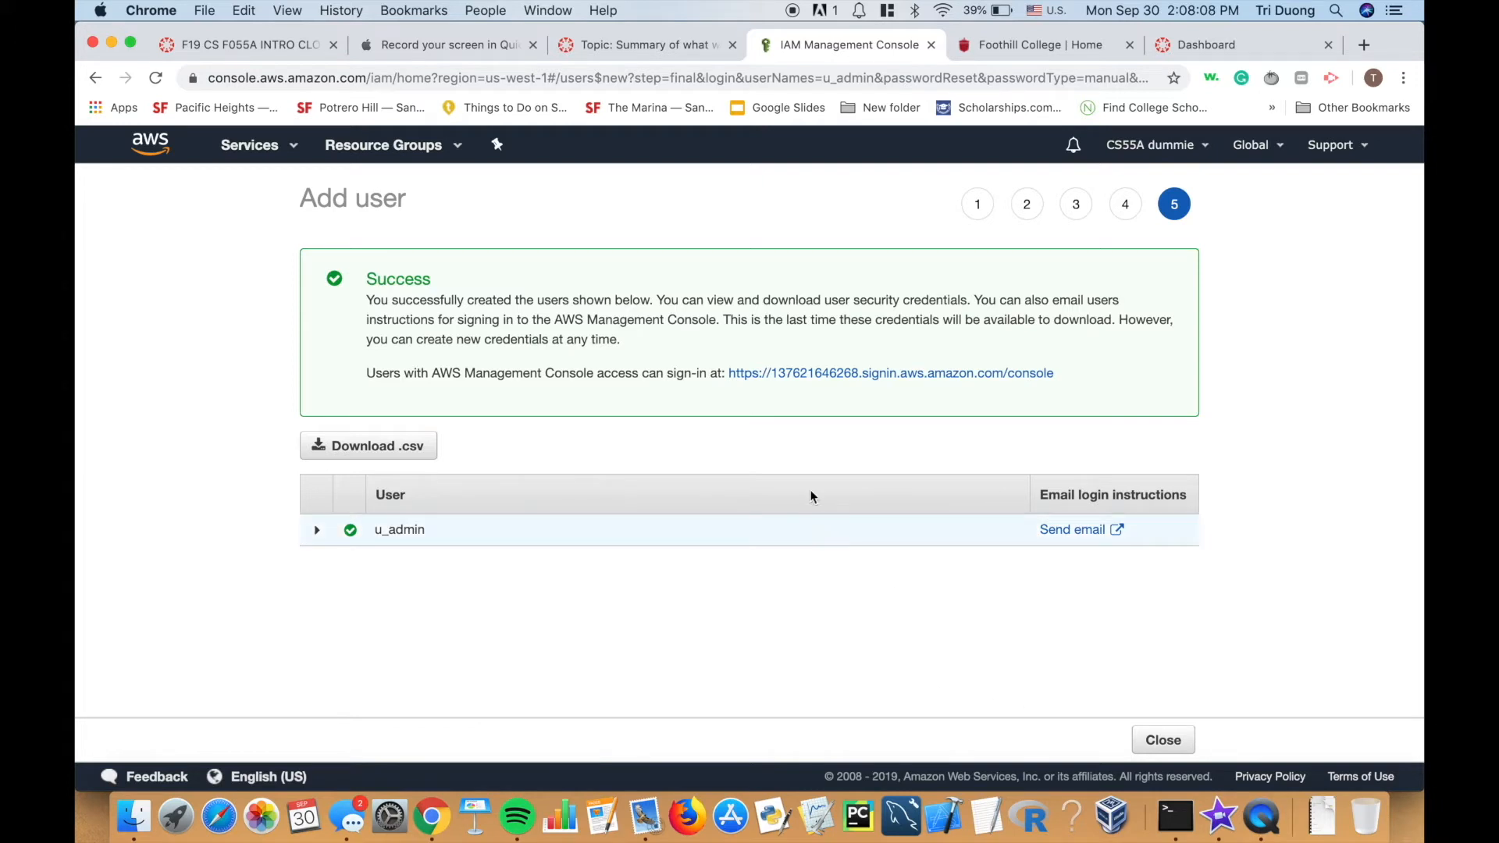
{"action": "left_click", "coordinate": [1164, 740]}
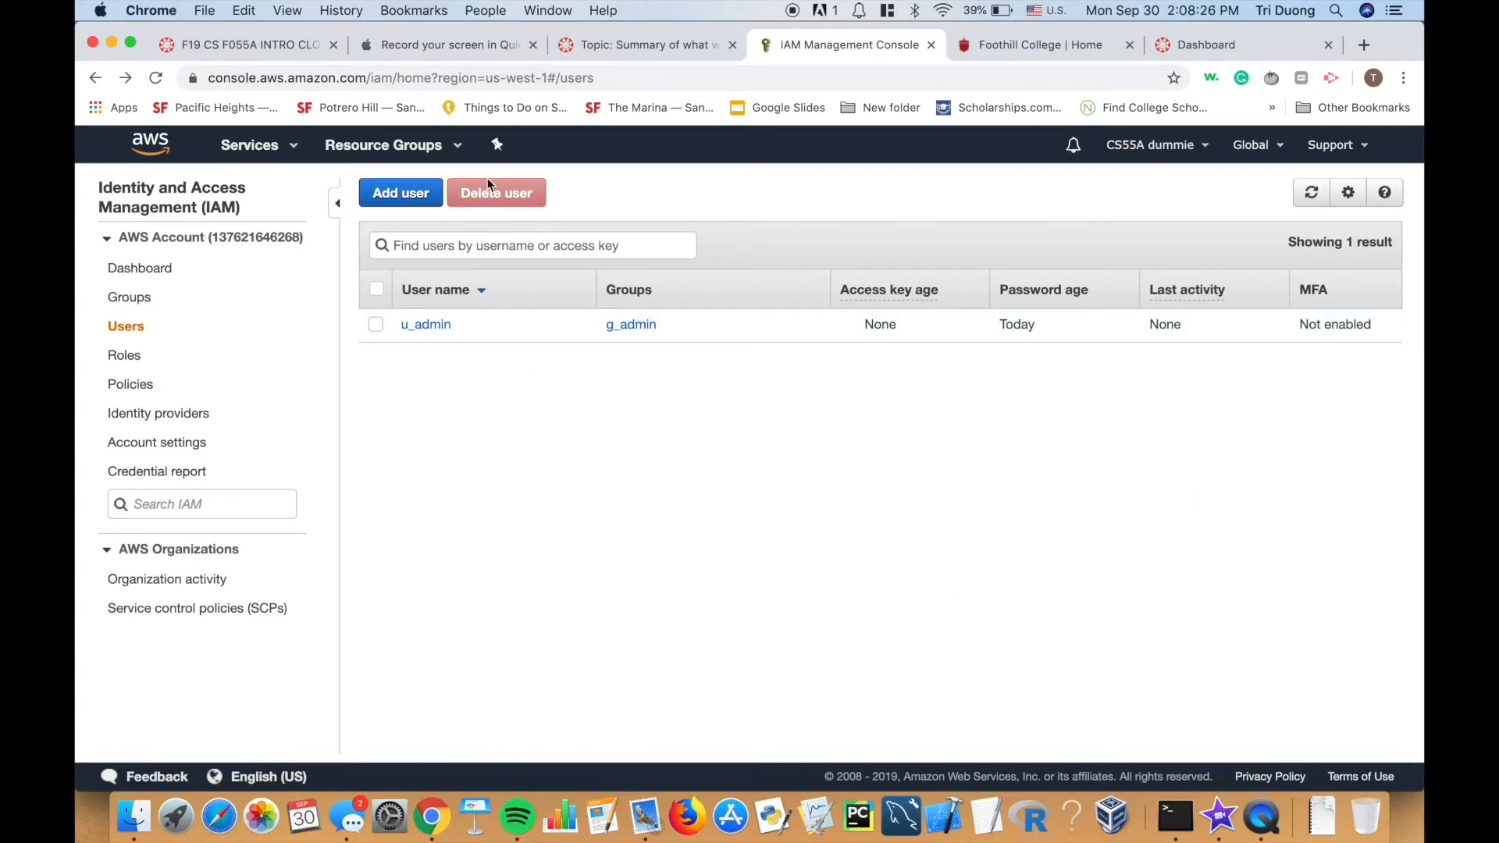
Search 'ec2' in the Services menu and open the EC2 dashboard.
{"action": "left_click", "coordinate": [283, 151]}
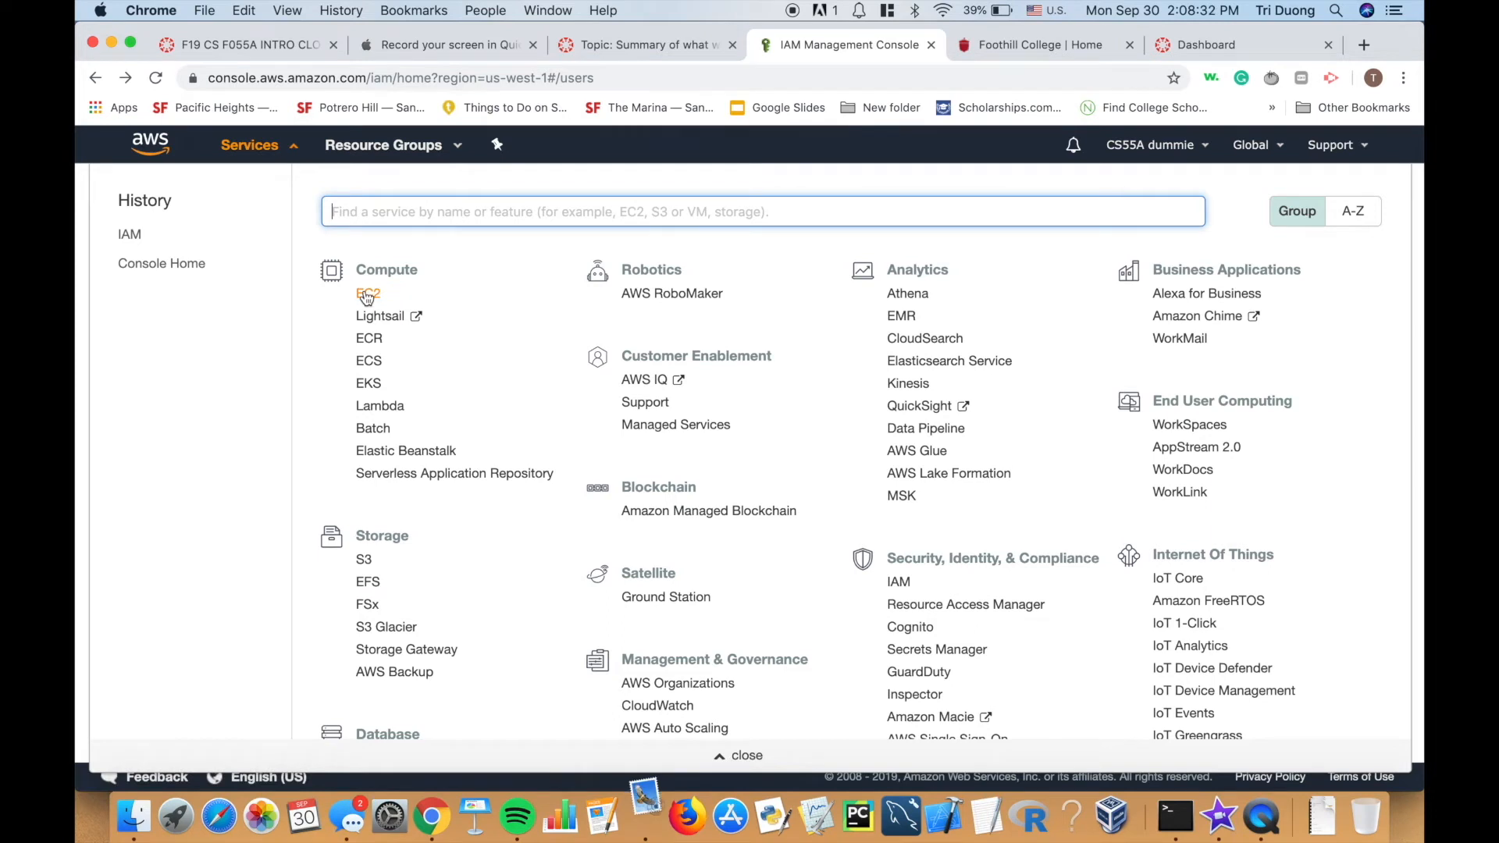
{"action": "type", "text": "ec2"}
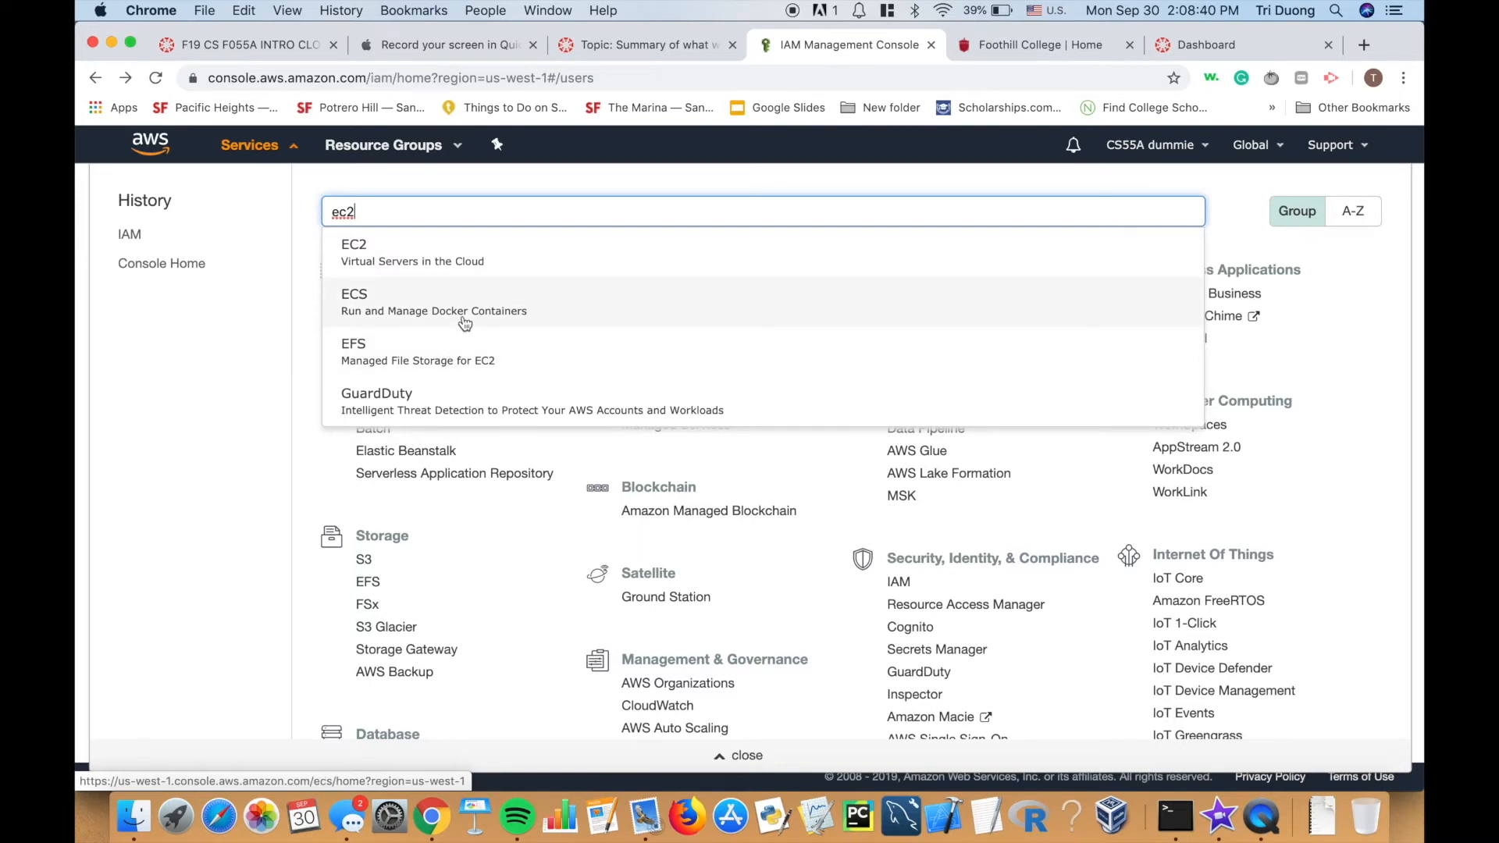
{"action": "left_click", "coordinate": [498, 268]}
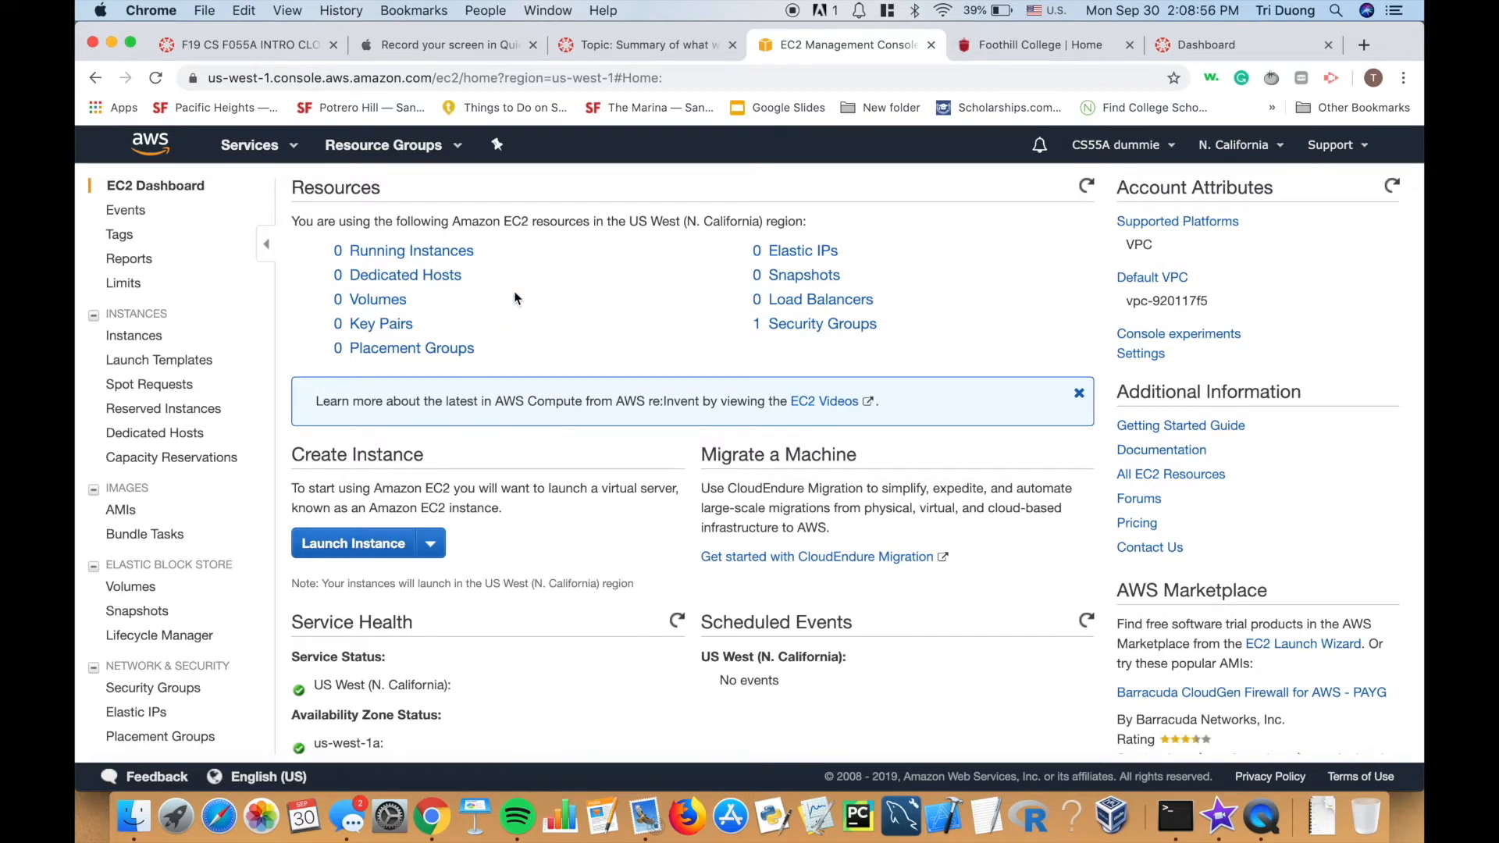
Dismiss the EC2 Videos banner, keep N. California as the region, and start an instance launch.
{"action": "left_click", "coordinate": [1078, 394]}
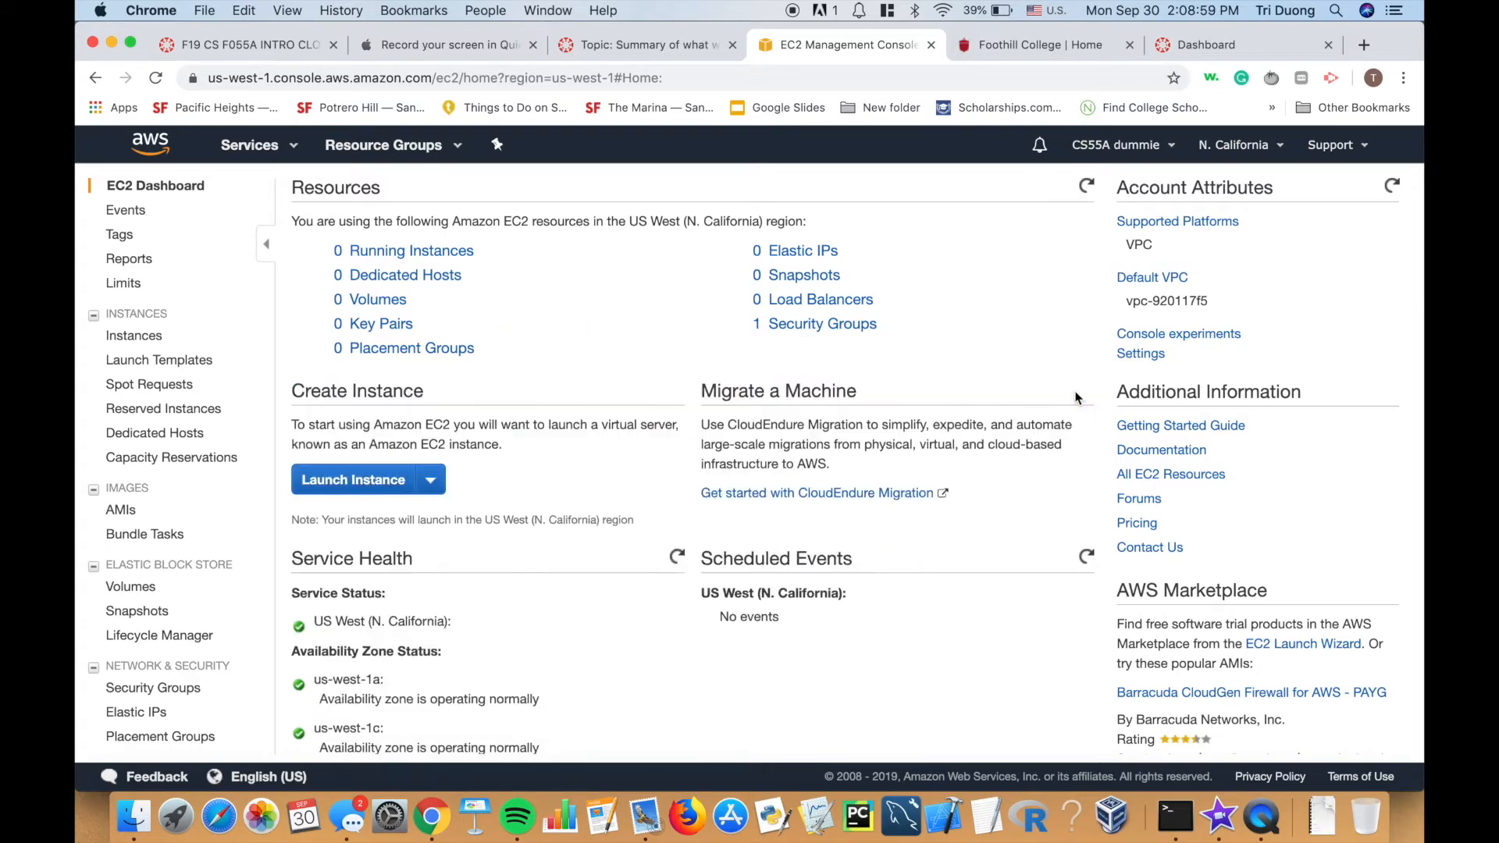
{"action": "left_click", "coordinate": [1271, 147]}
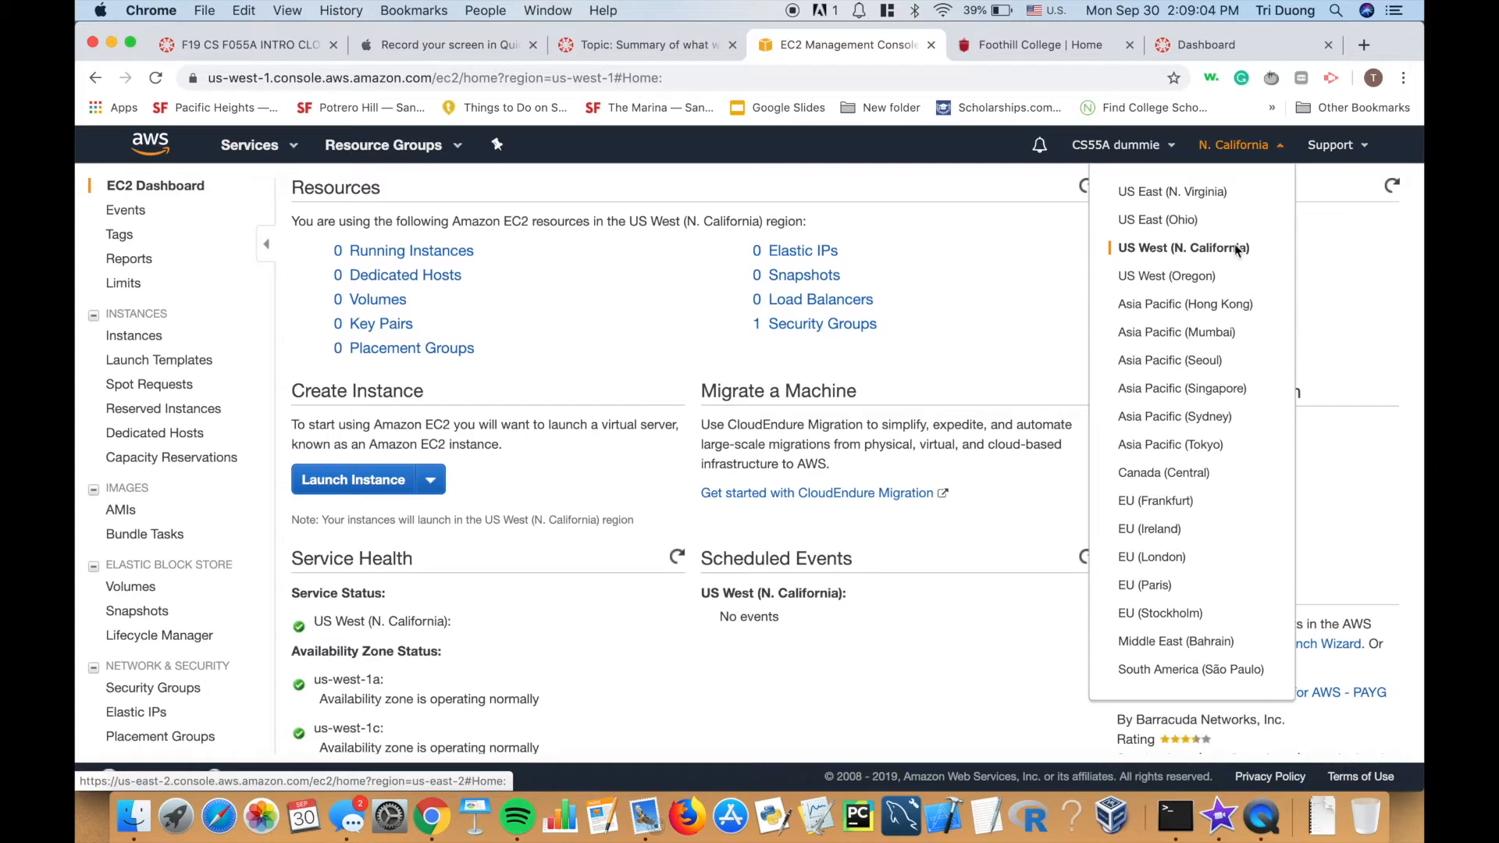
{"action": "left_click", "coordinate": [1279, 145]}
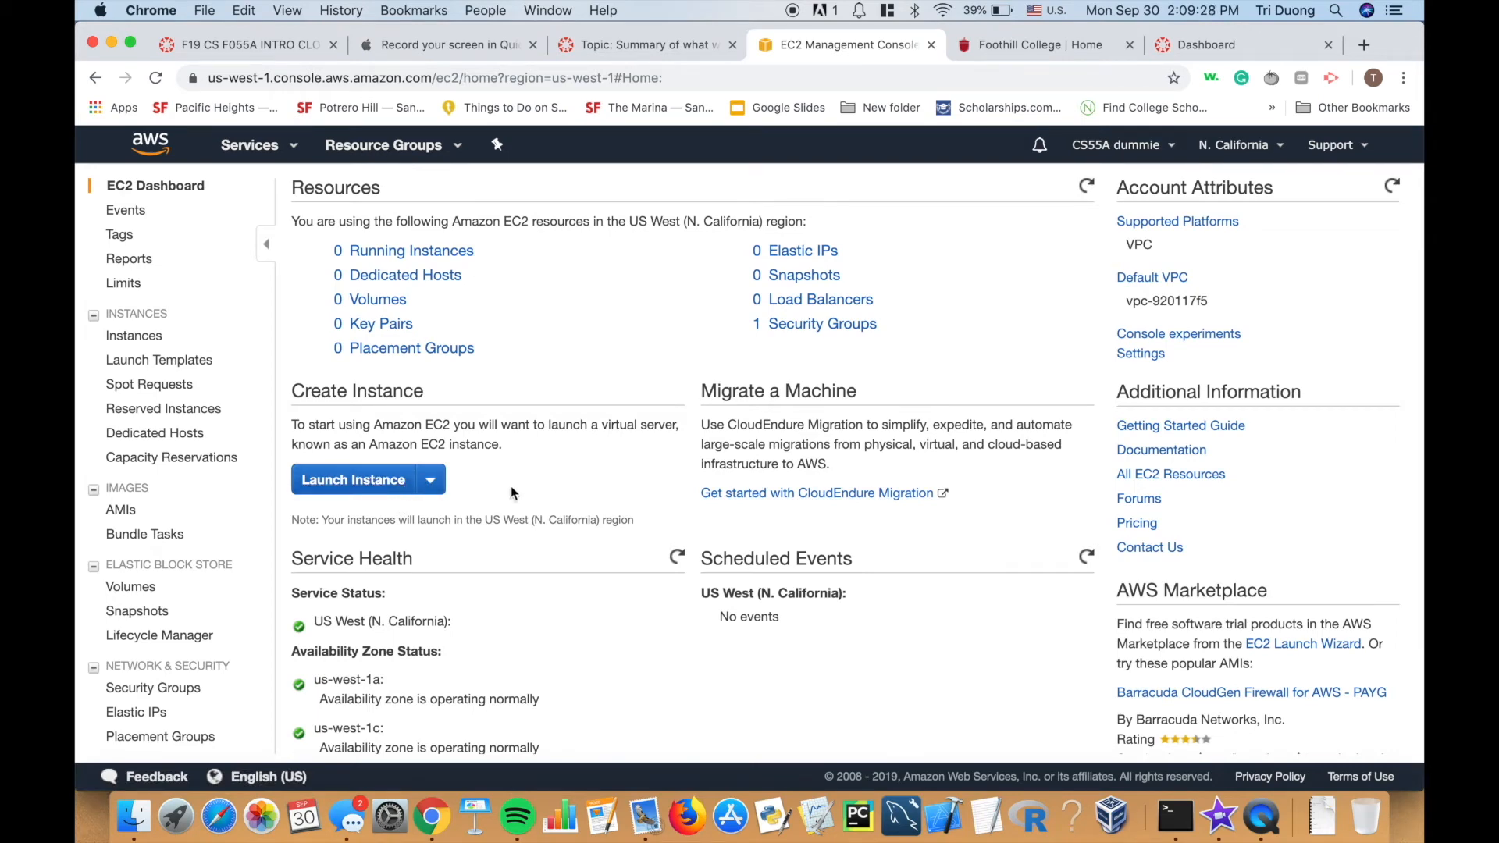
{"action": "left_click", "coordinate": [364, 478]}
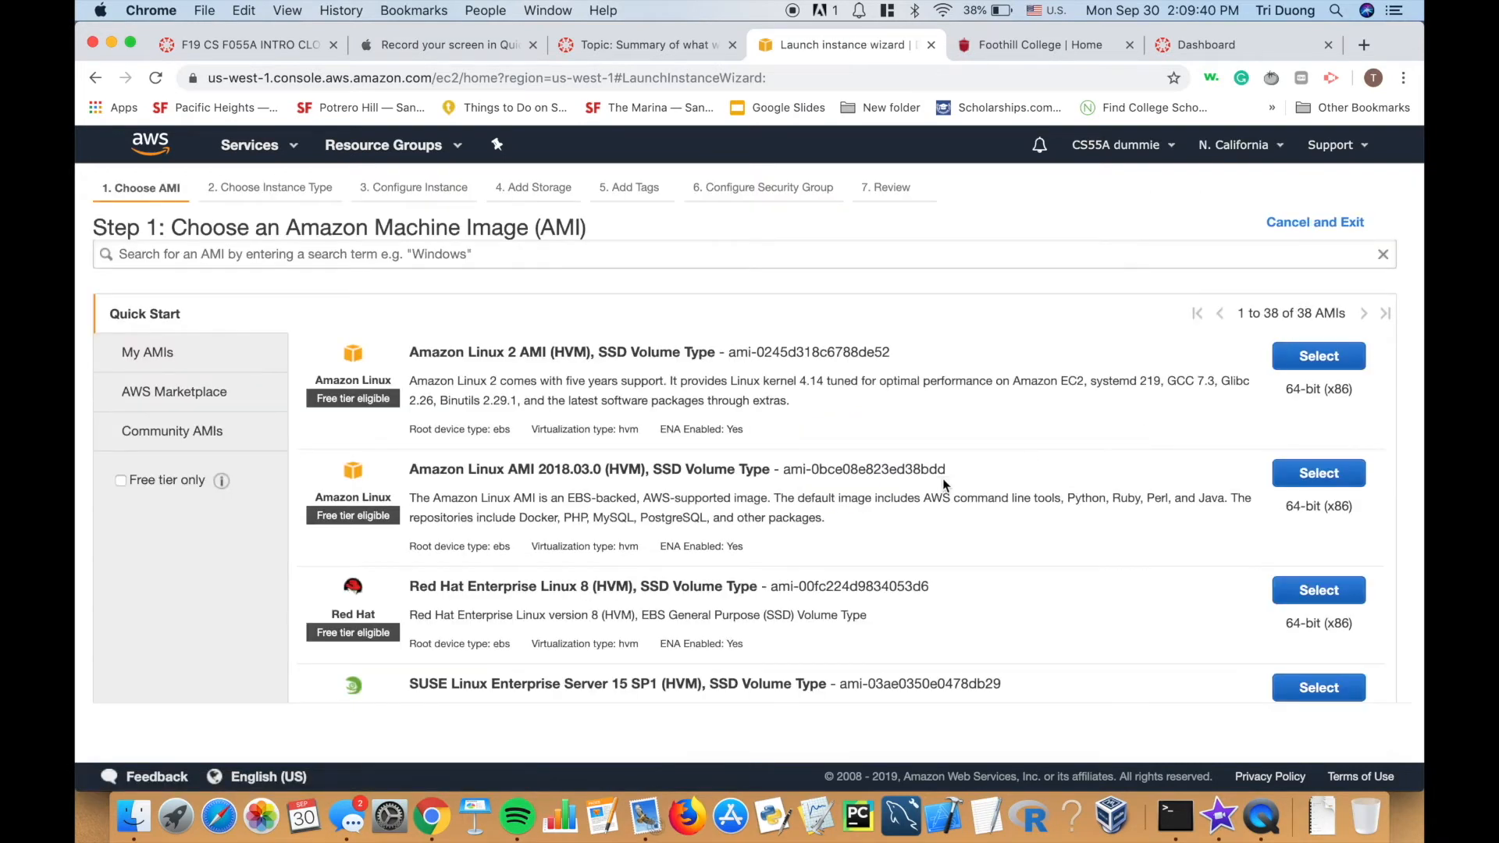
Scroll through the AMI list to browse the free-tier images such as Ubuntu Server 18.04 LTS.
{"action": "scroll", "coordinate": [882, 497], "scroll_direction": "down", "scroll_amount": 5}
{"action": "scroll", "coordinate": [881, 497], "scroll_direction": "down", "scroll_amount": 3}
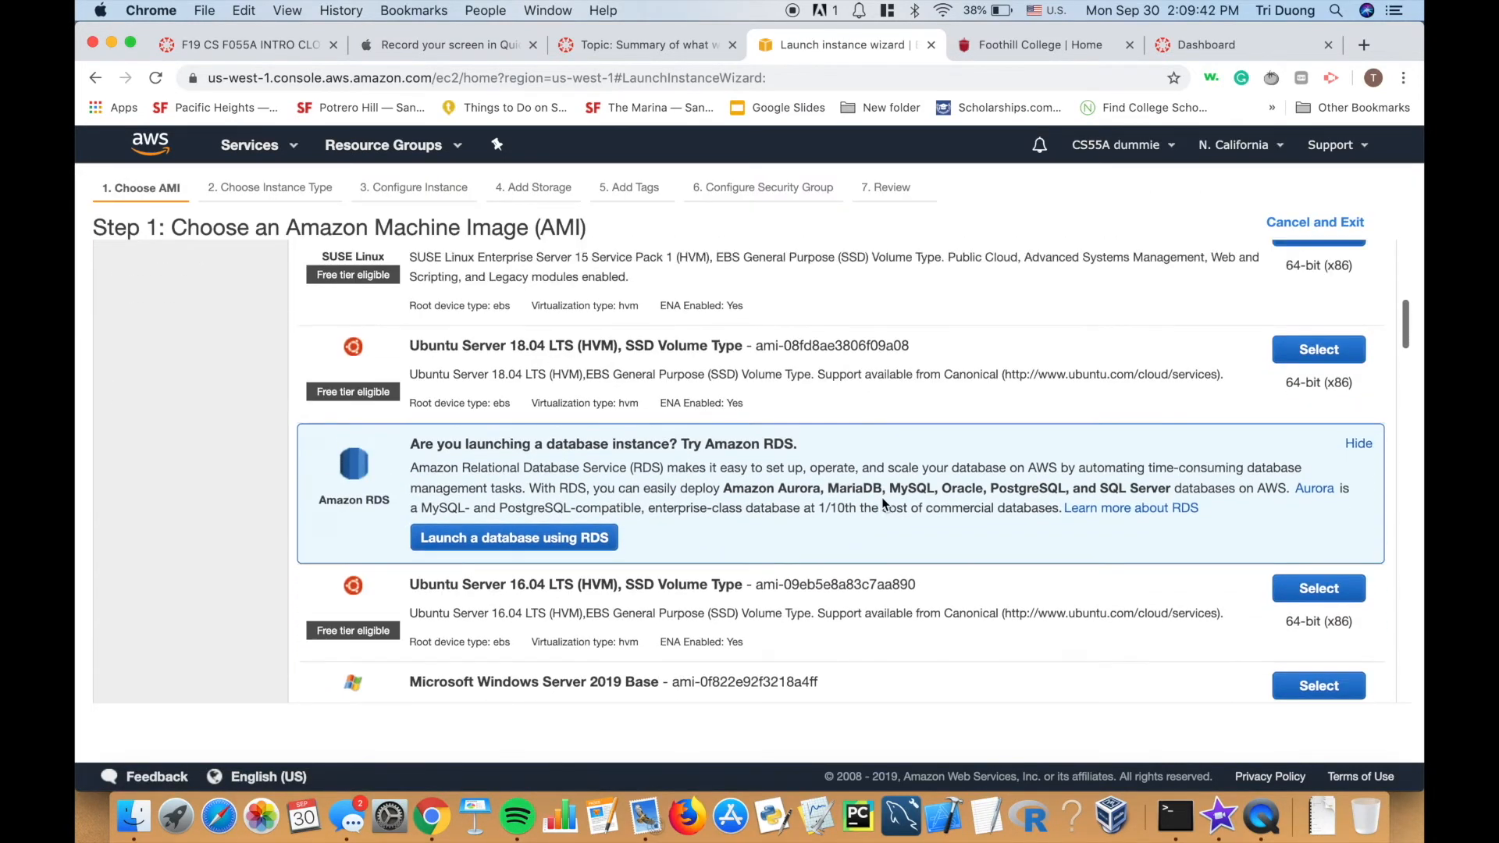
{"action": "scroll", "coordinate": [881, 497], "scroll_direction": "up", "scroll_amount": 10}
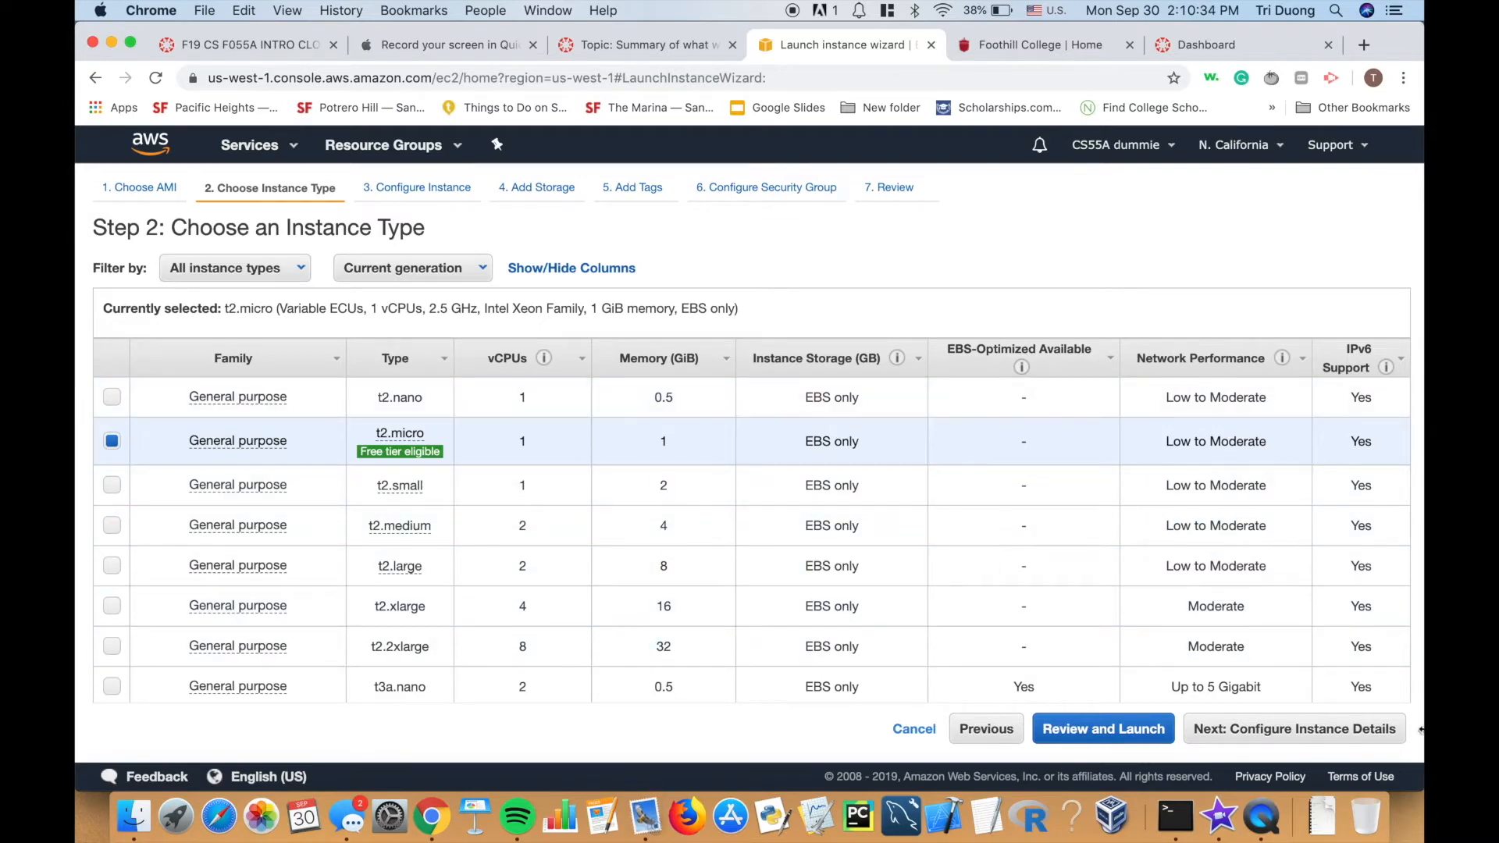
Continue to Configure Instance Details, keeping Number of instances at 1 on the default VPC.
{"action": "left_click", "coordinate": [1264, 729]}
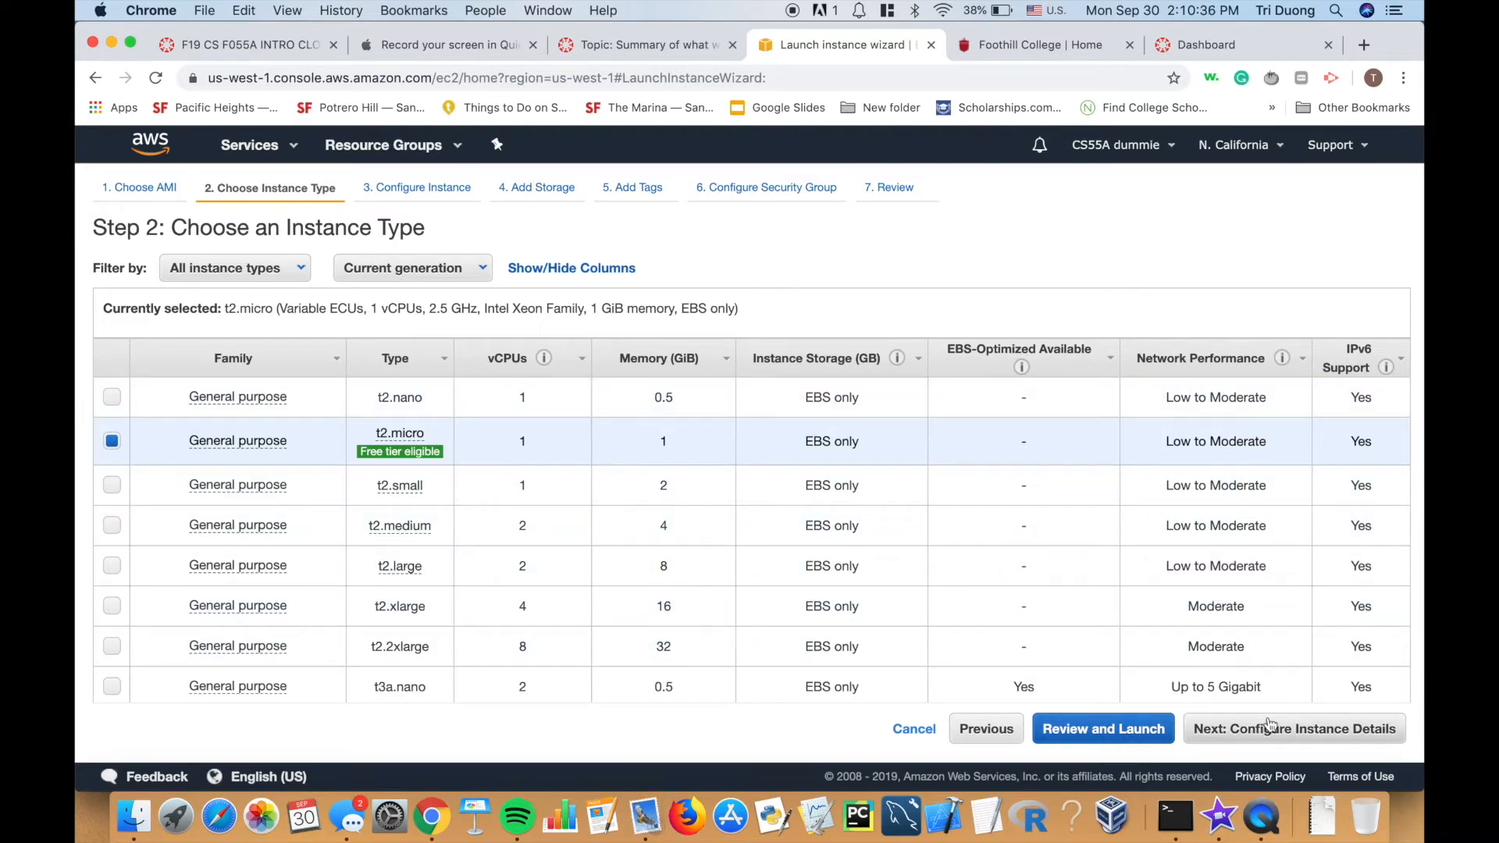
{"action": "scroll", "coordinate": [1006, 551], "scroll_direction": "down", "scroll_amount": 2}
{"action": "scroll", "coordinate": [1006, 551], "scroll_direction": "up", "scroll_amount": 2}
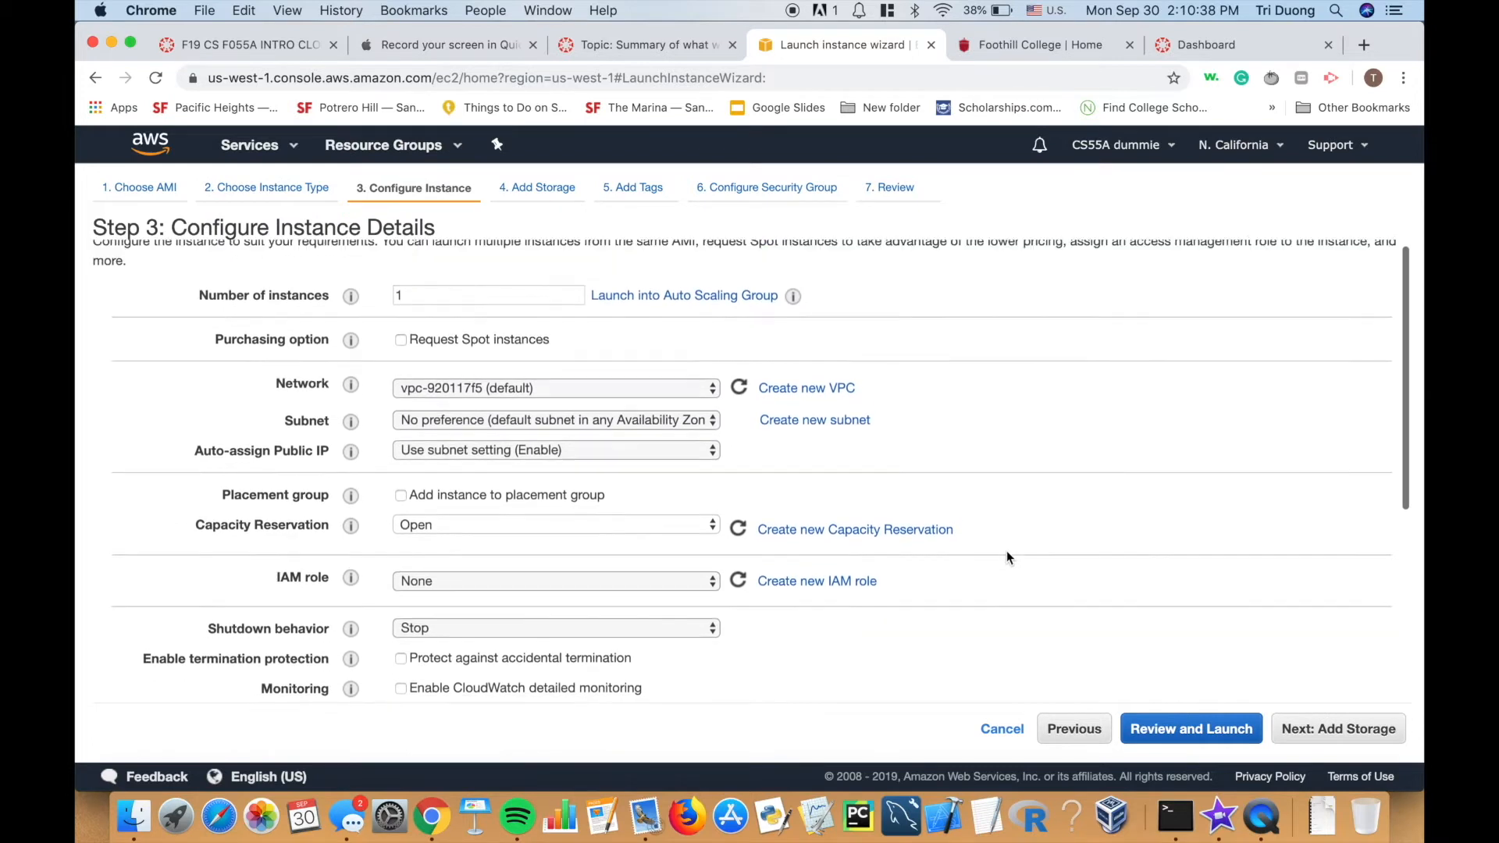
{"action": "left_click", "coordinate": [488, 301]}
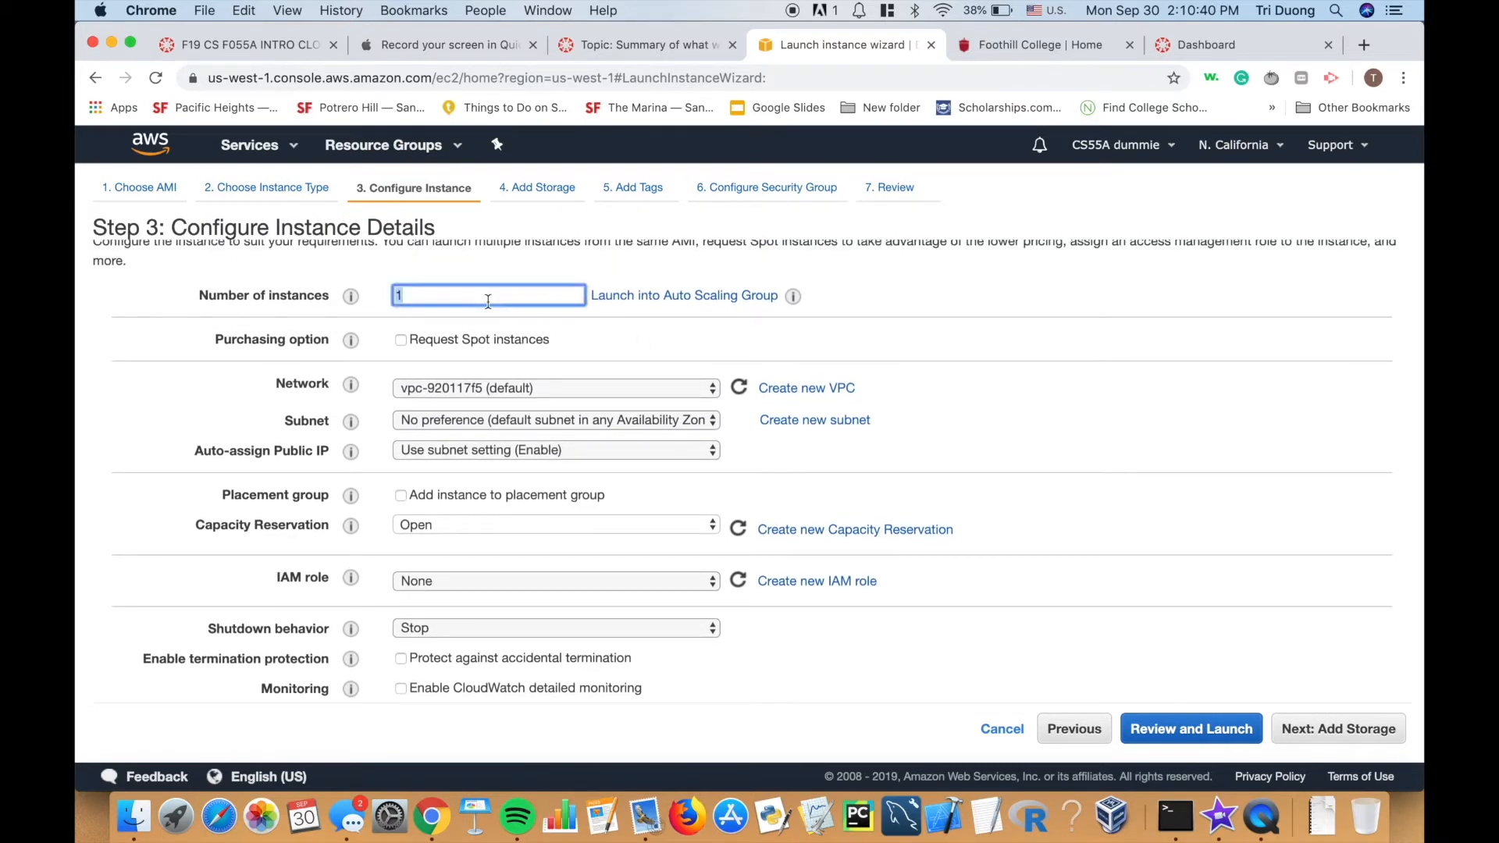
{"action": "left_click", "coordinate": [571, 340]}
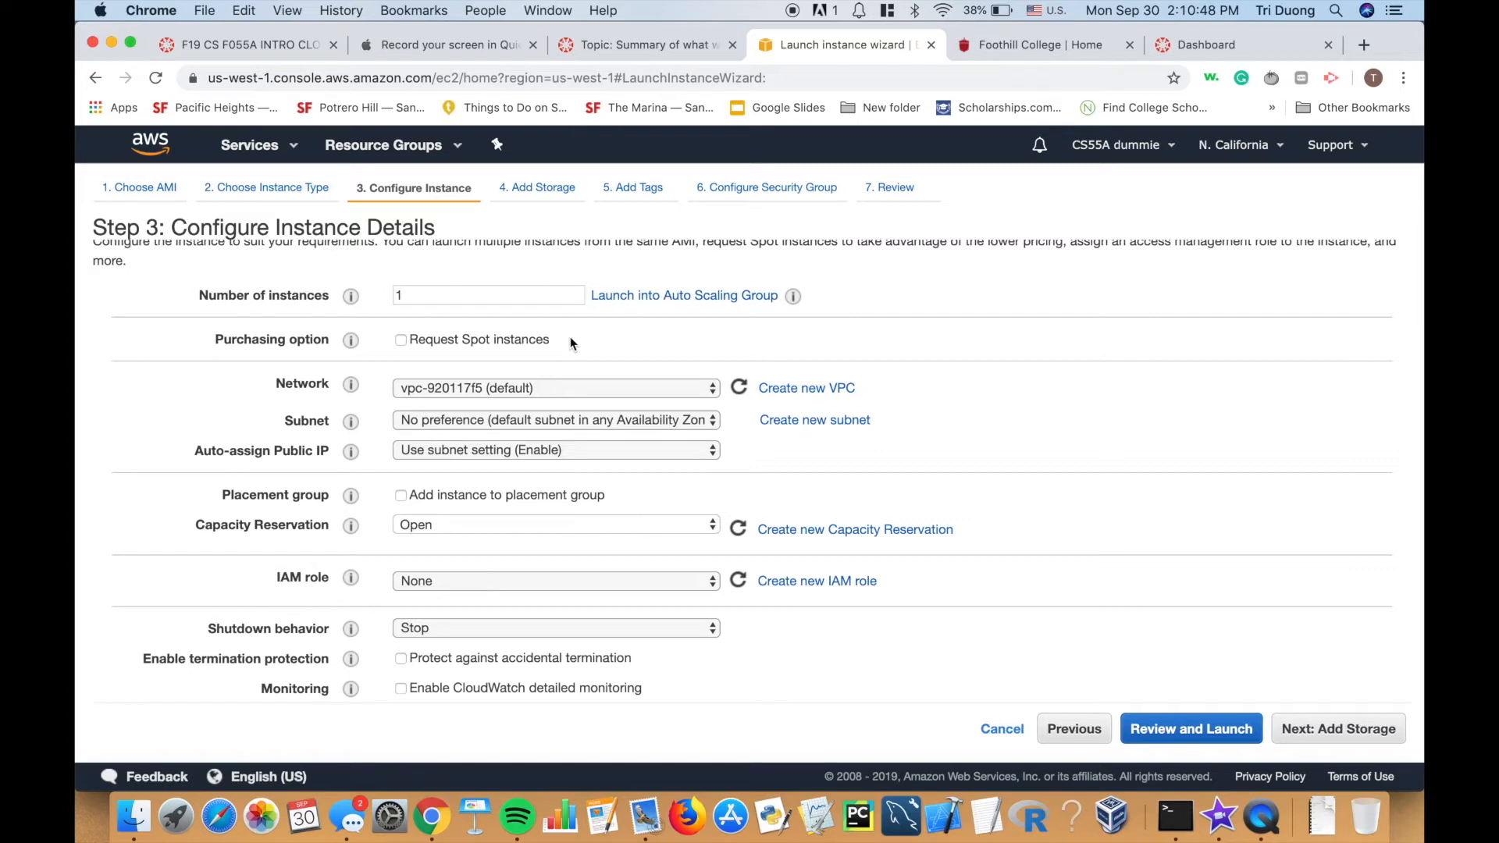
{"action": "scroll", "coordinate": [570, 342], "scroll_direction": "down", "scroll_amount": 5}
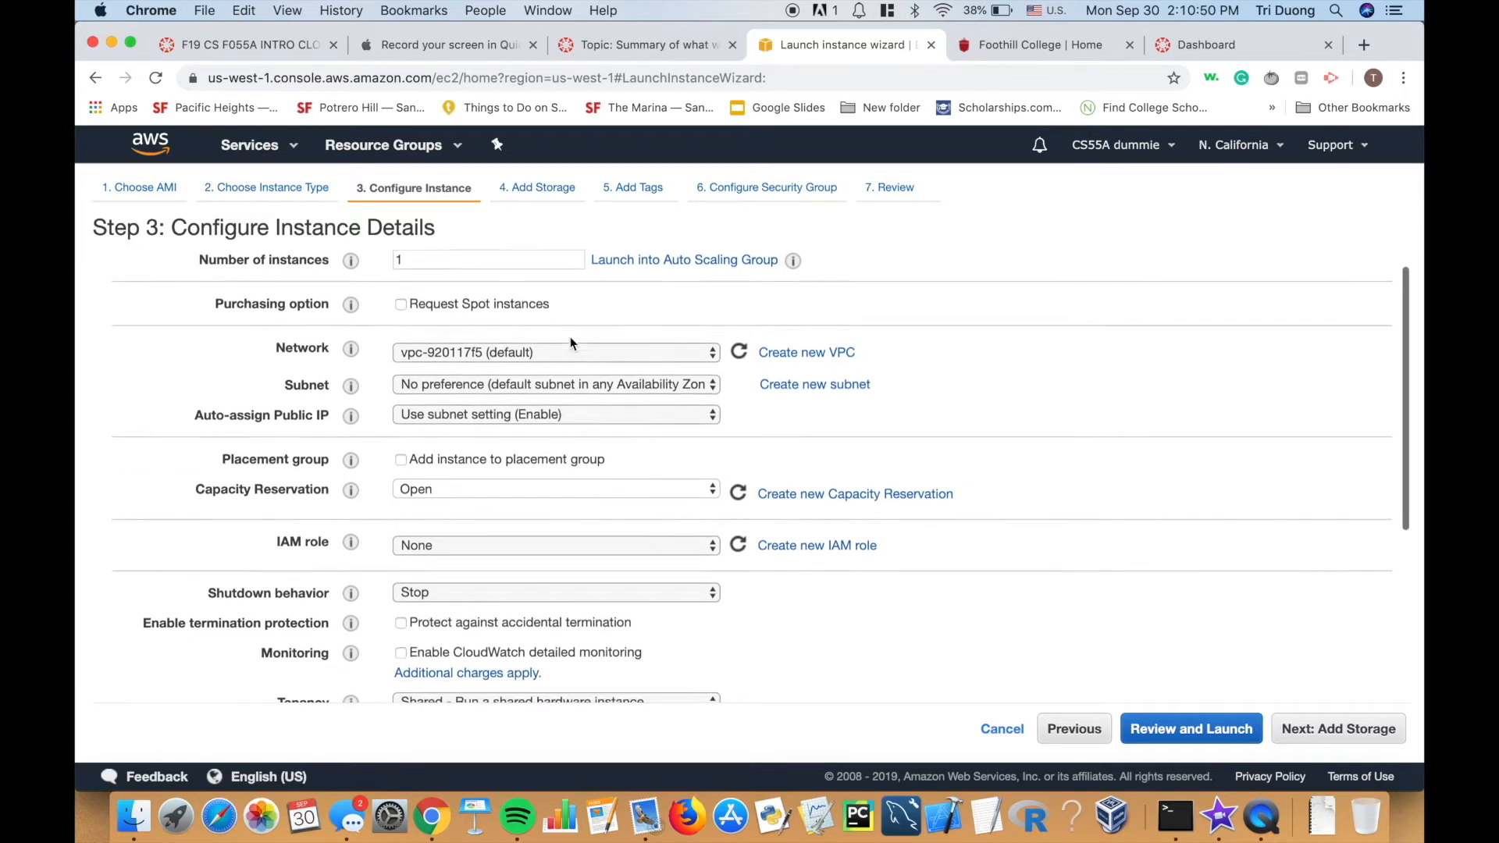
{"action": "scroll", "coordinate": [570, 342], "scroll_direction": "up", "scroll_amount": 5}
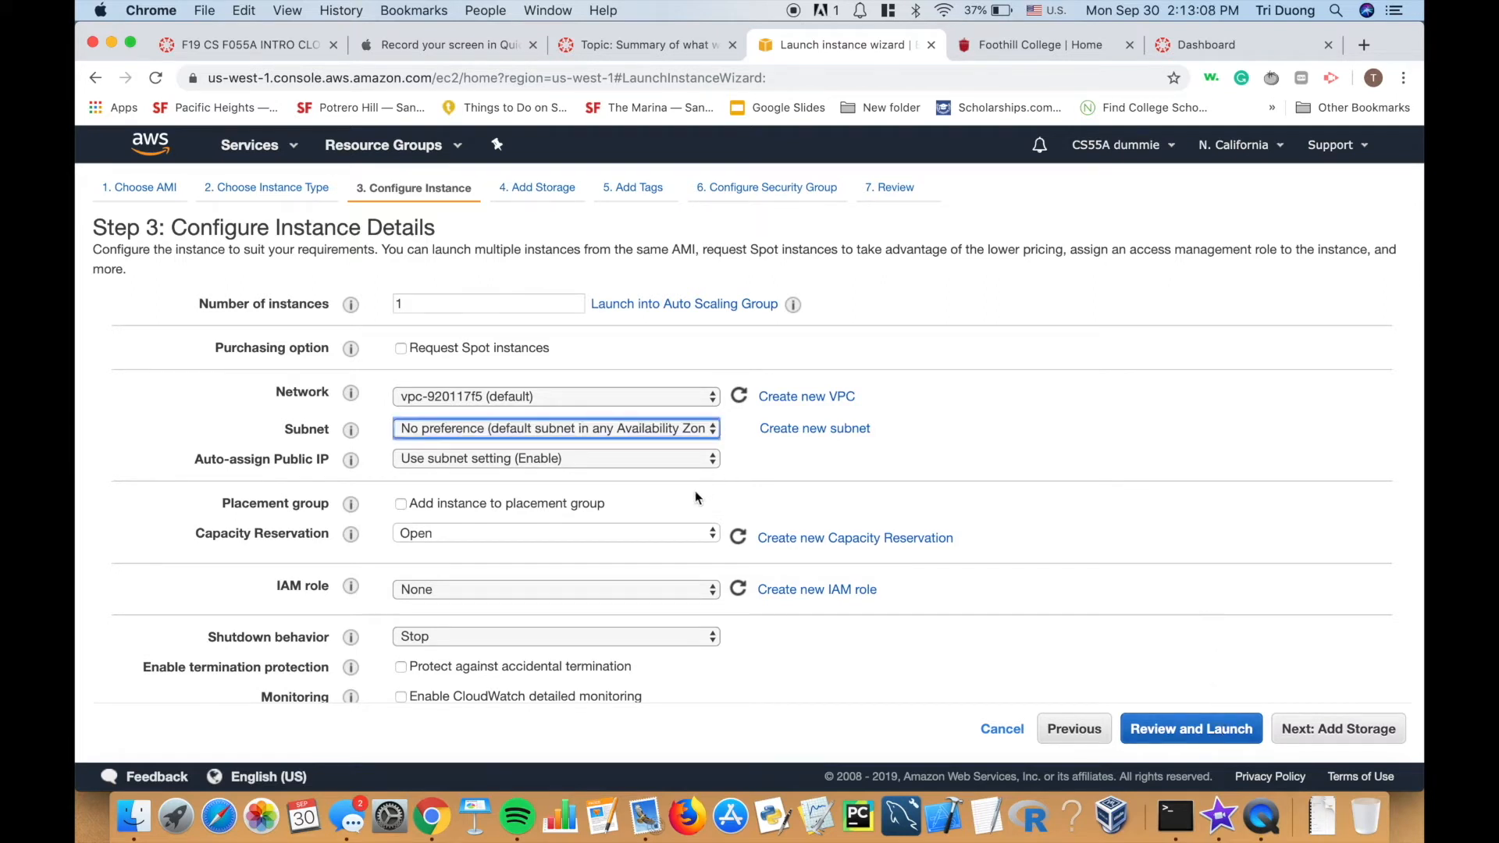
Set Auto-assign Public IP to Disable and continue to the Add Storage step.
{"action": "left_click", "coordinate": [592, 457]}
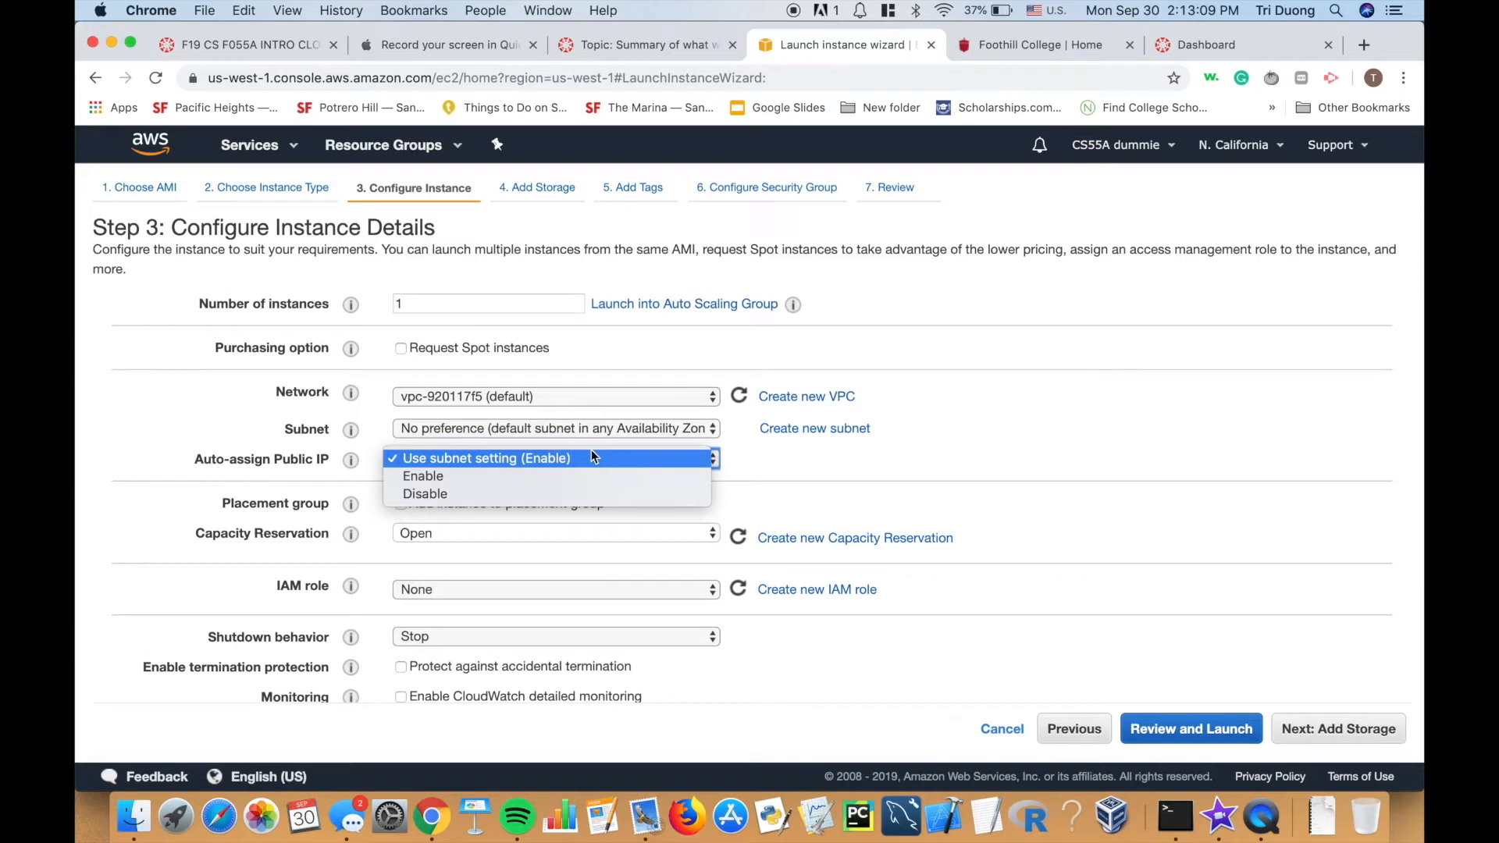
{"action": "left_click", "coordinate": [576, 493]}
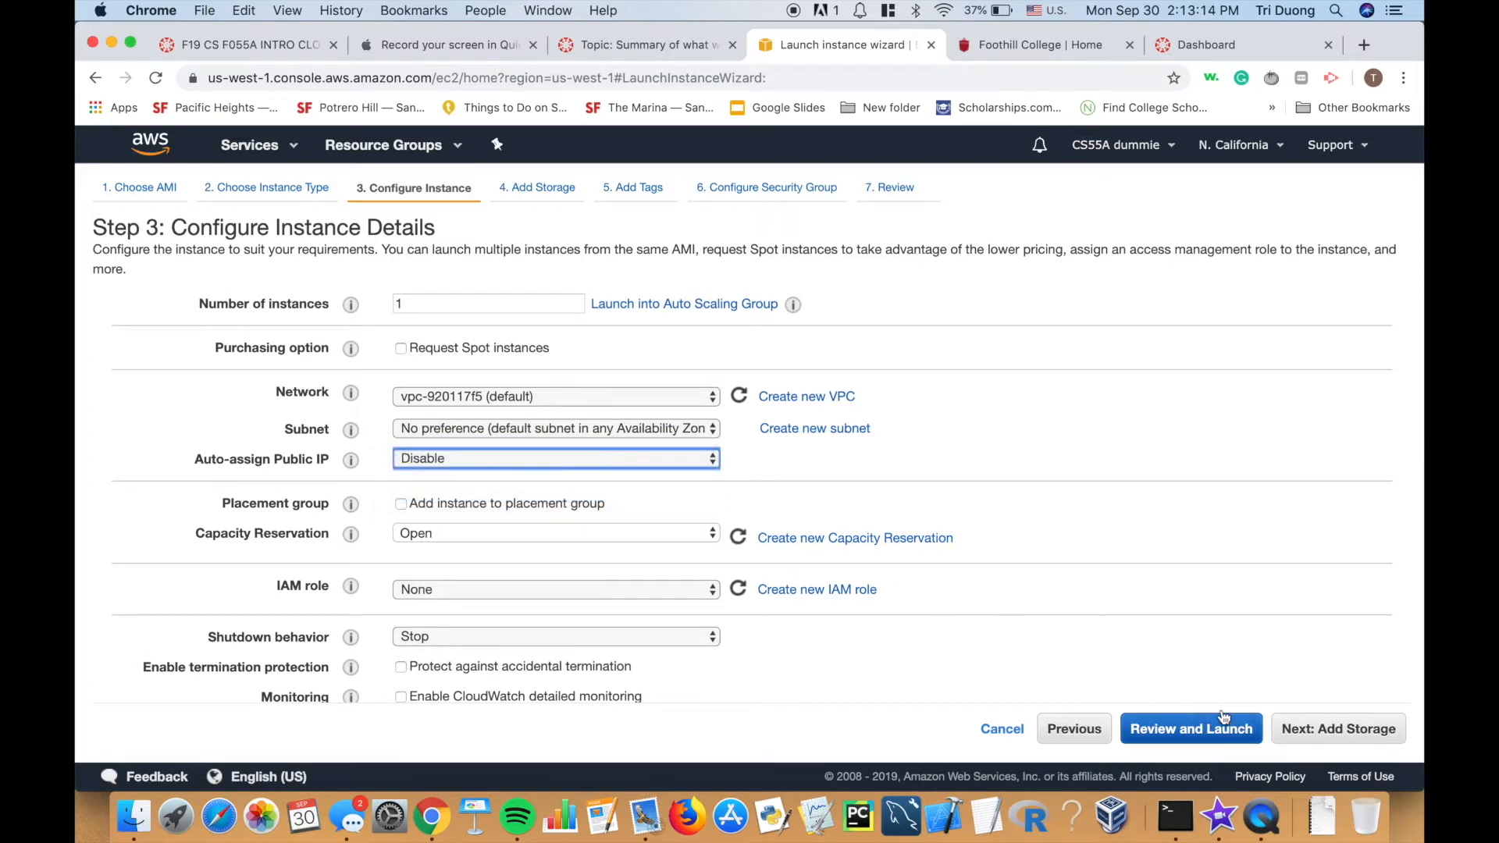
{"action": "scroll", "coordinate": [1135, 619], "scroll_direction": "down", "scroll_amount": 2}
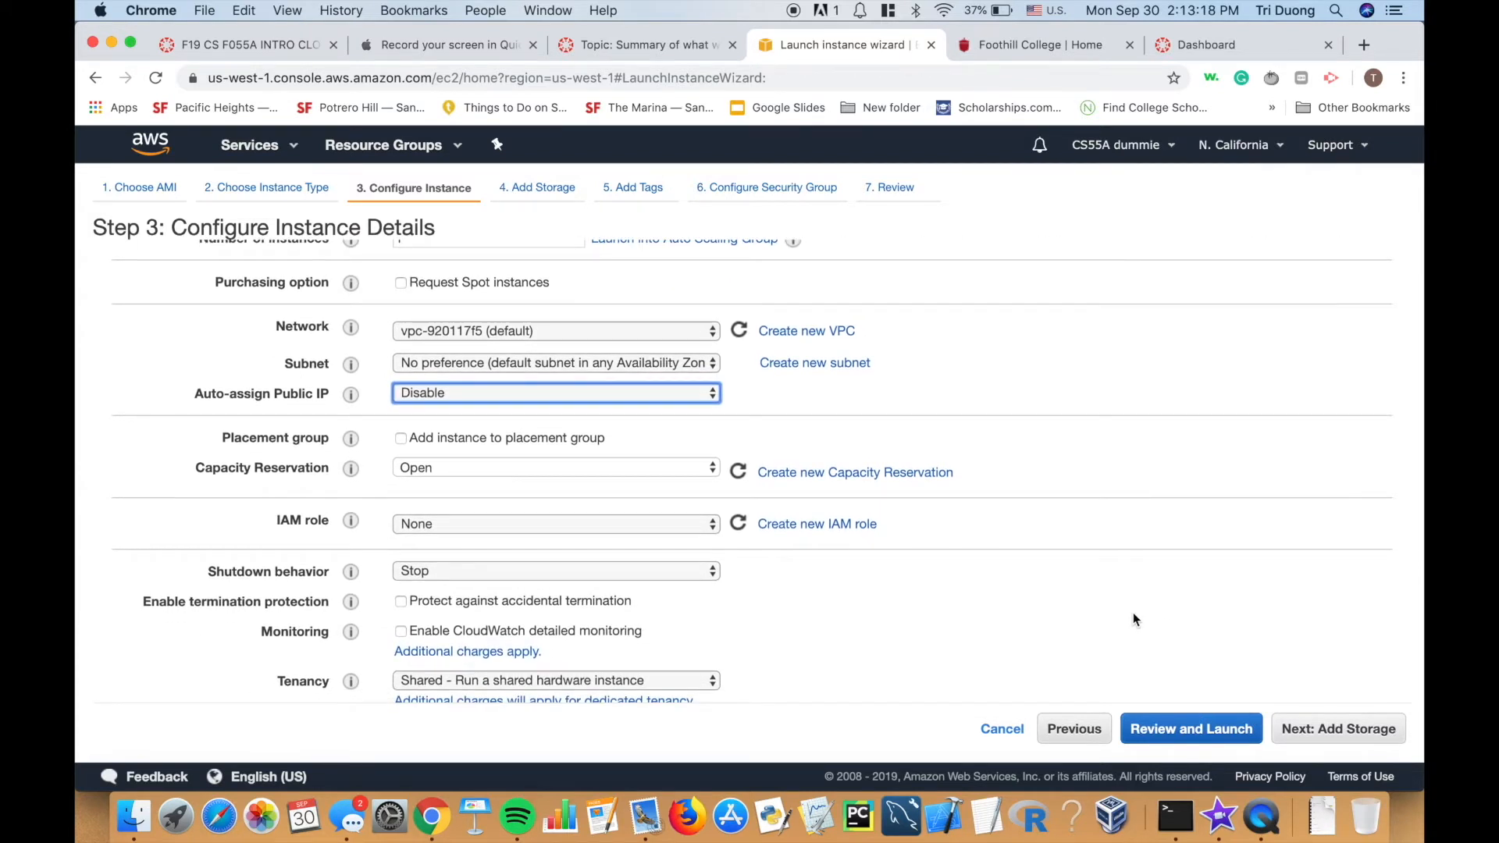
{"action": "scroll", "coordinate": [1121, 603], "scroll_direction": "down", "scroll_amount": 2}
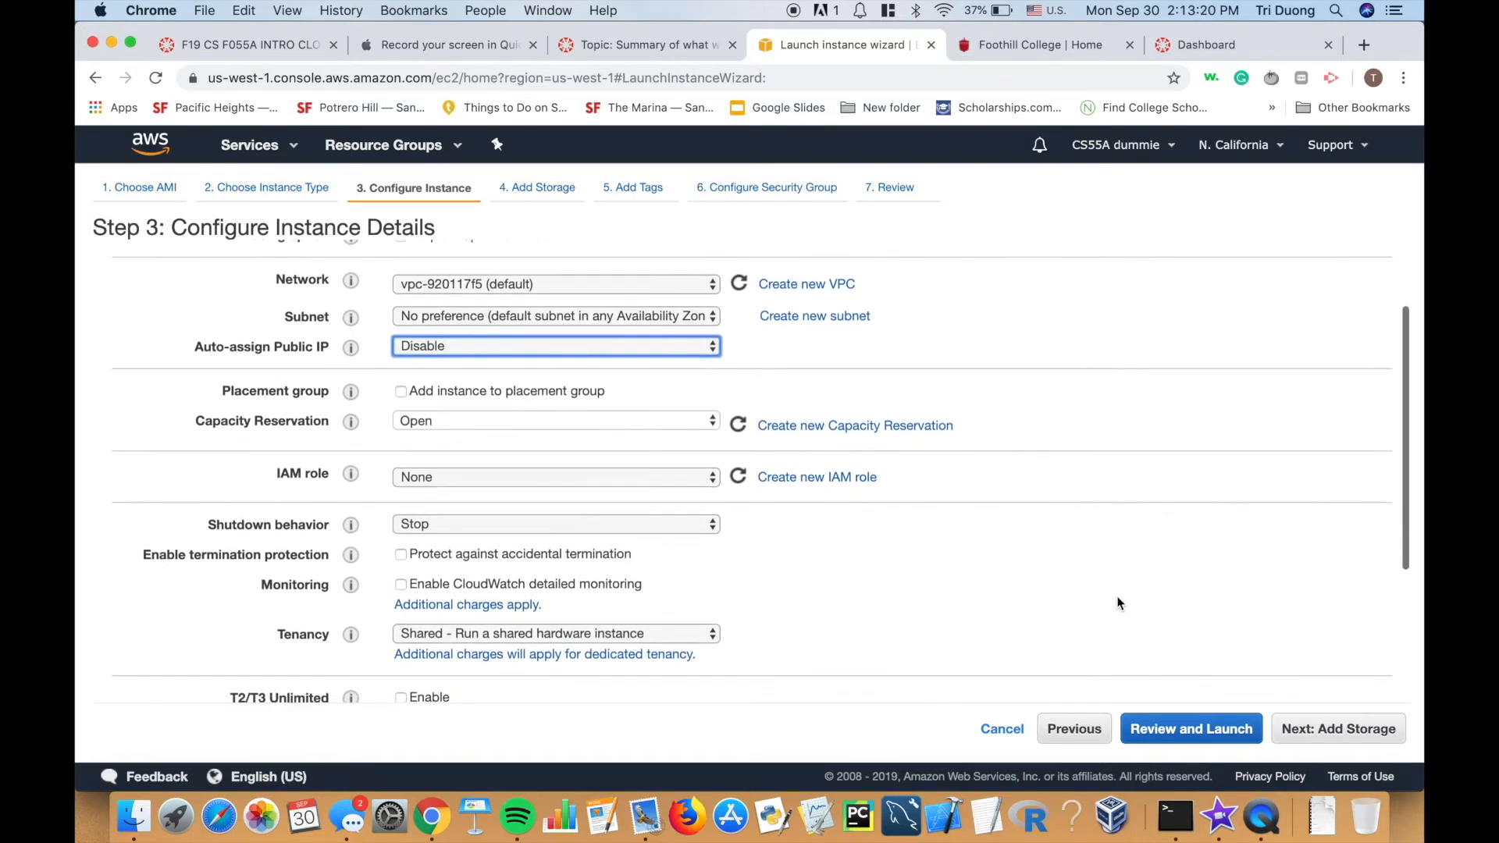
{"action": "scroll", "coordinate": [1121, 602], "scroll_direction": "up", "scroll_amount": 4}
{"action": "left_click", "coordinate": [1369, 728]}
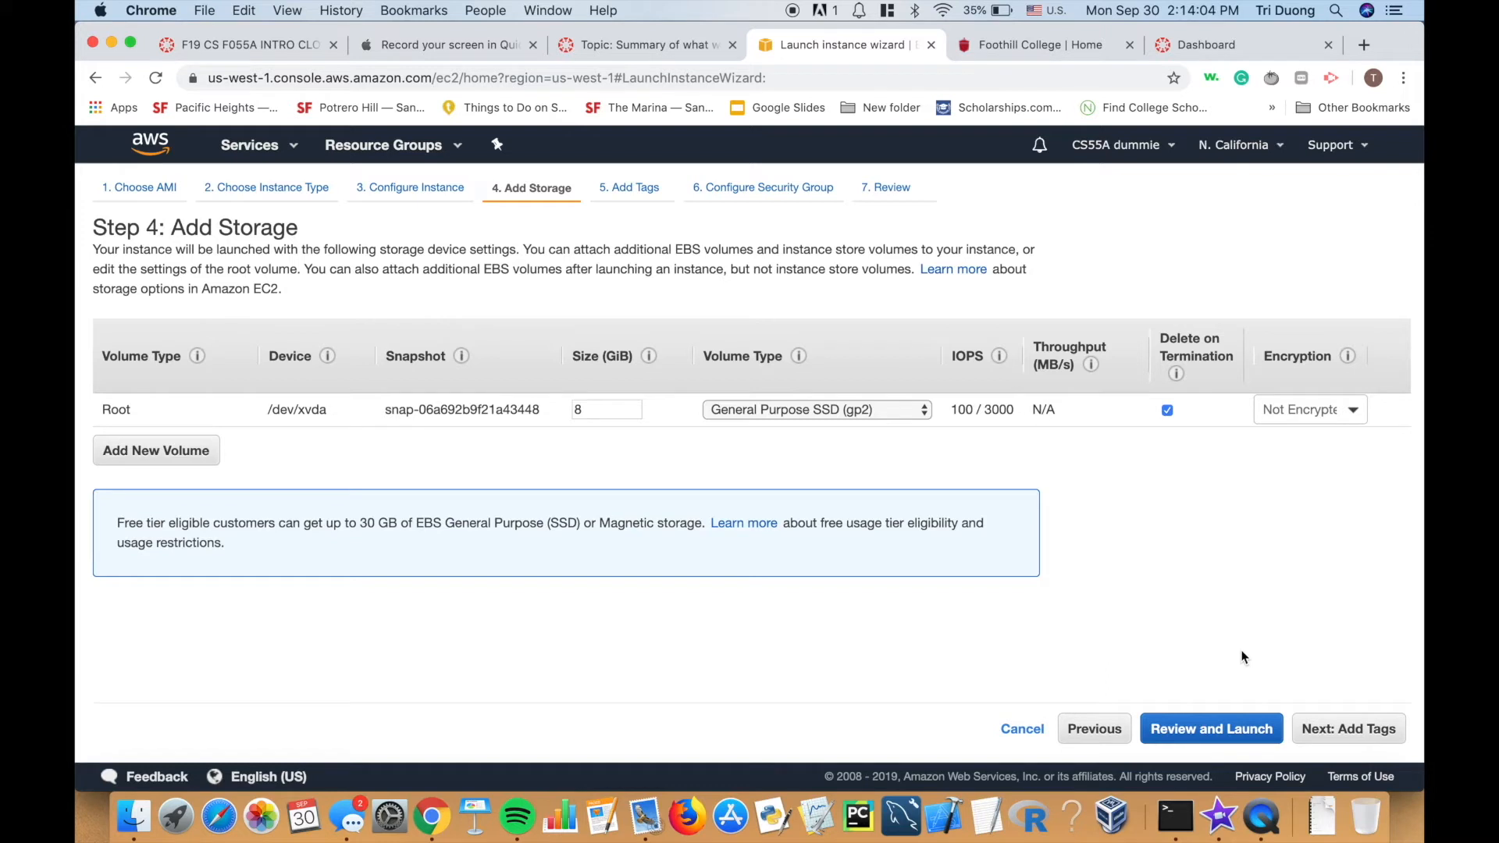
Add a tag with key 'name' and value 'dummy machine' to the instance.
{"action": "left_click", "coordinate": [1338, 736]}
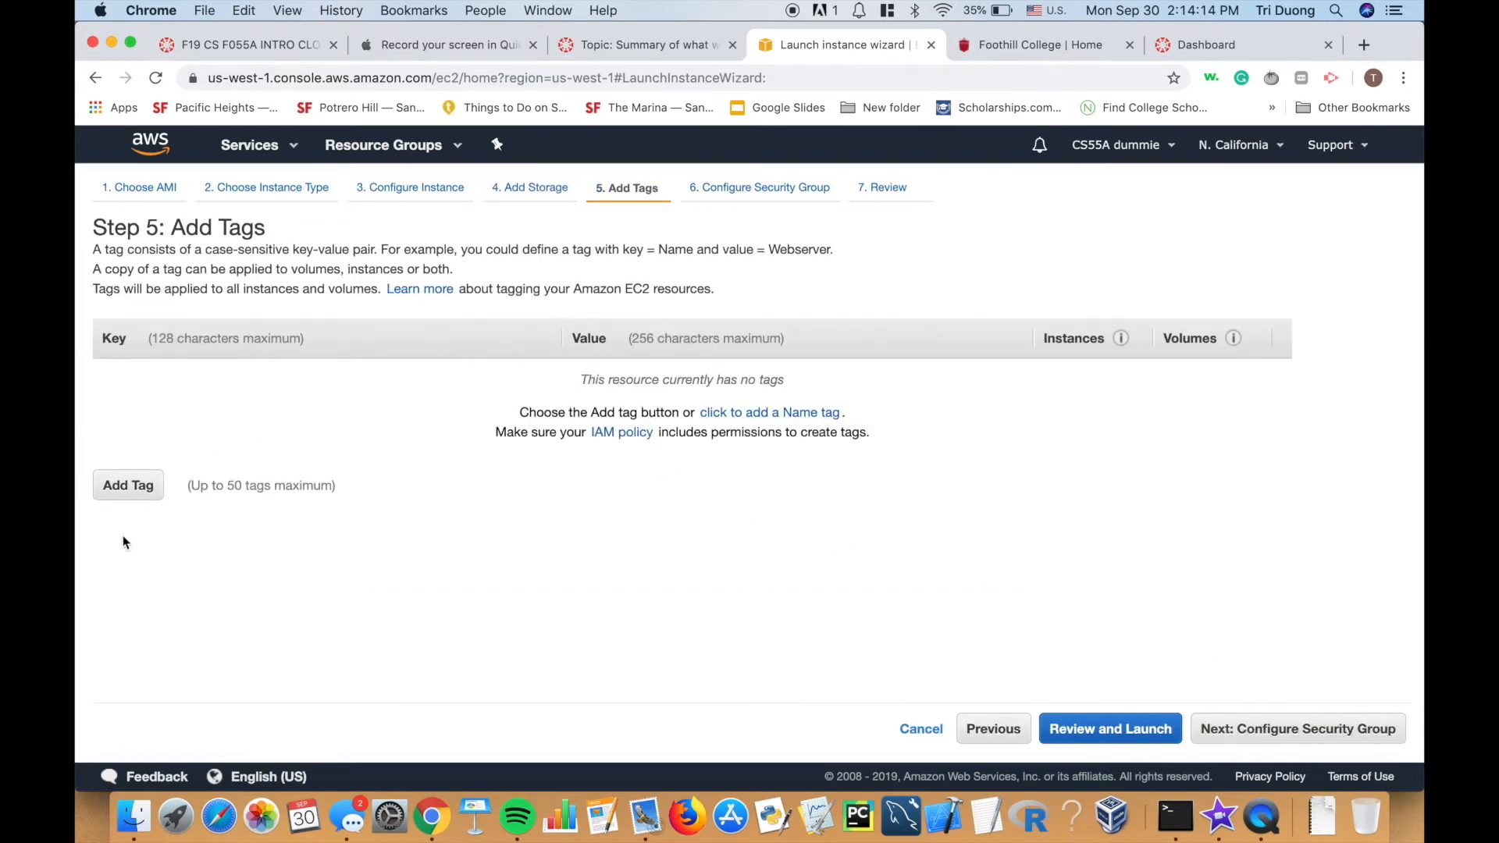
{"action": "left_click", "coordinate": [126, 489]}
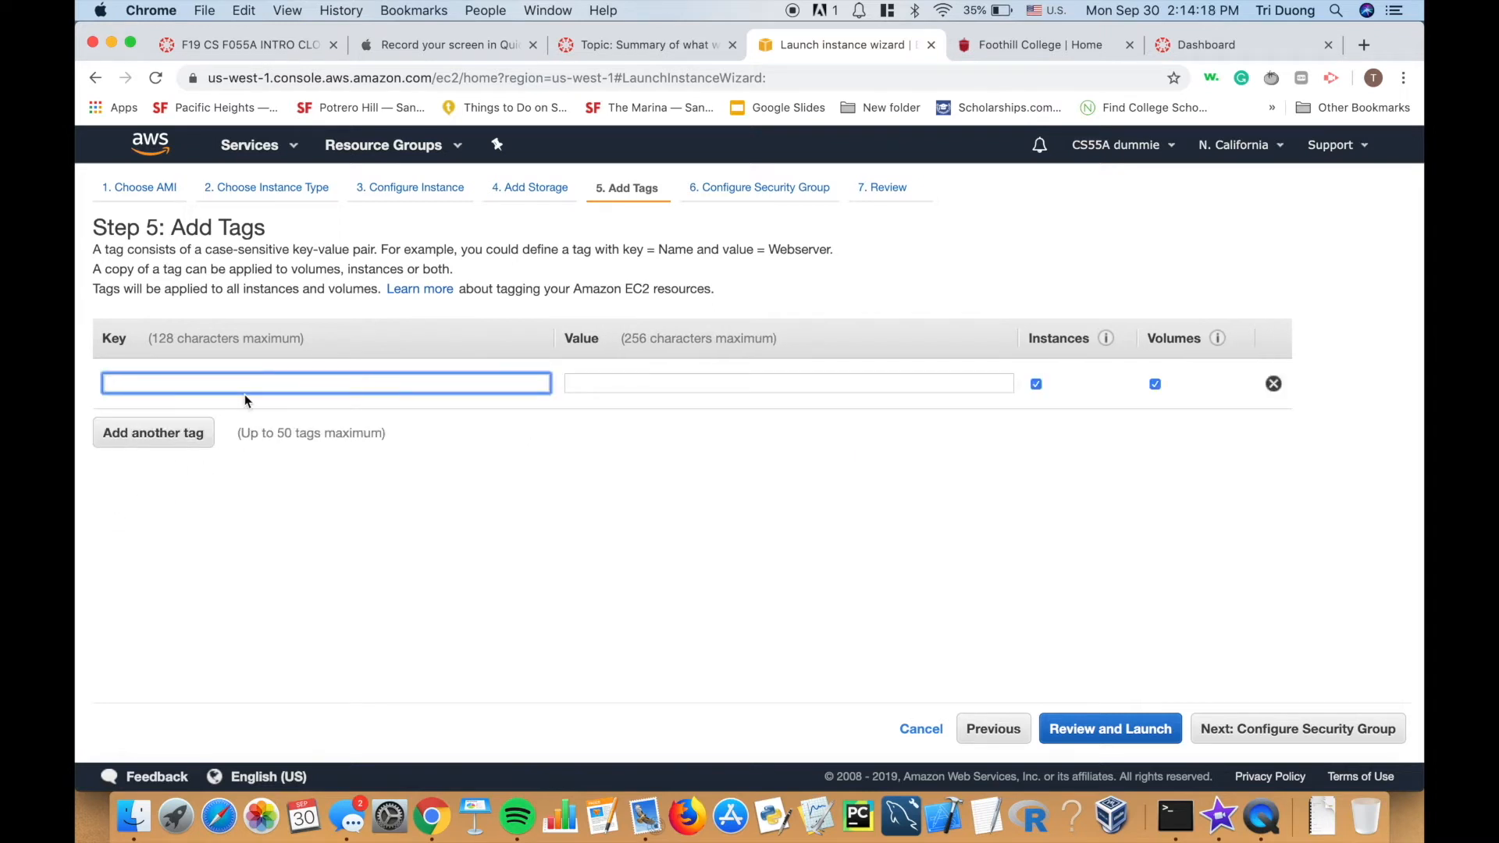
{"action": "type", "text": "dum"}
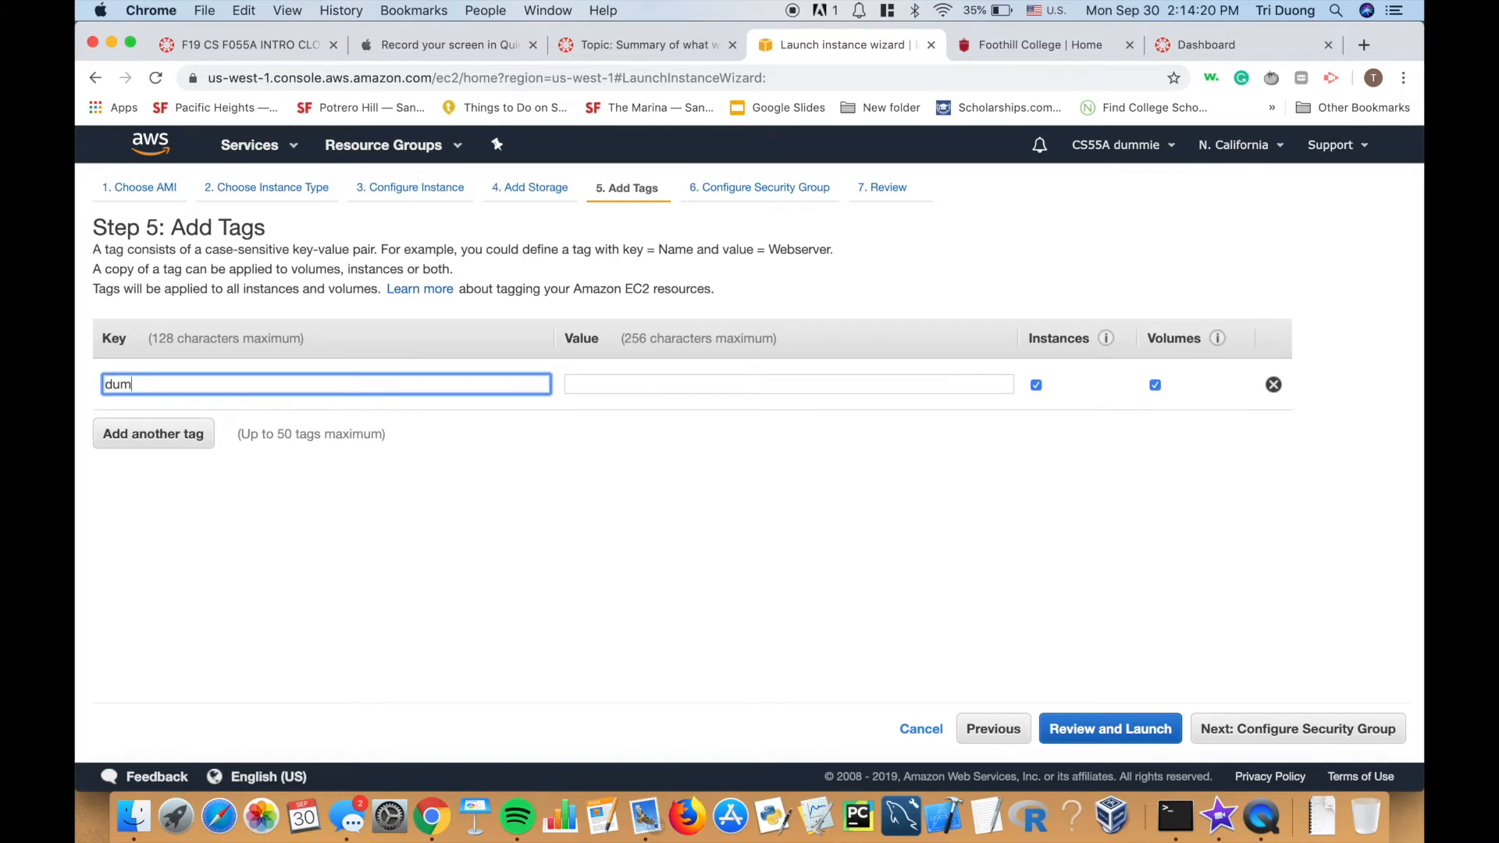
{"action": "type", "text": "my machi"}
{"action": "key", "text": "BackSpace"}
{"action": "key", "text": "BackSpace"}
{"action": "key", "text": "BackSpace"}
{"action": "key", "text": "BackSpace"}
{"action": "key", "text": "BackSpace"}
{"action": "key", "text": "BackSpace"}
{"action": "key", "text": "BackSpace"}
{"action": "key", "text": "BackSpace"}
{"action": "key", "text": "BackSpace"}
{"action": "type", "text": "mmy"}
{"action": "key", "text": "BackSpace"}
{"action": "key", "text": "BackSpace"}
{"action": "key", "text": "BackSpace"}
{"action": "key", "text": "BackSpace"}
{"action": "key", "text": "BackSpace"}
{"action": "type", "text": "name"}
{"action": "left_click", "coordinate": [591, 381]}
{"action": "type", "text": "du"}
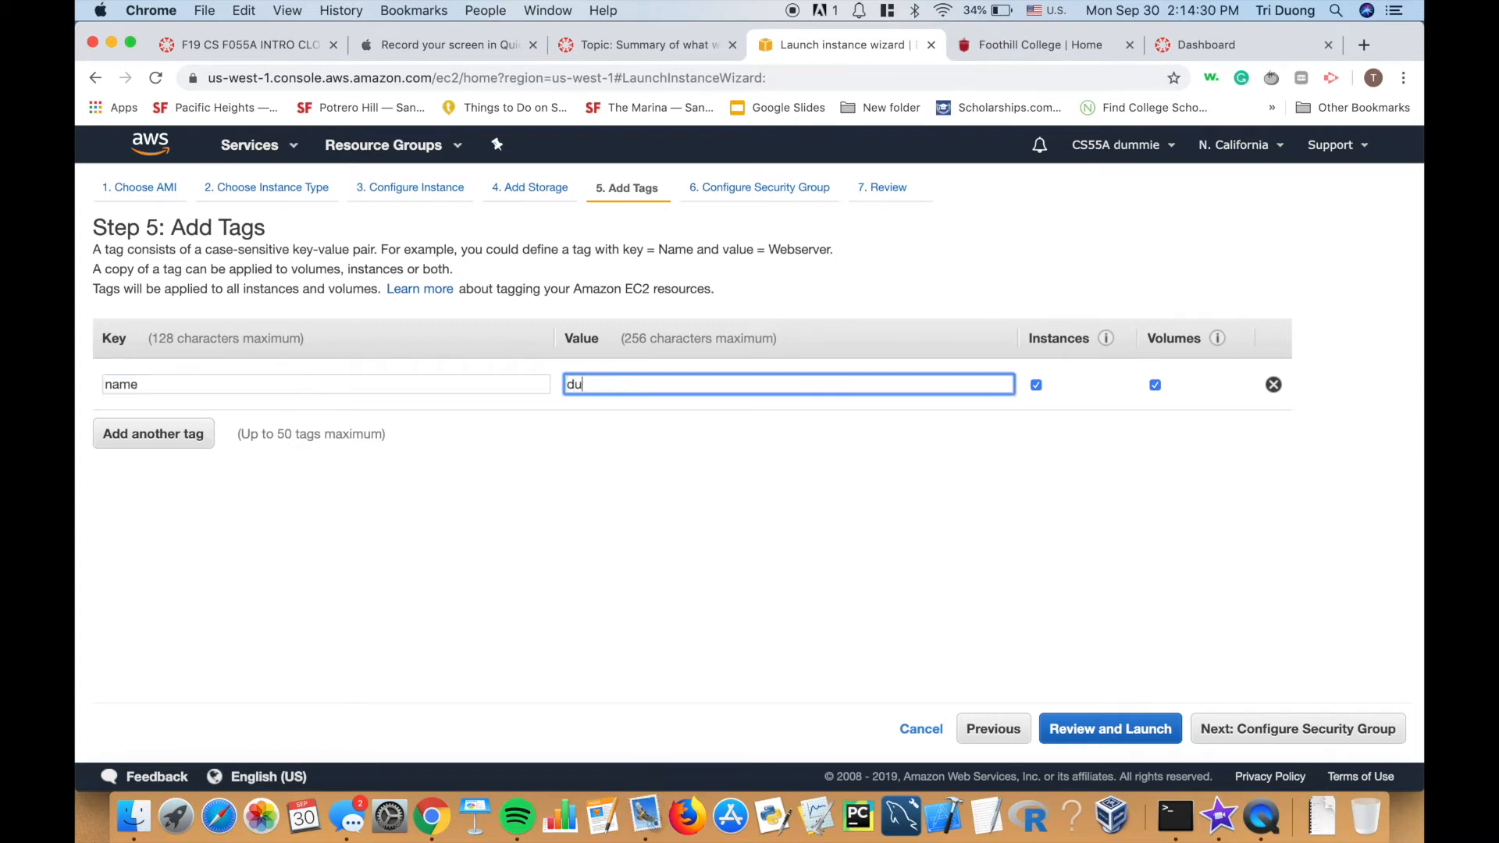
{"action": "type", "text": "mmy machine"}
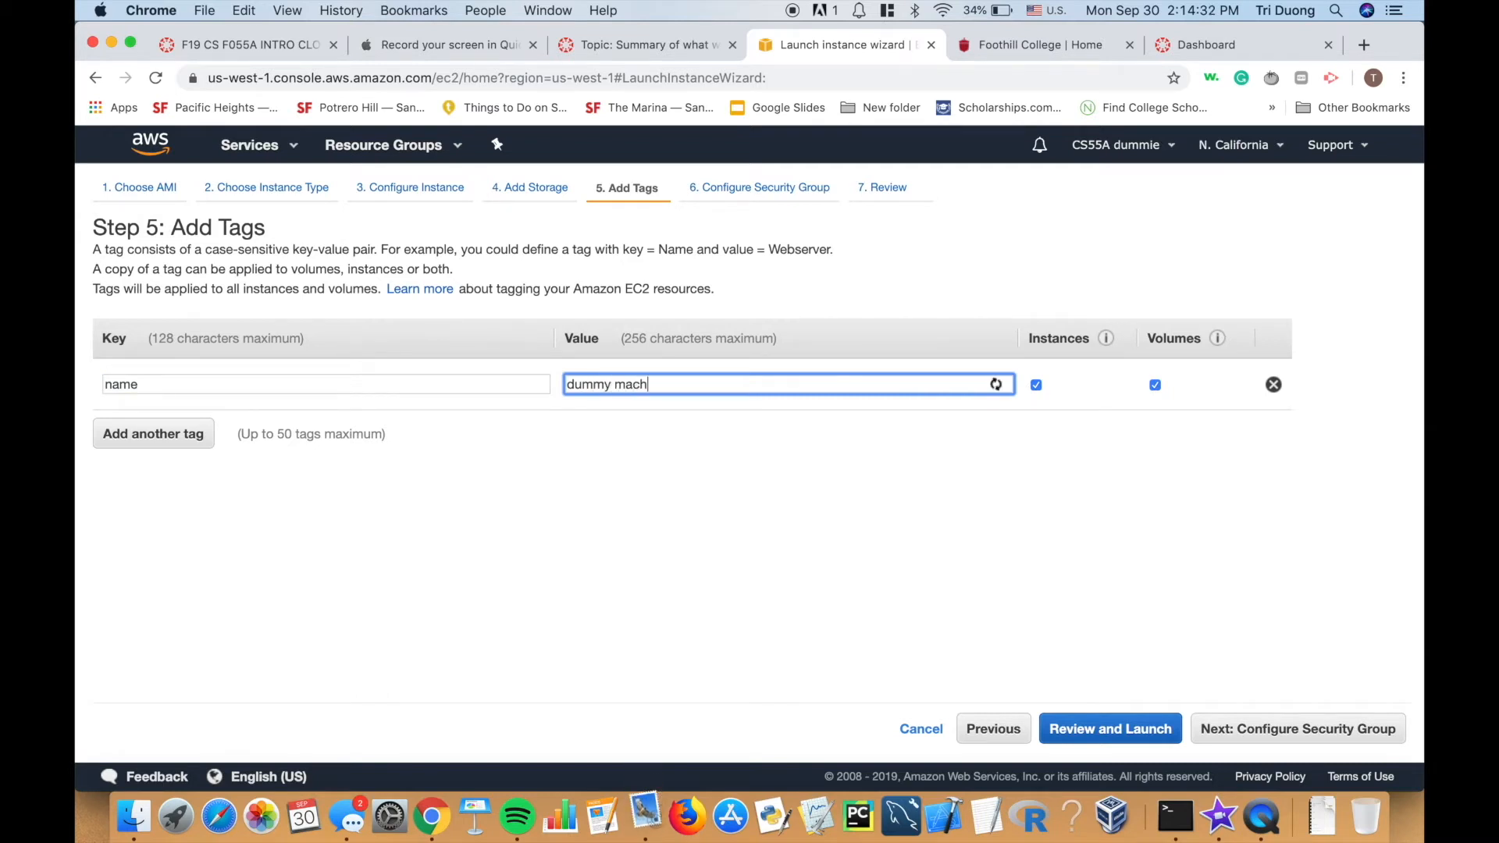
{"action": "left_click", "coordinate": [722, 498]}
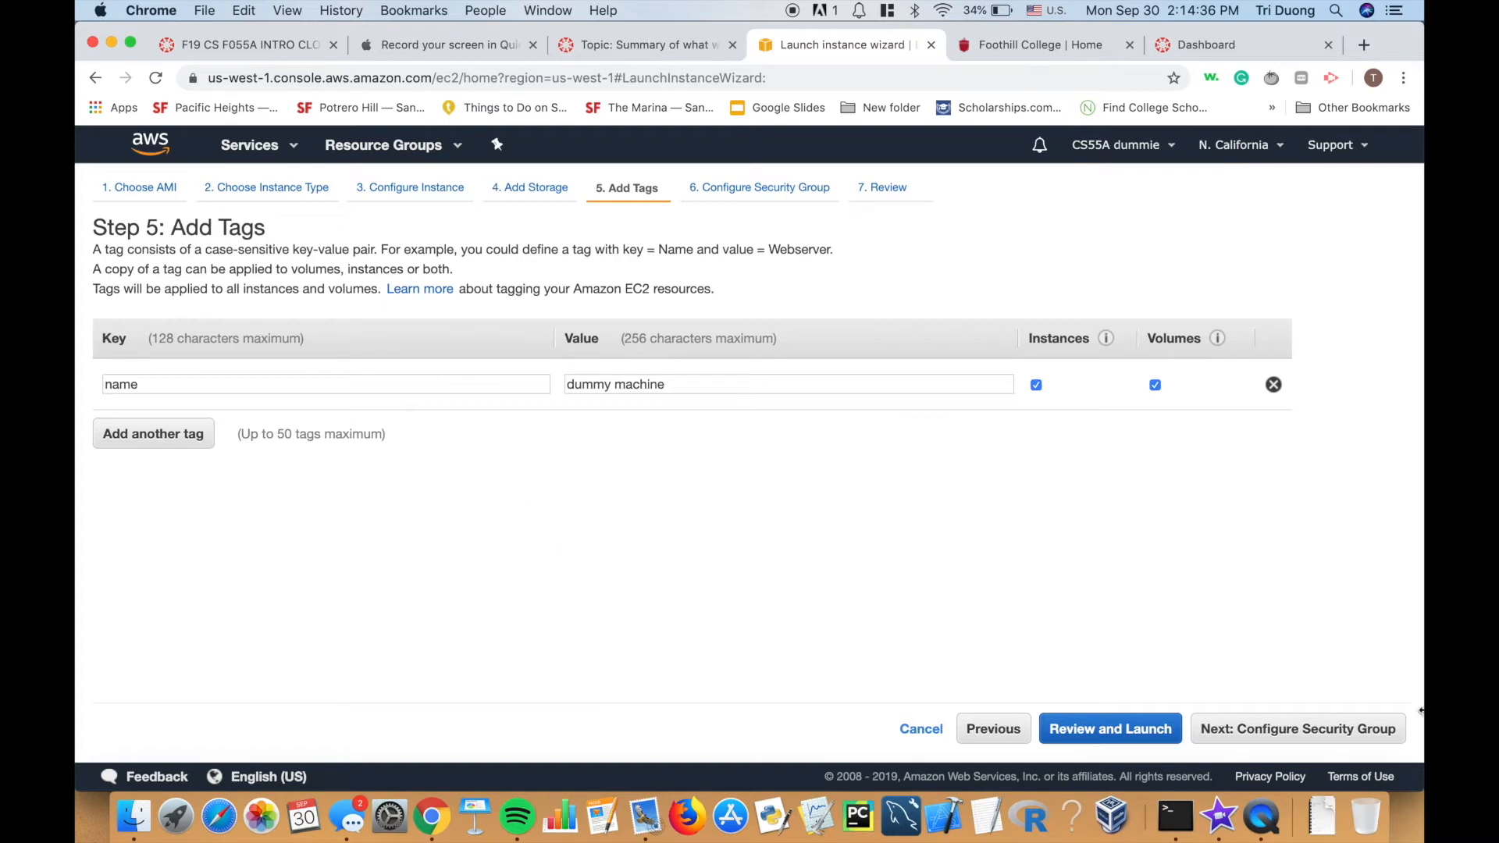
{"action": "left_click", "coordinate": [1289, 731]}
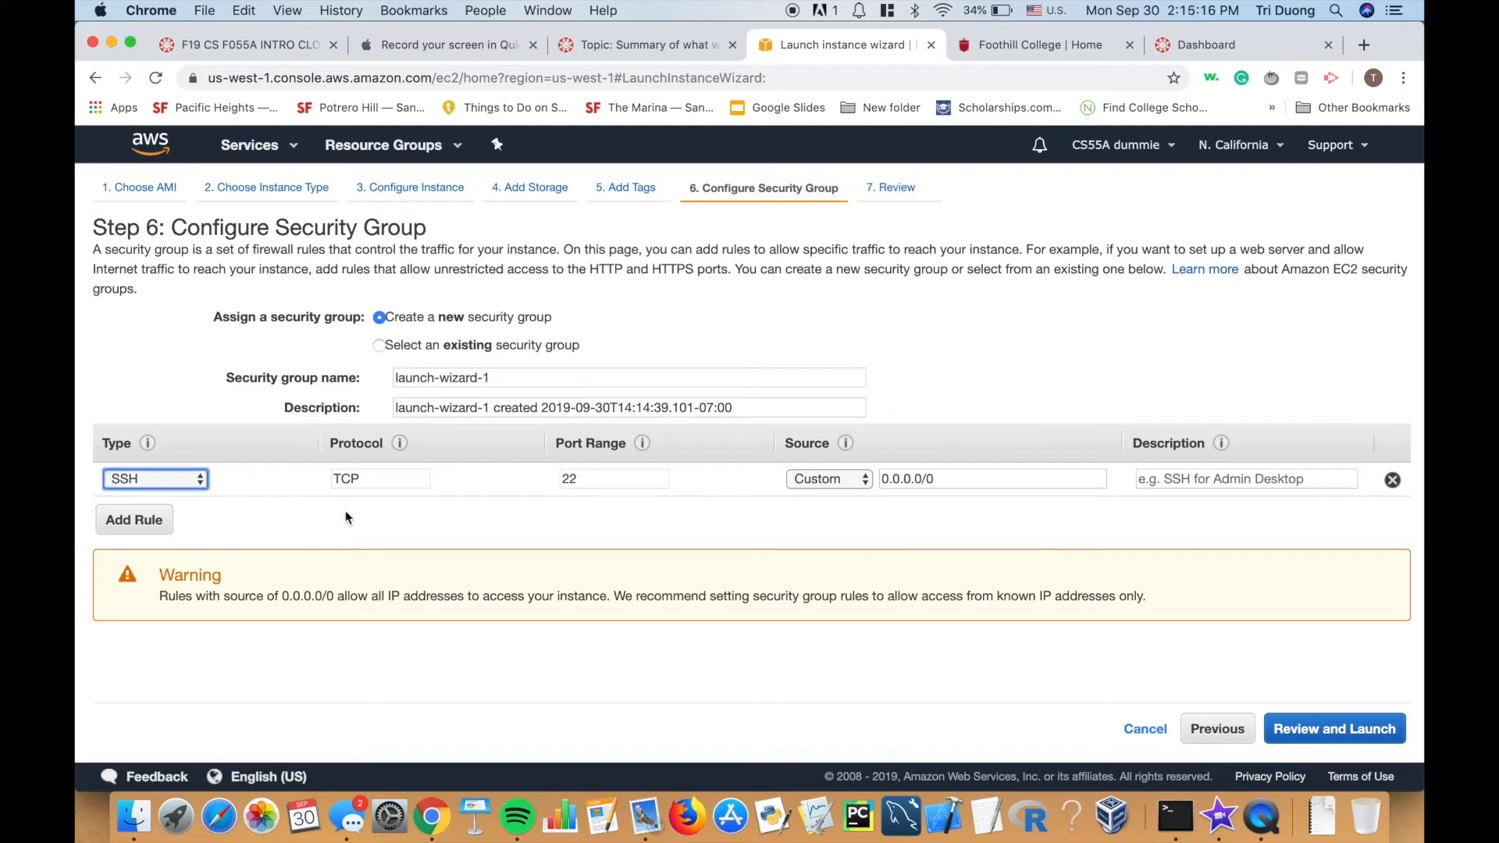
Add an HTTP port 80 rule, review instance details and storage, then launch.
{"action": "left_click", "coordinate": [160, 530]}
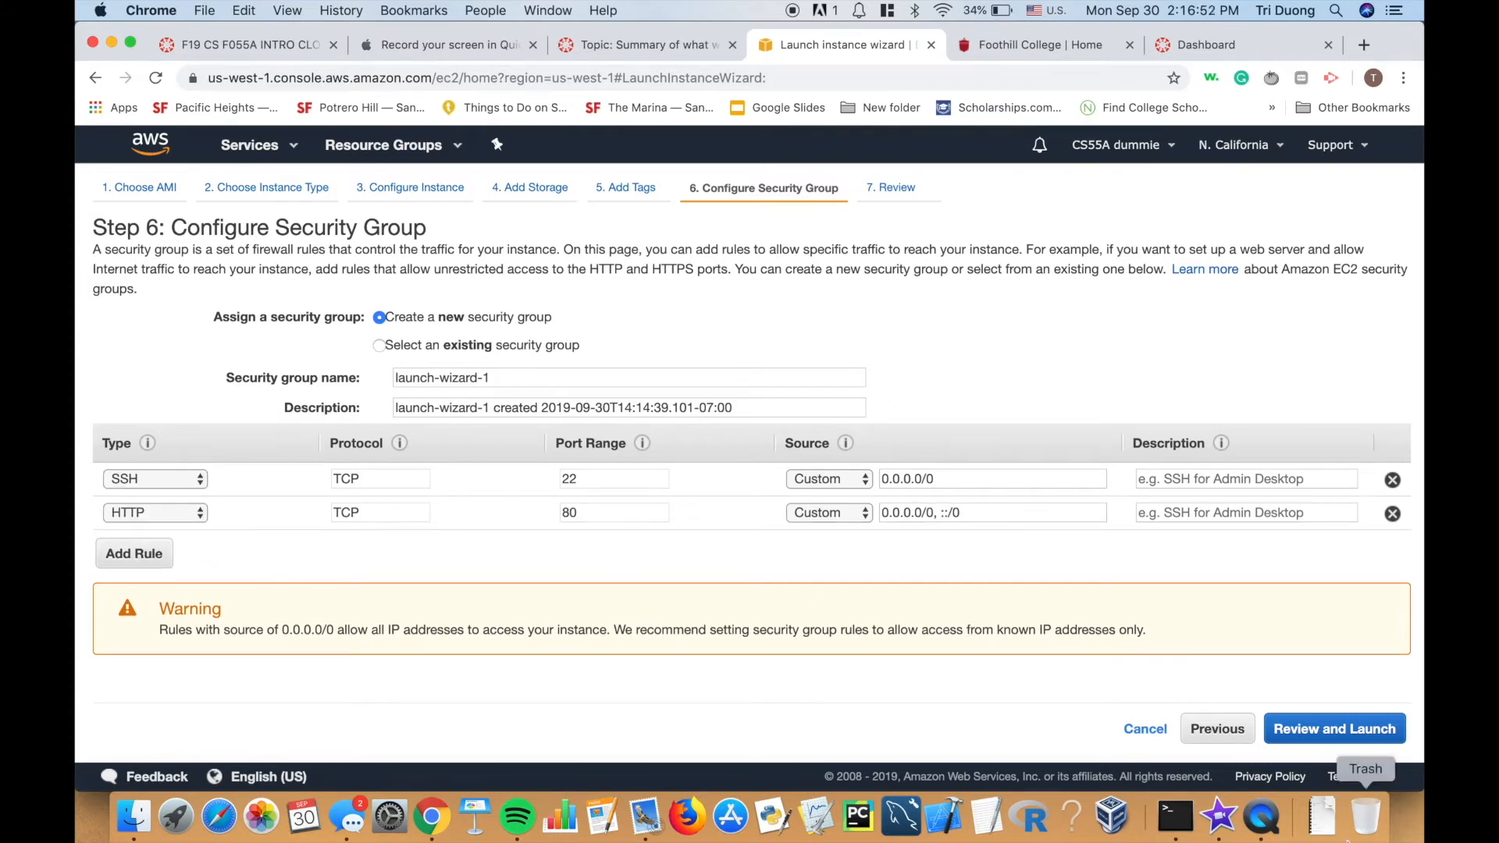
{"action": "left_click", "coordinate": [1334, 729]}
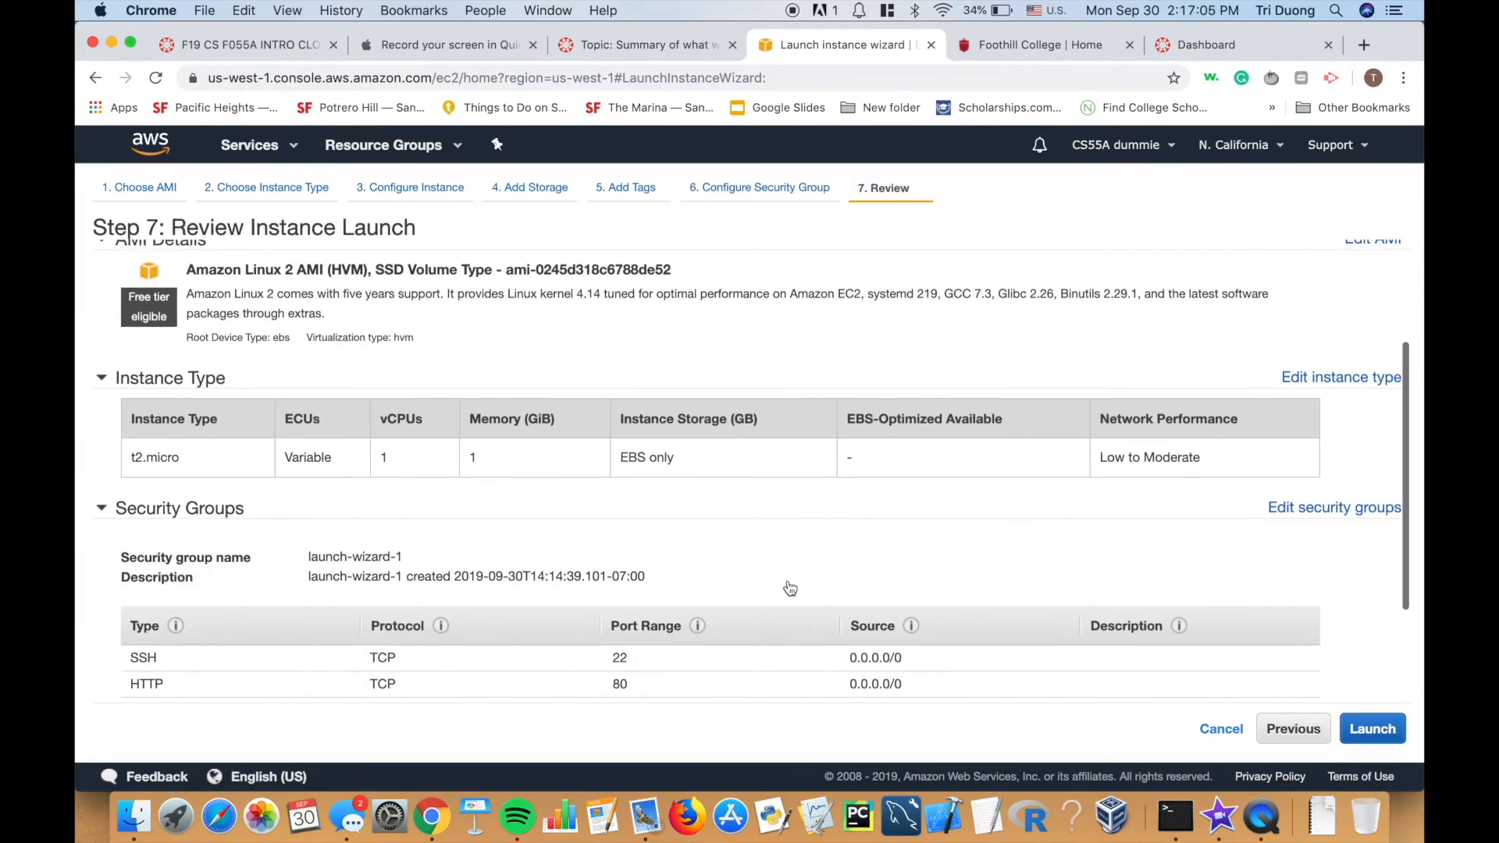
{"action": "scroll", "coordinate": [790, 588], "scroll_direction": "down", "scroll_amount": 3}
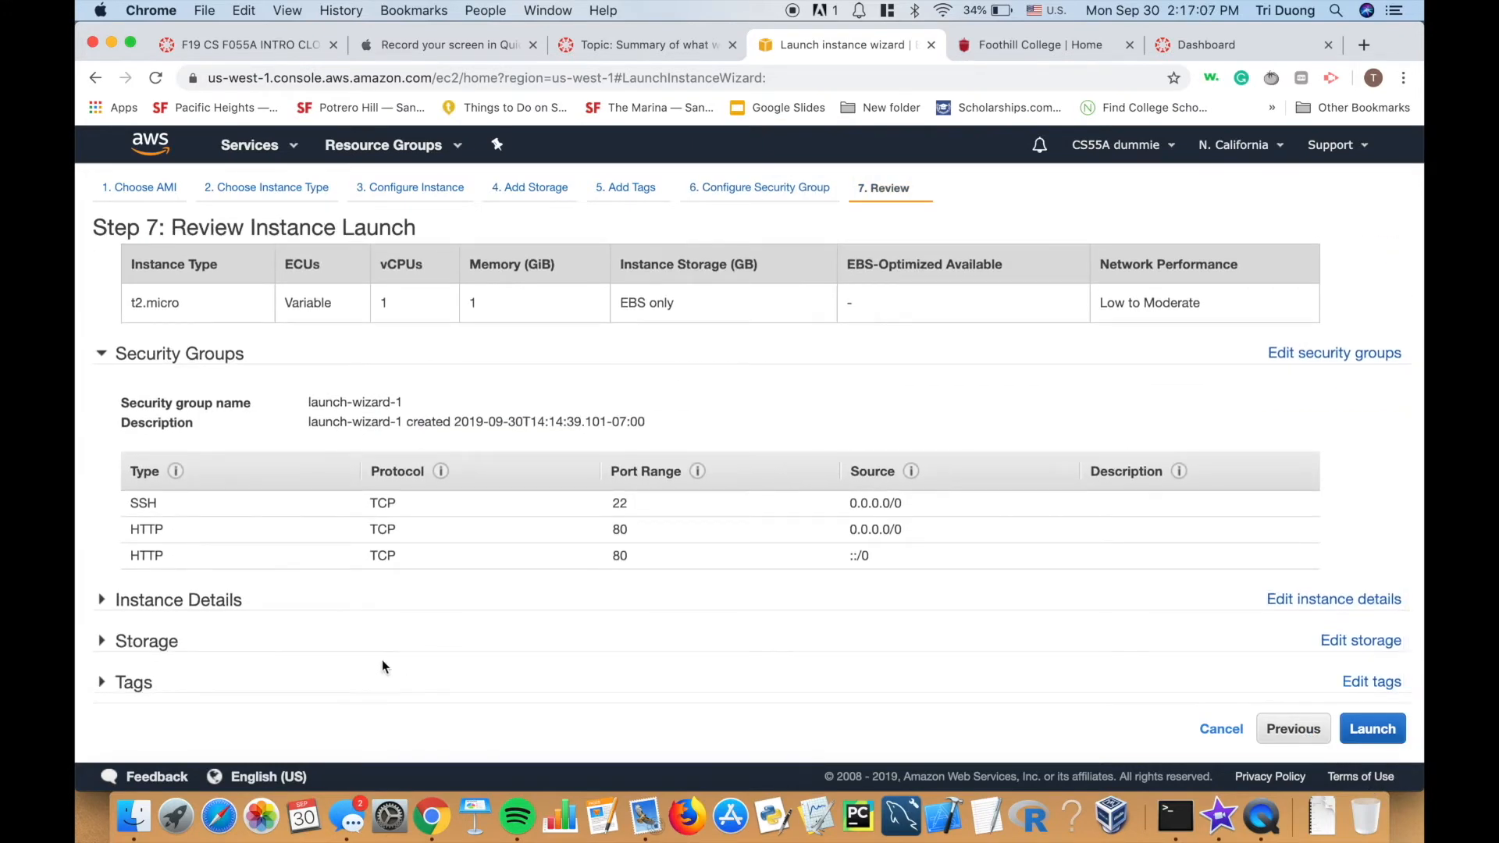
{"action": "left_click", "coordinate": [178, 600]}
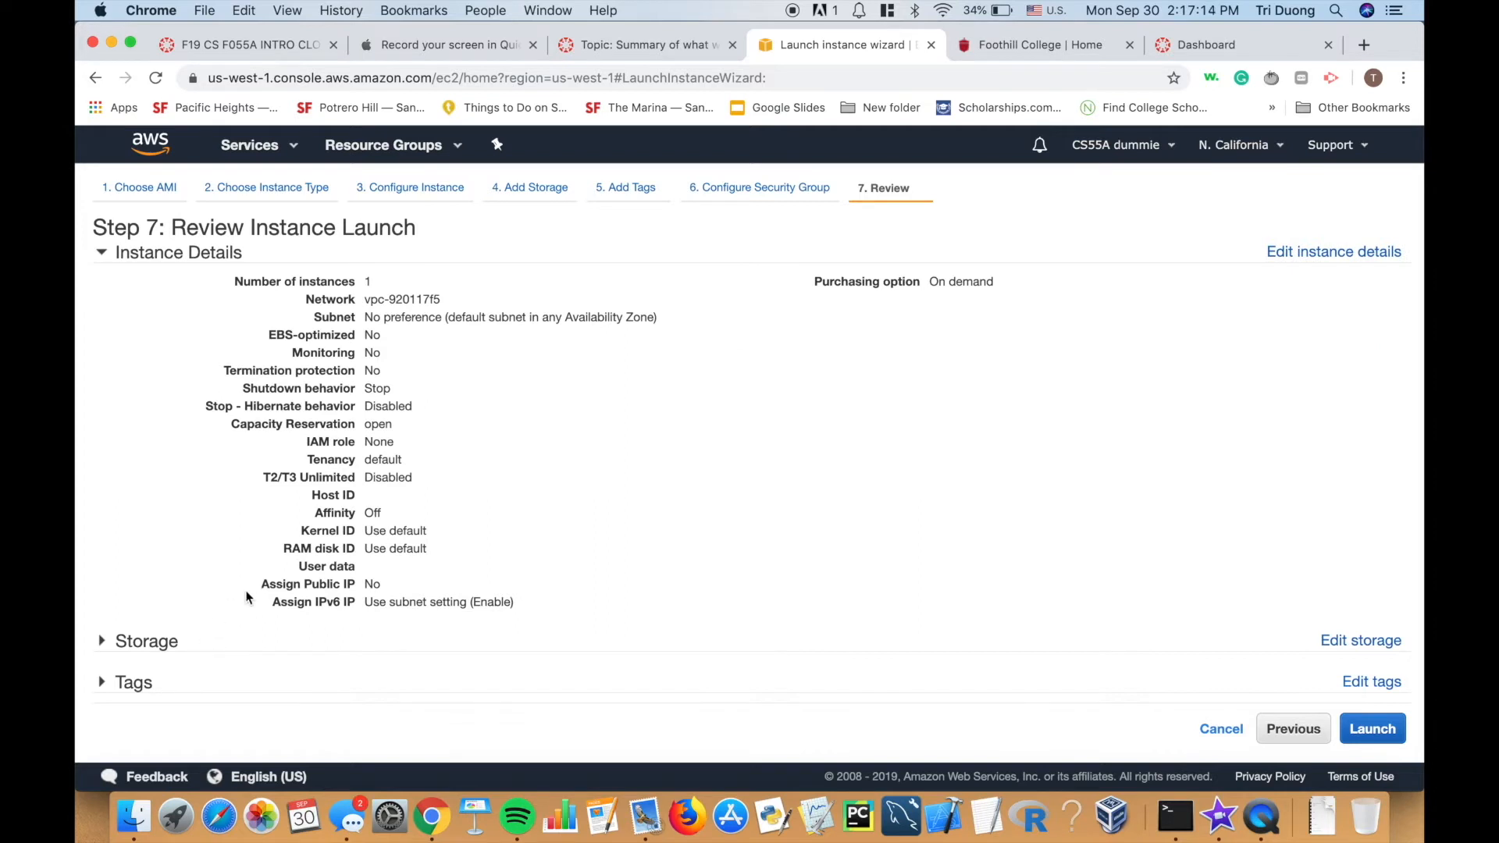
{"action": "scroll", "coordinate": [247, 598], "scroll_direction": "up", "scroll_amount": 1}
{"action": "scroll", "coordinate": [246, 598], "scroll_direction": "down", "scroll_amount": 1}
{"action": "left_click", "coordinate": [190, 647]}
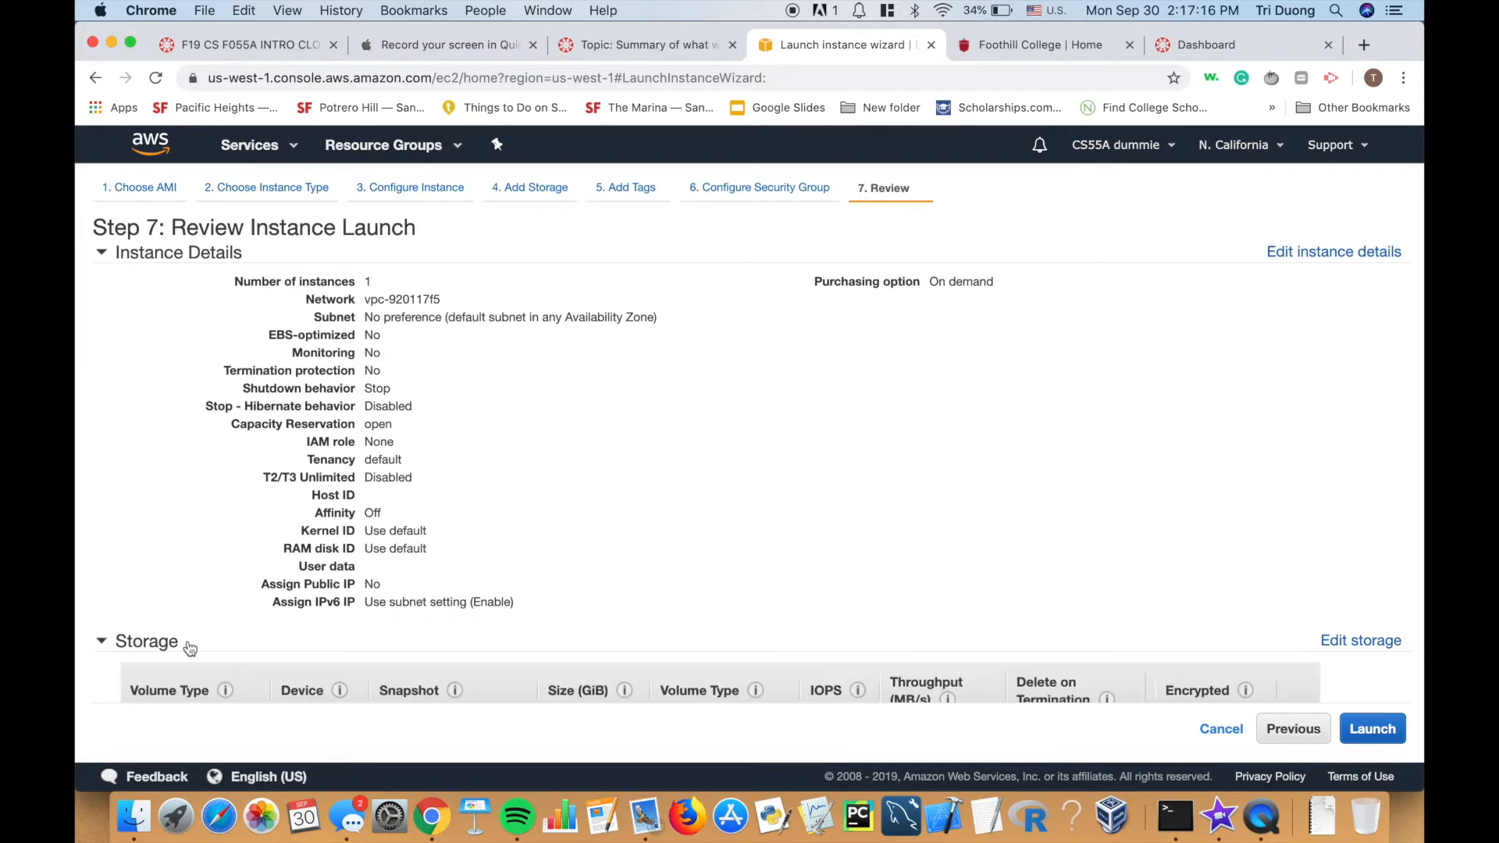
{"action": "scroll", "coordinate": [448, 444], "scroll_direction": "down", "scroll_amount": 3}
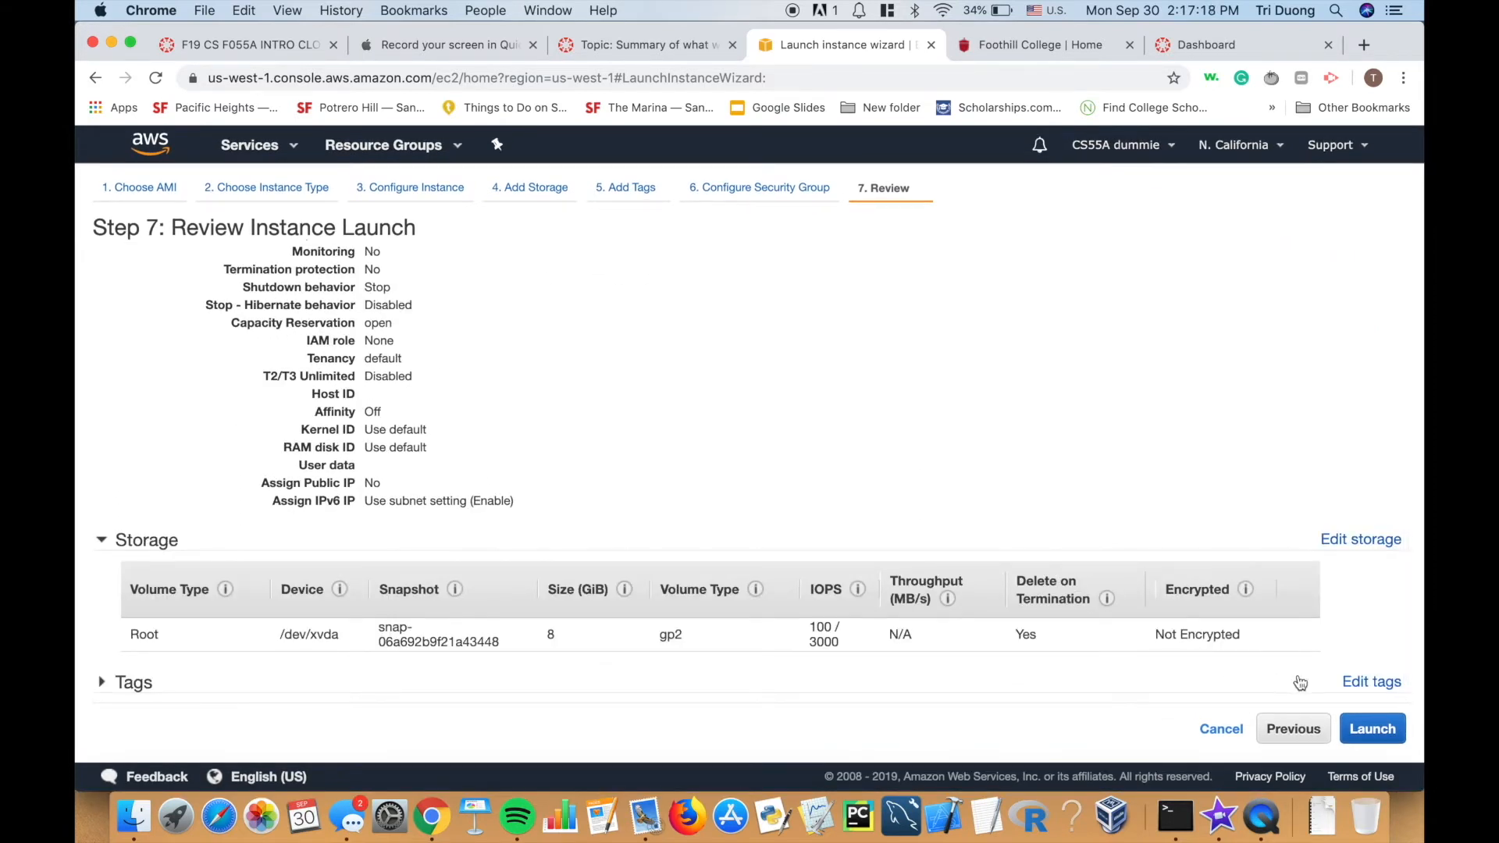
{"action": "left_click", "coordinate": [1388, 732]}
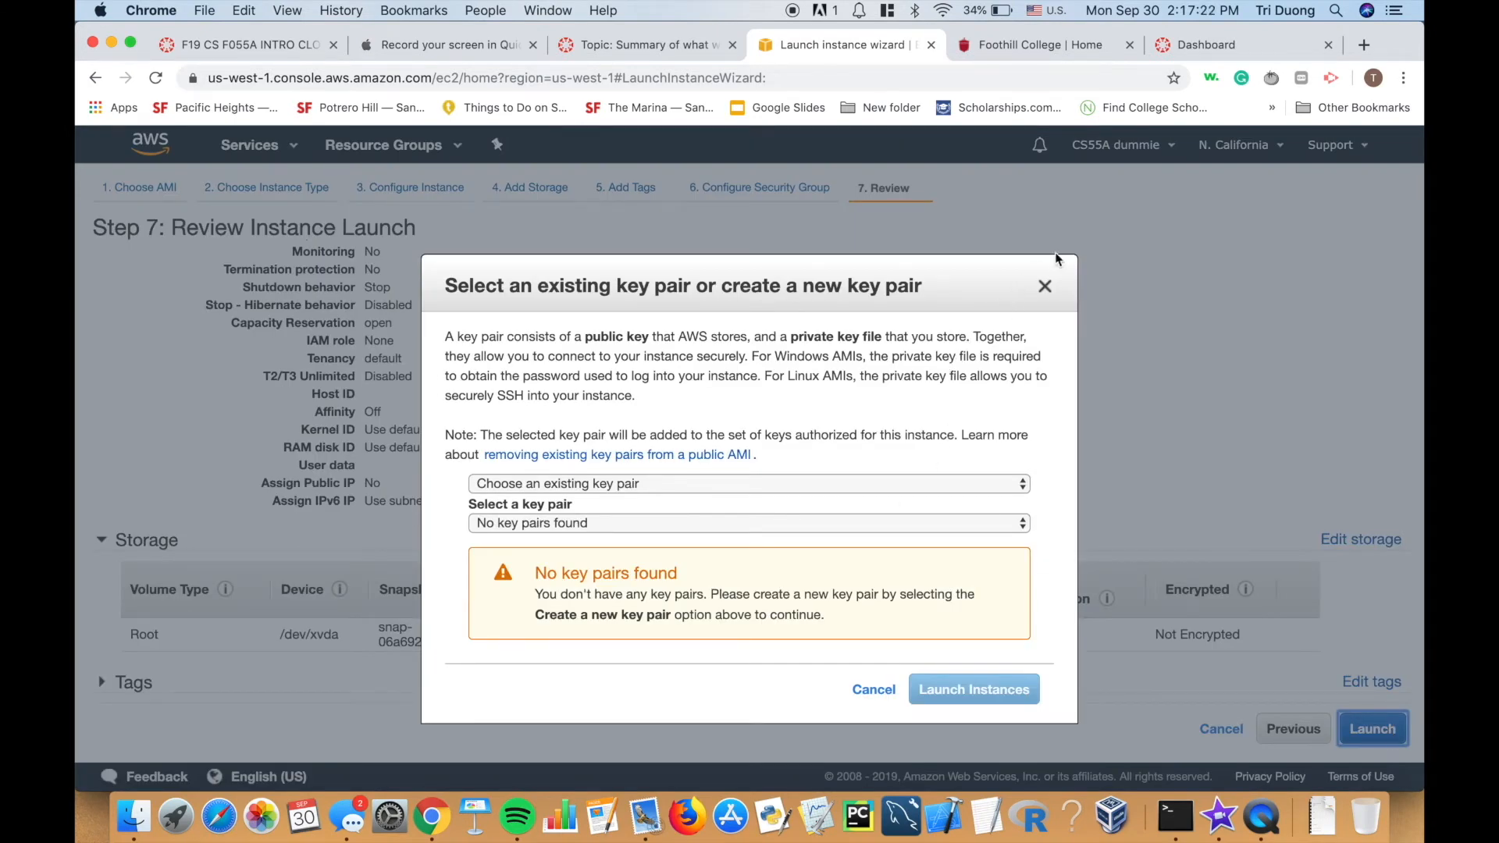
Create and download a new key pair named dummy_key, then launch the instance.
{"action": "left_click", "coordinate": [1046, 286]}
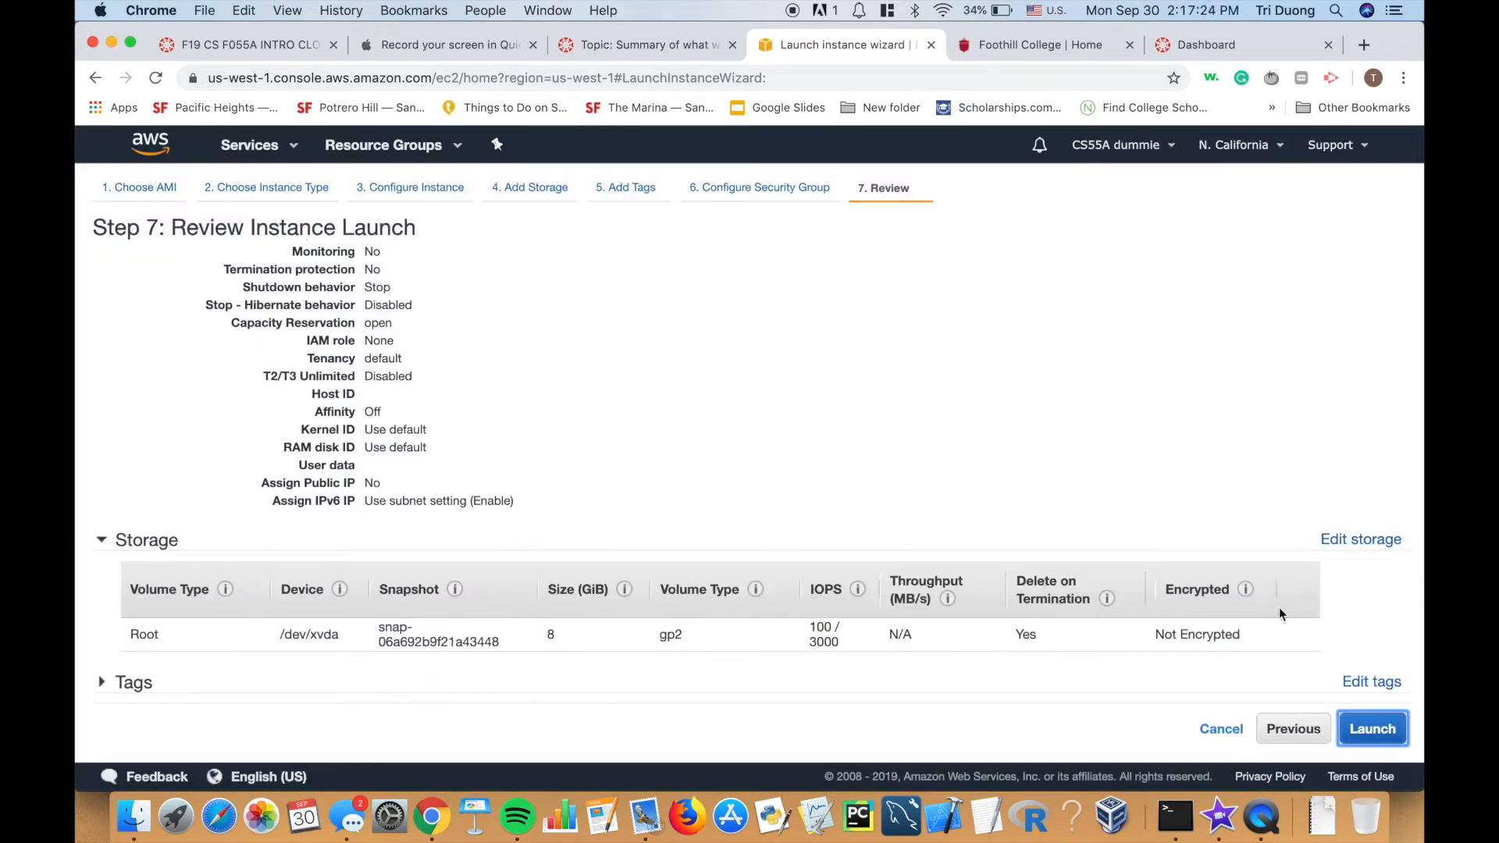
{"action": "key", "text": "Return"}
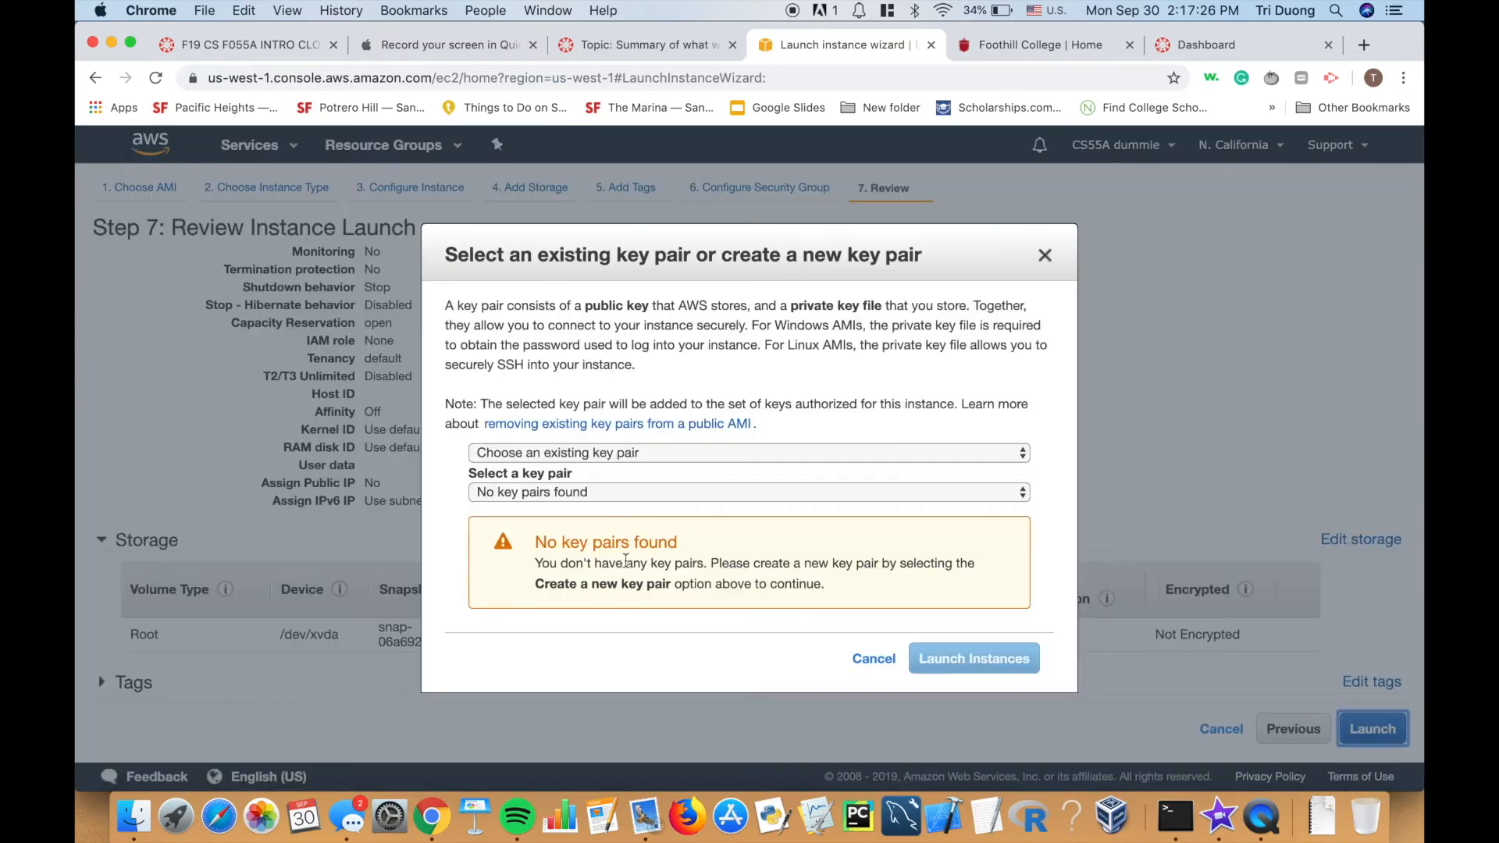
{"action": "left_click", "coordinate": [592, 453]}
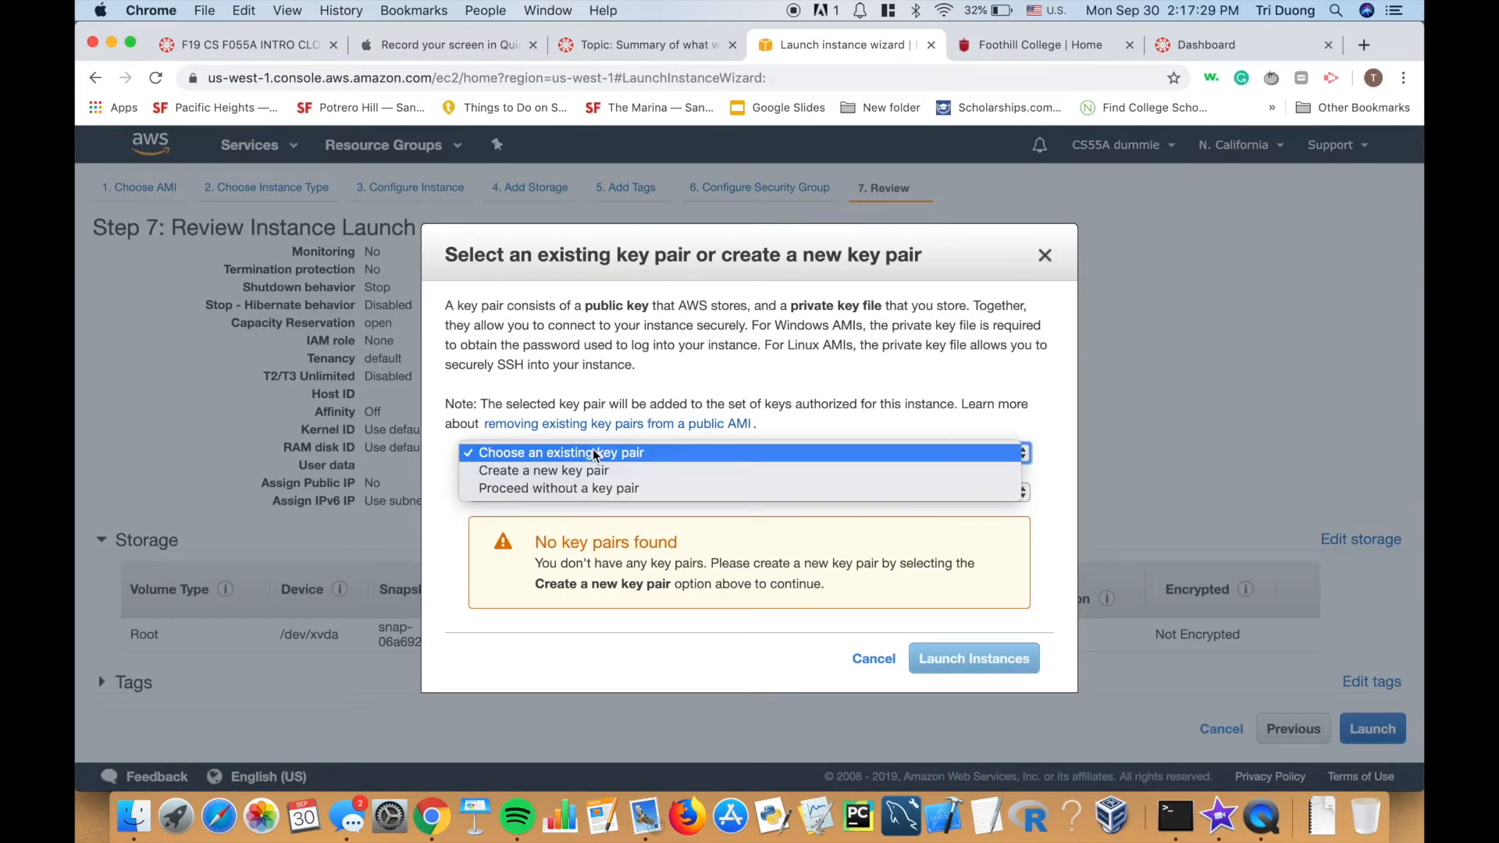
{"action": "left_click", "coordinate": [591, 468]}
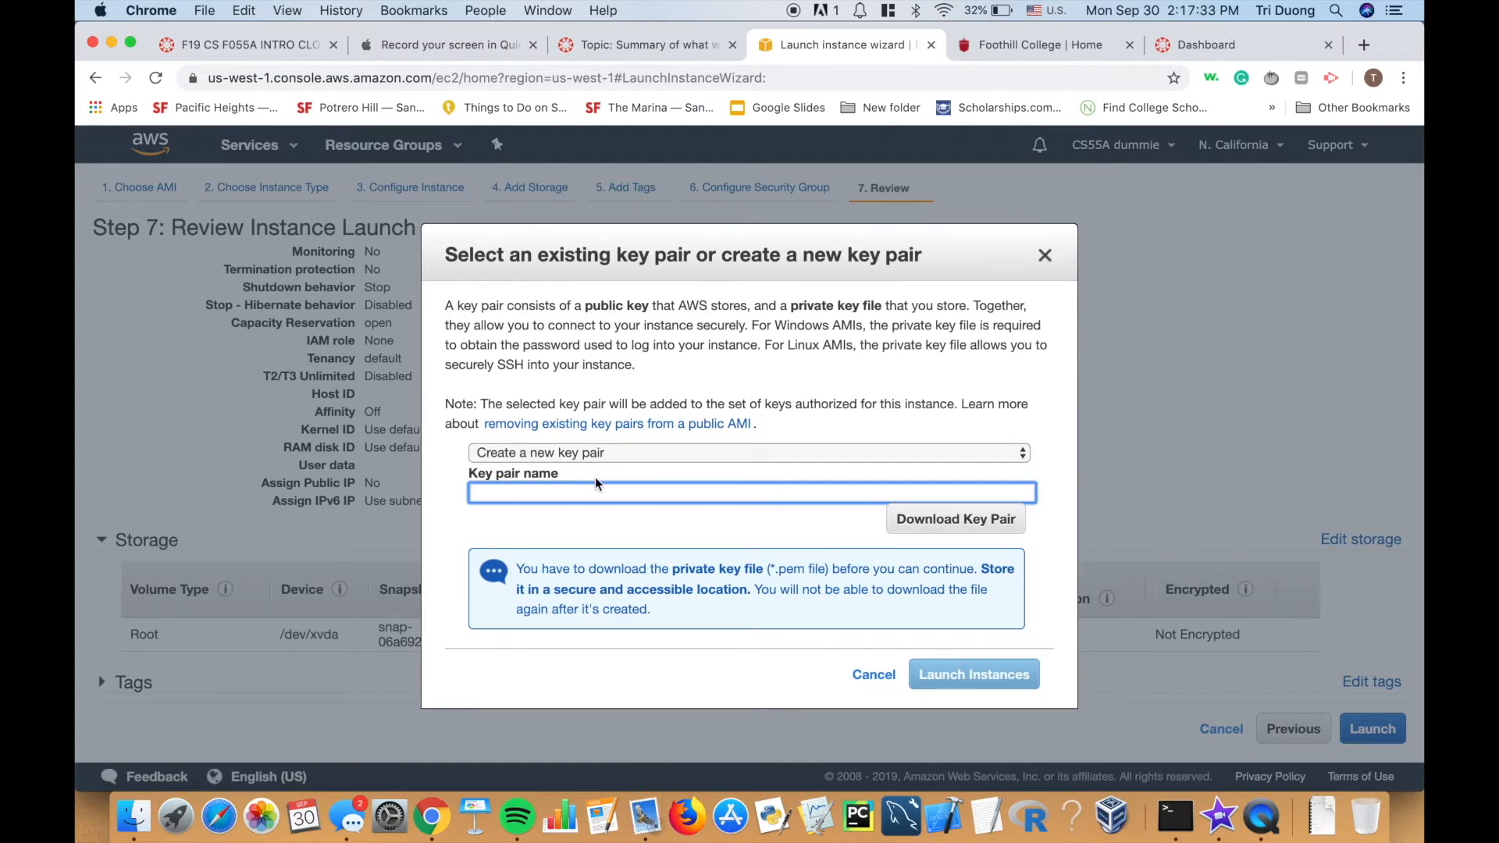
{"action": "type", "text": "dummy_key"}
{"action": "left_click", "coordinate": [890, 522]}
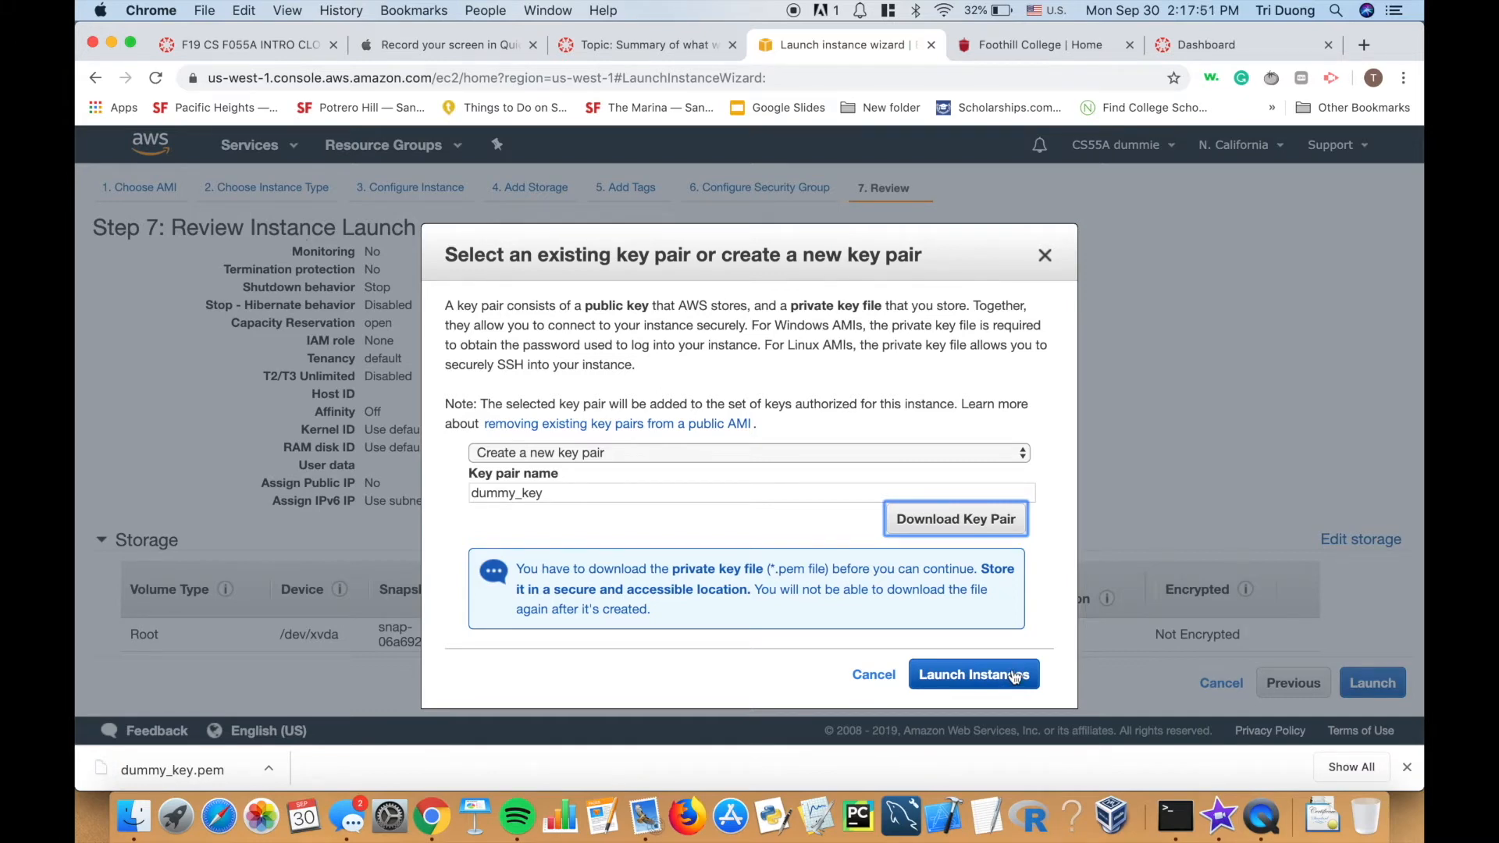
{"action": "left_click", "coordinate": [985, 676]}
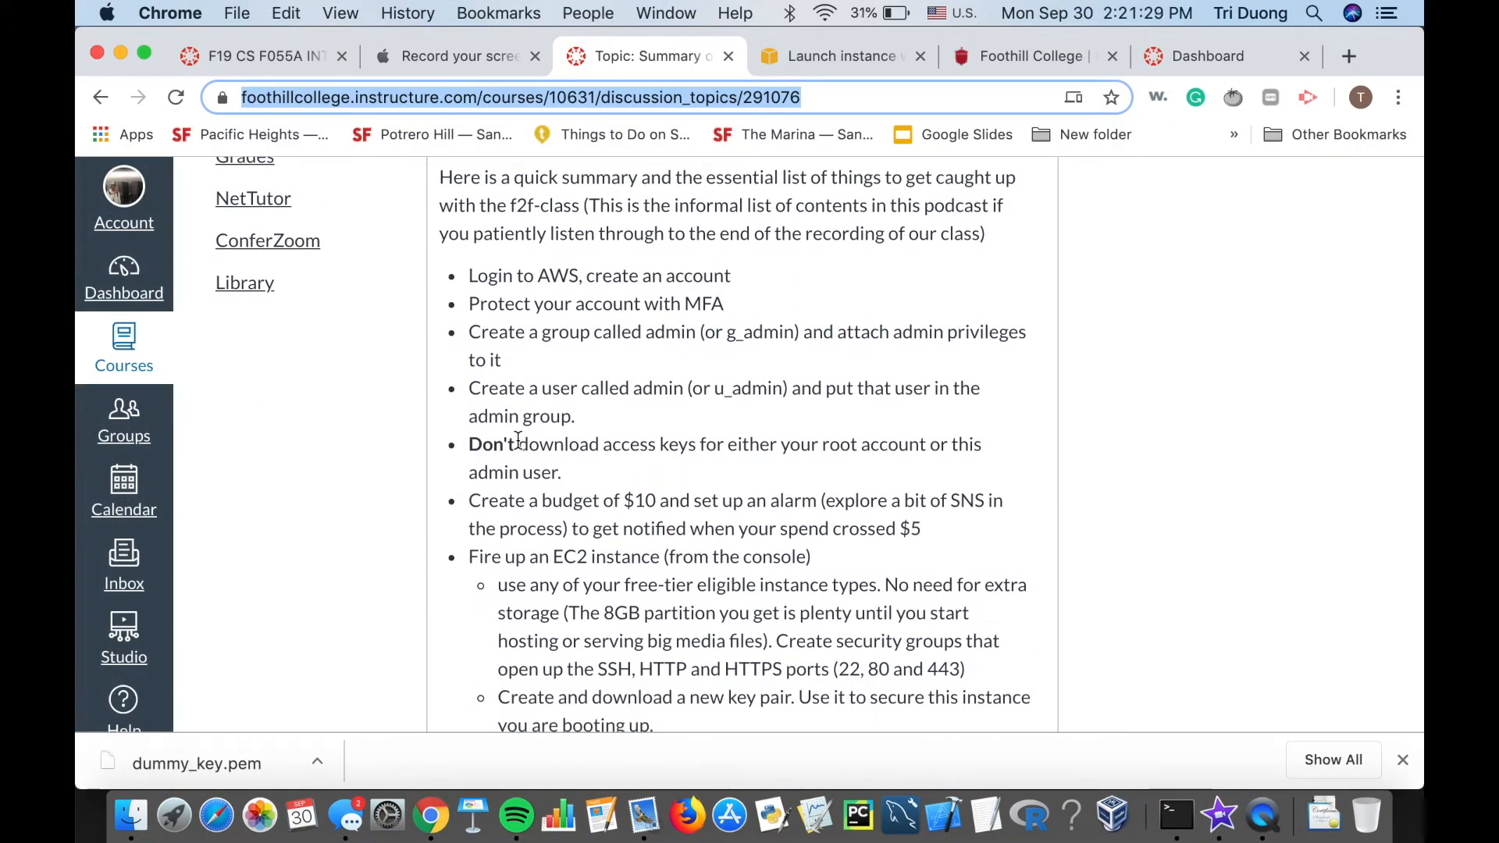
Open AWS Budgets through the services search for 'budget'.
{"action": "left_click", "coordinate": [832, 46]}
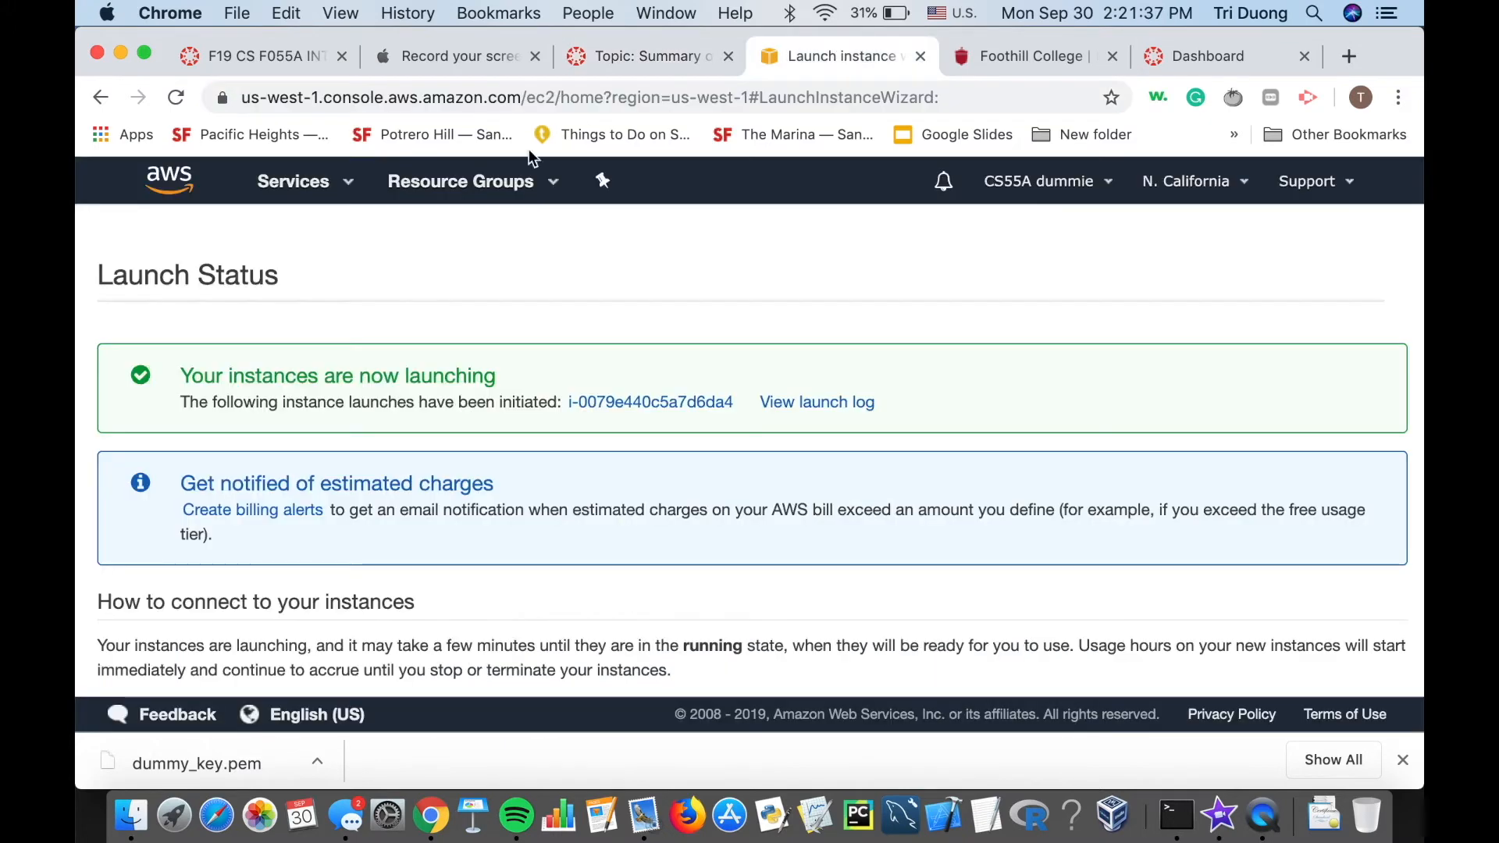
{"action": "left_click", "coordinate": [334, 181]}
{"action": "type", "text": "budget"}
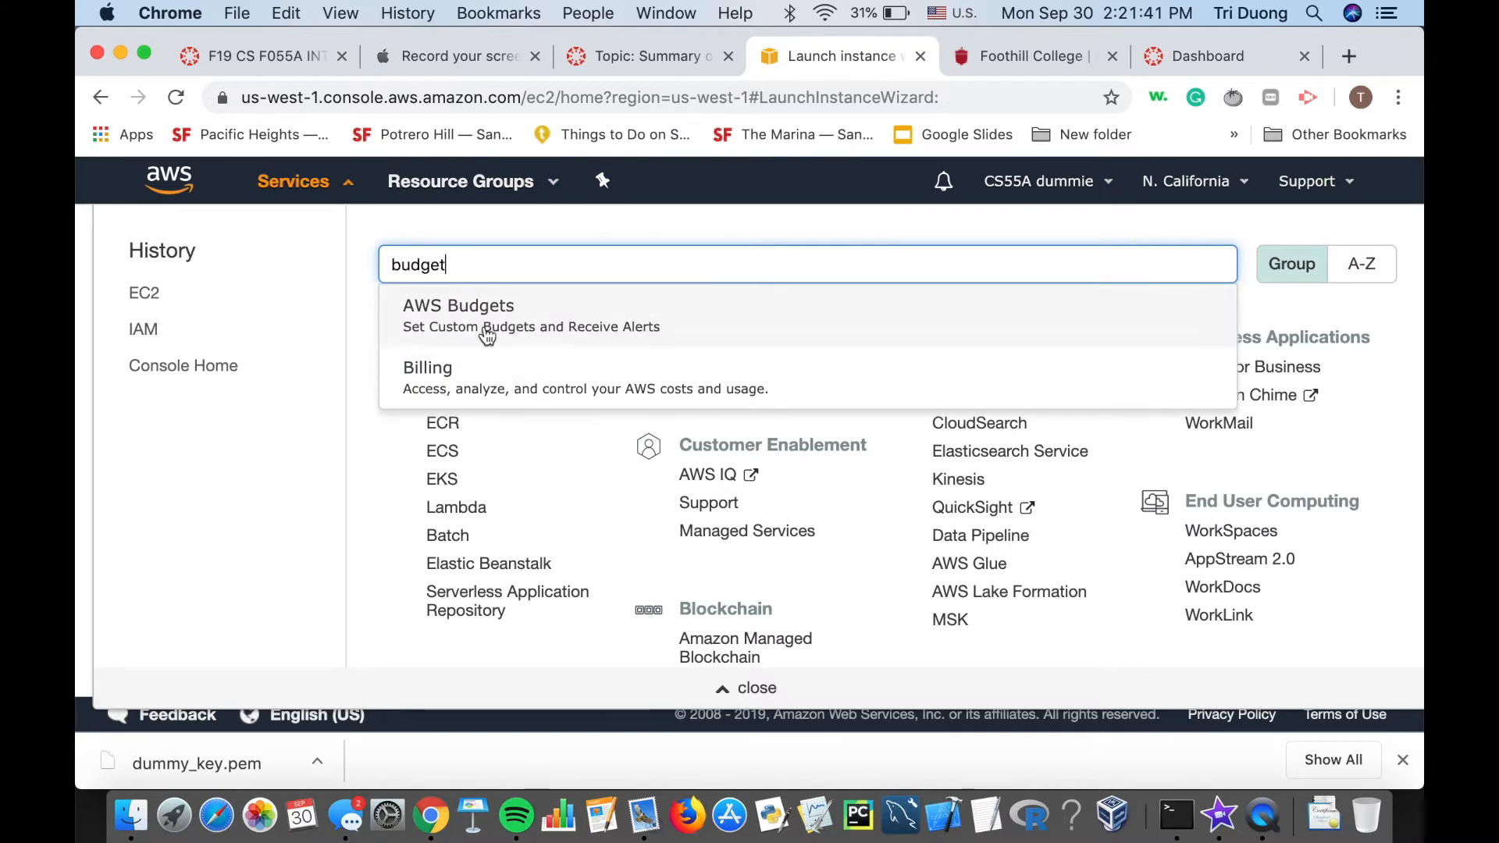
{"action": "left_click", "coordinate": [491, 320]}
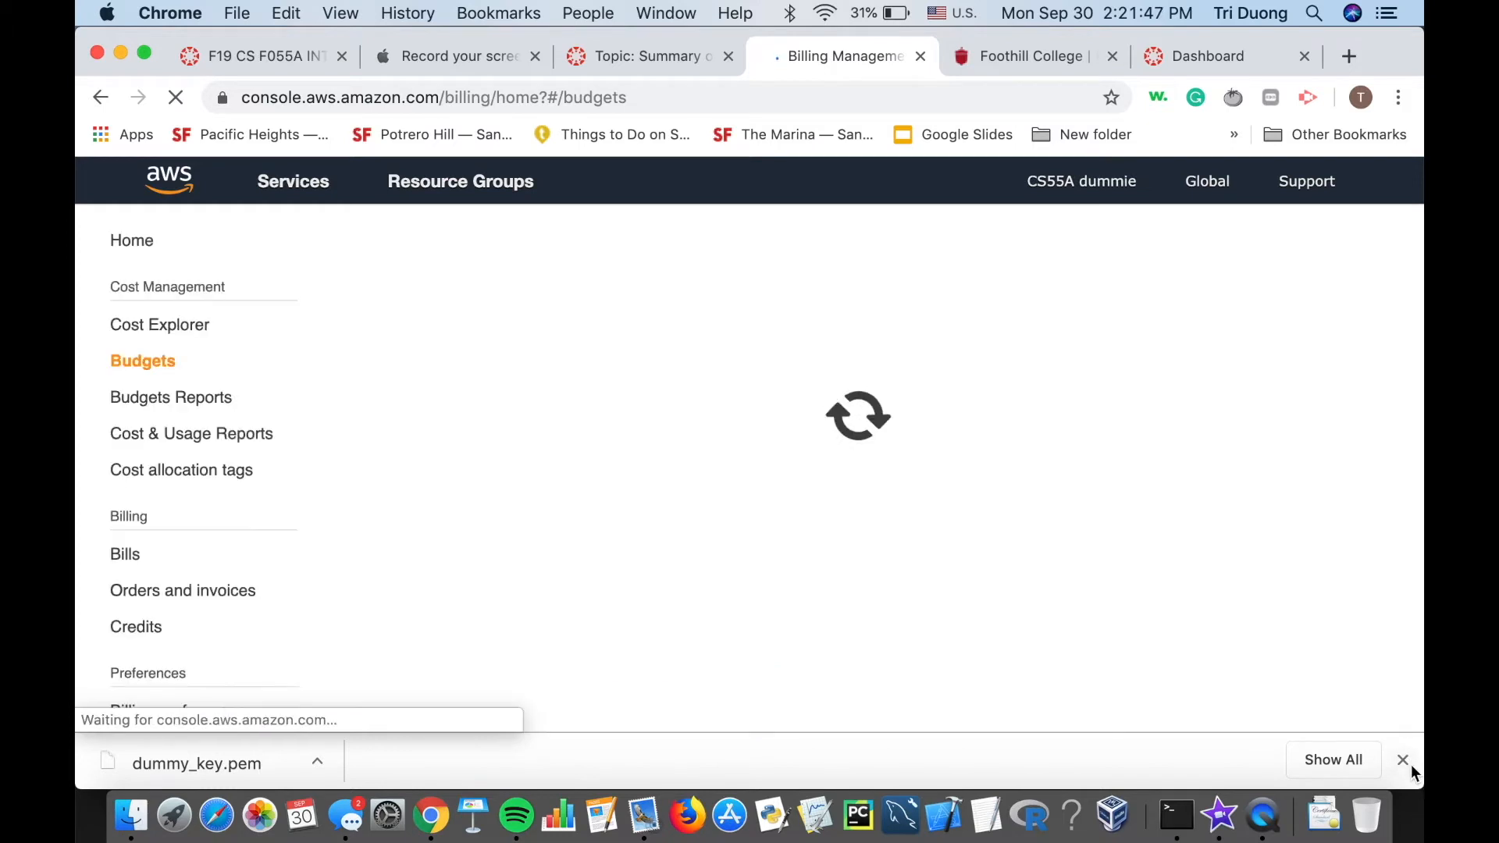
{"action": "left_click", "coordinate": [1407, 763]}
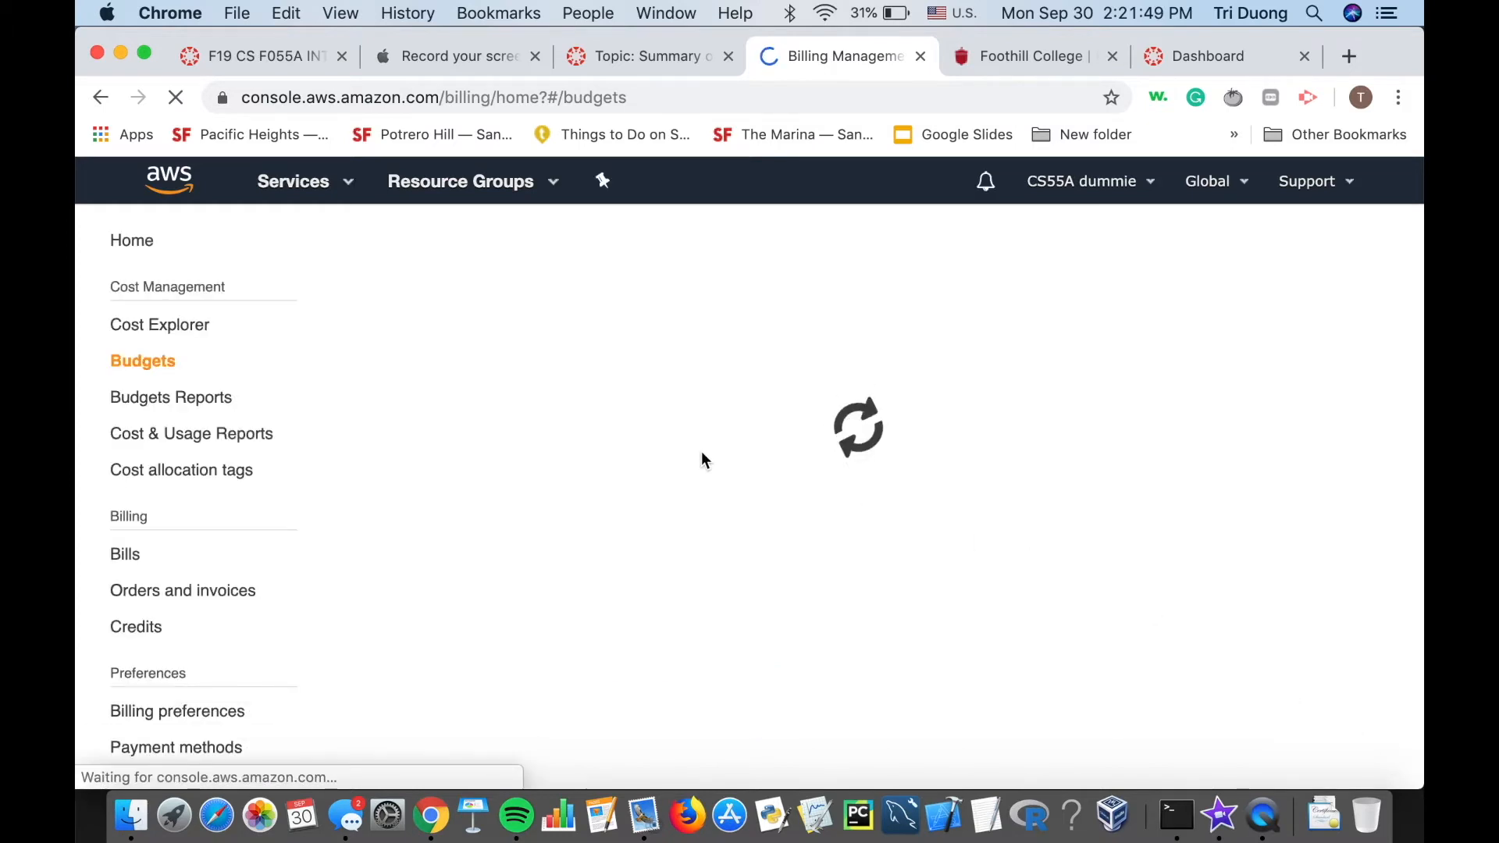
{"action": "scroll", "coordinate": [723, 395], "scroll_direction": "down", "scroll_amount": 2}
{"action": "scroll", "coordinate": [723, 388], "scroll_direction": "down", "scroll_amount": 1}
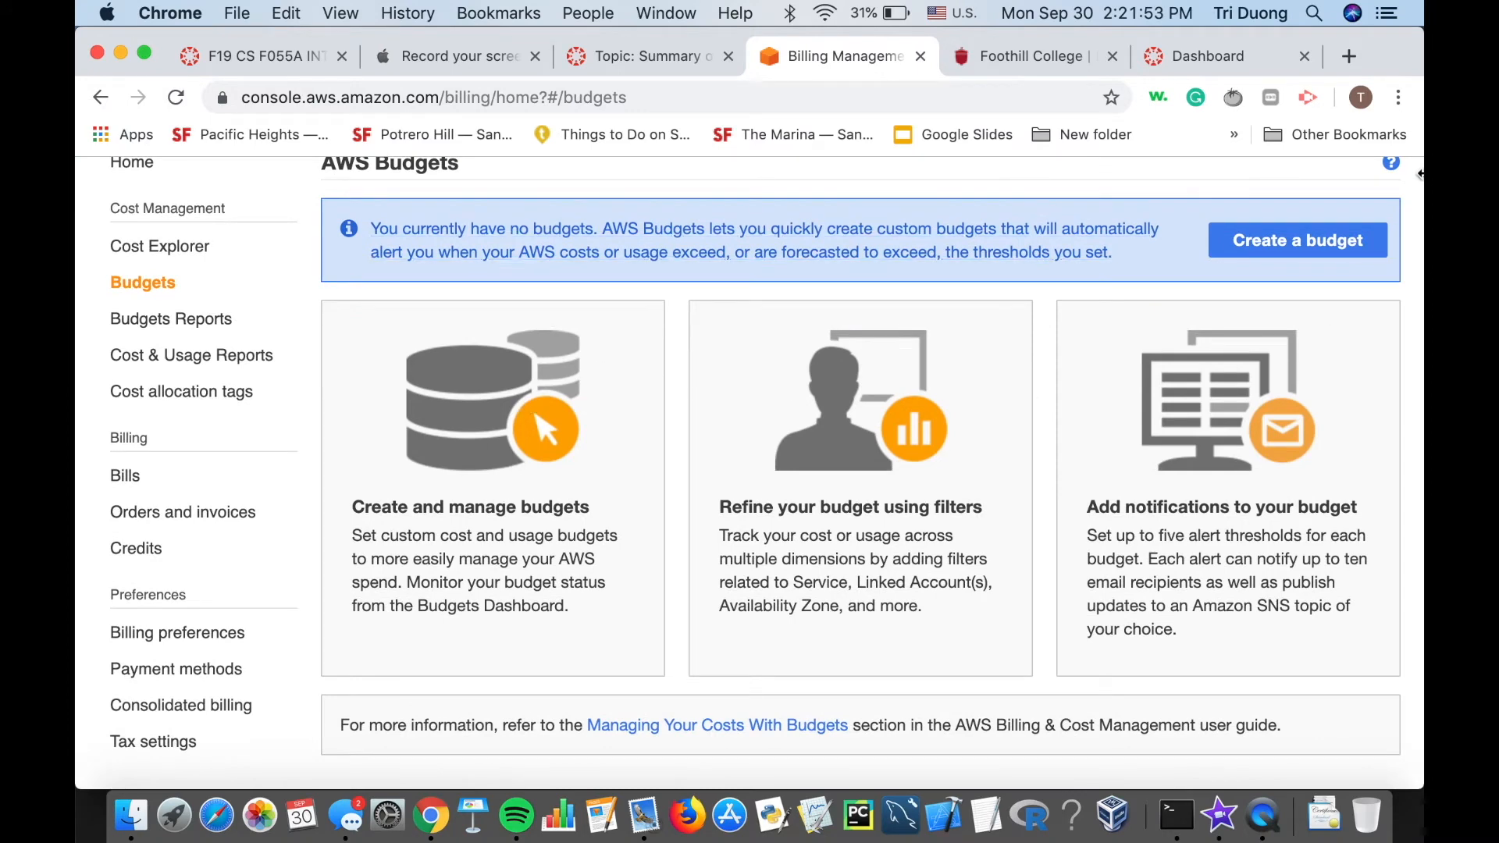
Start a new cost budget named 'Monthly expense tracker'.
{"action": "left_click", "coordinate": [1285, 241]}
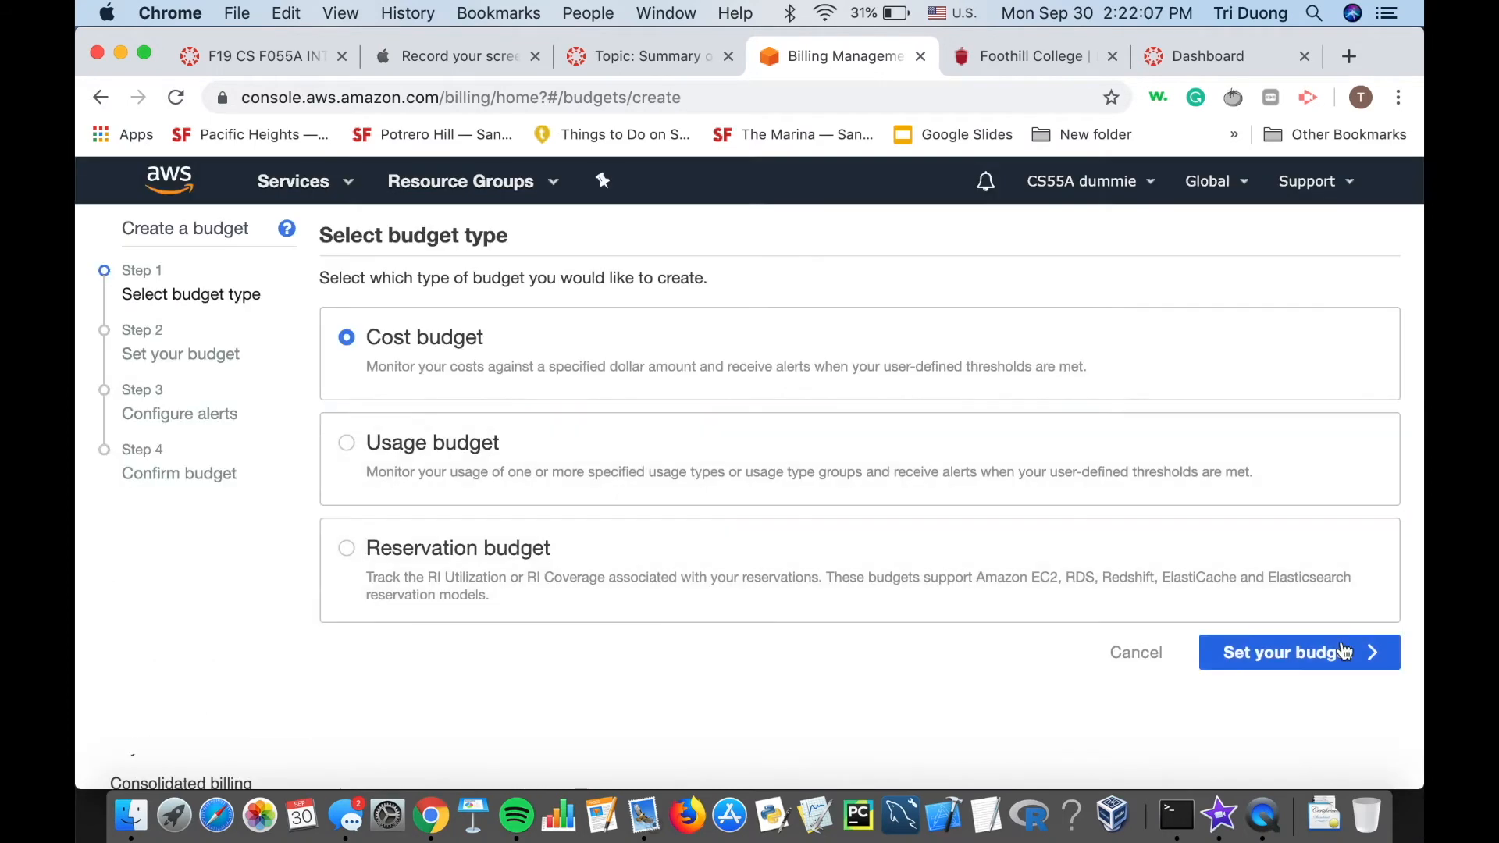
{"action": "left_click", "coordinate": [1343, 650]}
{"action": "scroll", "coordinate": [395, 502], "scroll_direction": "down", "scroll_amount": 3}
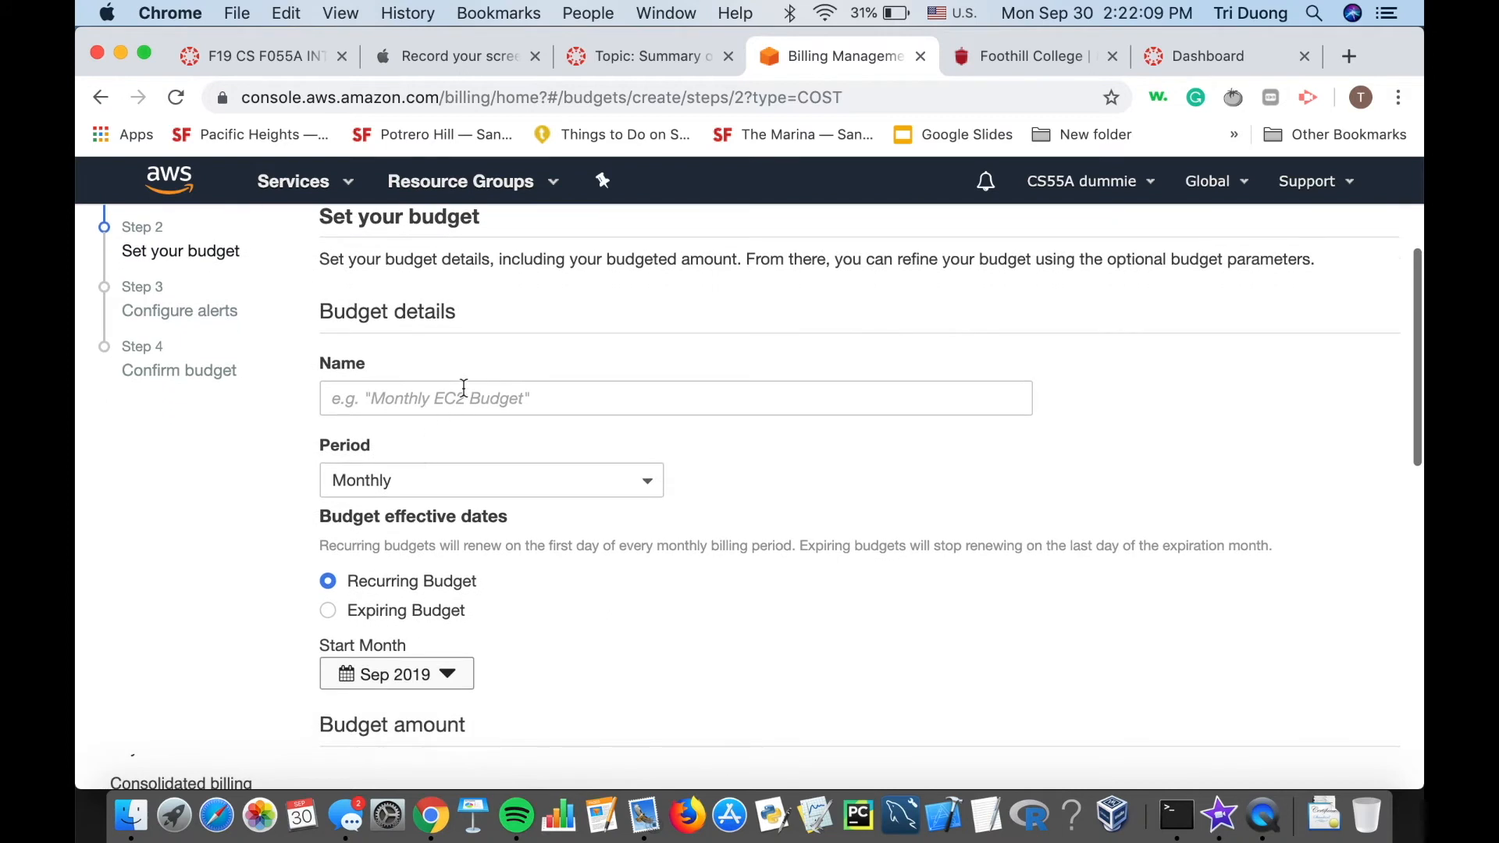
{"action": "left_click", "coordinate": [463, 388]}
{"action": "type", "text": "D"}
{"action": "key", "text": "BackSpace"}
{"action": "type", "text": "Monthly"}
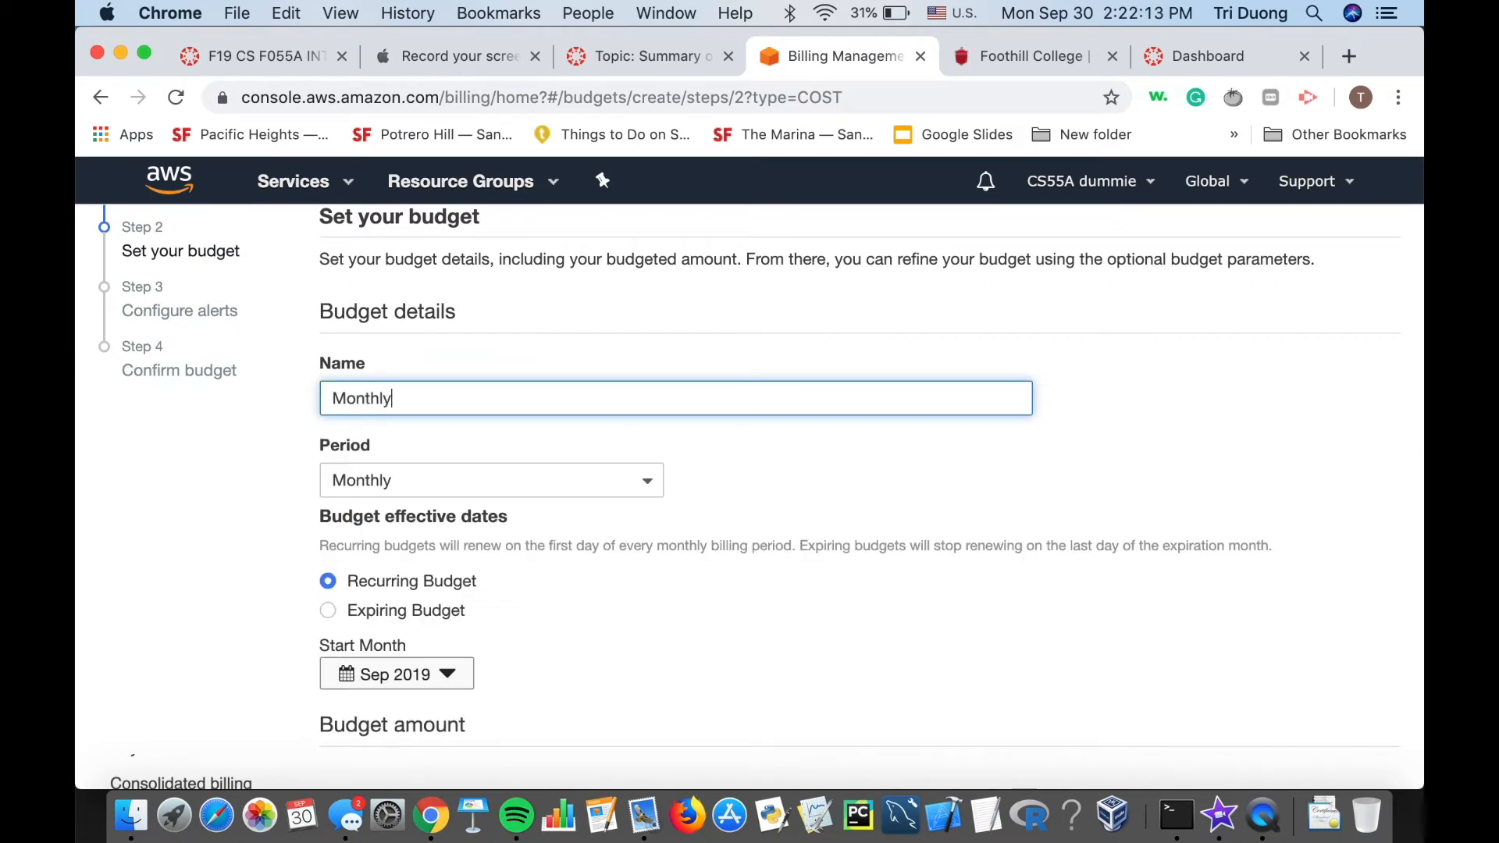
{"action": "type", "text": " expense tracker"}
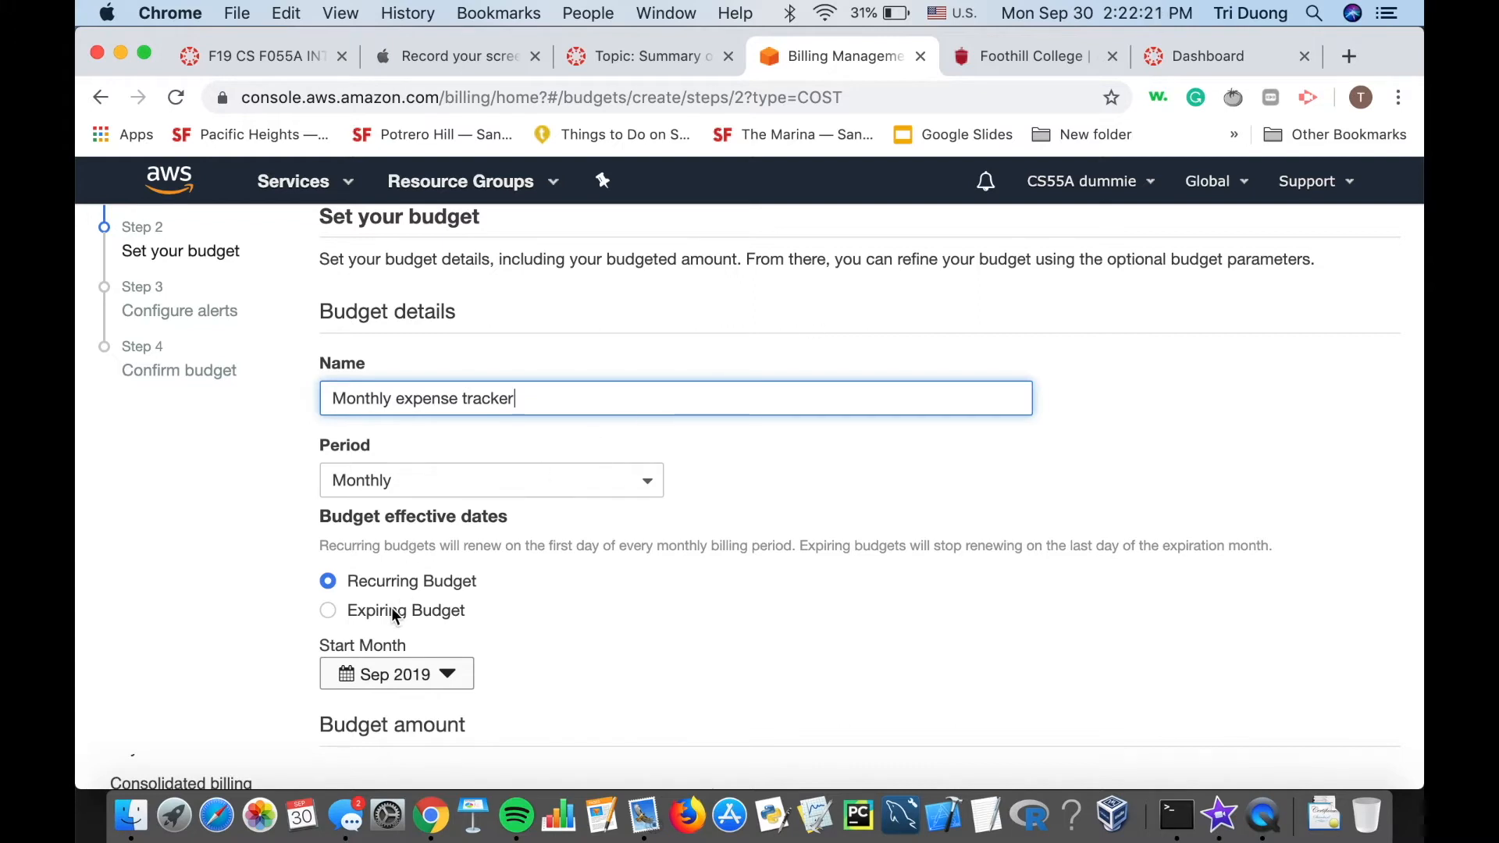
{"action": "scroll", "coordinate": [406, 617], "scroll_direction": "down", "scroll_amount": 2}
{"action": "scroll", "coordinate": [482, 550], "scroll_direction": "down", "scroll_amount": 5}
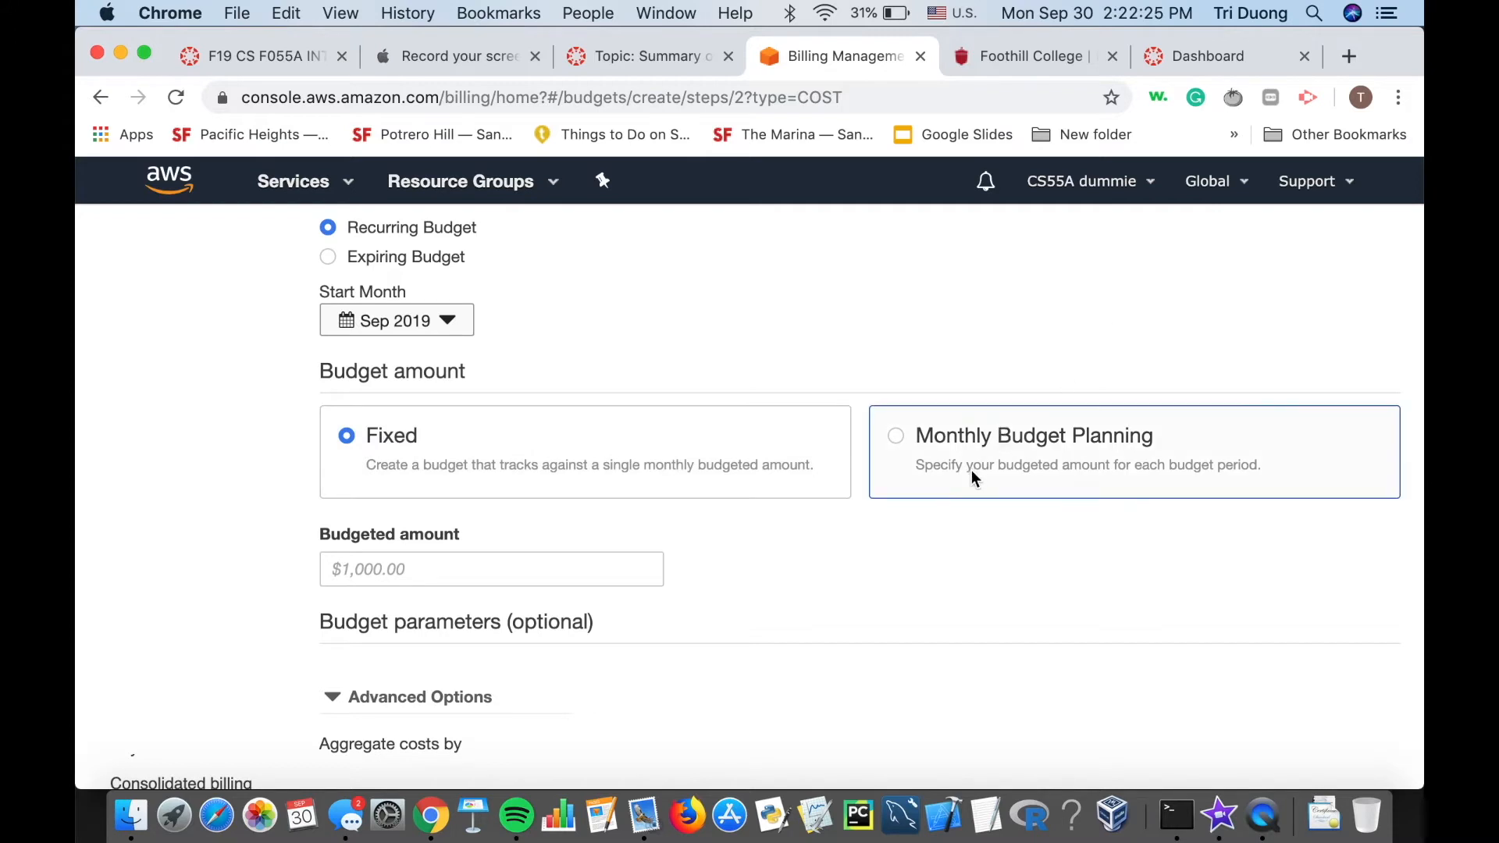
Enter a fixed $10 budgeted amount and proceed to the alert settings.
{"action": "left_click", "coordinate": [390, 569]}
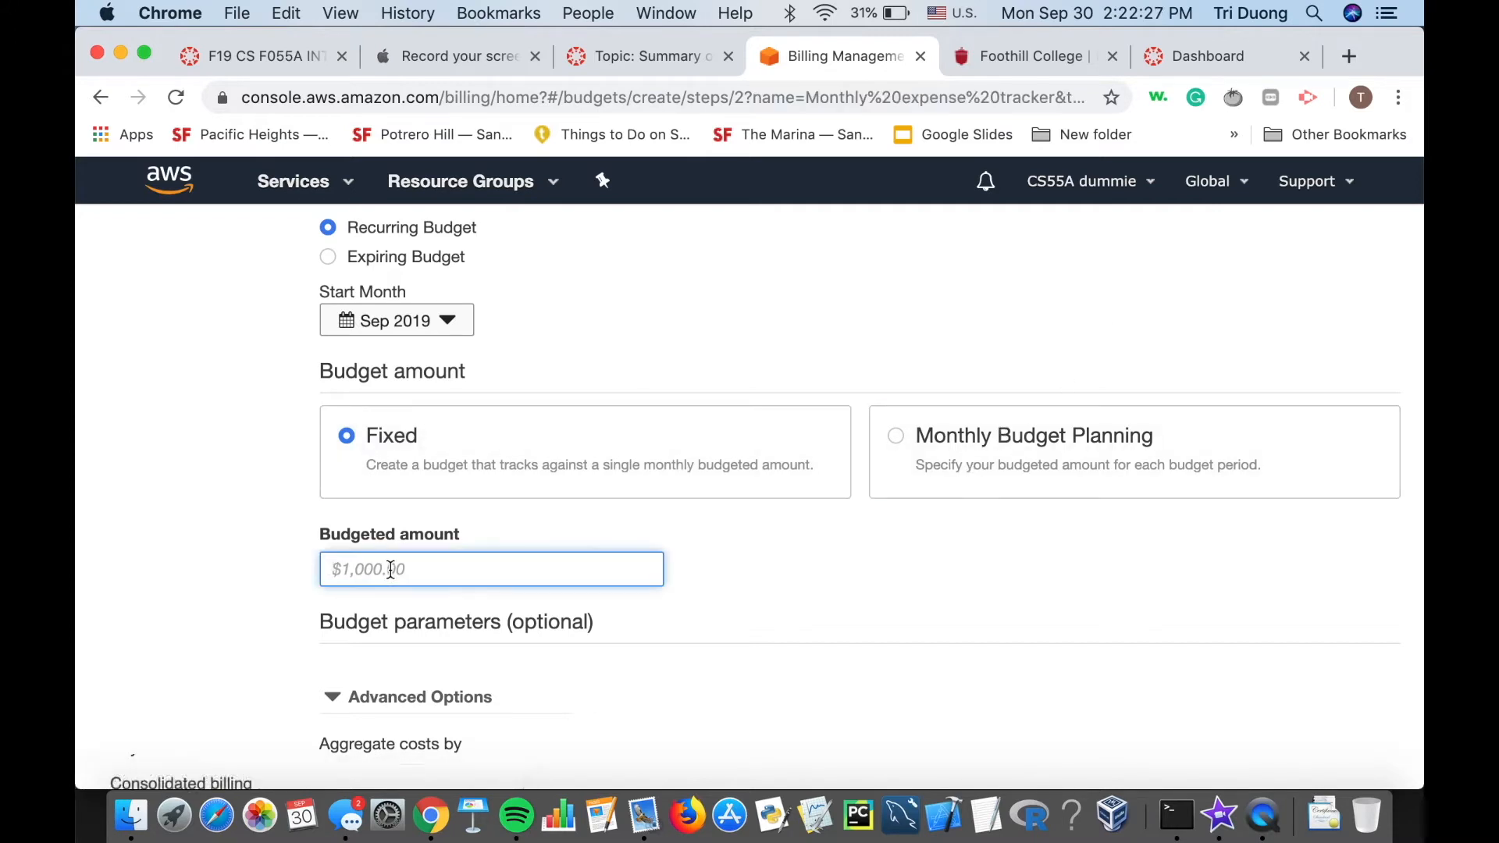
{"action": "type", "text": "10"}
{"action": "left_click", "coordinate": [211, 547]}
{"action": "scroll", "coordinate": [274, 559], "scroll_direction": "down", "scroll_amount": 5}
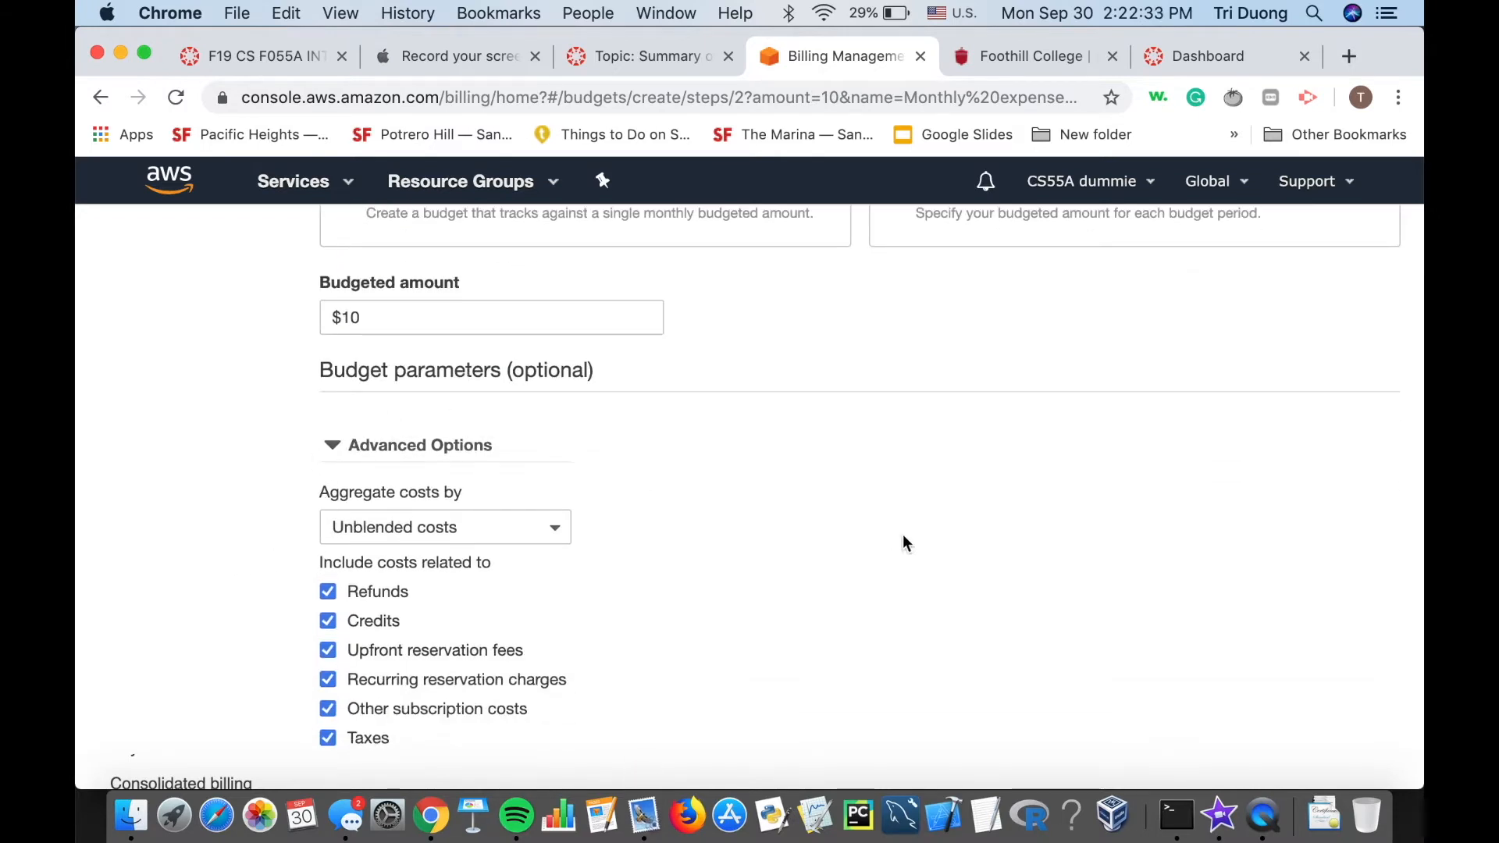
{"action": "scroll", "coordinate": [858, 537], "scroll_direction": "down", "scroll_amount": 2}
{"action": "left_click", "coordinate": [443, 345]}
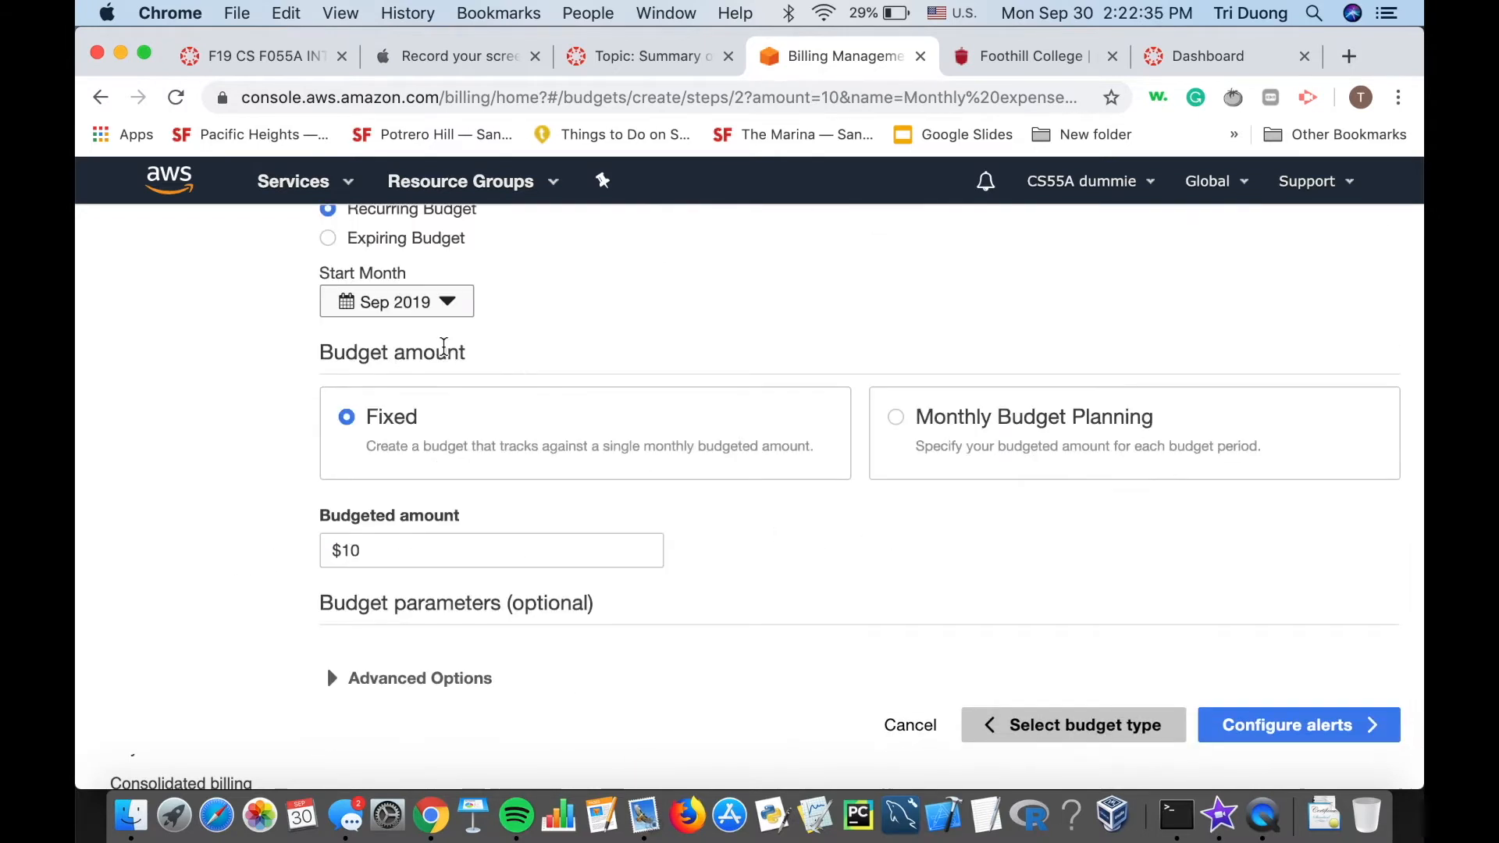
{"action": "scroll", "coordinate": [539, 337], "scroll_direction": "up", "scroll_amount": 4}
{"action": "scroll", "coordinate": [539, 338], "scroll_direction": "down", "scroll_amount": 8}
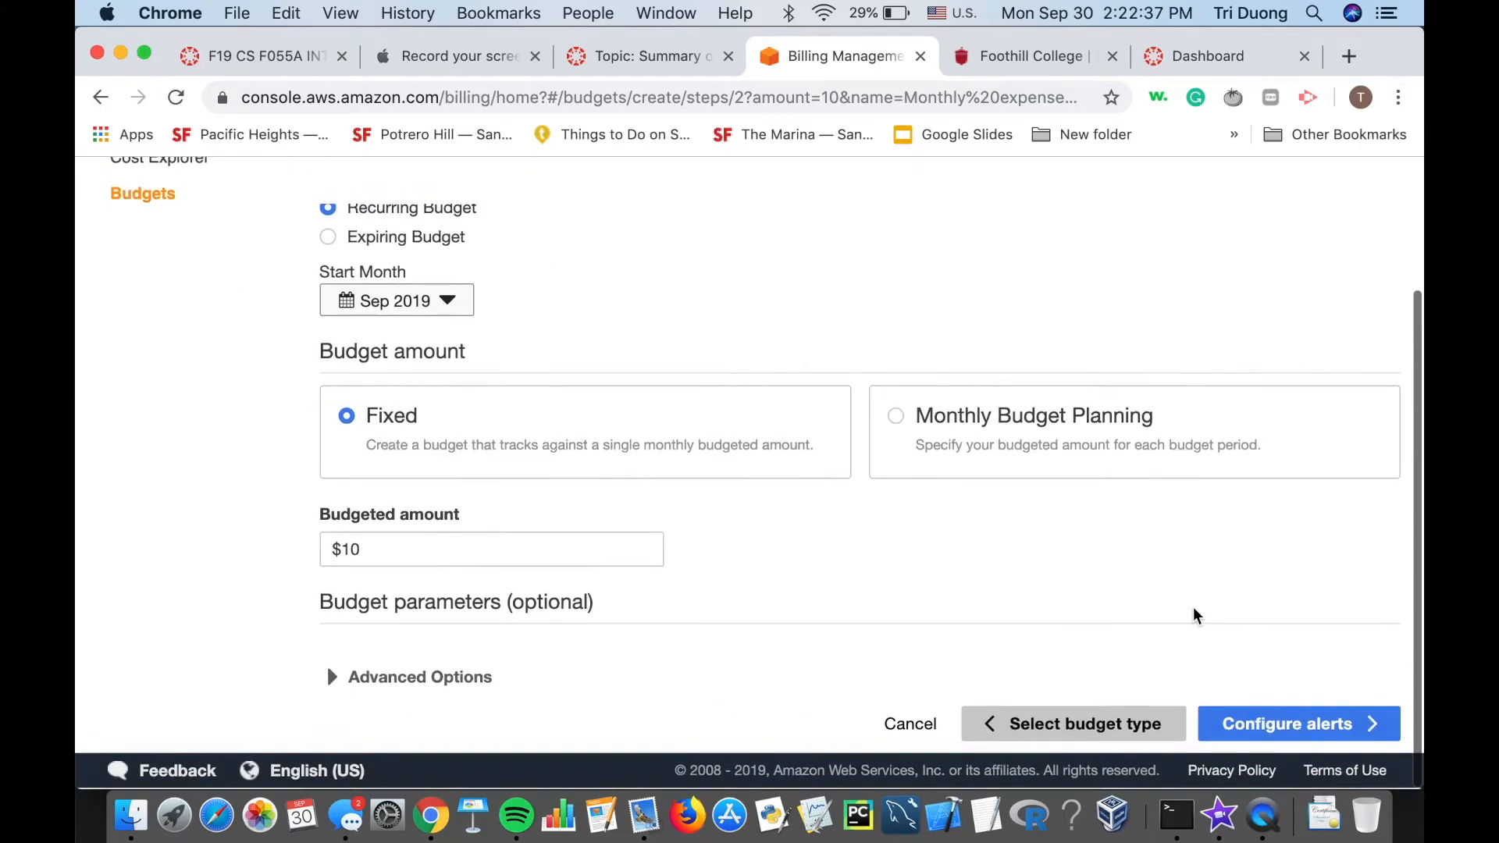
{"action": "left_click", "coordinate": [1302, 726]}
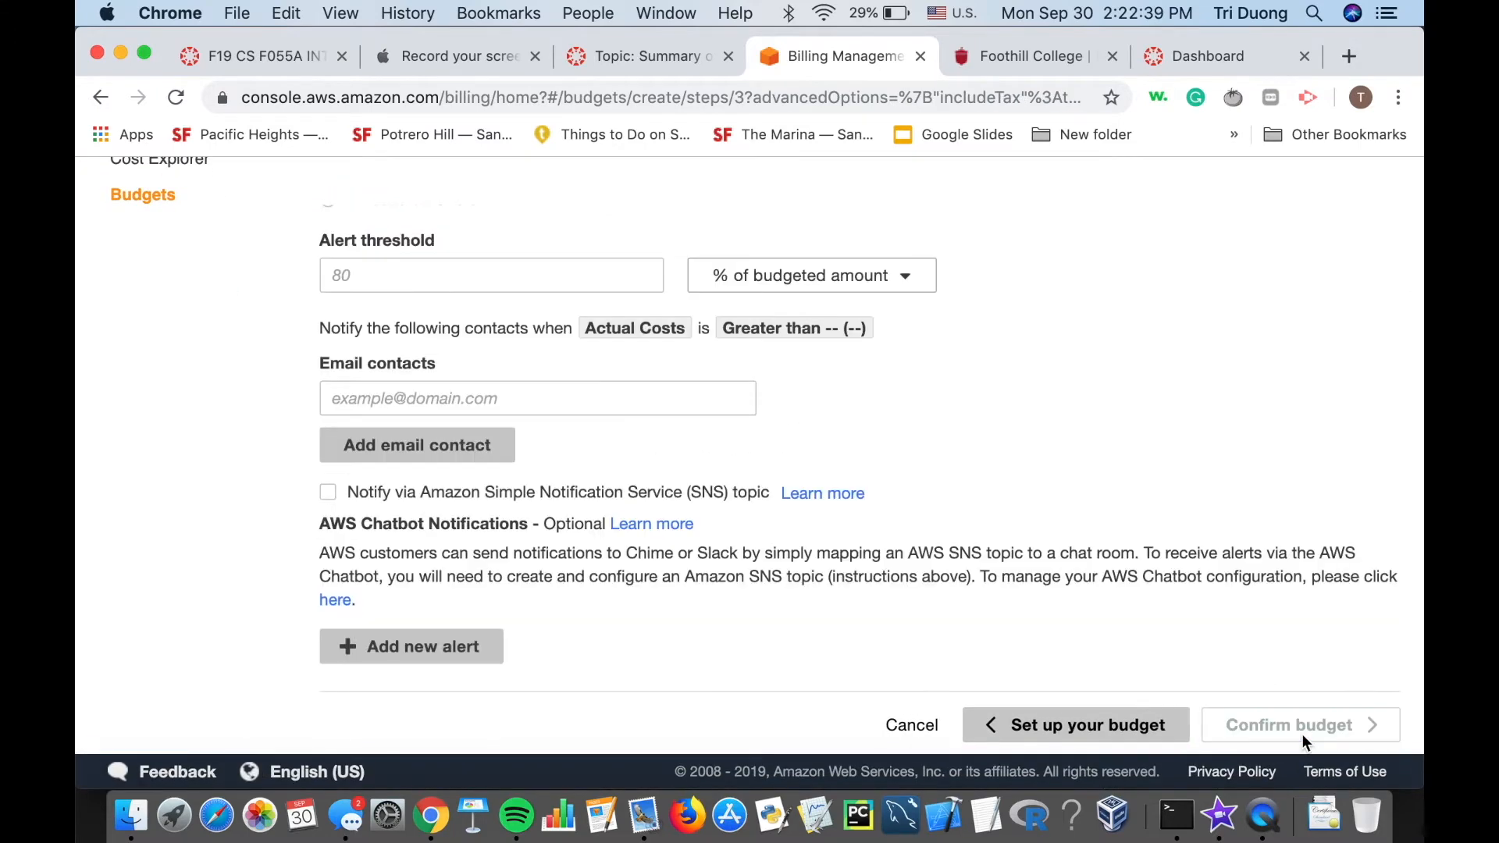
Set the alert threshold to 50% of the budgeted amount.
{"action": "scroll", "coordinate": [1150, 617], "scroll_direction": "up", "scroll_amount": 5}
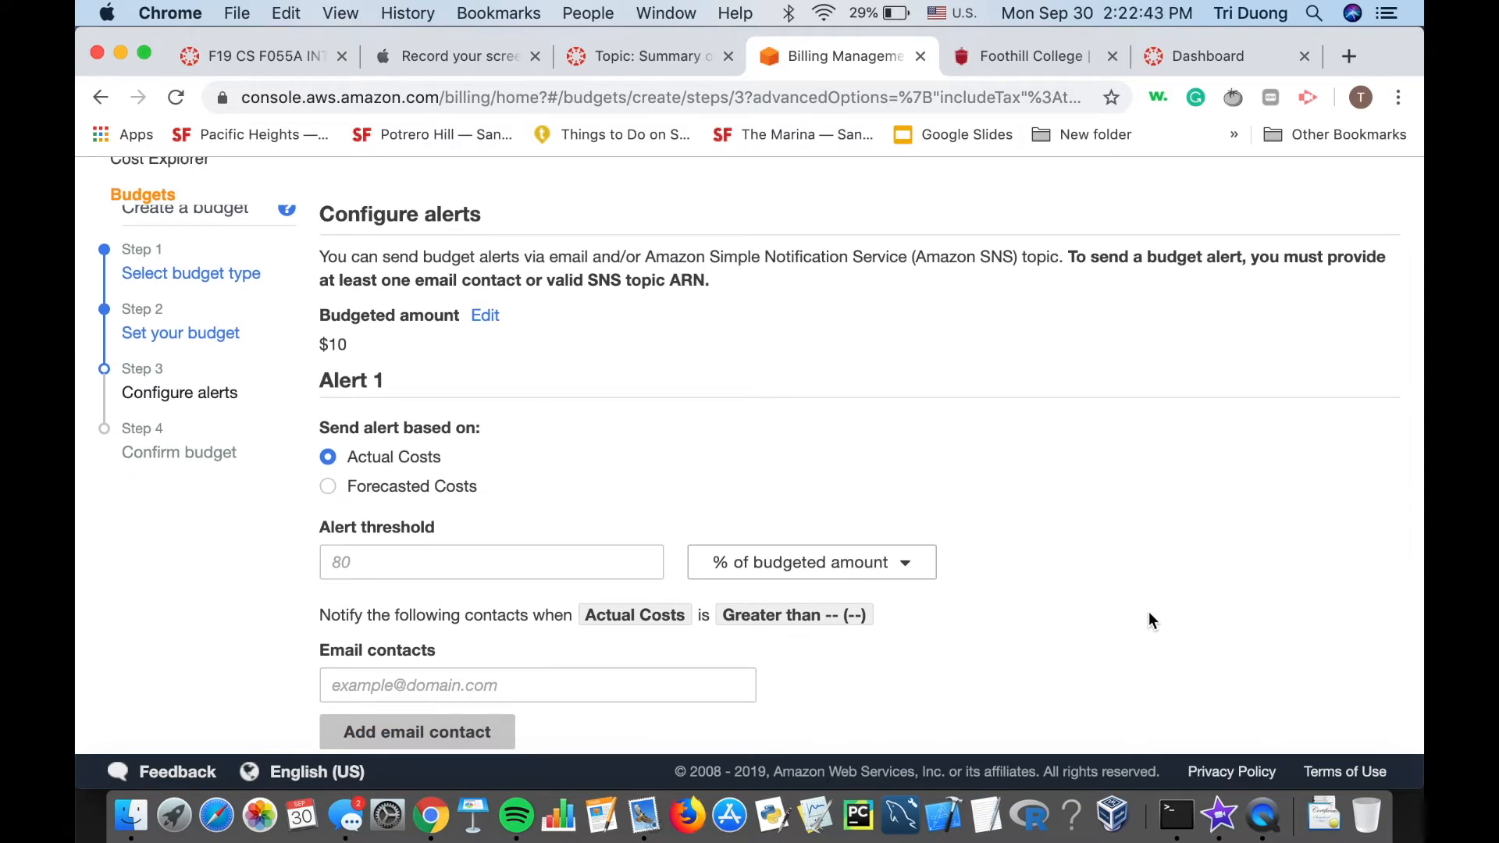
{"action": "left_click", "coordinate": [416, 548]}
{"action": "type", "text": "50%"}
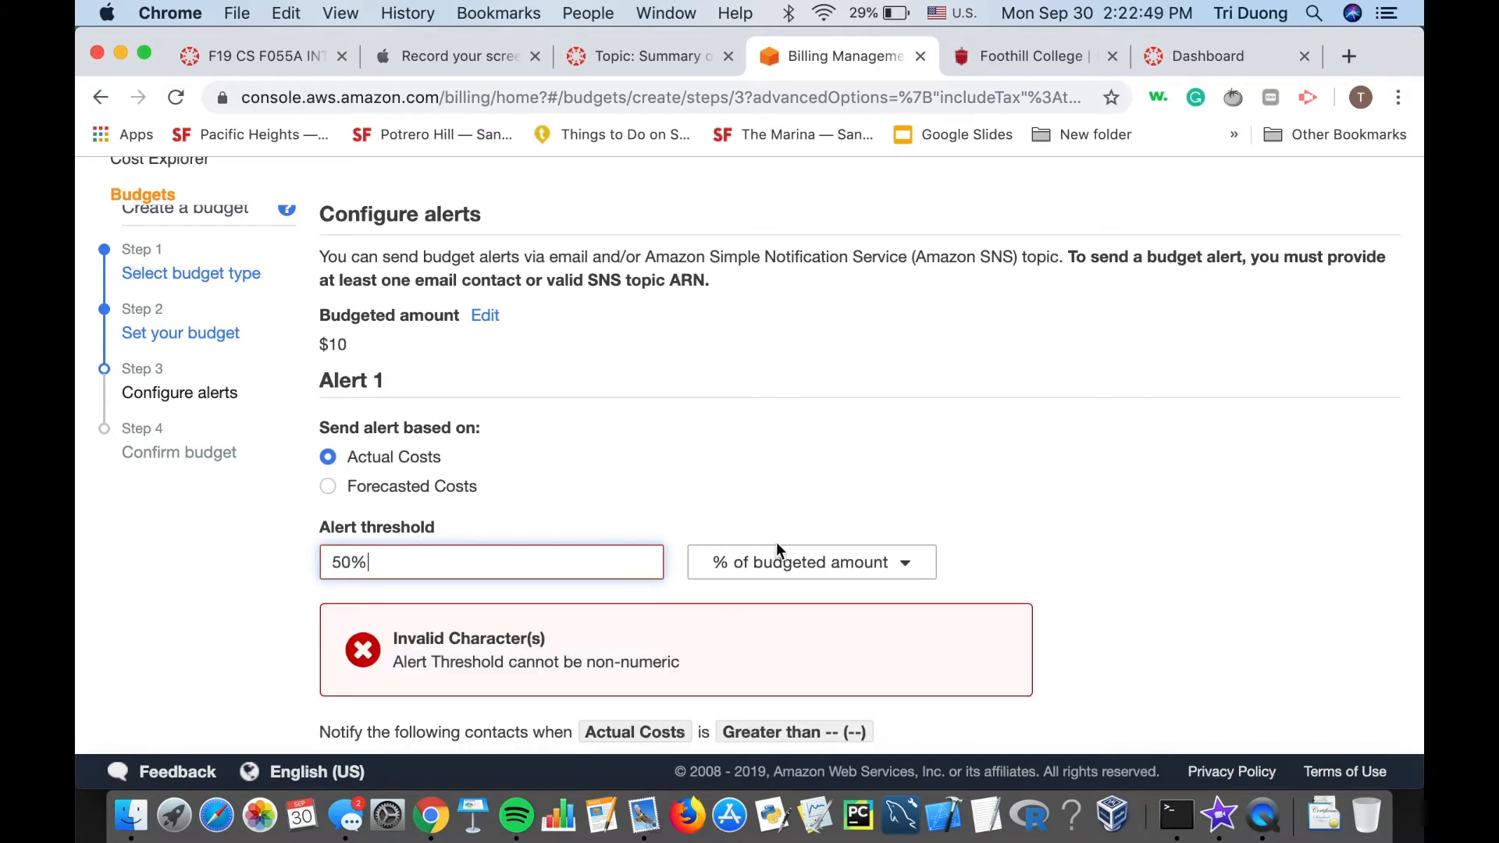
{"action": "key", "text": "BackSpace"}
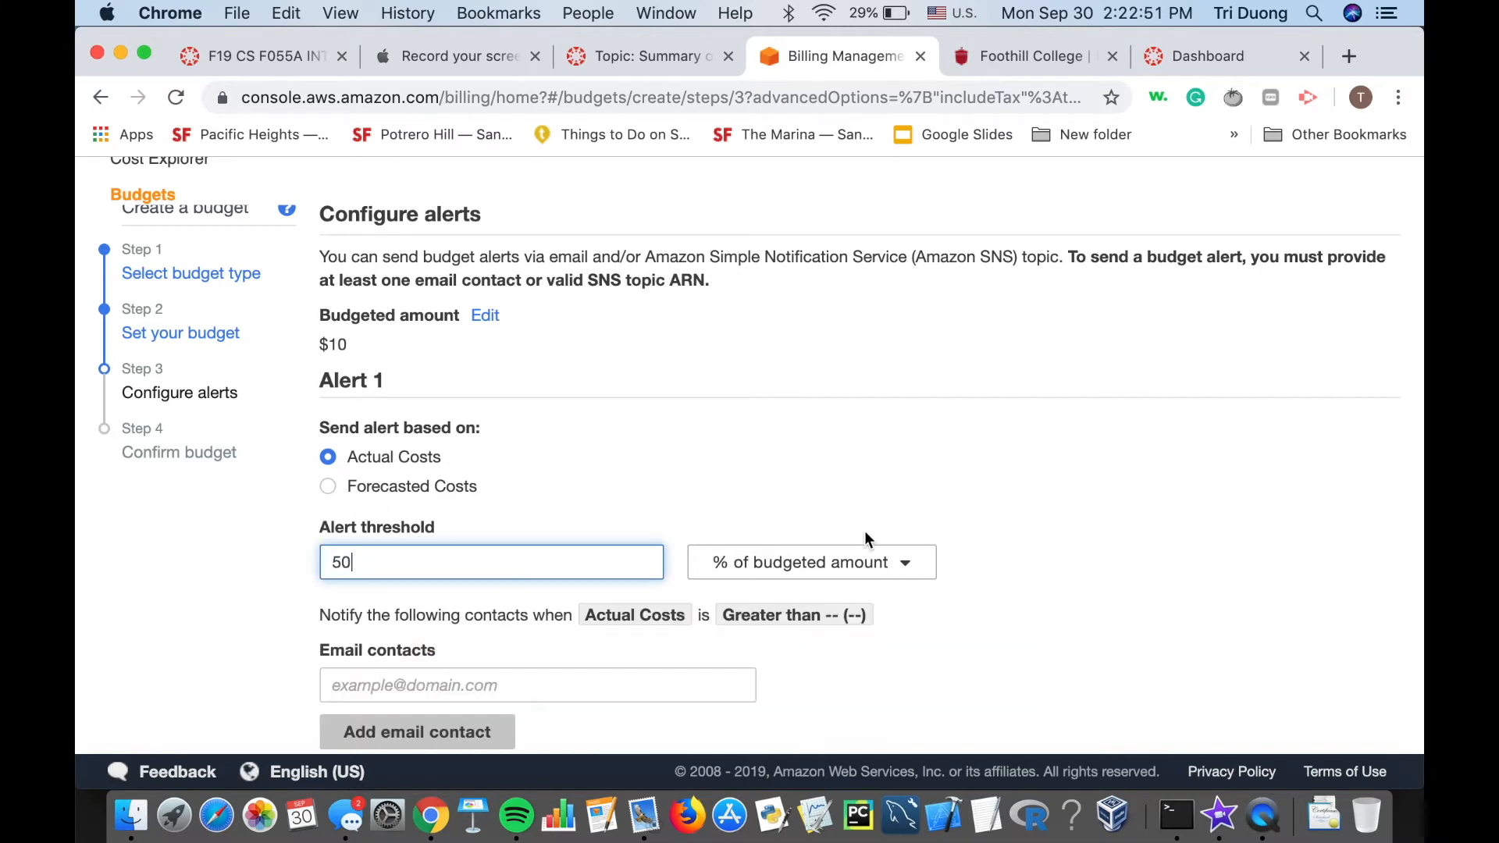
{"action": "left_click", "coordinate": [850, 570]}
{"action": "left_click", "coordinate": [850, 570]}
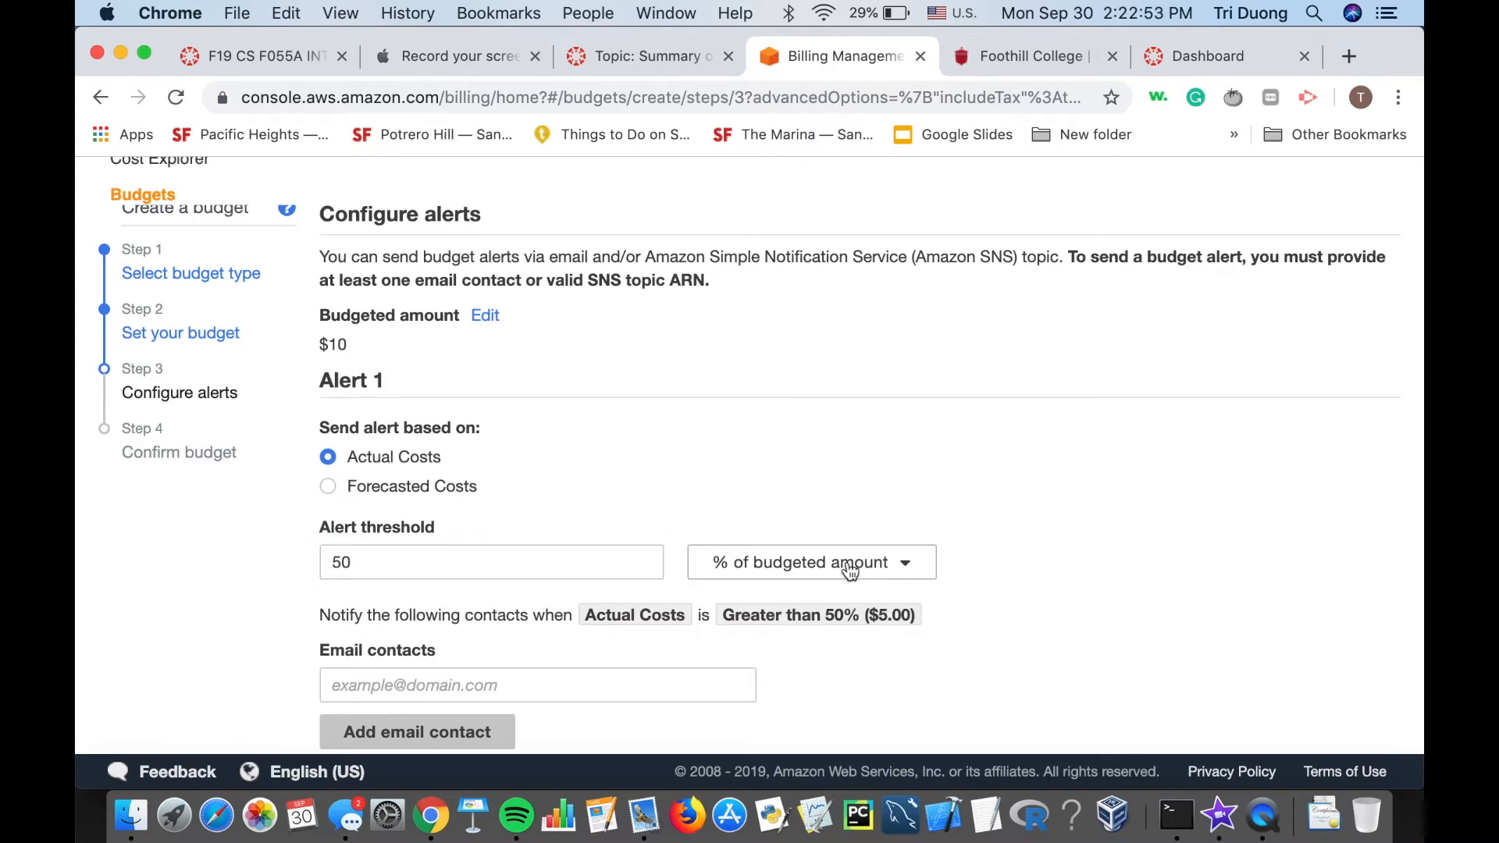
Add the contact's Gmail address as the alert e-mail recipient.
{"action": "scroll", "coordinate": [648, 531], "scroll_direction": "down", "scroll_amount": 1}
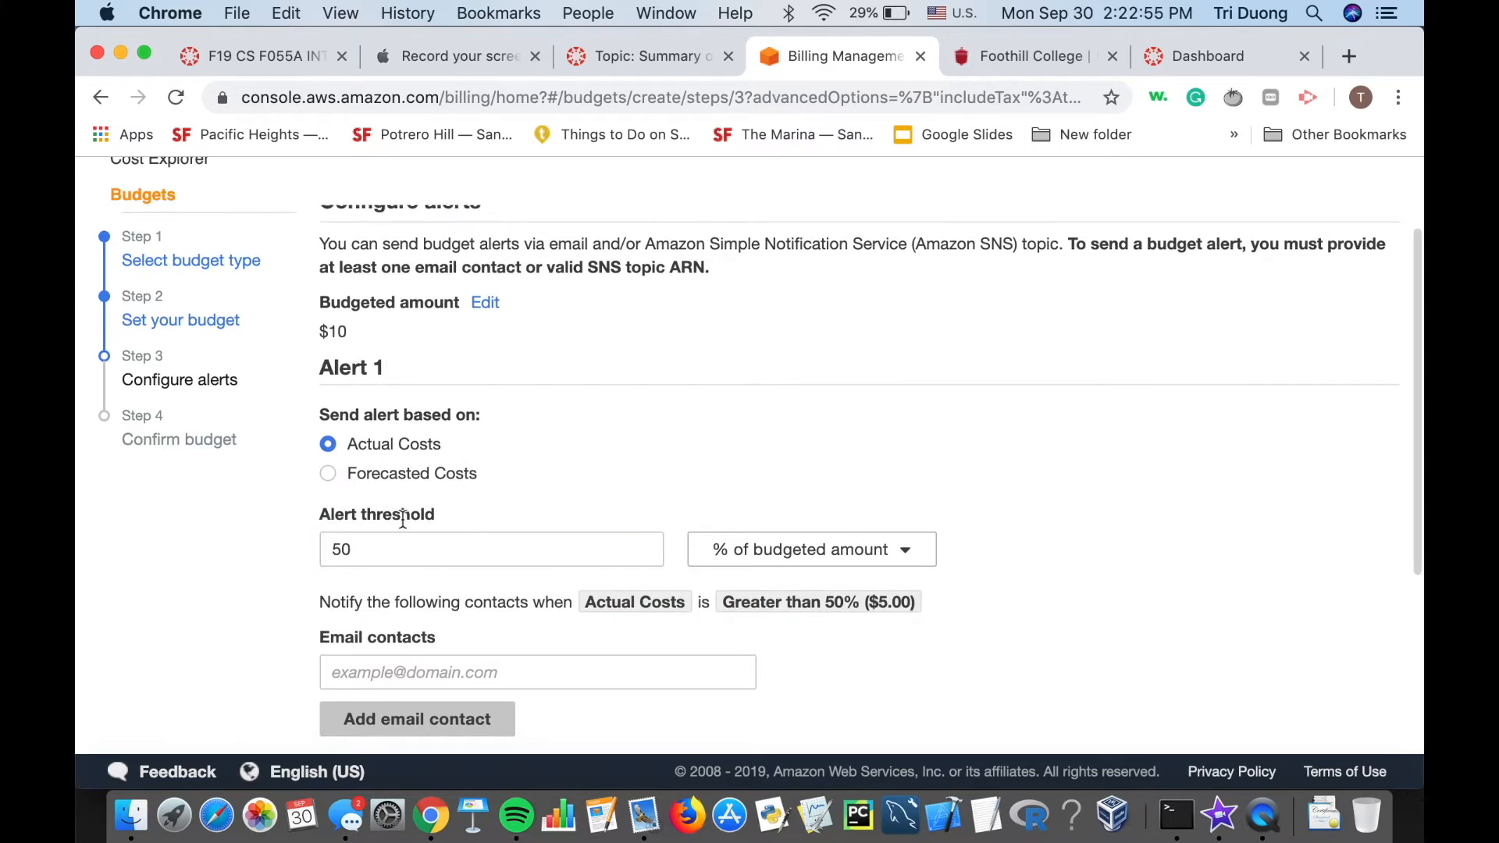
{"action": "scroll", "coordinate": [444, 474], "scroll_direction": "down", "scroll_amount": 5}
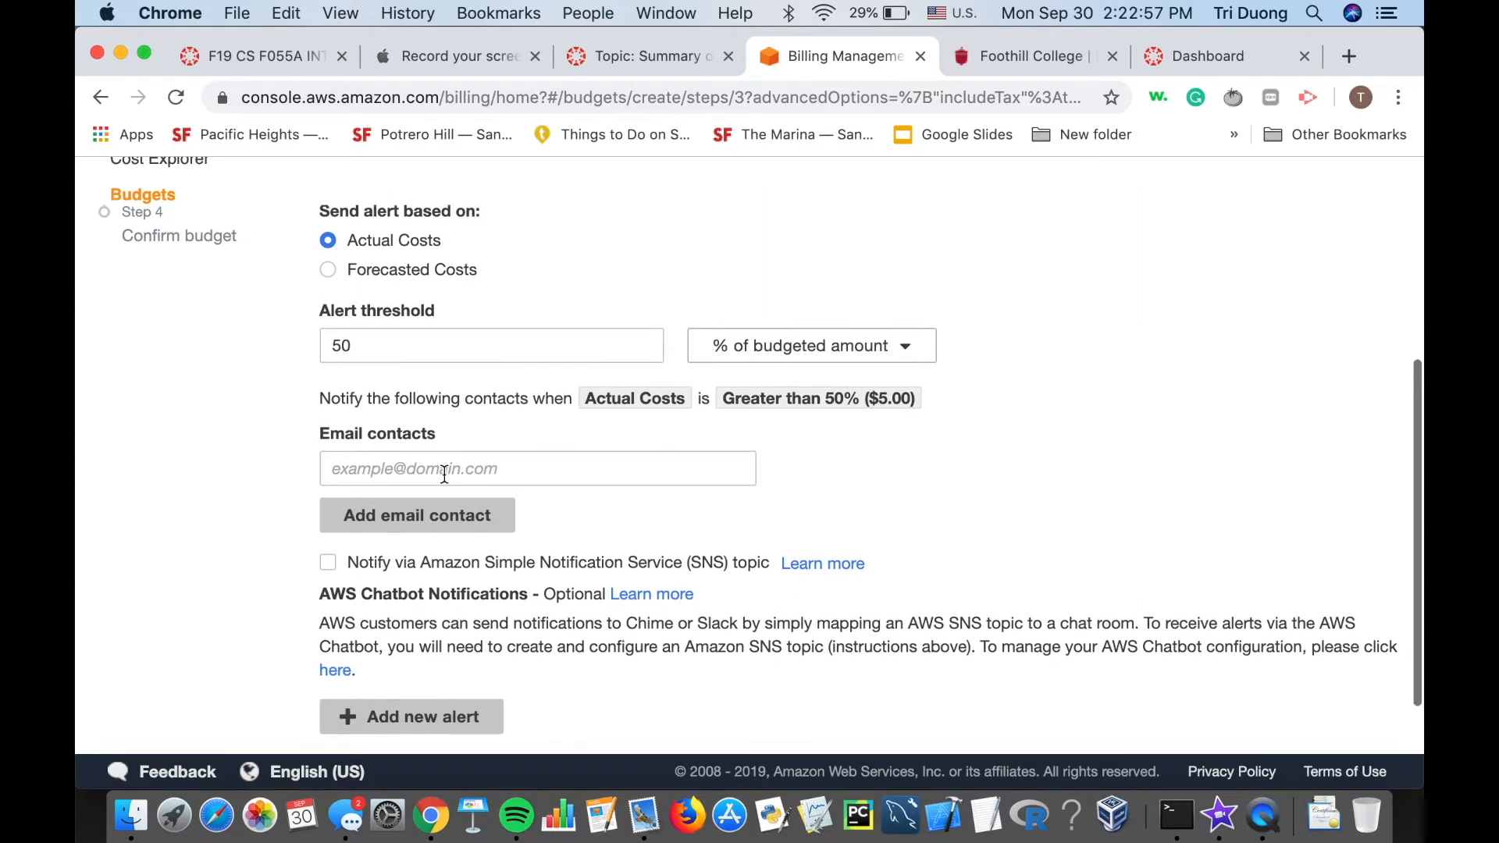
{"action": "left_click", "coordinate": [444, 474]}
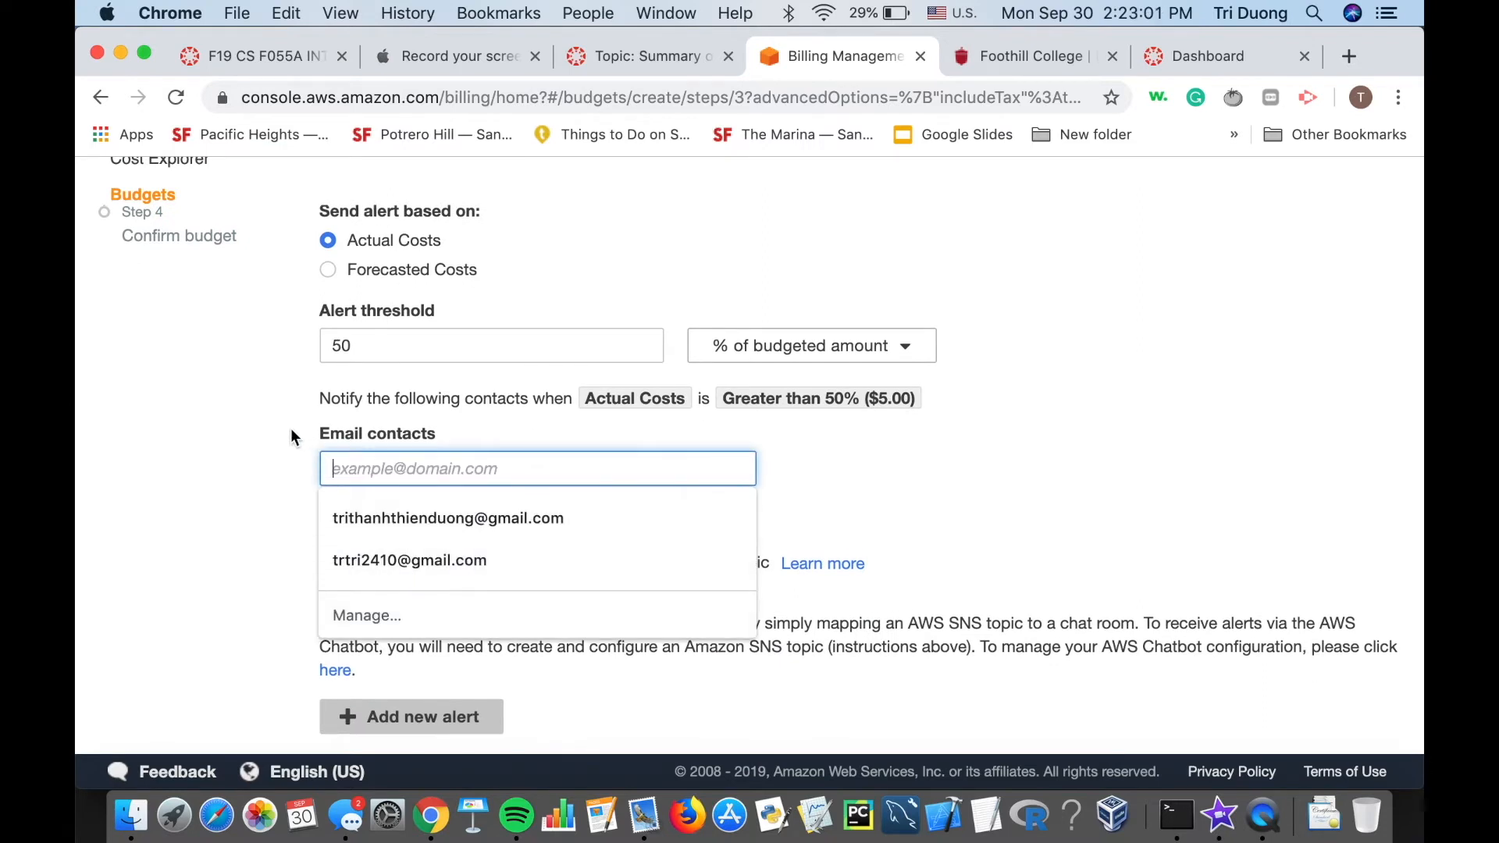
{"action": "left_click", "coordinate": [290, 457]}
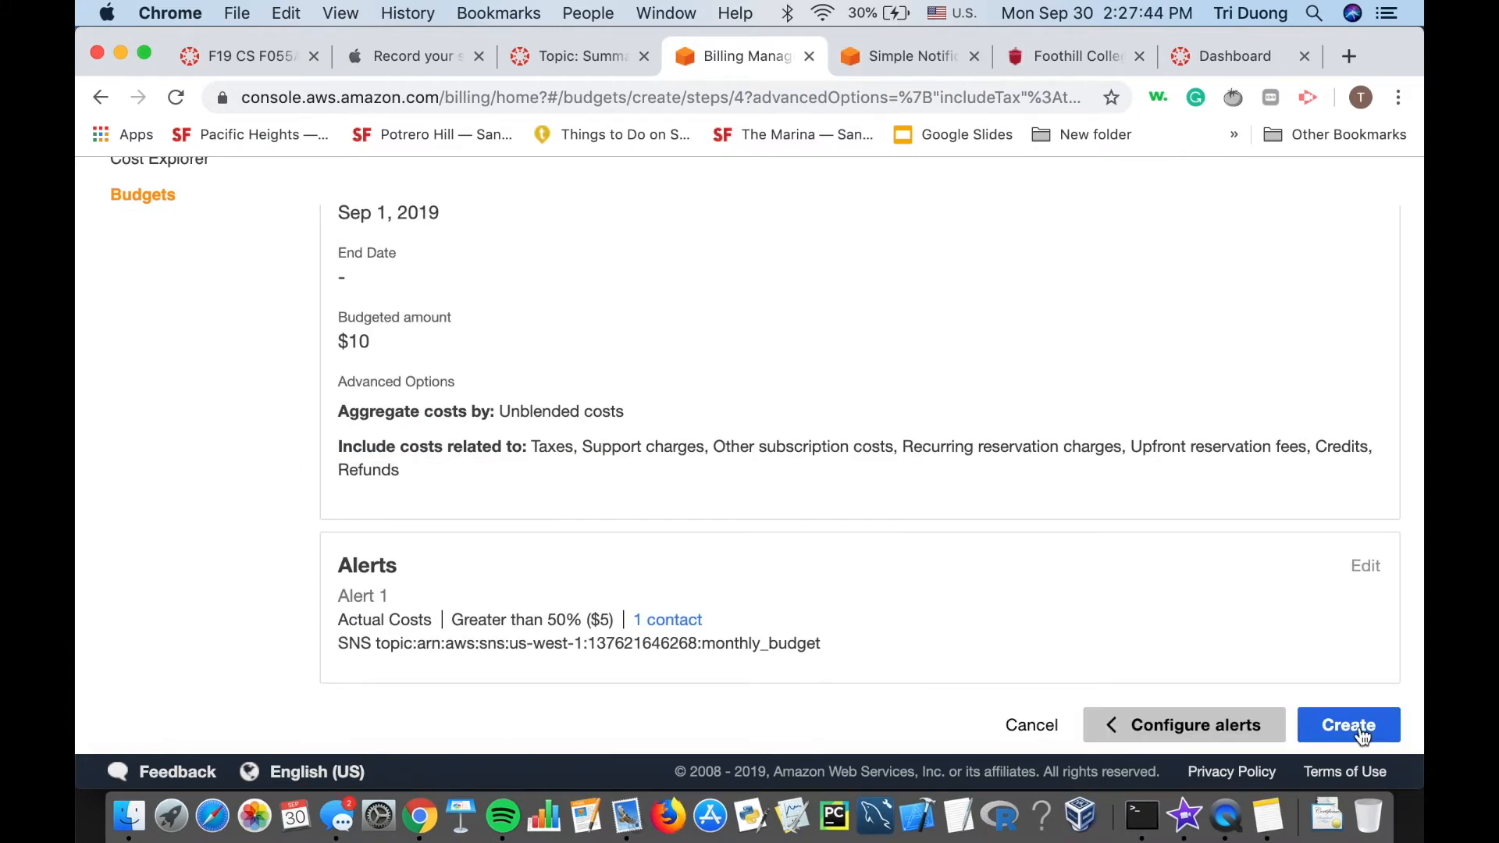
Create the $10 Monthly expense tracker budget and check it in the Budgets list.
{"action": "left_click", "coordinate": [1361, 728]}
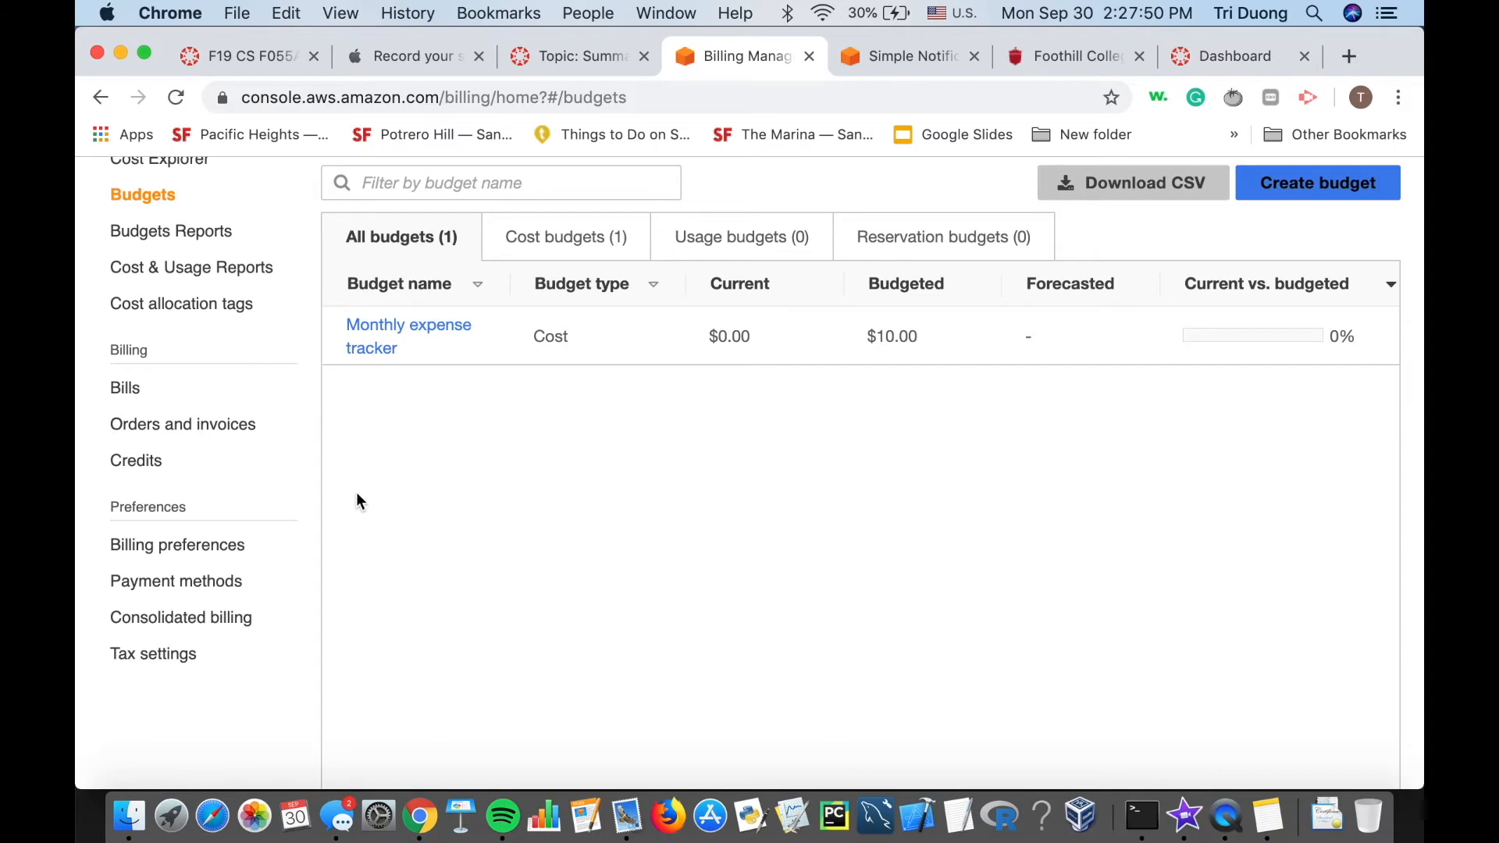
{"action": "scroll", "coordinate": [331, 479], "scroll_direction": "down", "scroll_amount": 1}
{"action": "scroll", "coordinate": [331, 479], "scroll_direction": "up", "scroll_amount": 1}
{"action": "scroll", "coordinate": [406, 651], "scroll_direction": "up", "scroll_amount": 1}
{"action": "scroll", "coordinate": [406, 651], "scroll_direction": "up", "scroll_amount": 2}
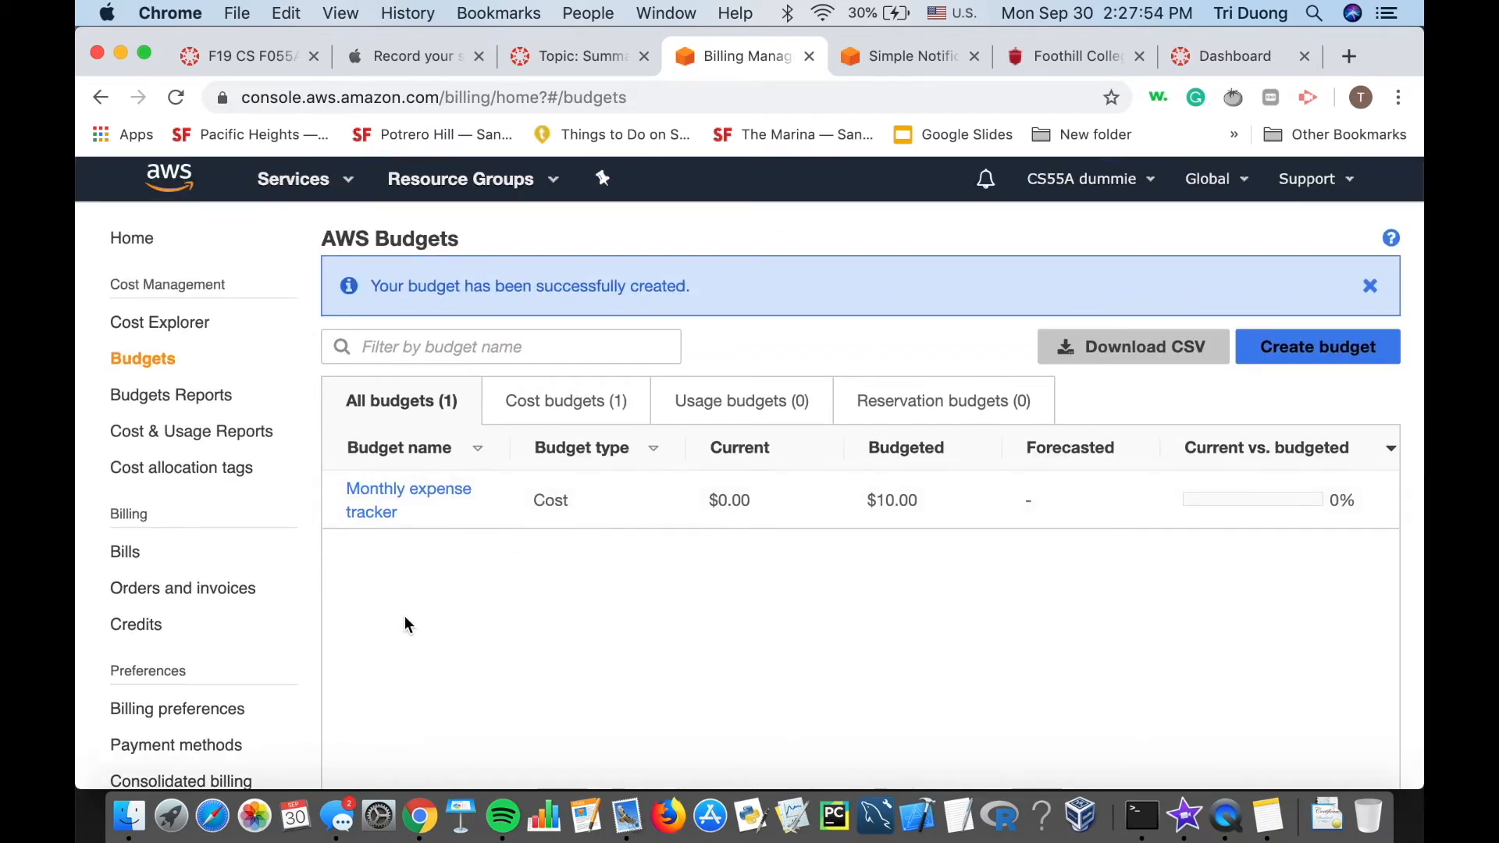
{"action": "scroll", "coordinate": [211, 459], "scroll_direction": "down", "scroll_amount": 2}
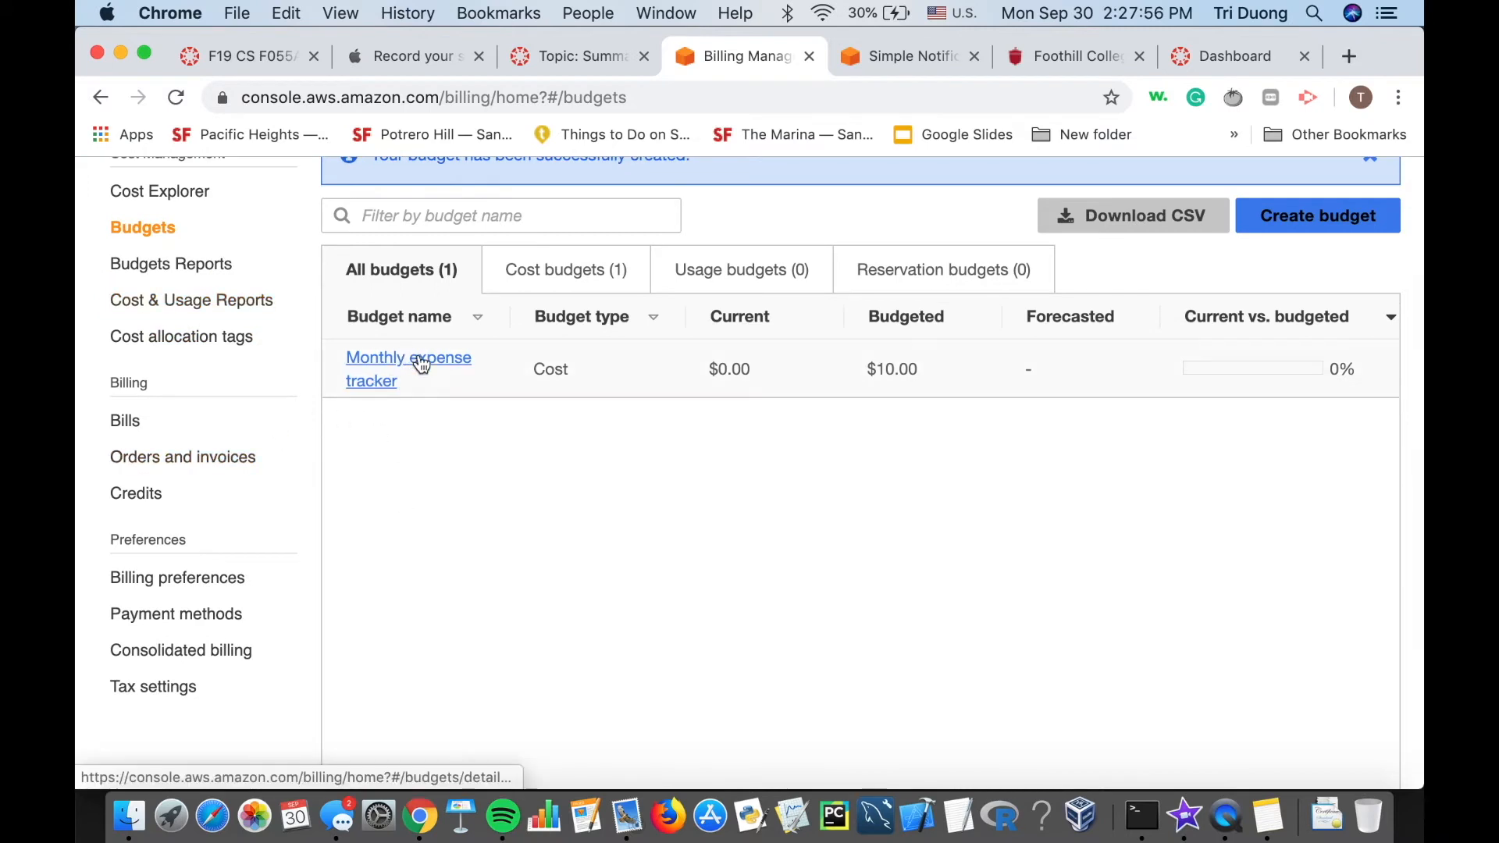
{"action": "scroll", "coordinate": [408, 526], "scroll_direction": "up", "scroll_amount": 1}
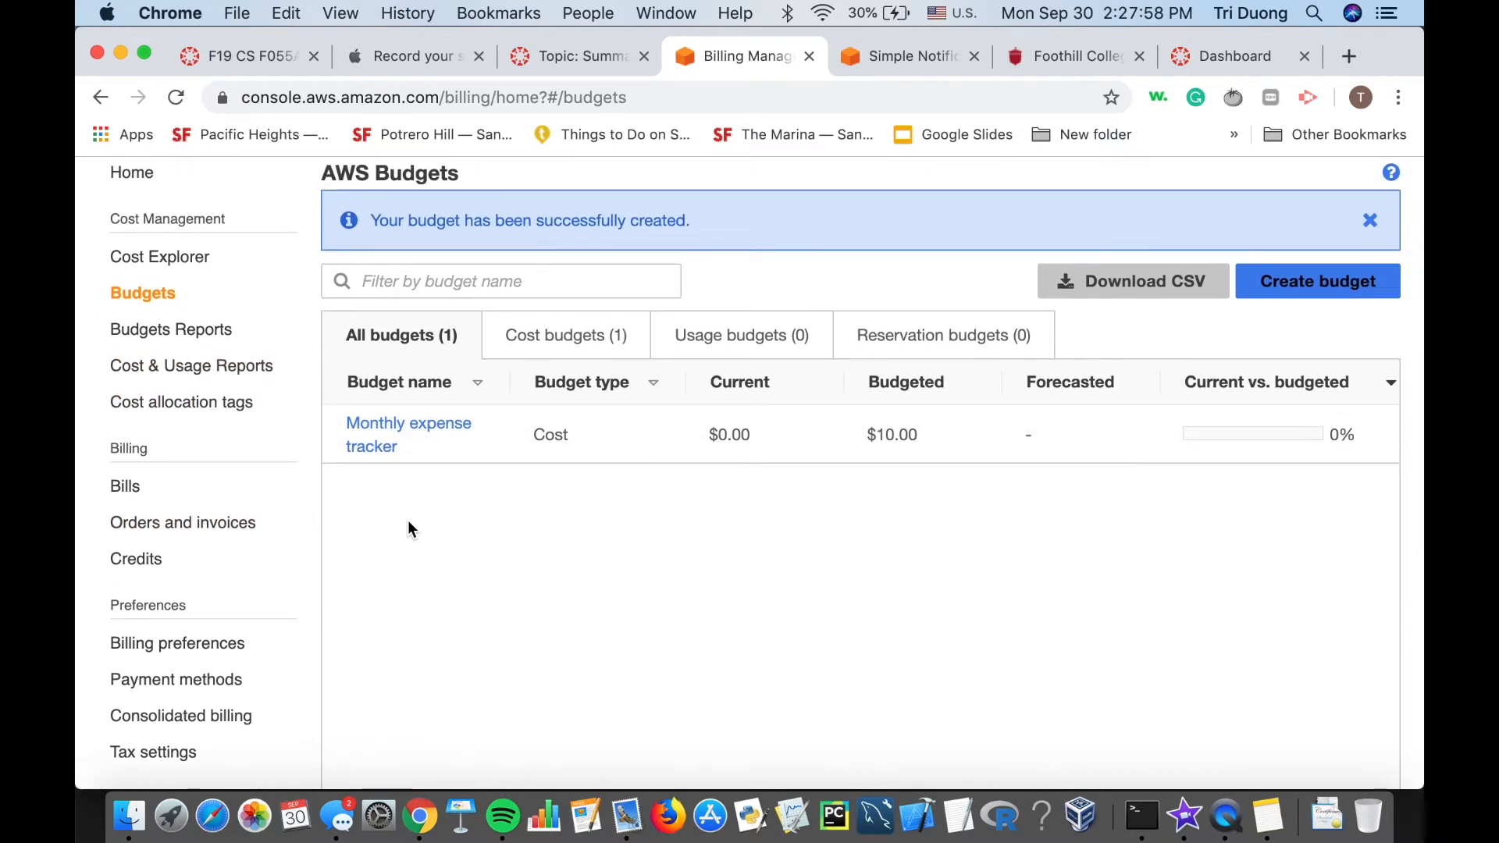
{"action": "scroll", "coordinate": [410, 528], "scroll_direction": "up", "scroll_amount": 1}
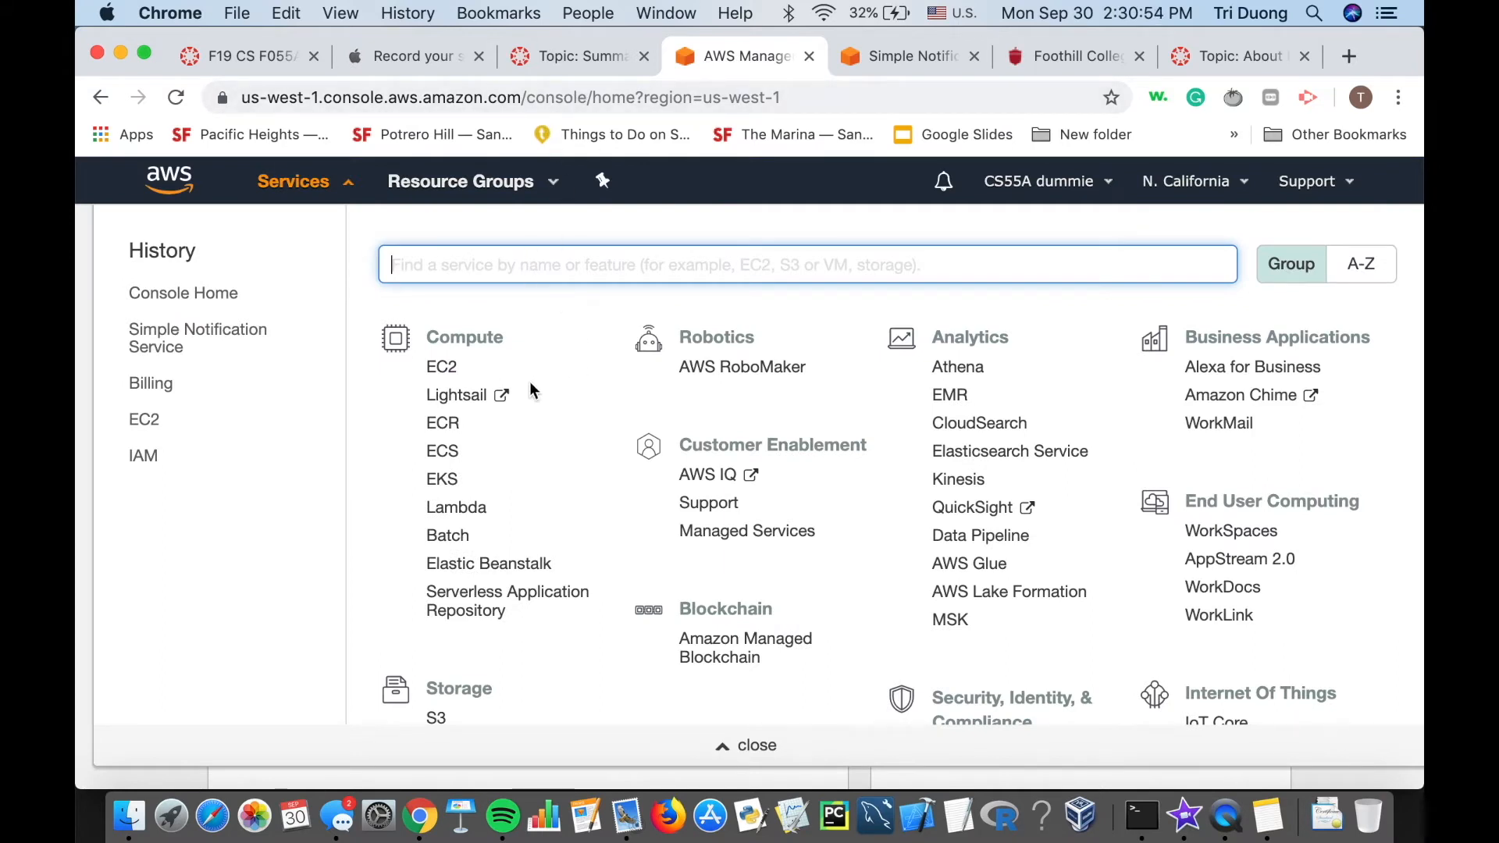
Go to EC2 and open Running Instances to see the t2.micro instance in us-west-1c.
{"action": "left_click", "coordinate": [439, 368]}
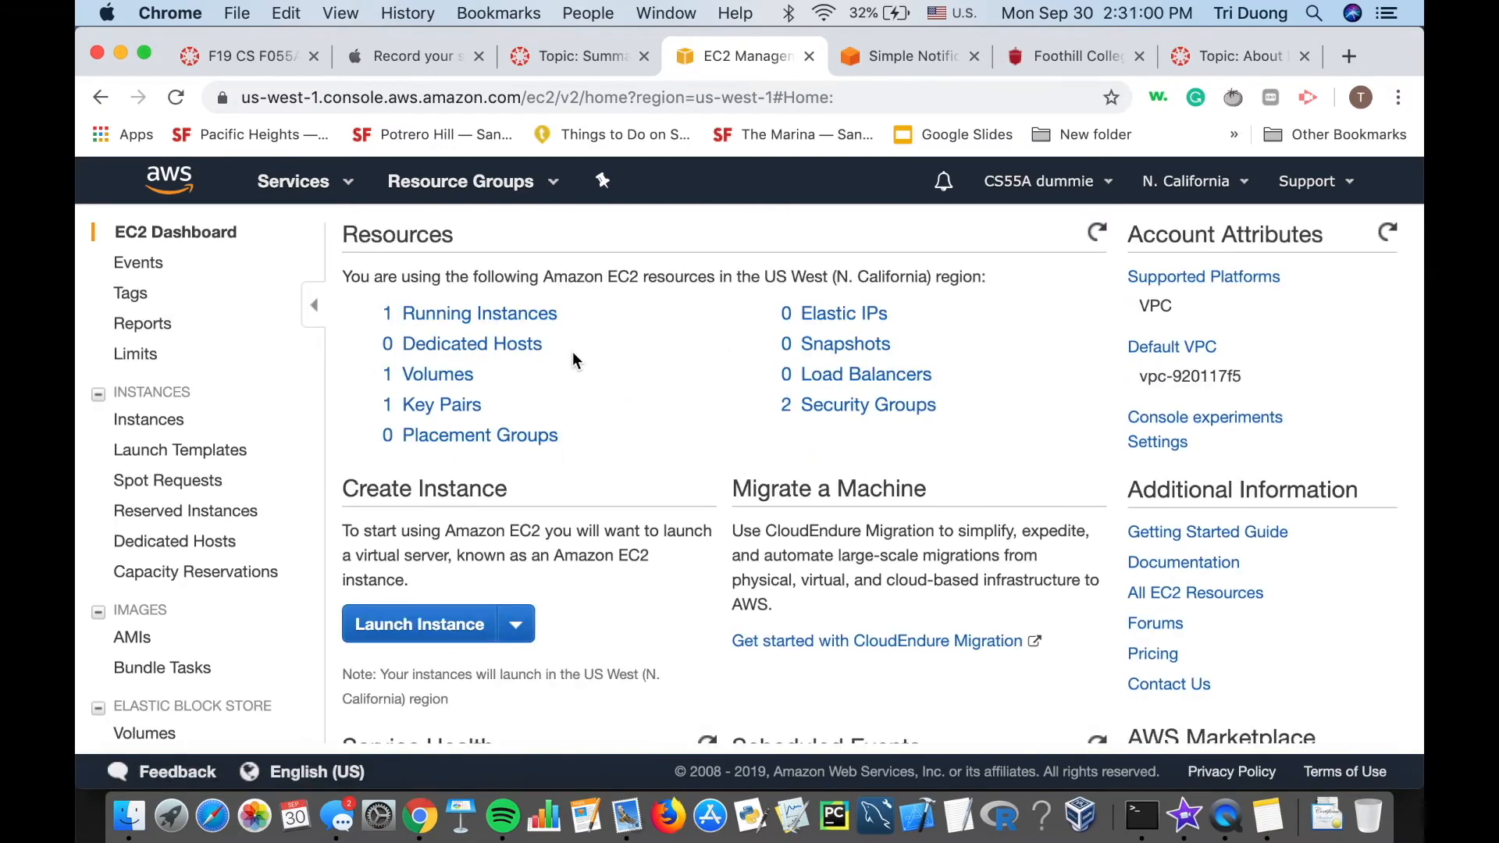
{"action": "scroll", "coordinate": [649, 350], "scroll_direction": "down", "scroll_amount": 2}
{"action": "scroll", "coordinate": [648, 350], "scroll_direction": "up", "scroll_amount": 2}
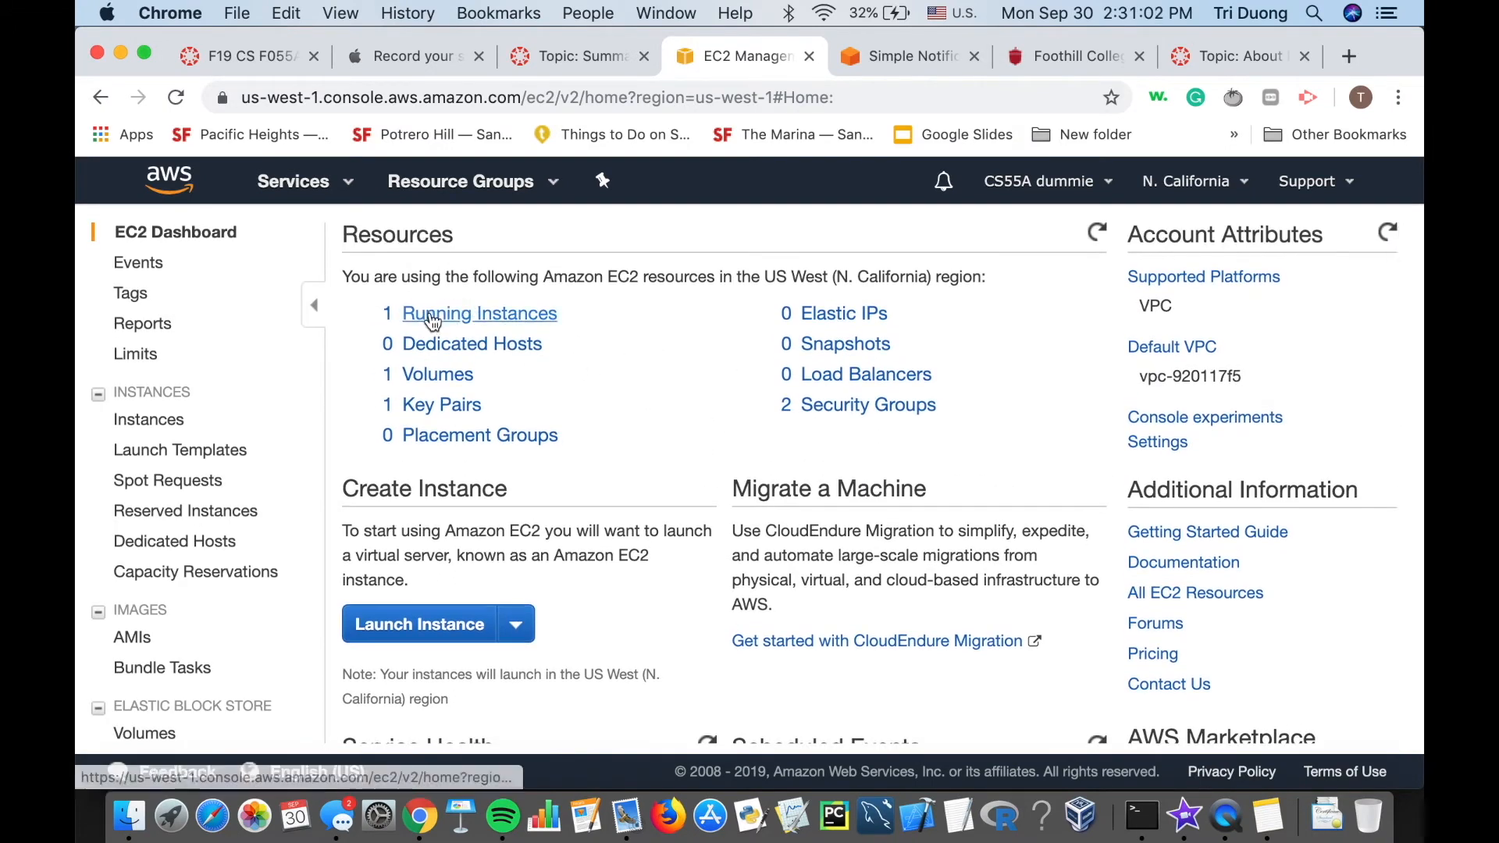
{"action": "left_click", "coordinate": [524, 320]}
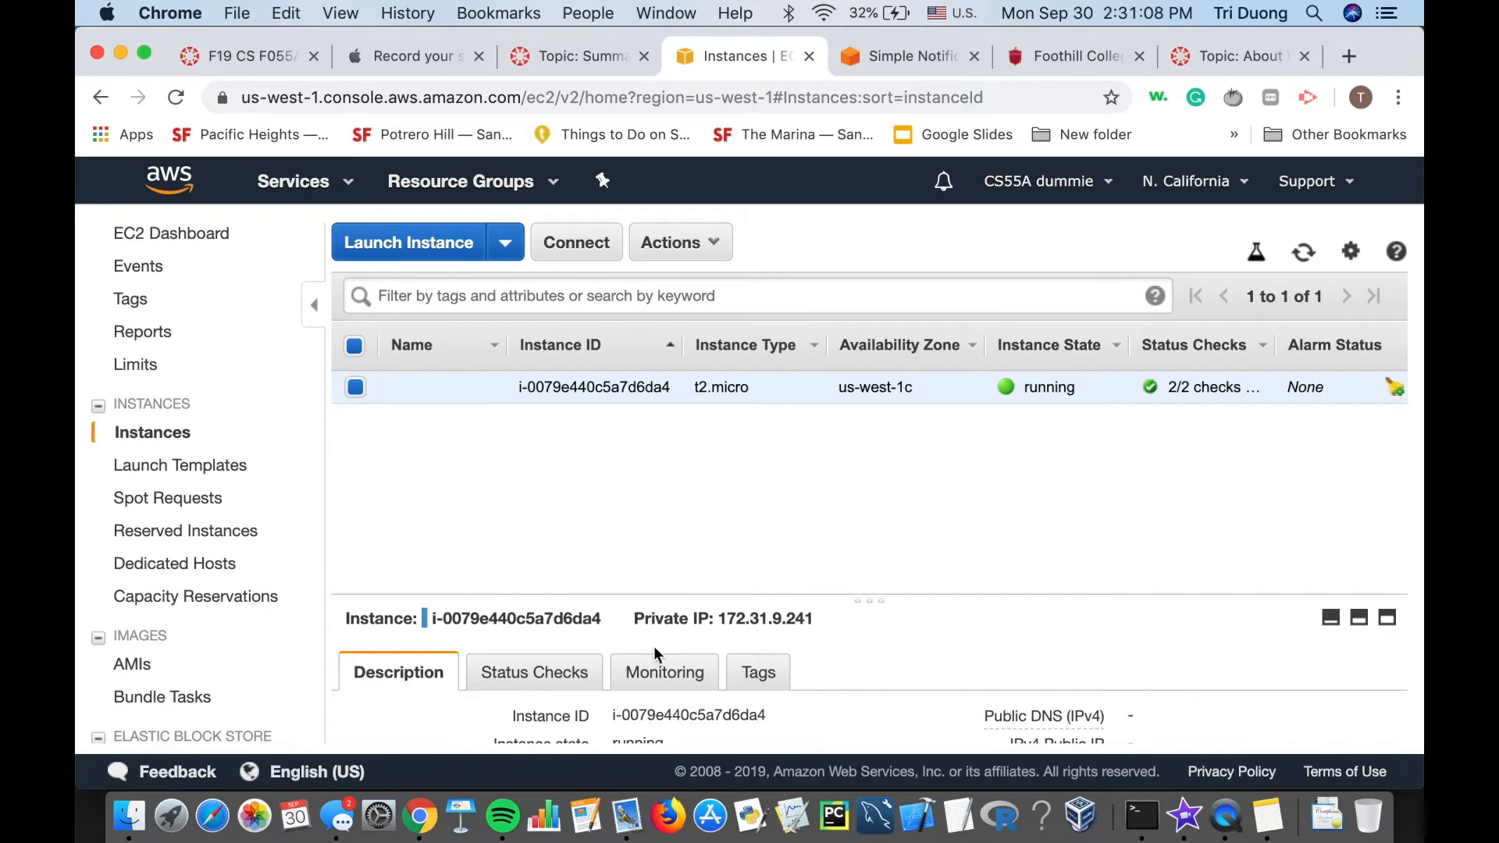
{"action": "scroll", "coordinate": [1090, 618], "scroll_direction": "down", "scroll_amount": 3}
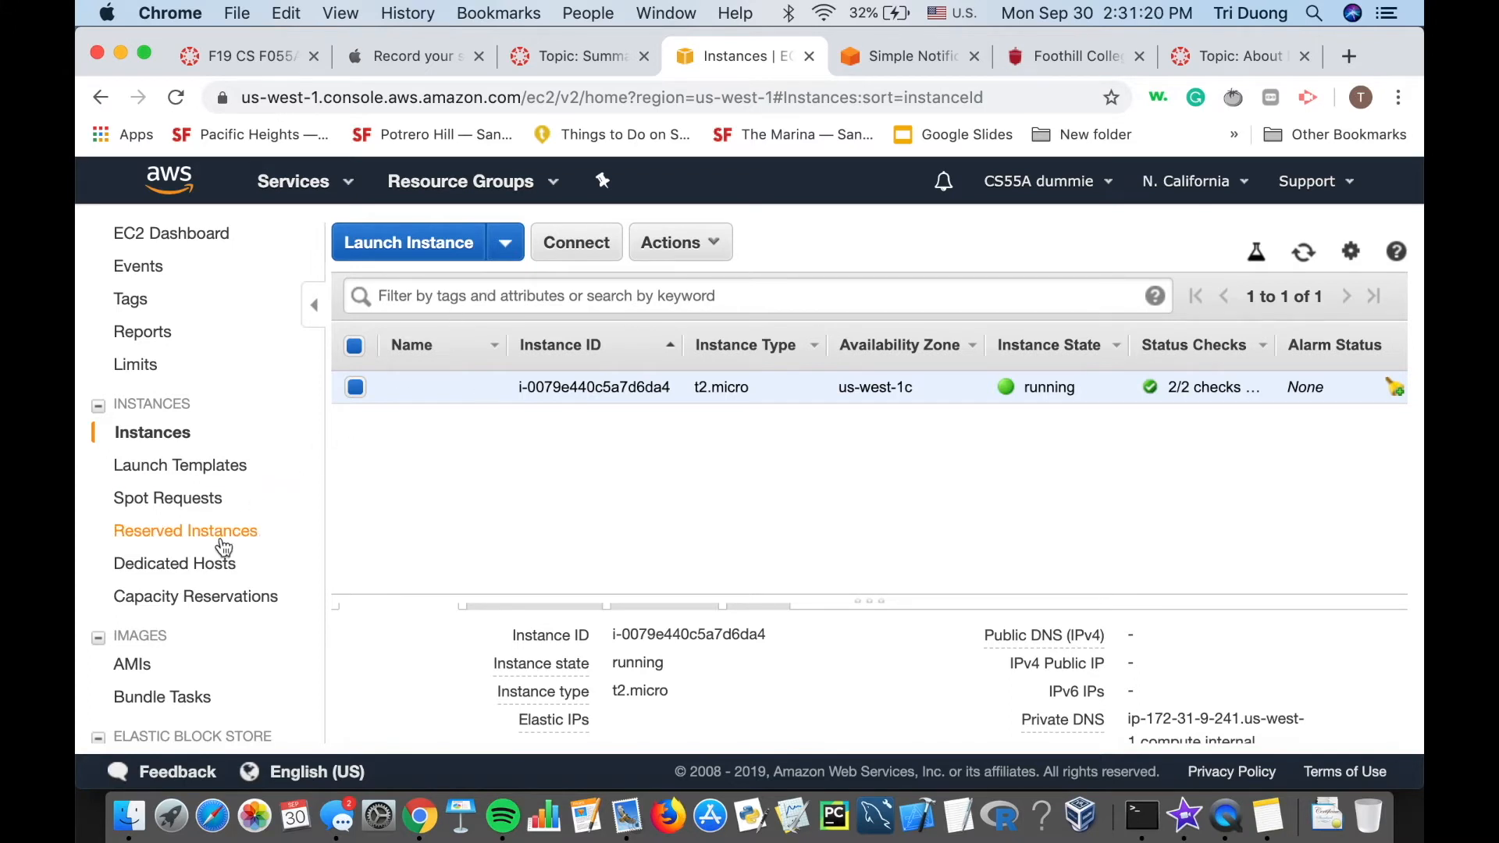
{"action": "scroll", "coordinate": [214, 566], "scroll_direction": "down", "scroll_amount": 8}
{"action": "scroll", "coordinate": [211, 580], "scroll_direction": "down", "scroll_amount": 5}
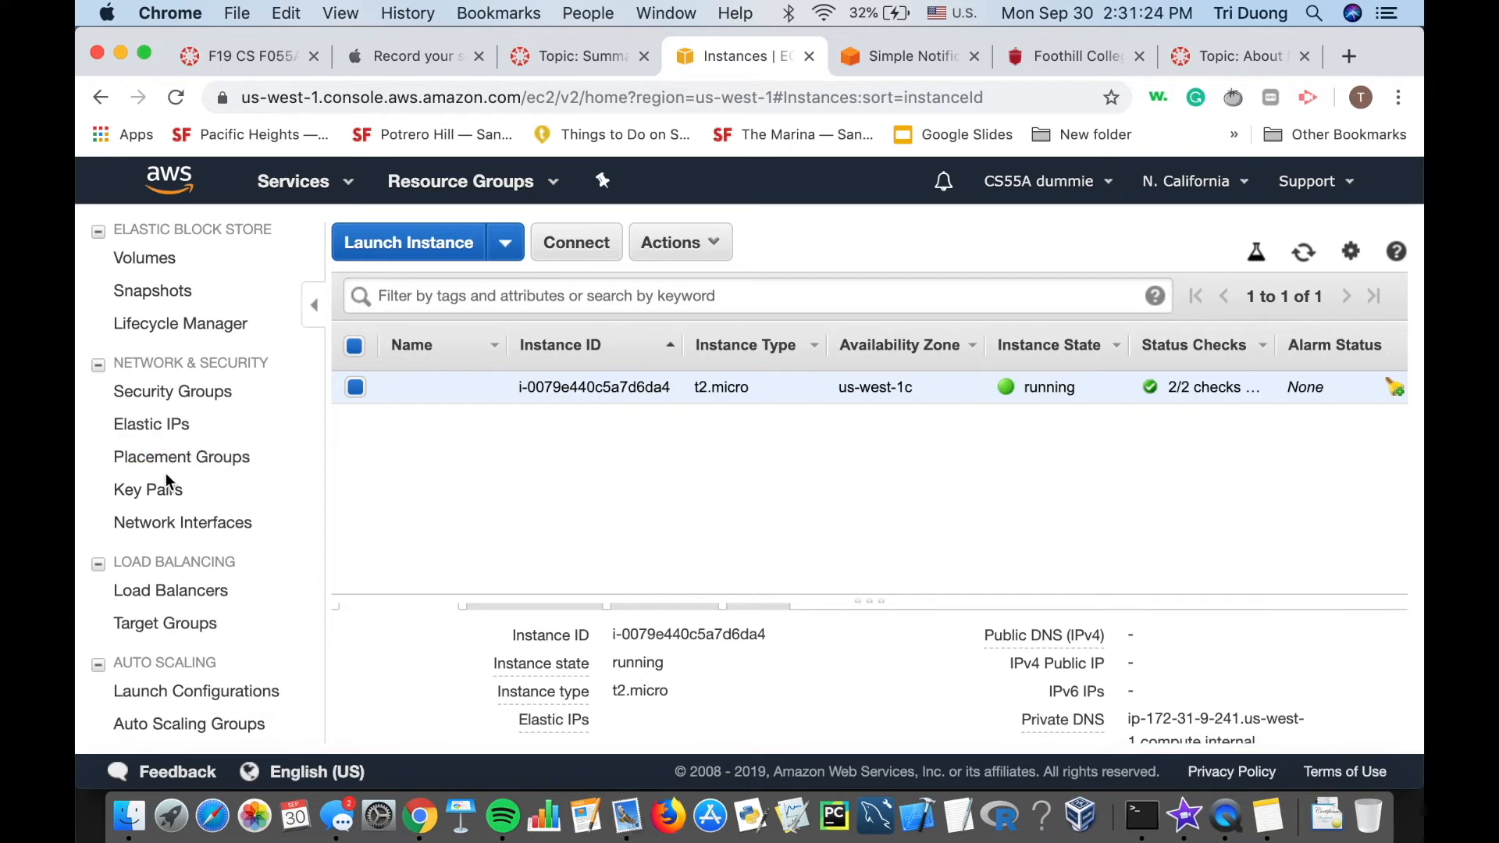
Allocate a new VPC Elastic IP address from the Elastic IP addresses page.
{"action": "left_click", "coordinate": [173, 425]}
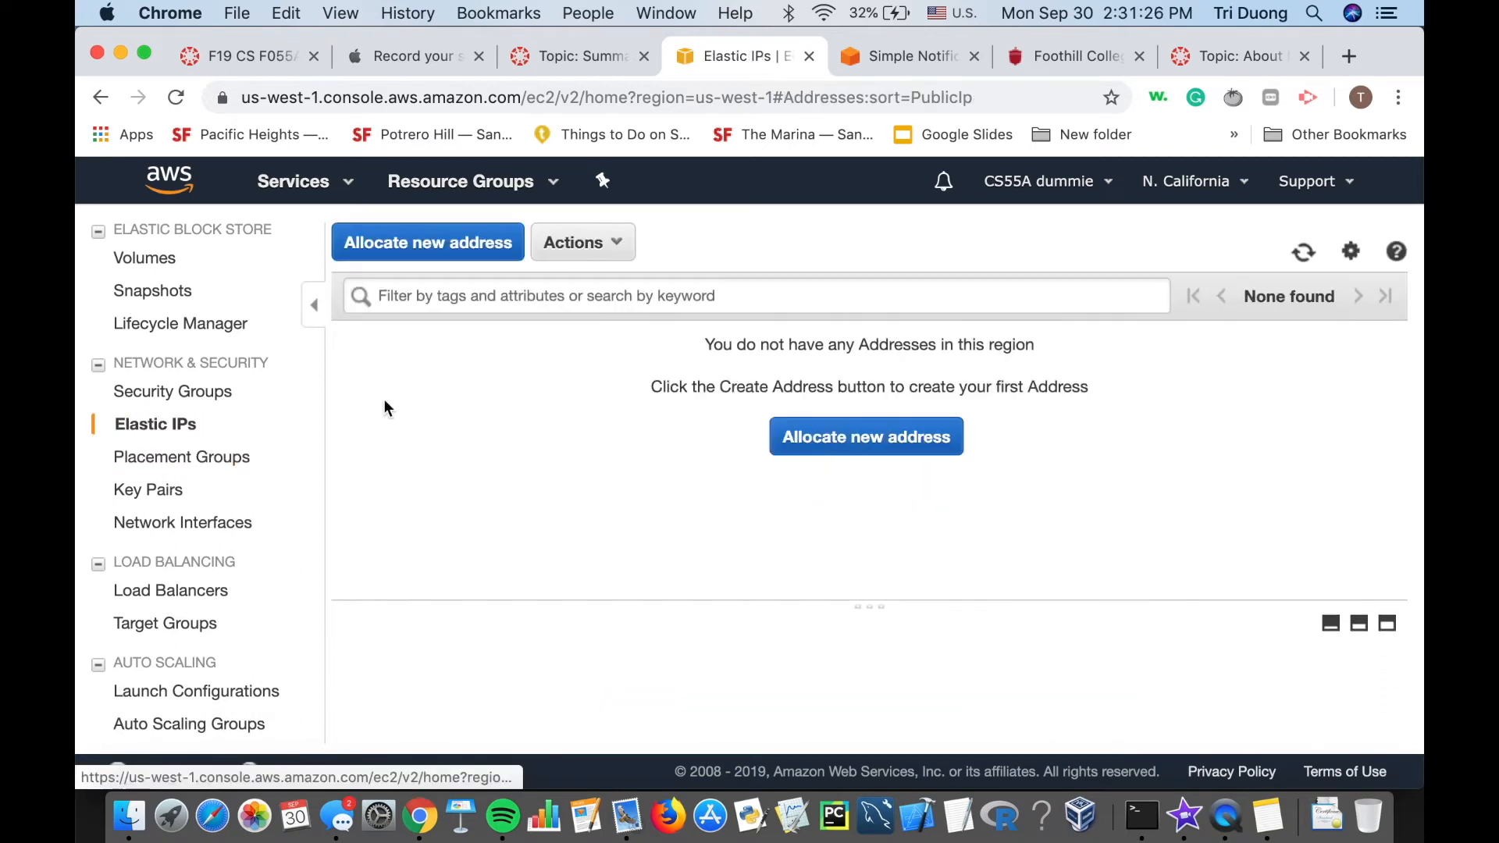
{"action": "left_click", "coordinate": [611, 295]}
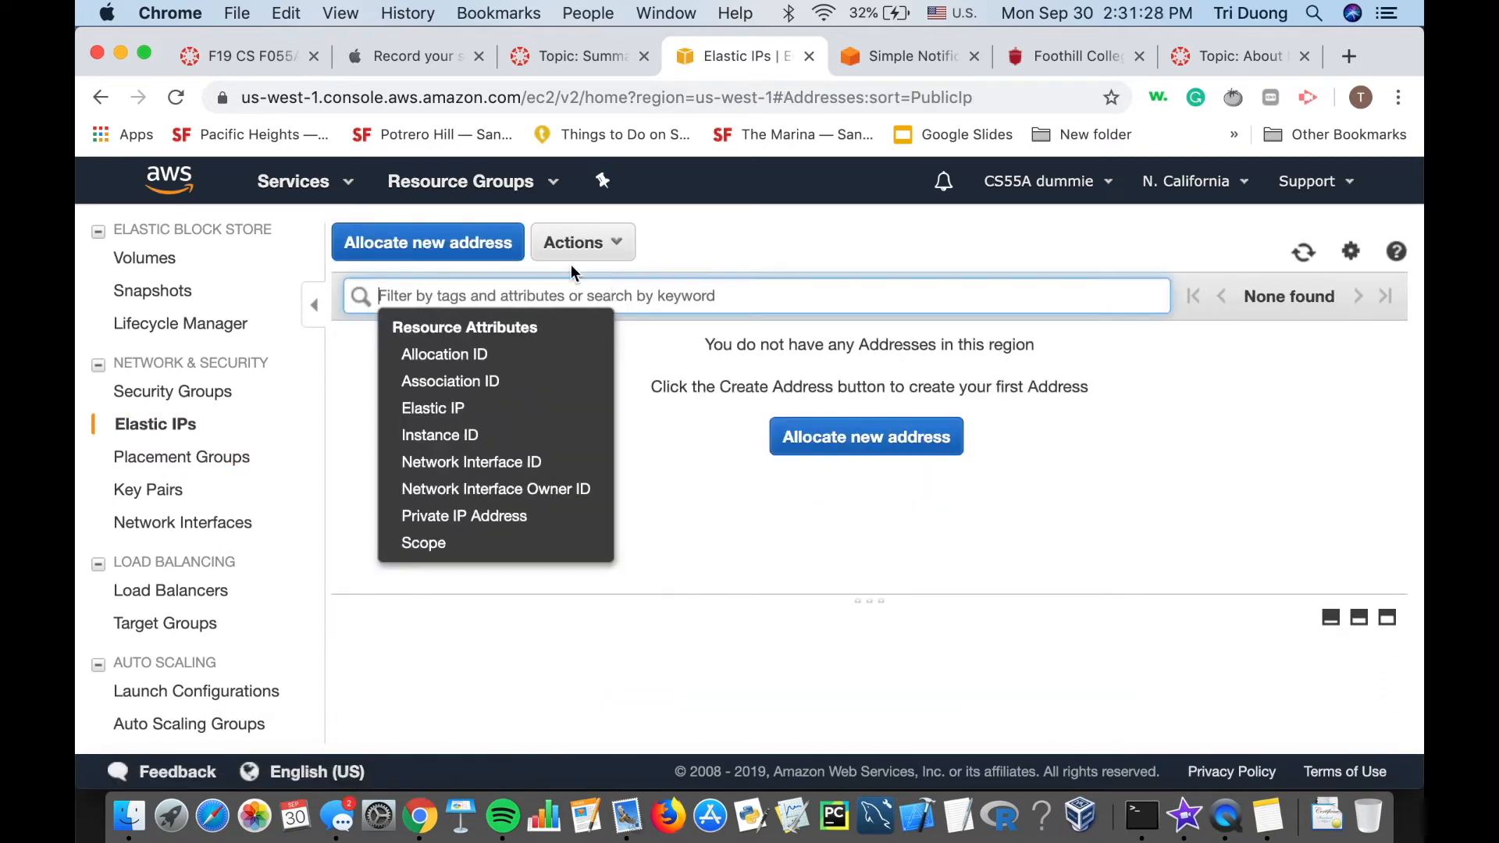
{"action": "left_click", "coordinate": [498, 243]}
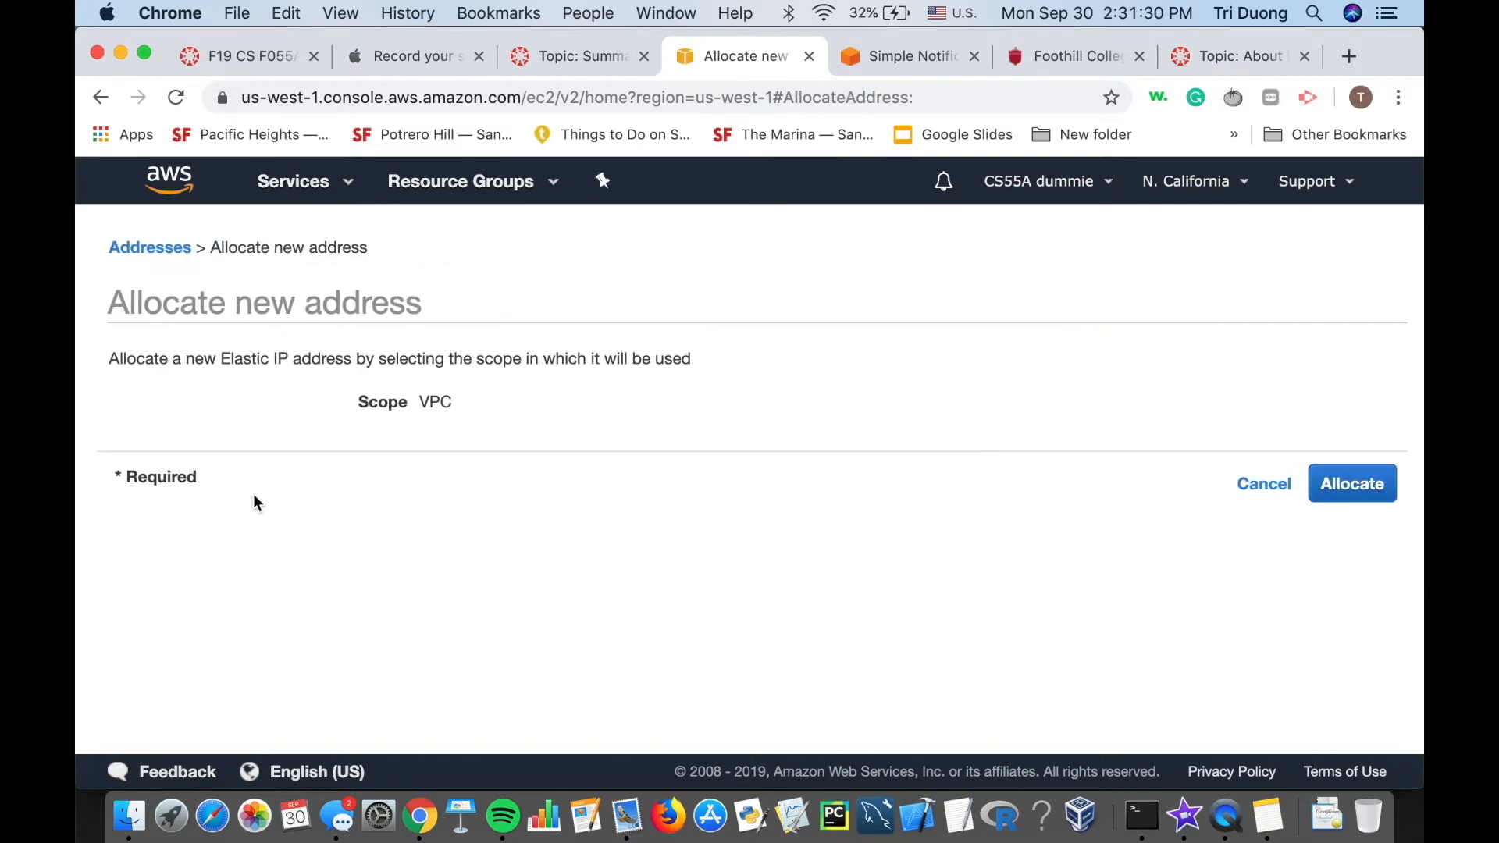
{"action": "left_click", "coordinate": [1387, 486]}
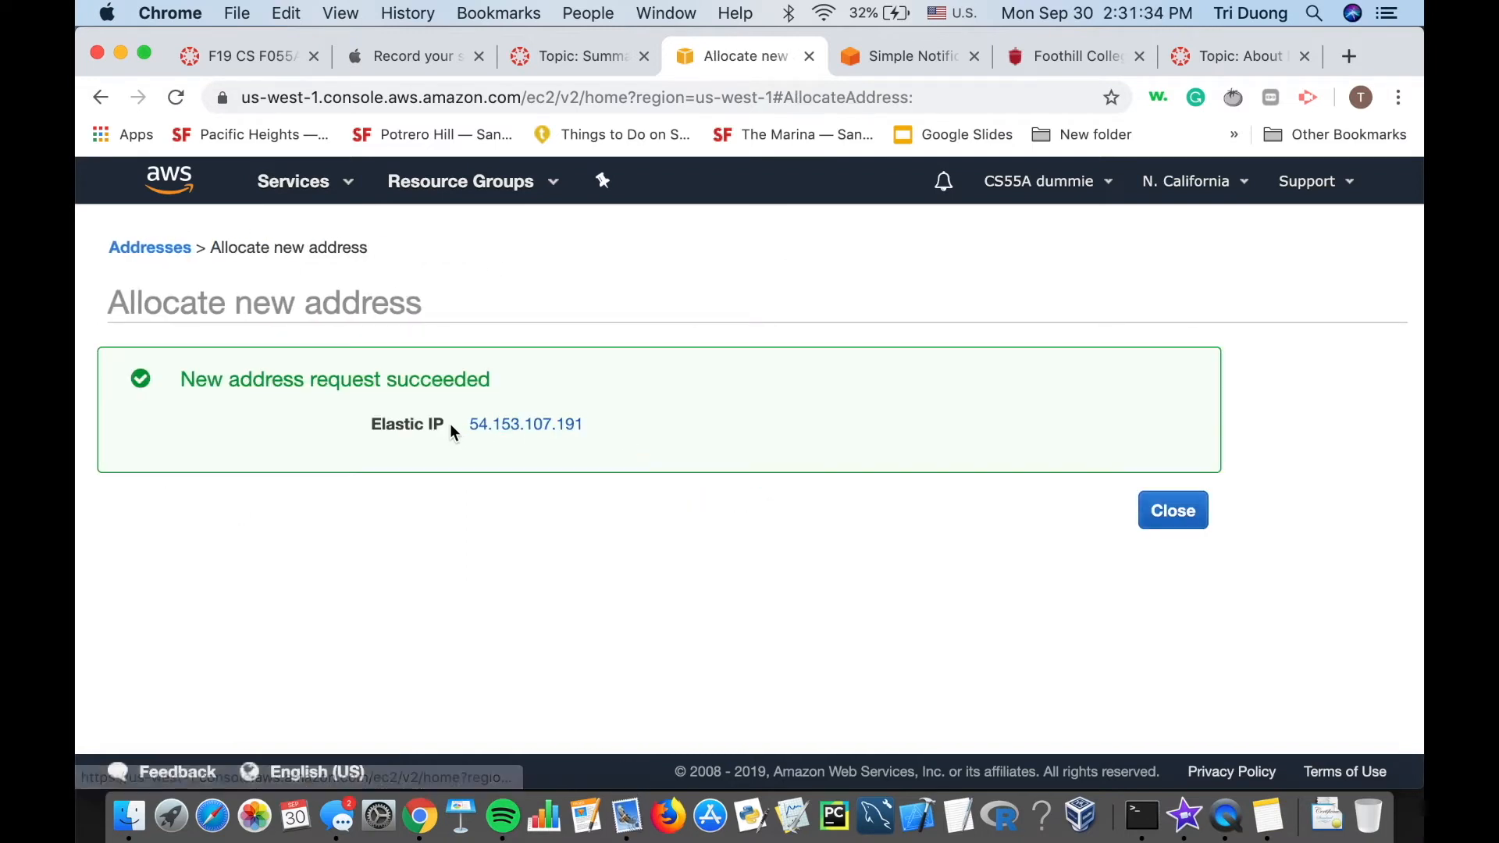
Copy the new Elastic IP 54.153.107.191 and go back to the Elastic IPs list.
{"action": "double_click", "coordinate": [468, 424]}
{"action": "key", "text": "super+c"}
{"action": "left_click", "coordinate": [1178, 478]}
{"action": "left_click", "coordinate": [1173, 509]}
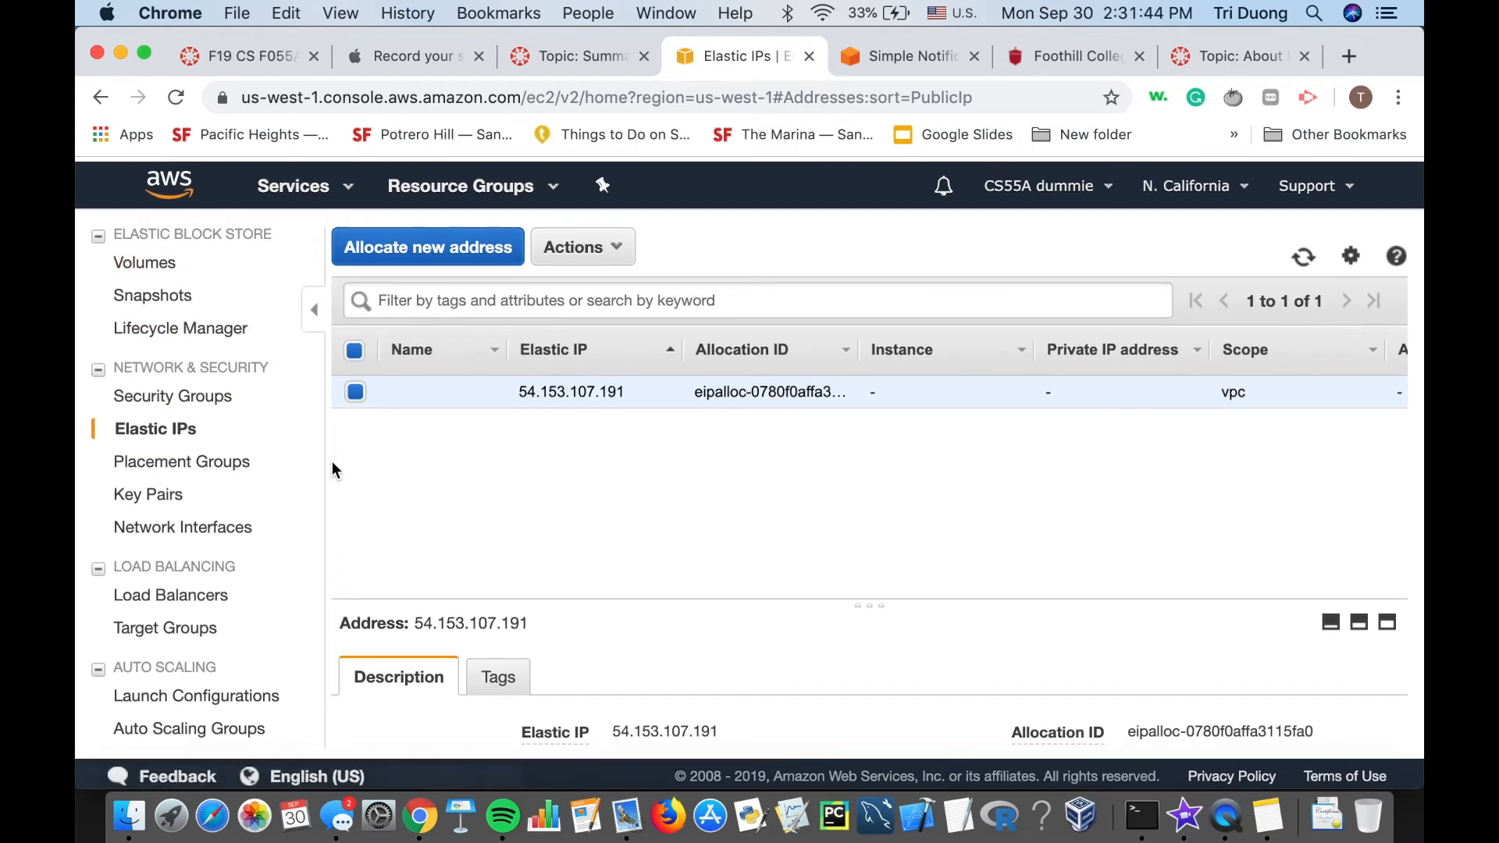
{"action": "scroll", "coordinate": [234, 437], "scroll_direction": "up", "scroll_amount": 10}
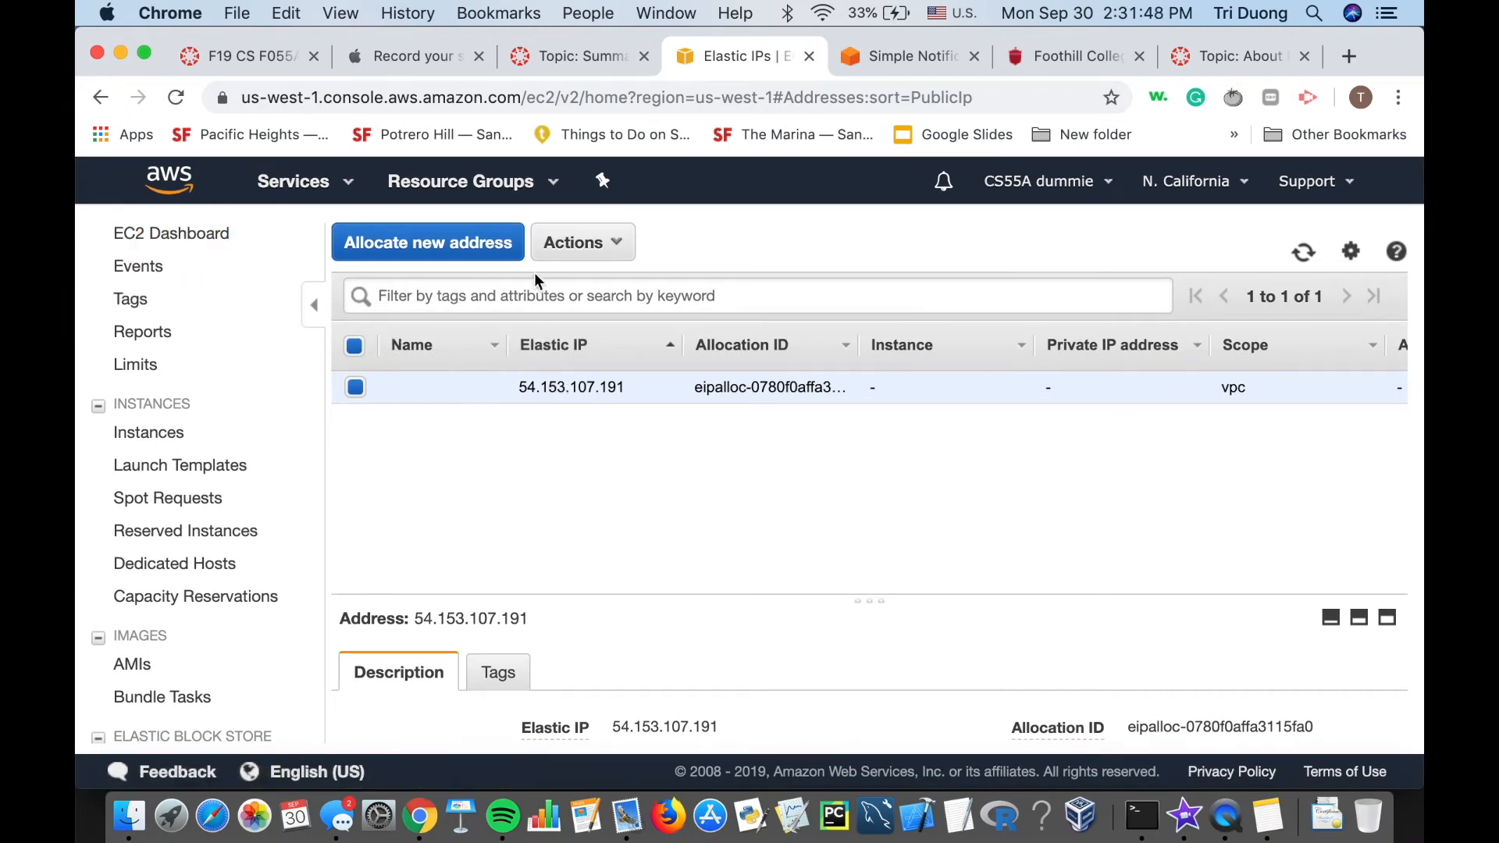
Associate Elastic IP 54.153.107.191 with instance i-0079e440c5a7d6da4, private IP 172.31.9.241.
{"action": "left_click", "coordinate": [574, 247]}
{"action": "left_click", "coordinate": [617, 311]}
{"action": "scroll", "coordinate": [617, 457], "scroll_direction": "down", "scroll_amount": 2}
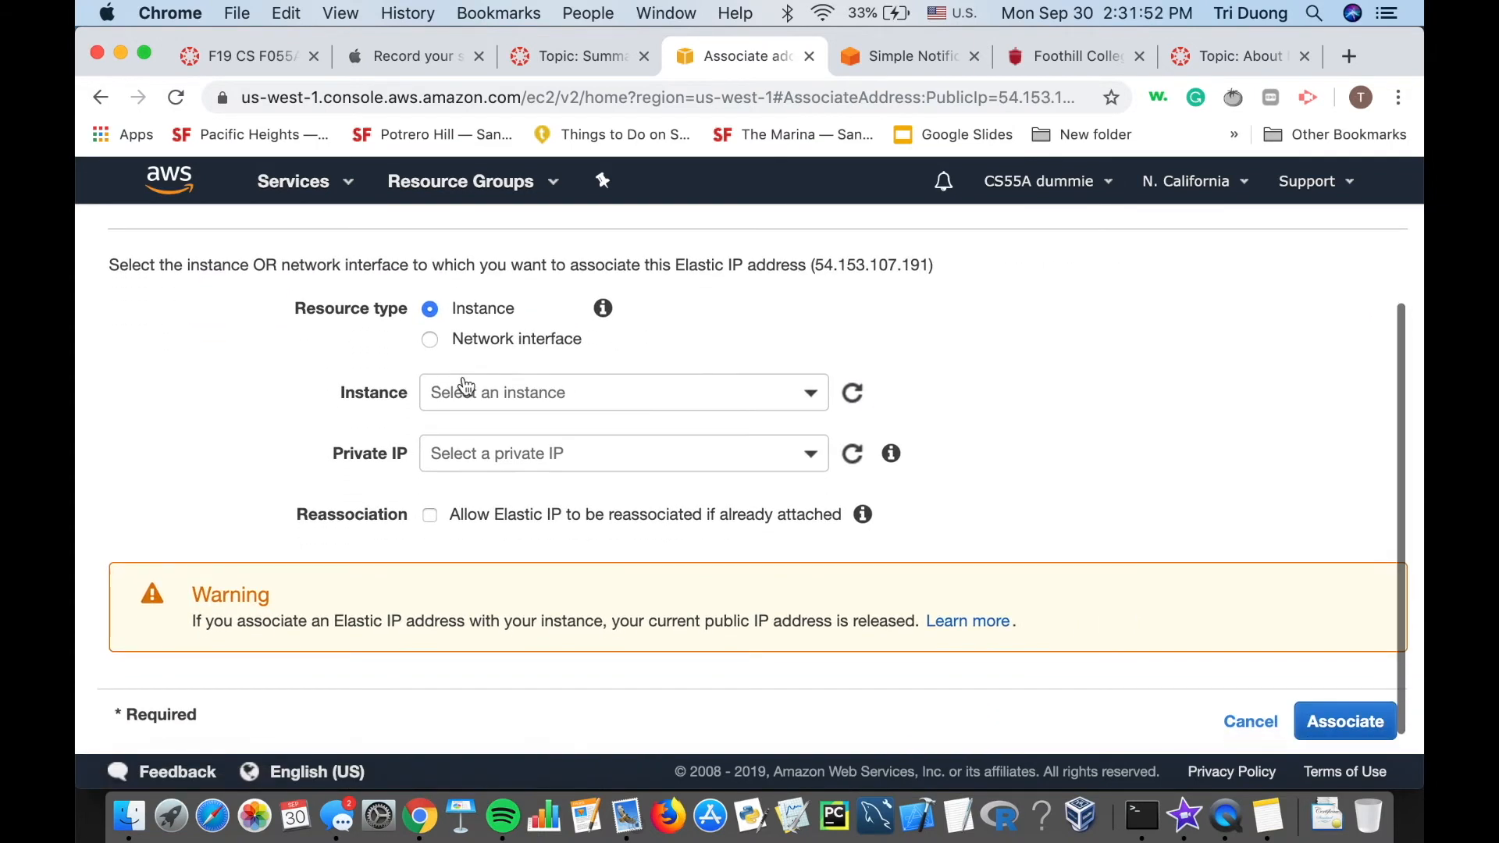
{"action": "left_click", "coordinate": [485, 392]}
{"action": "left_click", "coordinate": [520, 515]}
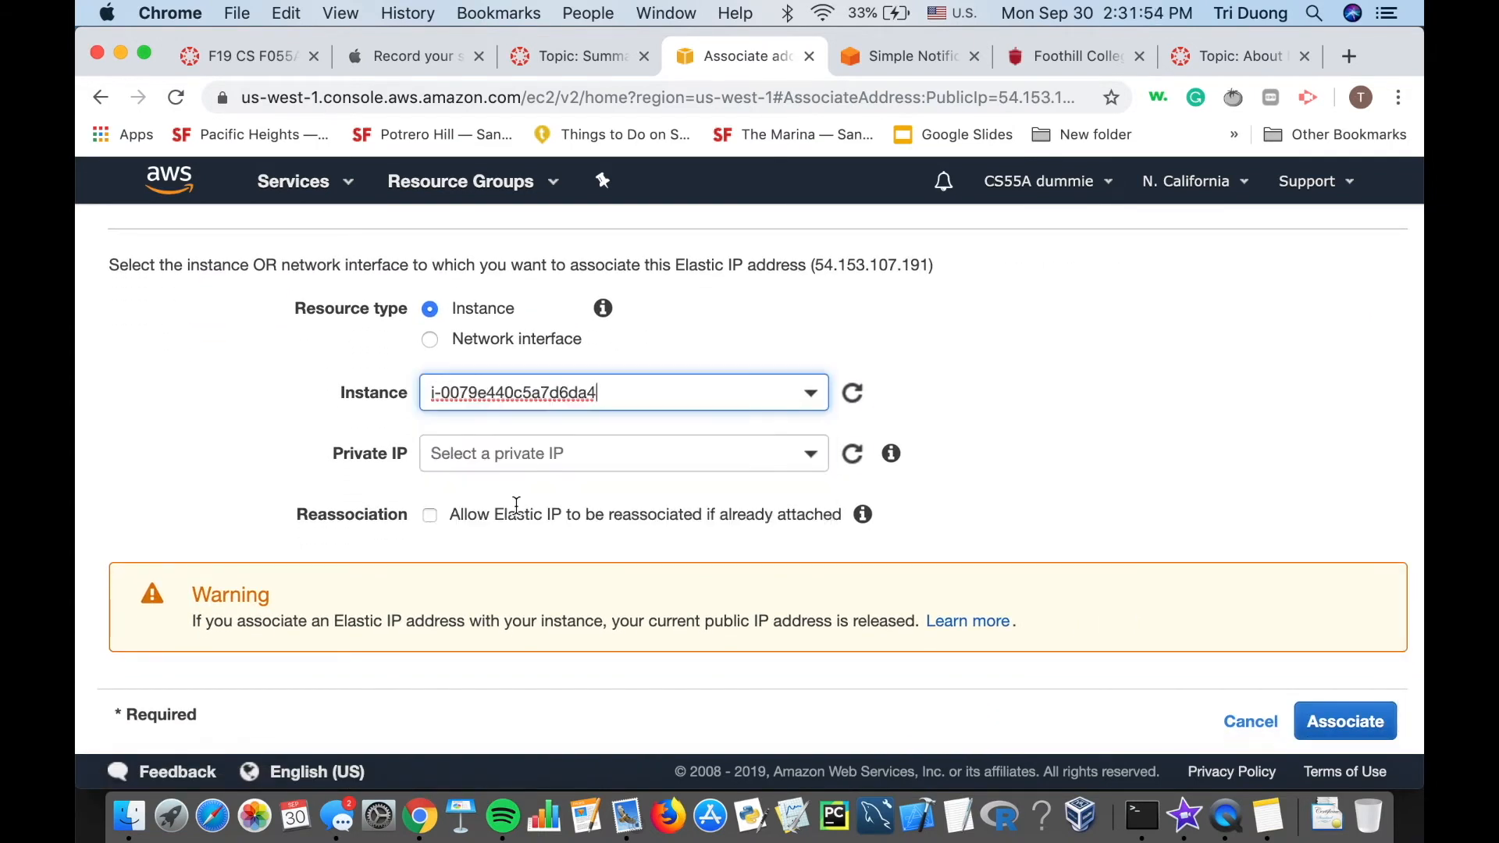
{"action": "left_click", "coordinate": [613, 443]}
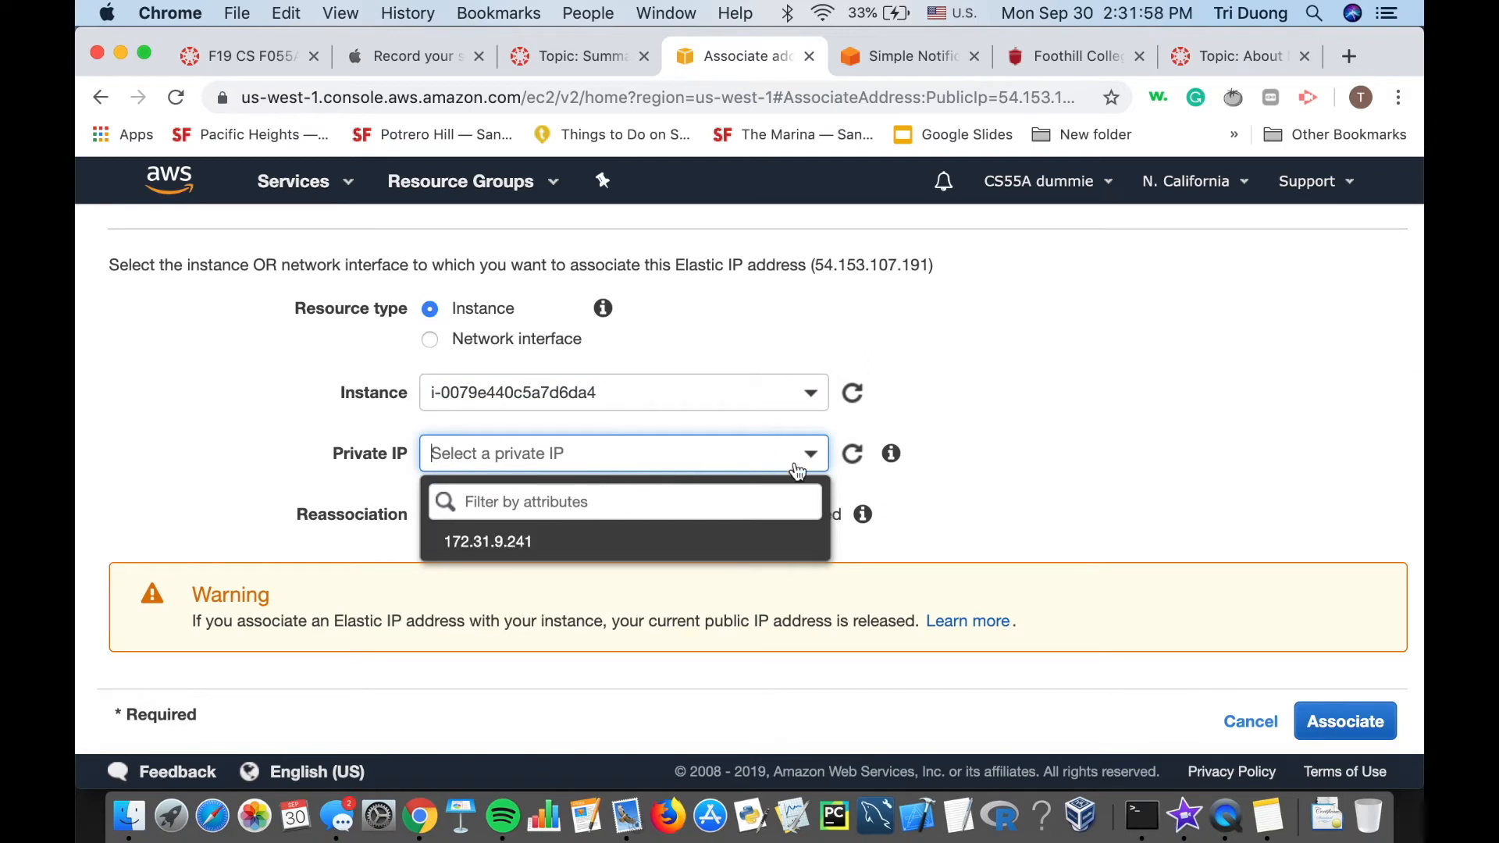
{"action": "left_click", "coordinate": [1063, 370]}
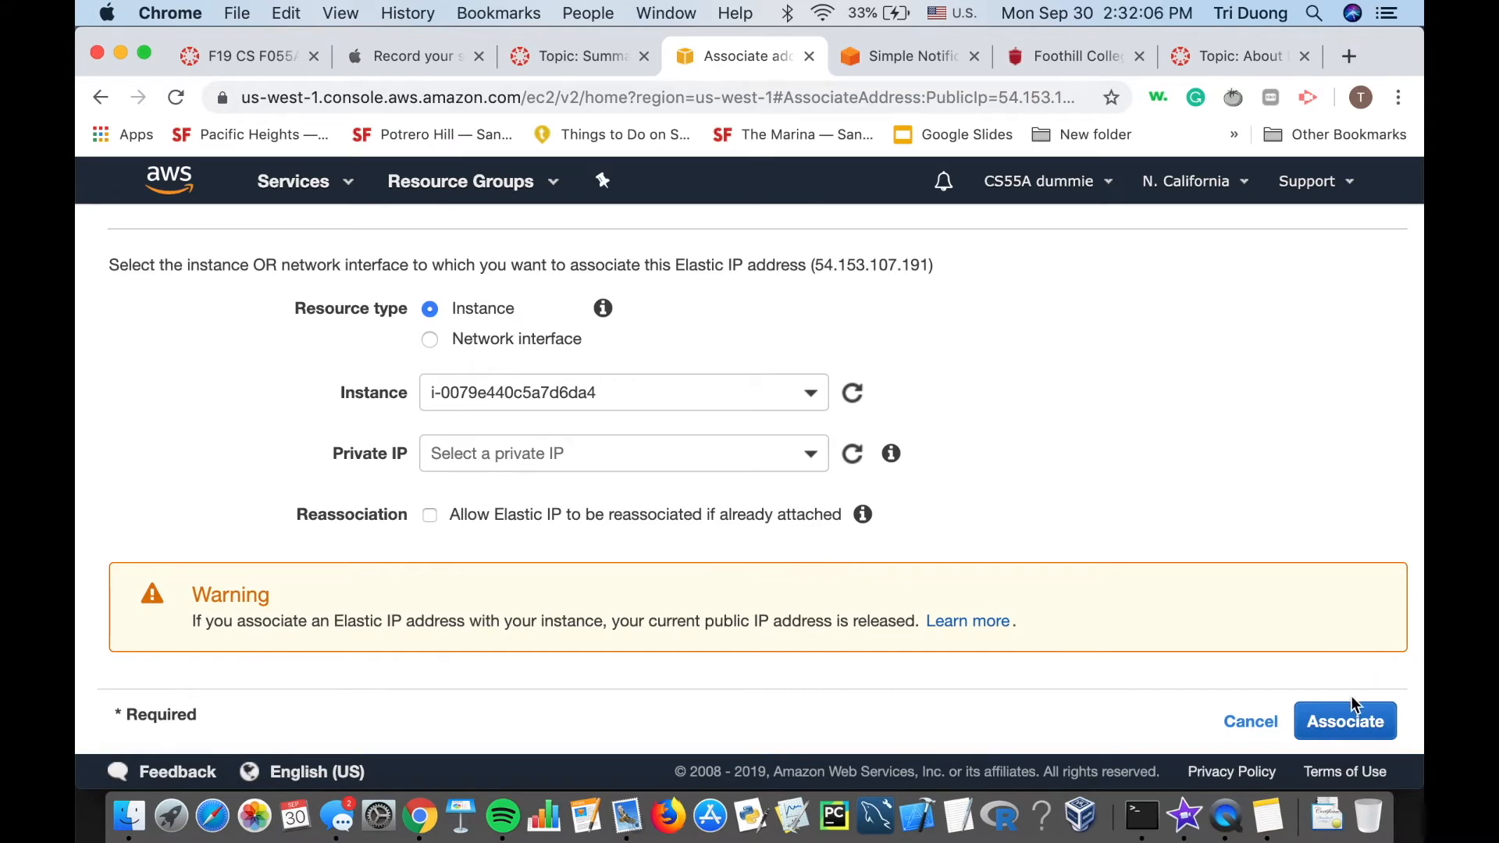
{"action": "left_click", "coordinate": [1348, 723]}
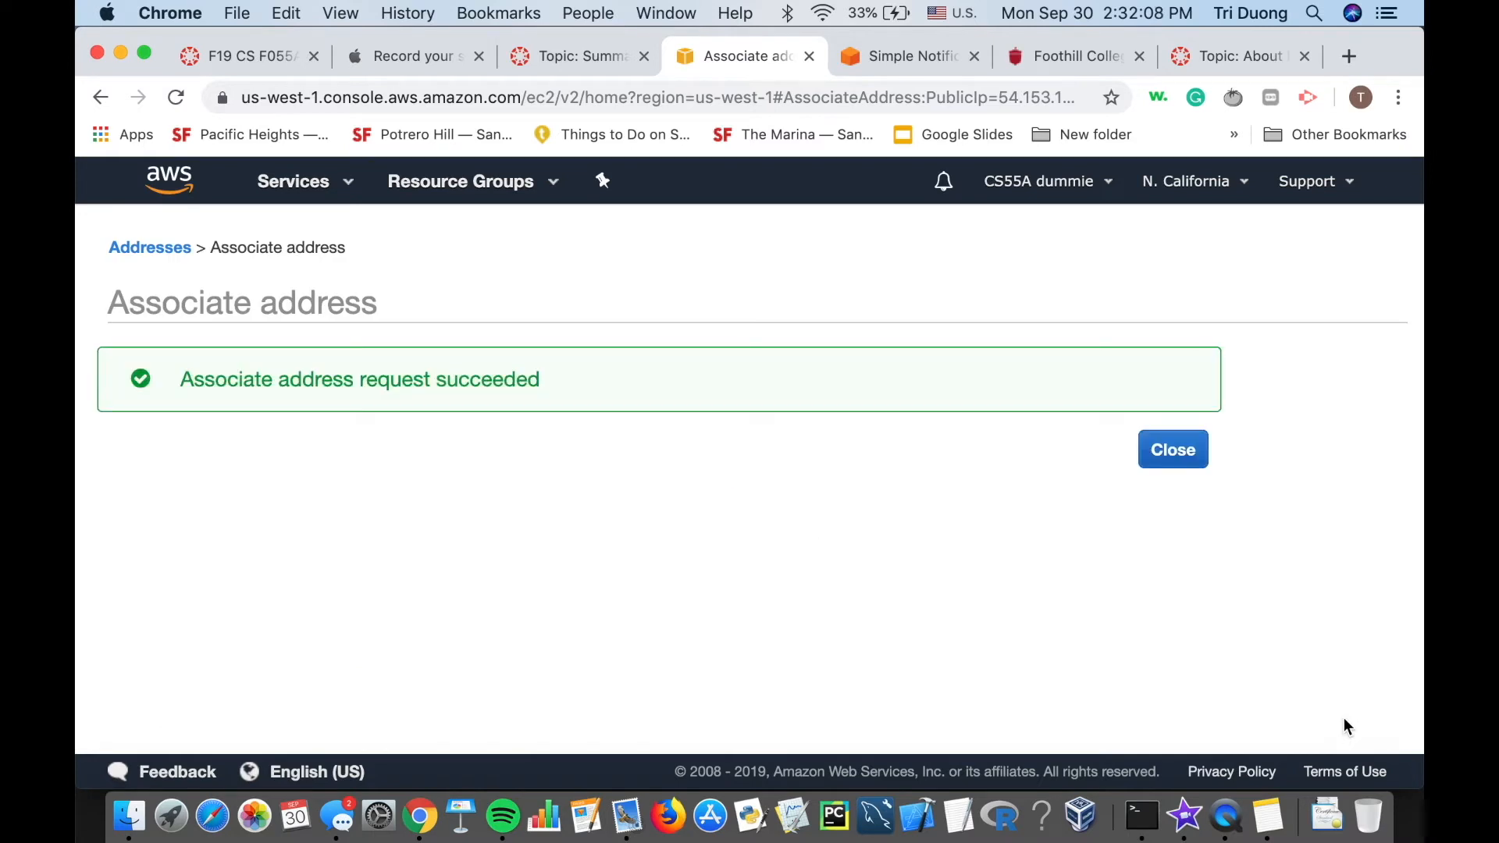
{"action": "left_click", "coordinate": [1197, 461]}
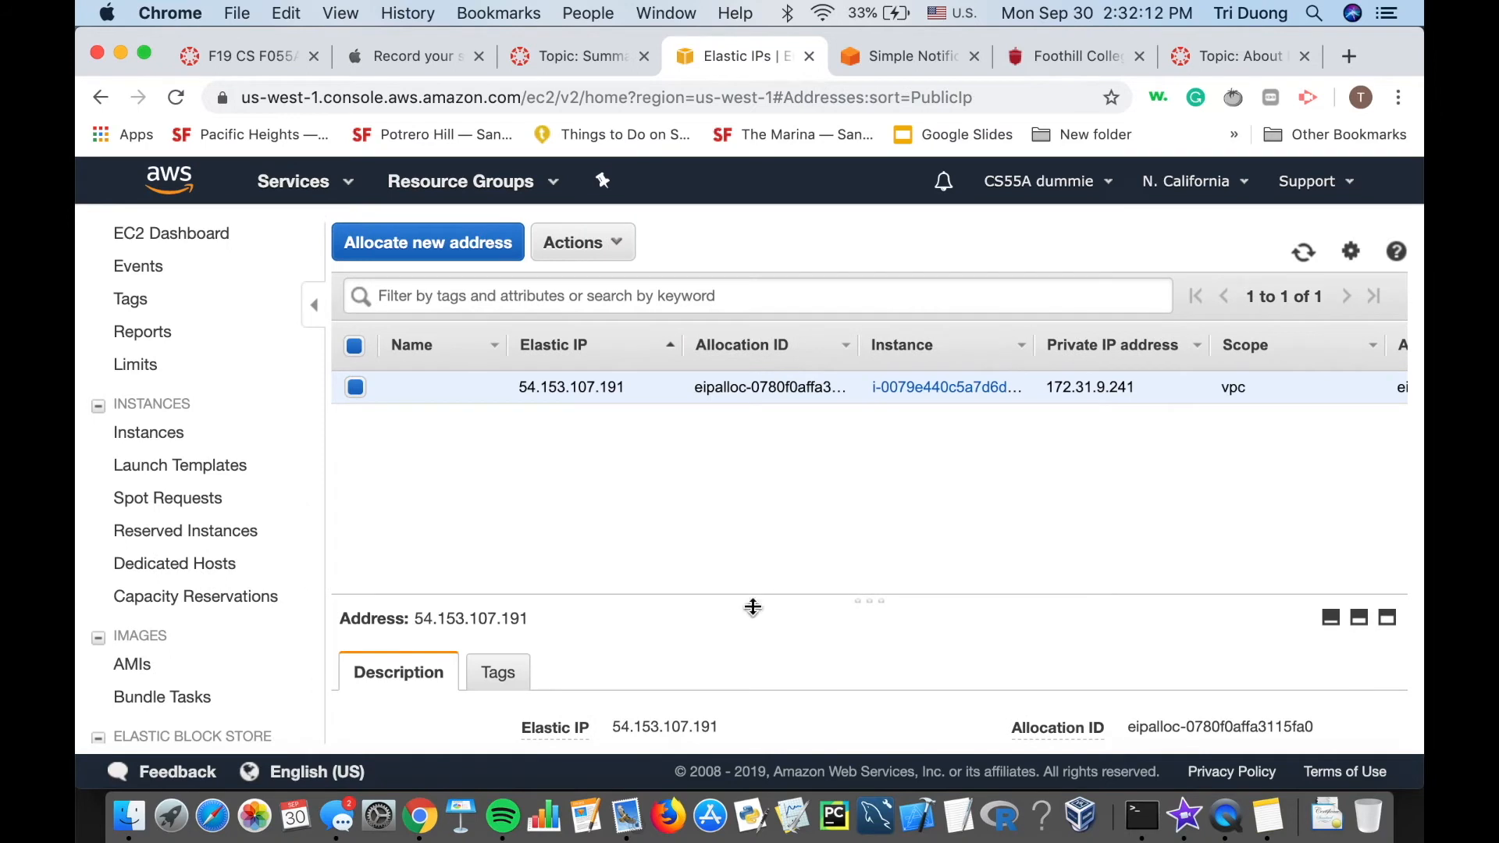
Open the EC2 Instances list and copy the running instance's public IP 54.153.107.191.
{"action": "left_click_drag", "start_coordinate": [1141, 816], "coordinate": [1167, 831]}
{"action": "left_click", "coordinate": [156, 437]}
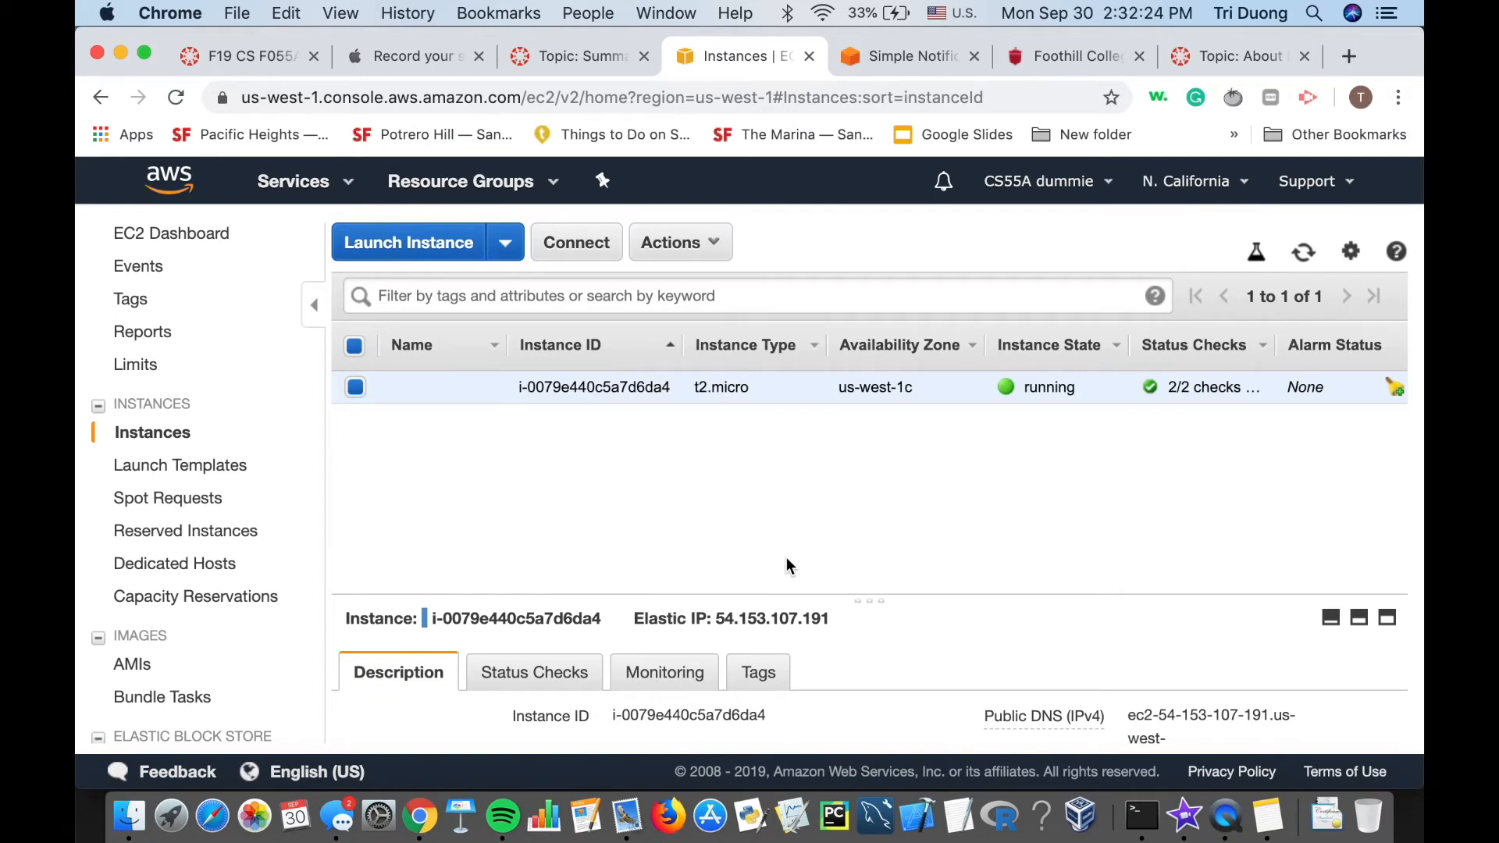
{"action": "left_click_drag", "start_coordinate": [869, 602], "coordinate": [968, 284]}
{"action": "left_click", "coordinate": [915, 610]}
{"action": "scroll", "coordinate": [915, 610], "scroll_direction": "down", "scroll_amount": 4}
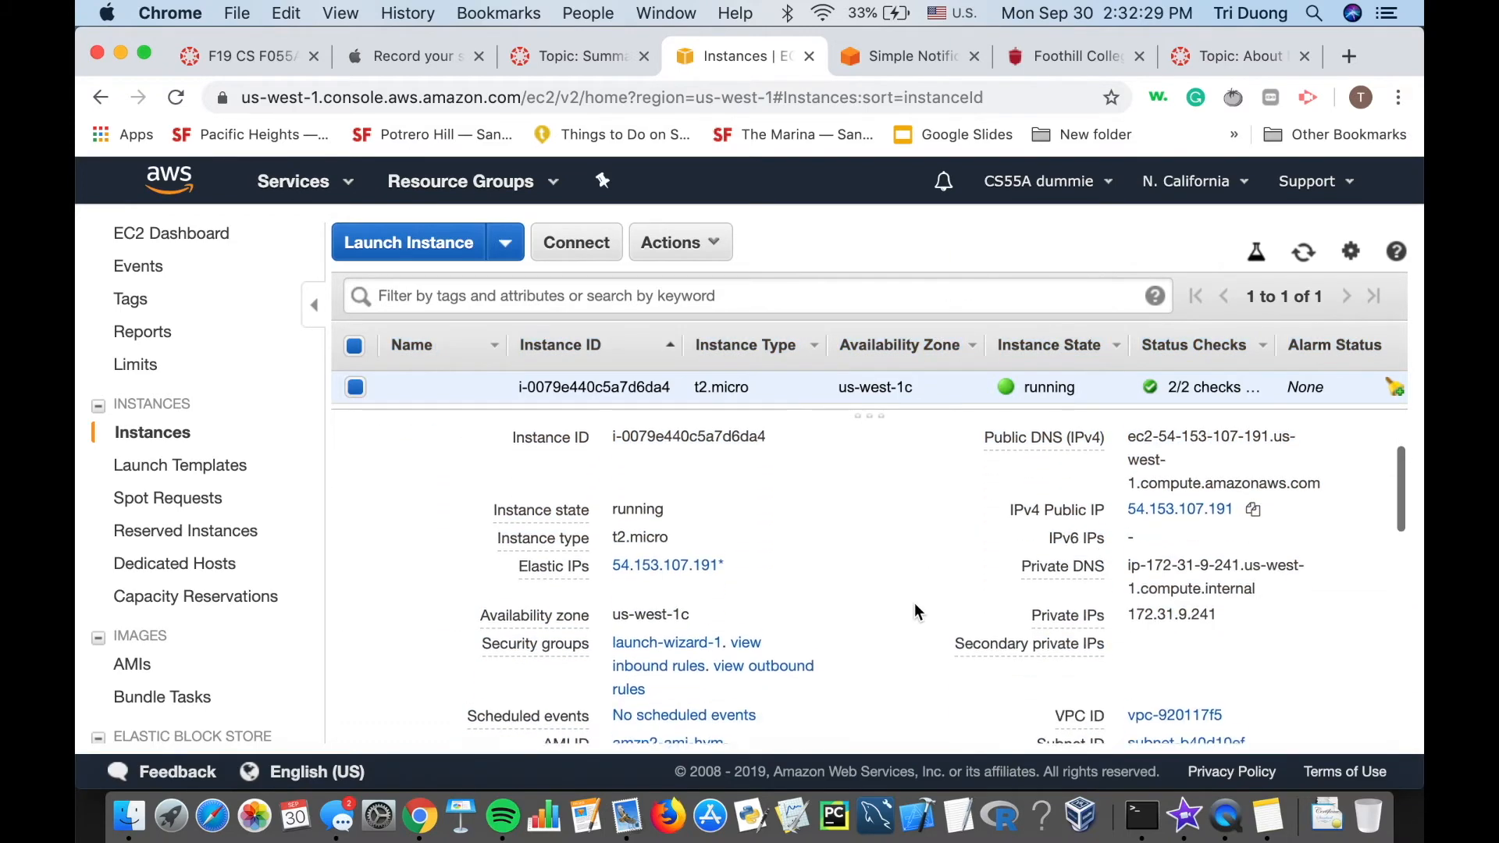
{"action": "scroll", "coordinate": [917, 612], "scroll_direction": "up", "scroll_amount": 3}
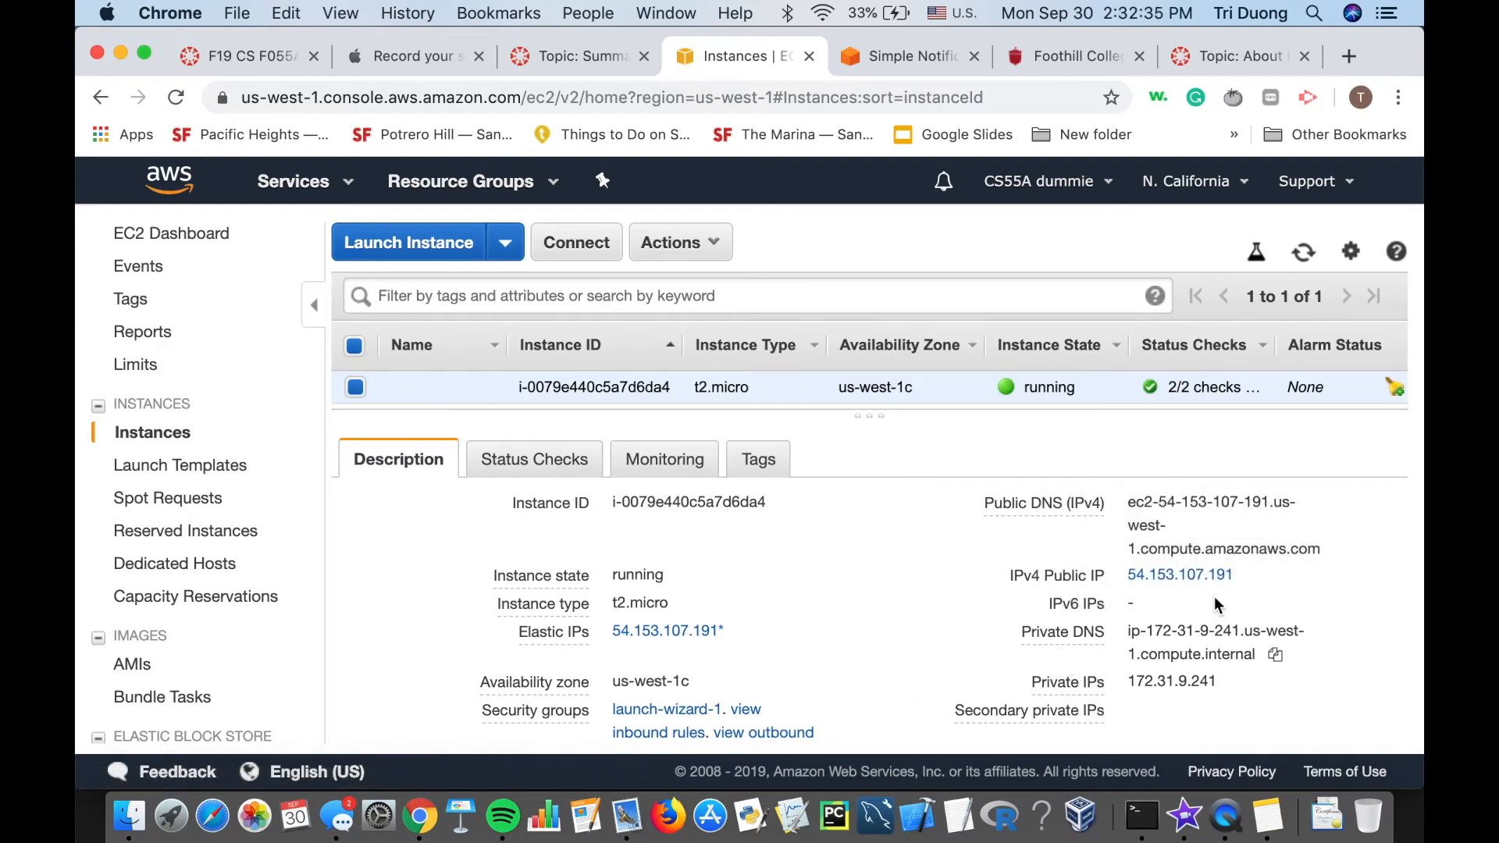
{"action": "left_click", "coordinate": [1252, 577]}
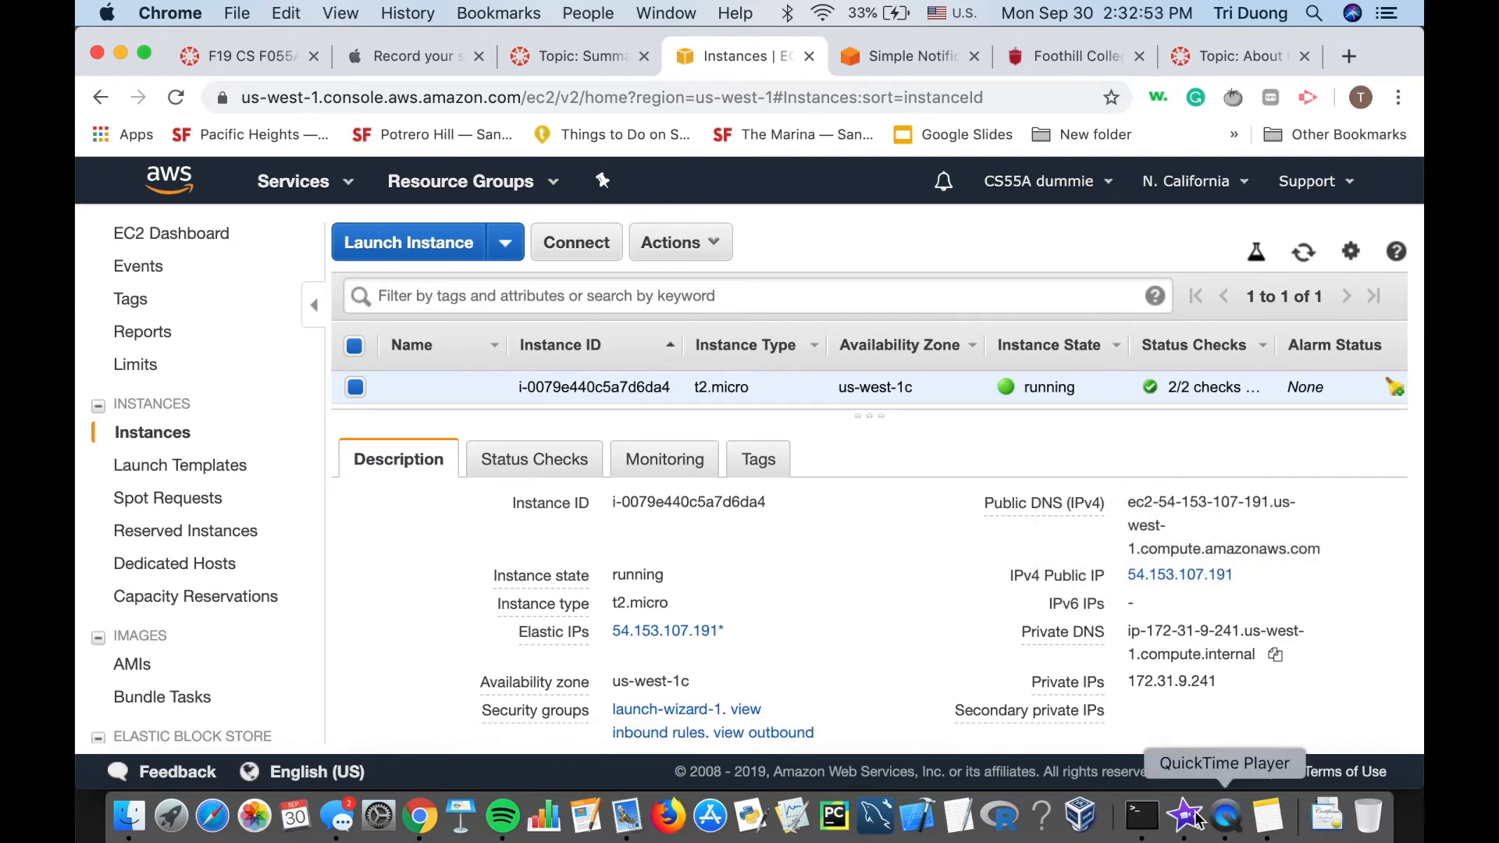
{"action": "left_click", "coordinate": [1142, 816]}
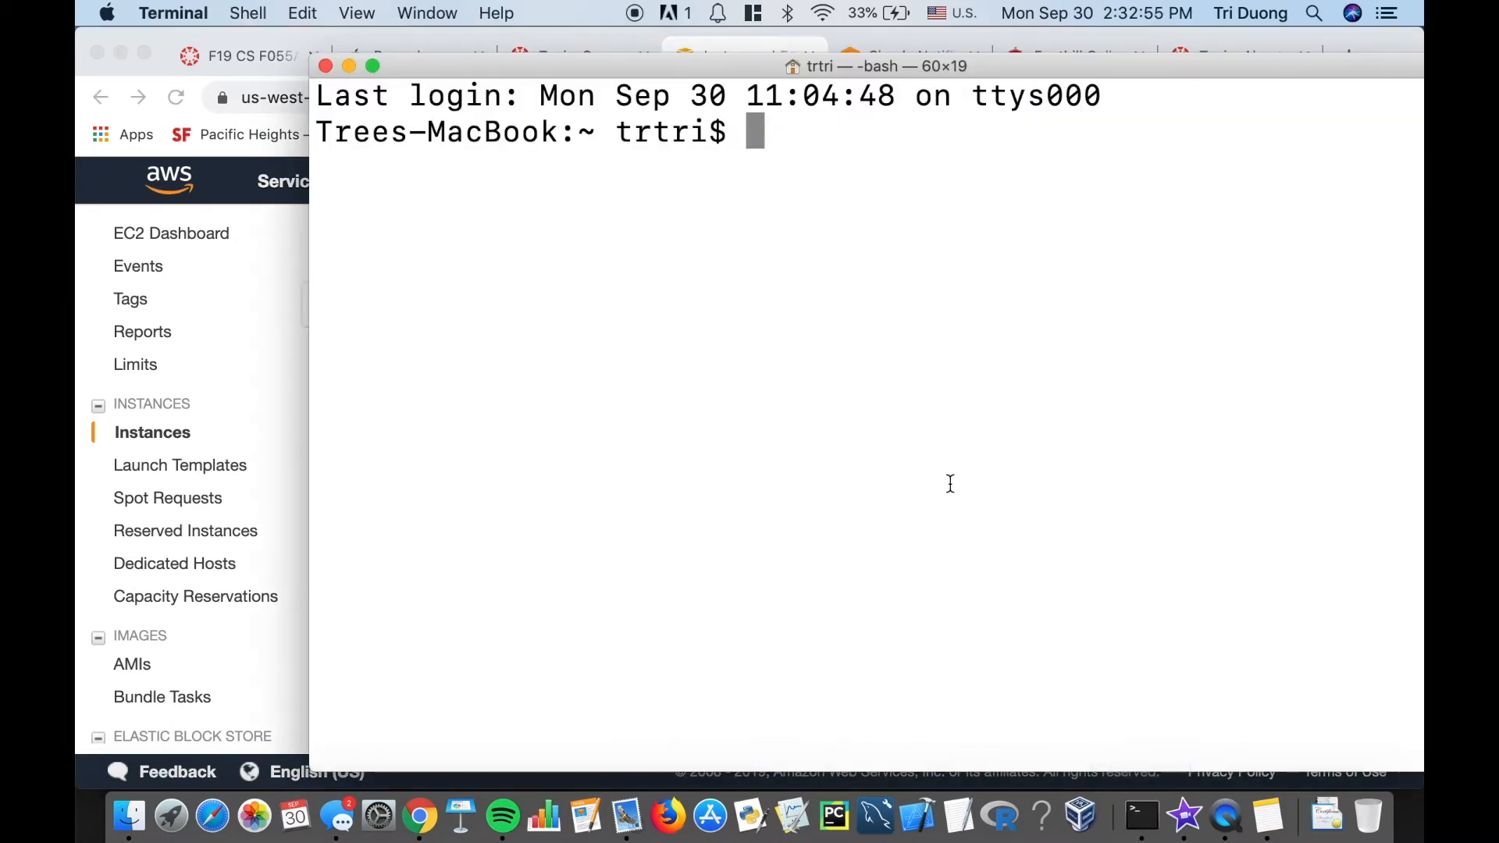
{"action": "type", "text": "ude"}
{"action": "key", "text": "BackSpace"}
{"action": "key", "text": "BackSpace"}
{"action": "key", "text": "BackSpace"}
{"action": "type", "text": "sudo"}
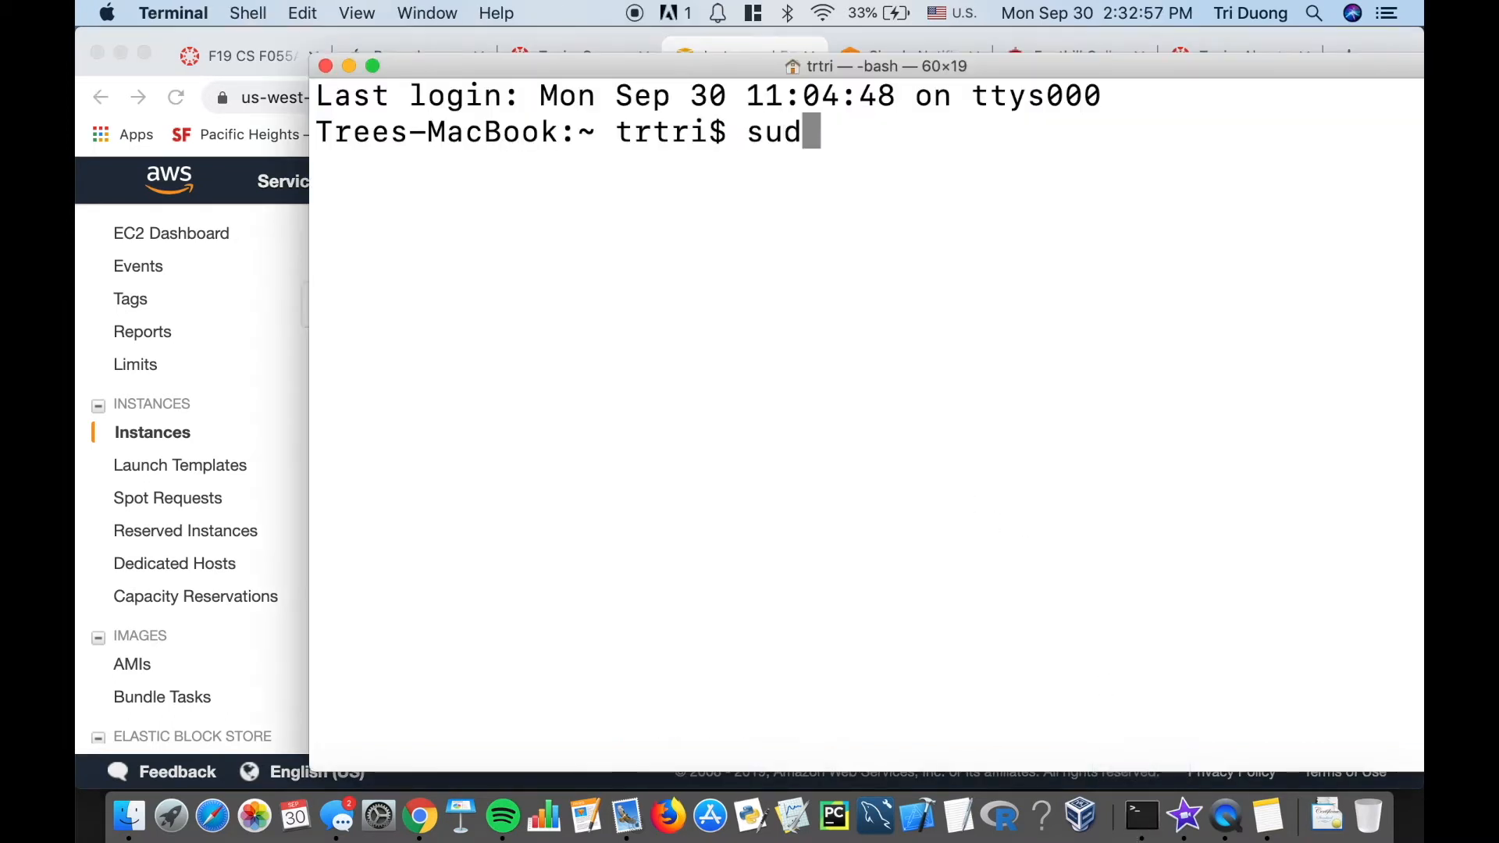
{"action": "key", "text": "BackSpace"}
{"action": "key", "text": "BackSpace"}
{"action": "key", "text": "BackSpace"}
{"action": "key", "text": "BackSpace"}
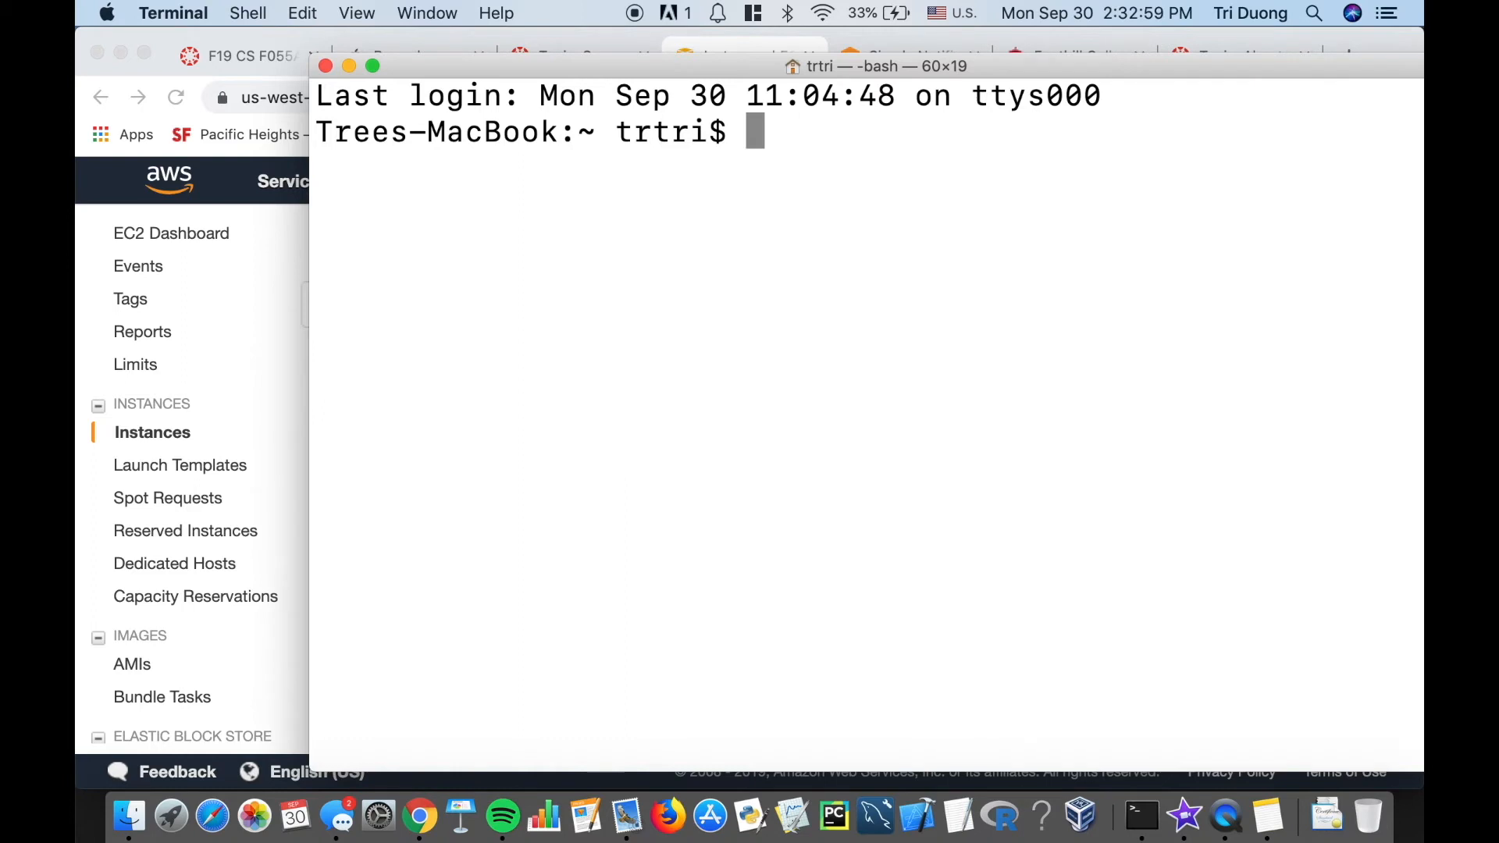
{"action": "type", "text": "s"}
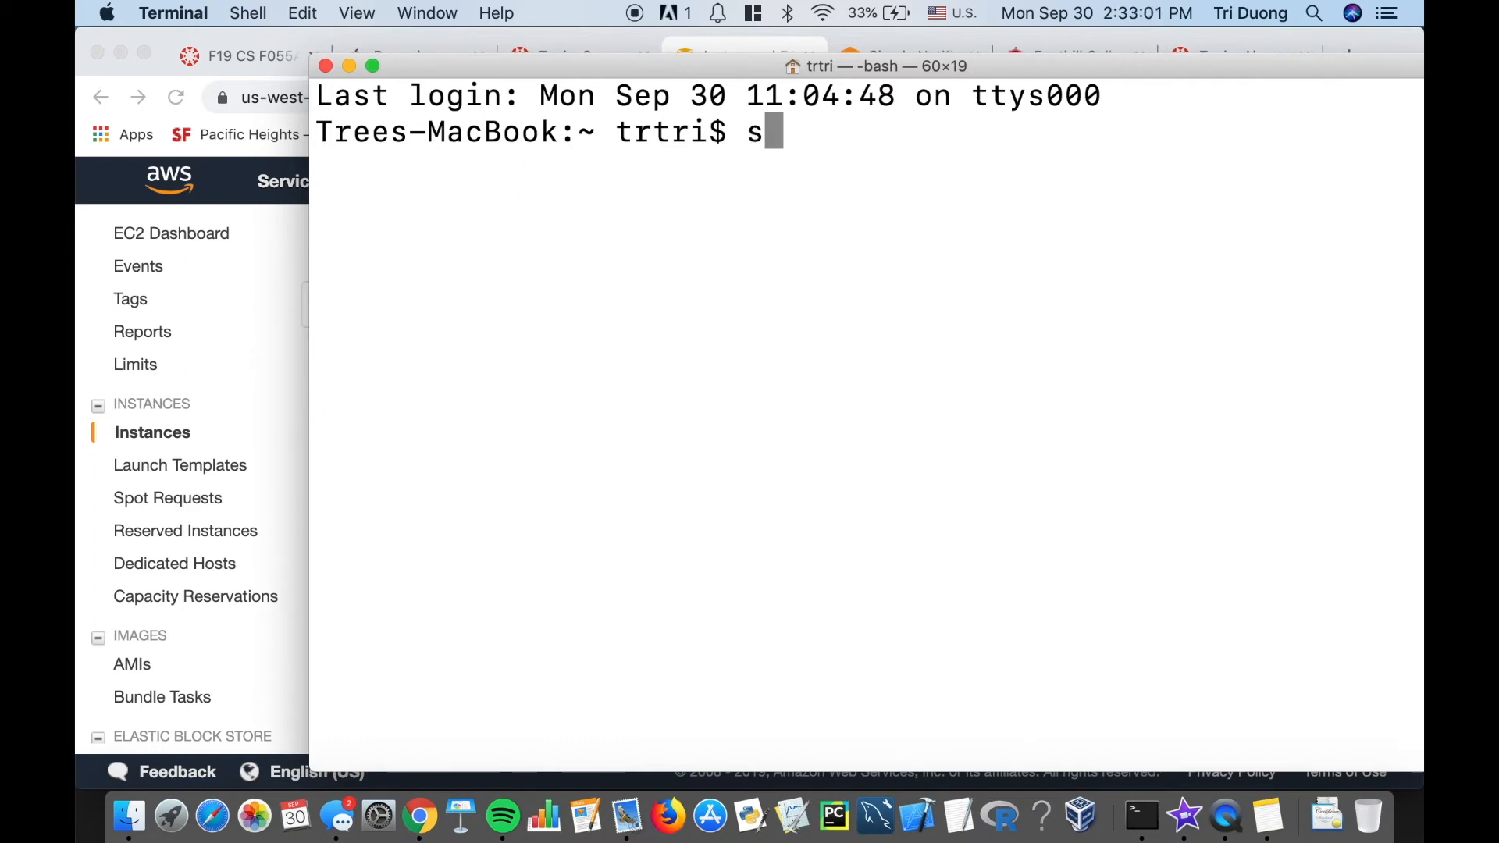
{"action": "key", "text": "BackSpace"}
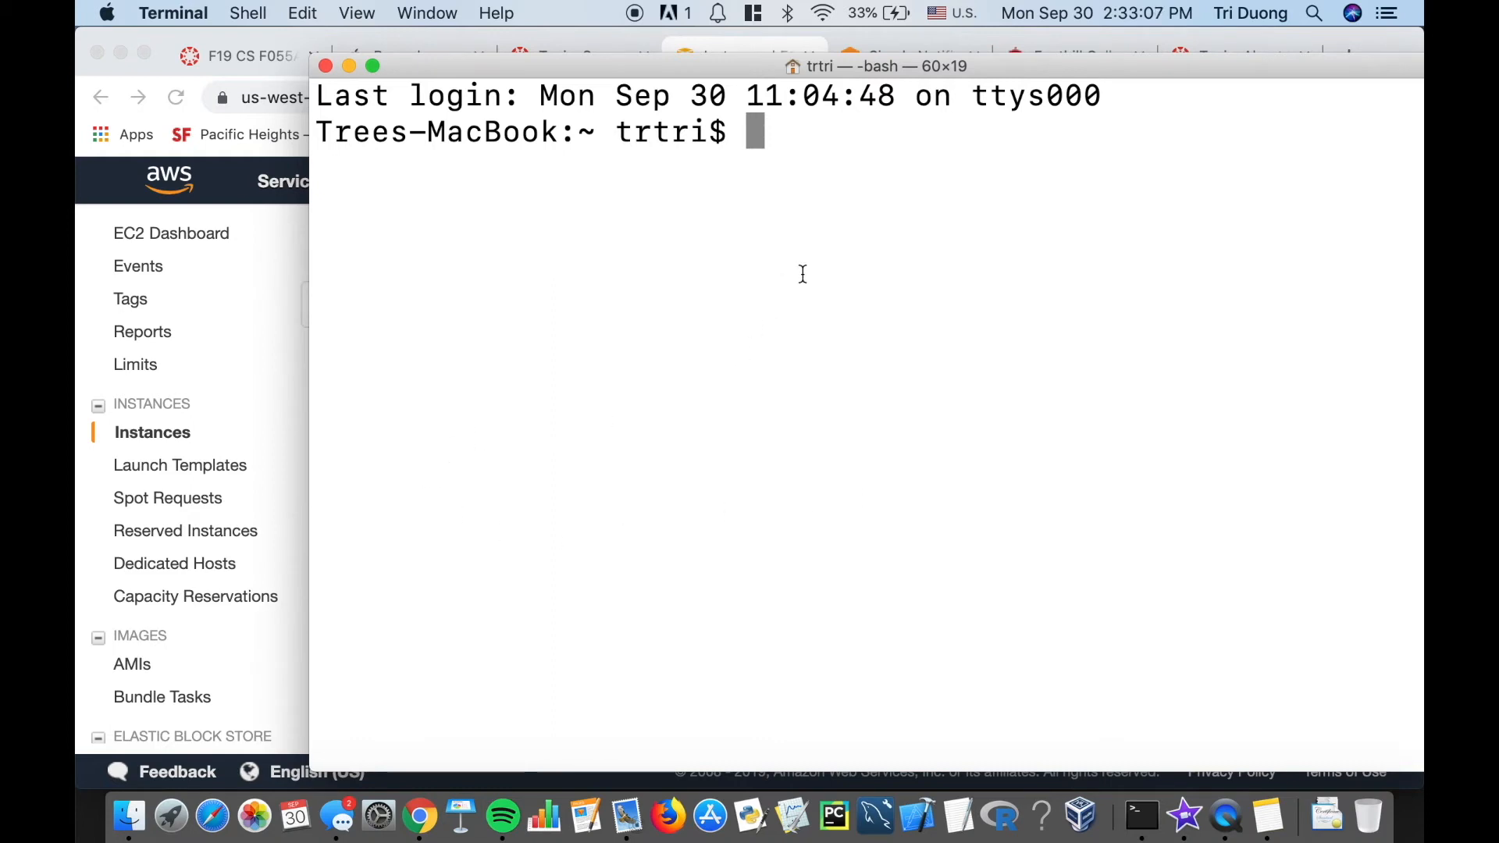
{"action": "type", "text": "ssh"}
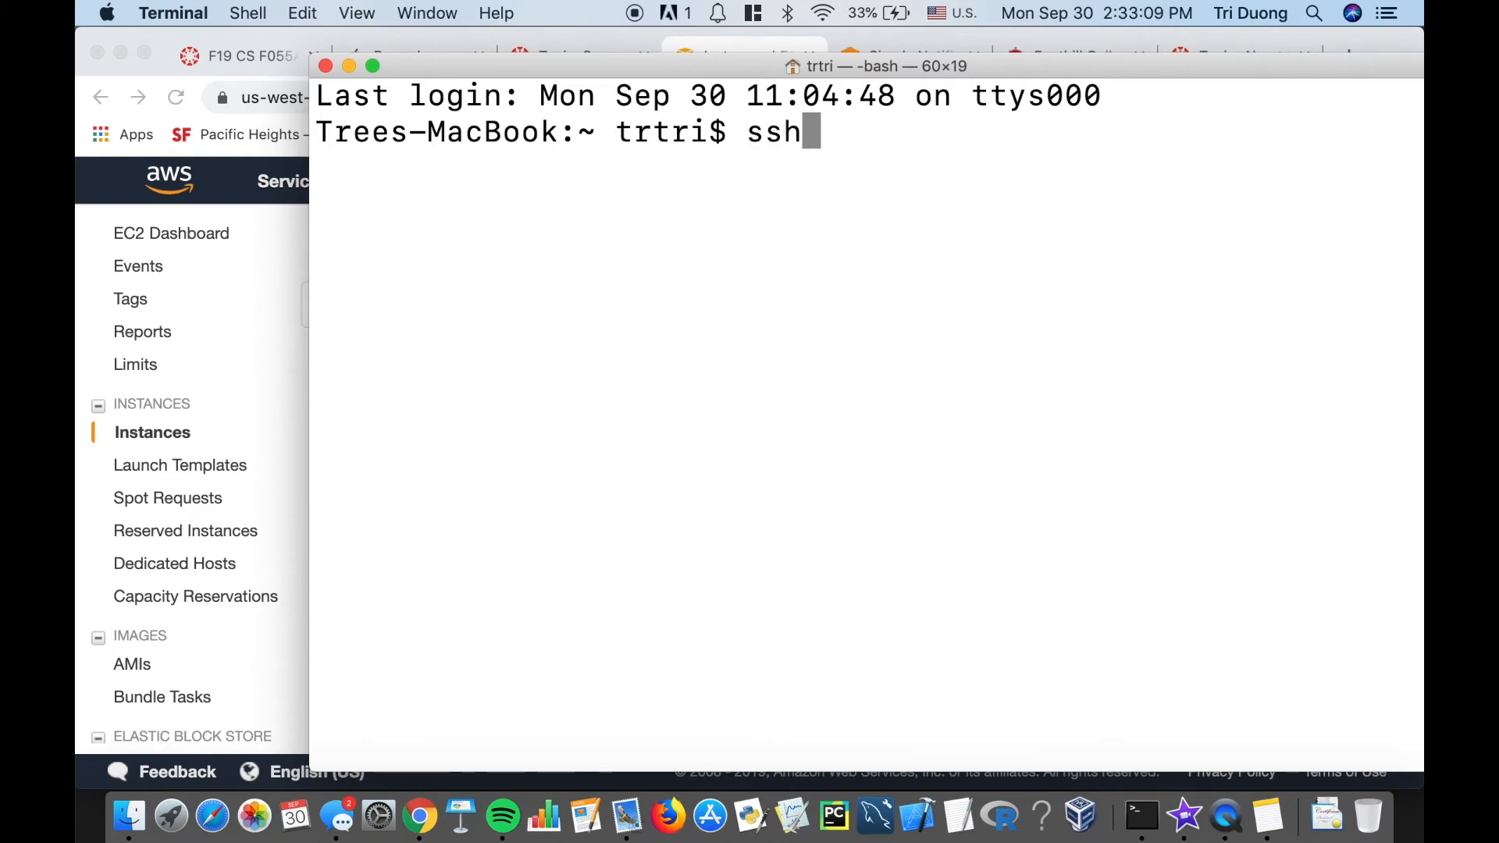
{"action": "type", "text": " -"}
{"action": "key", "text": "BackSpace"}
{"action": "type", "text": "i"}
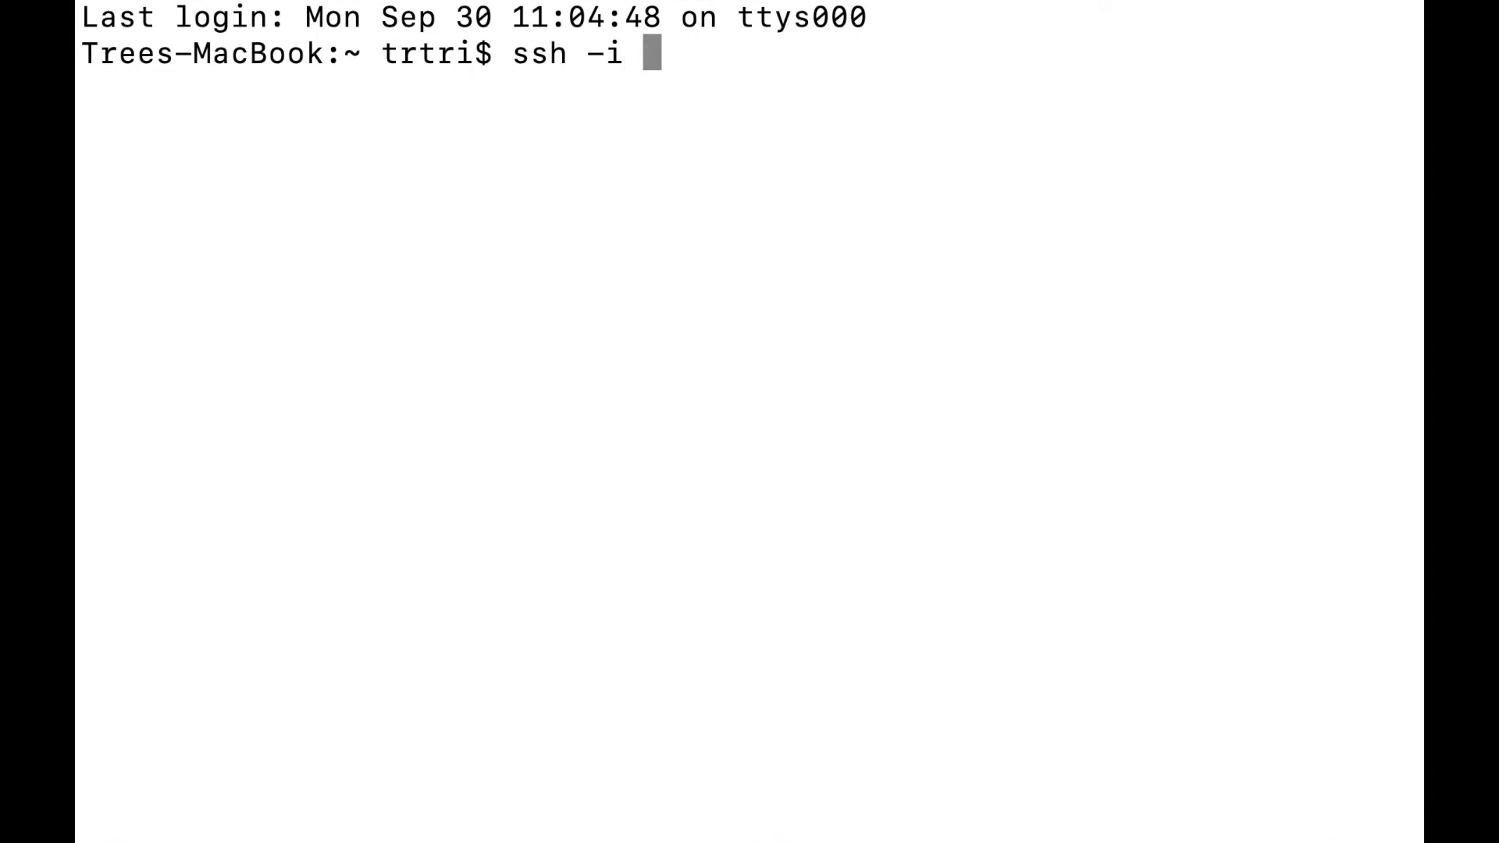
{"action": "type", "text": " ~"}
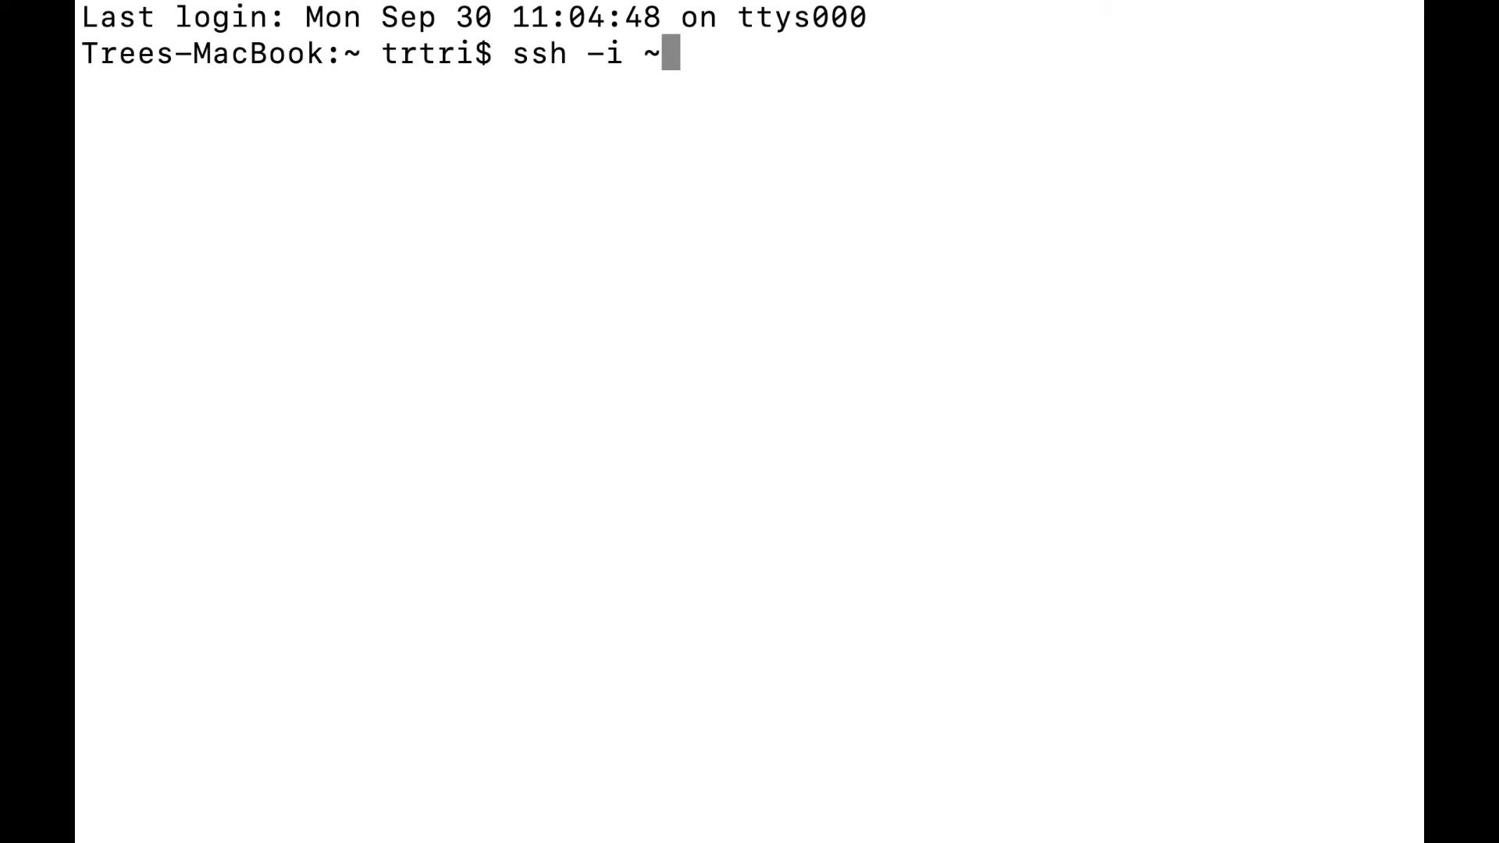
{"action": "key", "text": "BackSpace"}
{"action": "type", "text": "/"}
{"action": "key", "text": "BackSpace"}
{"action": "type", "text": "/"}
{"action": "key", "text": "BackSpace"}
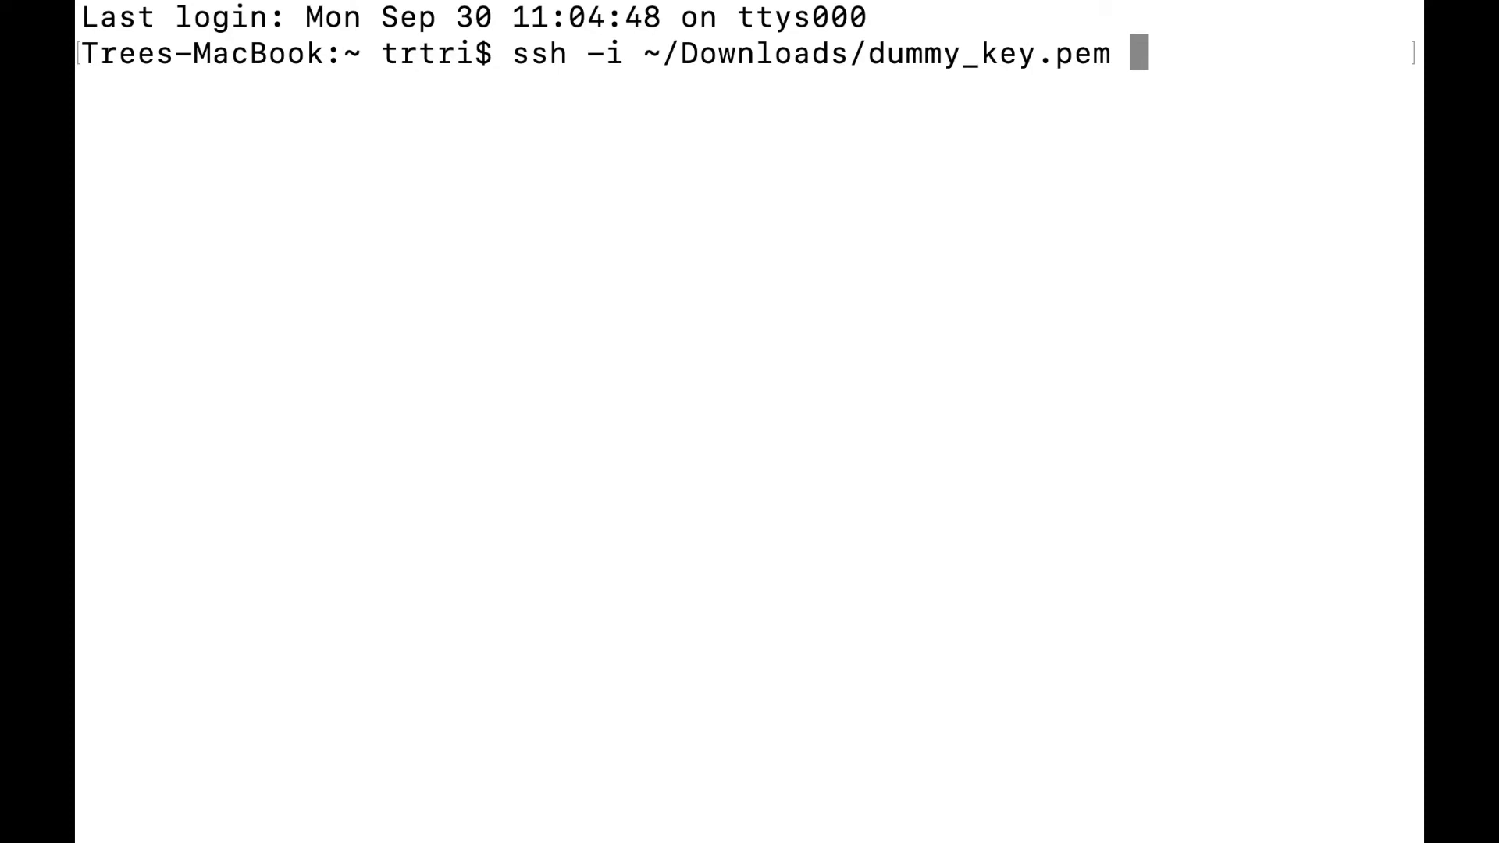
{"action": "type", "text": "EC"}
{"action": "key", "text": "BackSpace"}
{"action": "key", "text": "BackSpace"}
{"action": "type", "text": "ec2"}
{"action": "type", "text": " h"}
{"action": "key", "text": "BackSpace"}
{"action": "type", "text": "user"}
{"action": "key", "text": "BackSpace"}
{"action": "key", "text": "BackSpace"}
{"action": "key", "text": "BackSpace"}
{"action": "key", "text": "BackSpace"}
{"action": "key", "text": "BackSpace"}
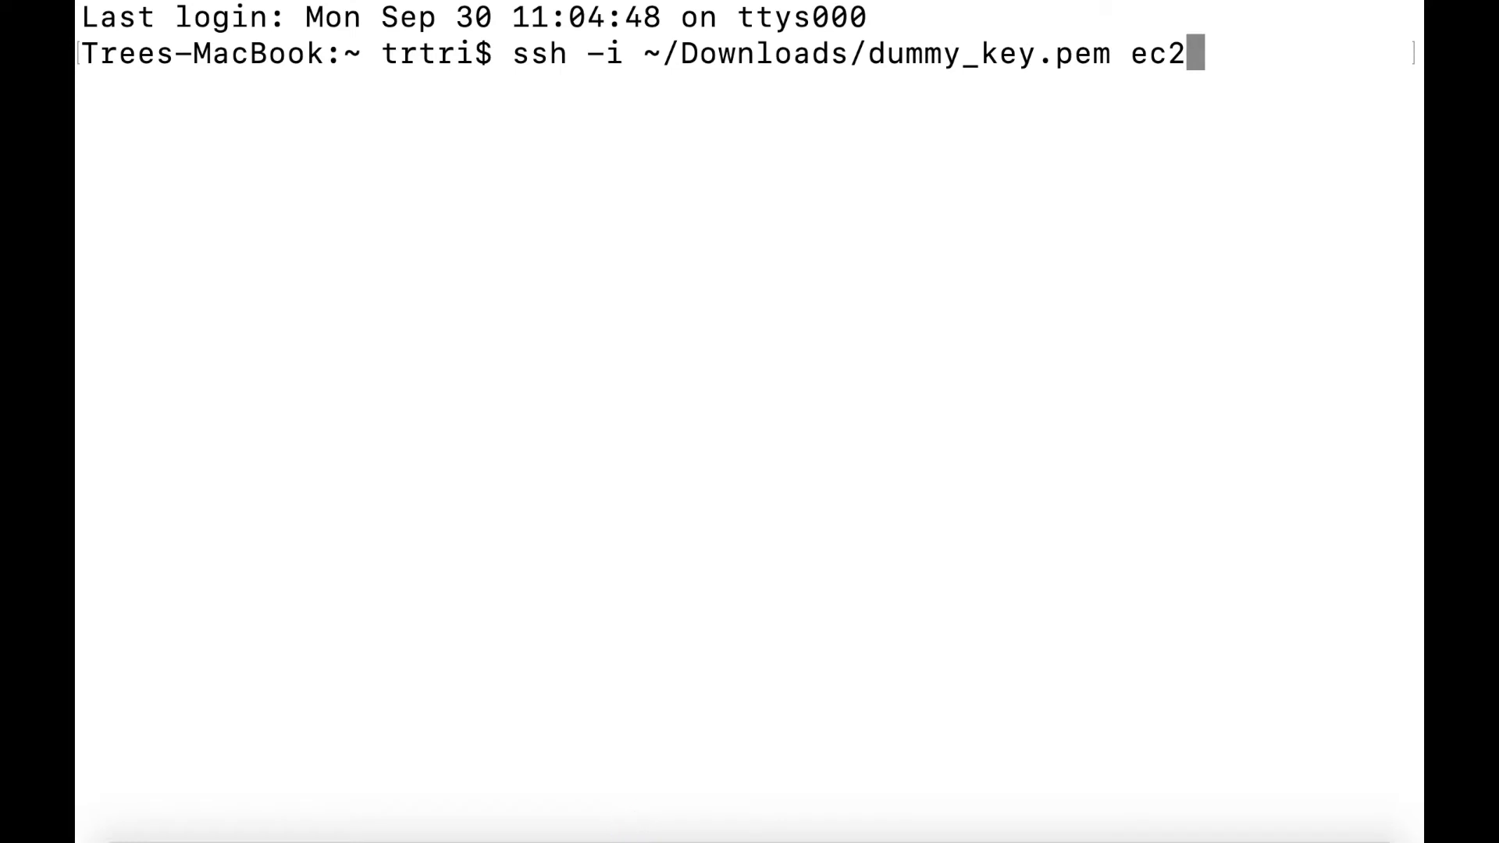
{"action": "type", "text": "-user"}
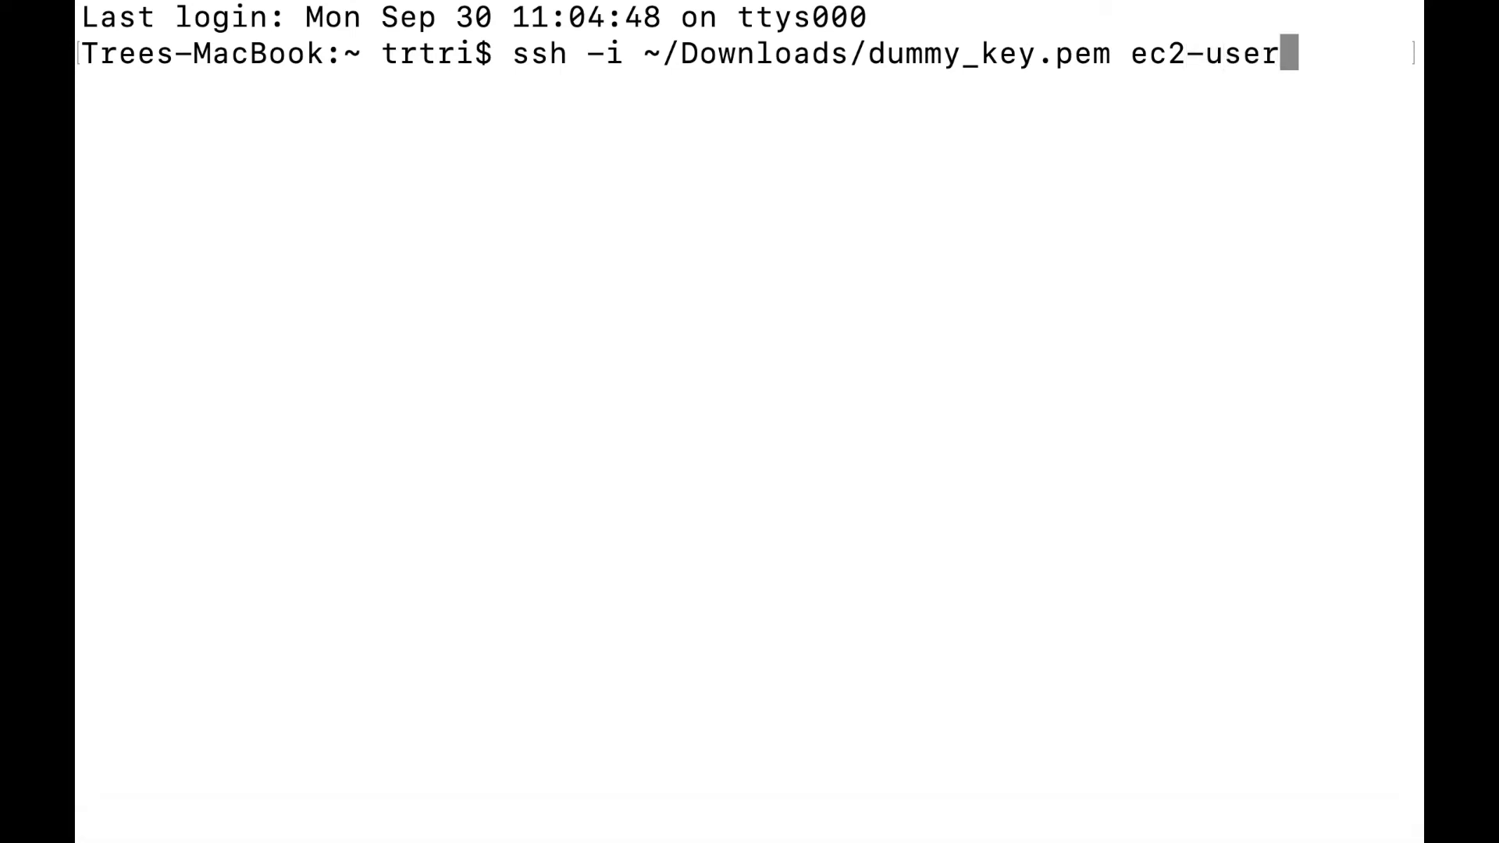
{"action": "type", "text": "-"}
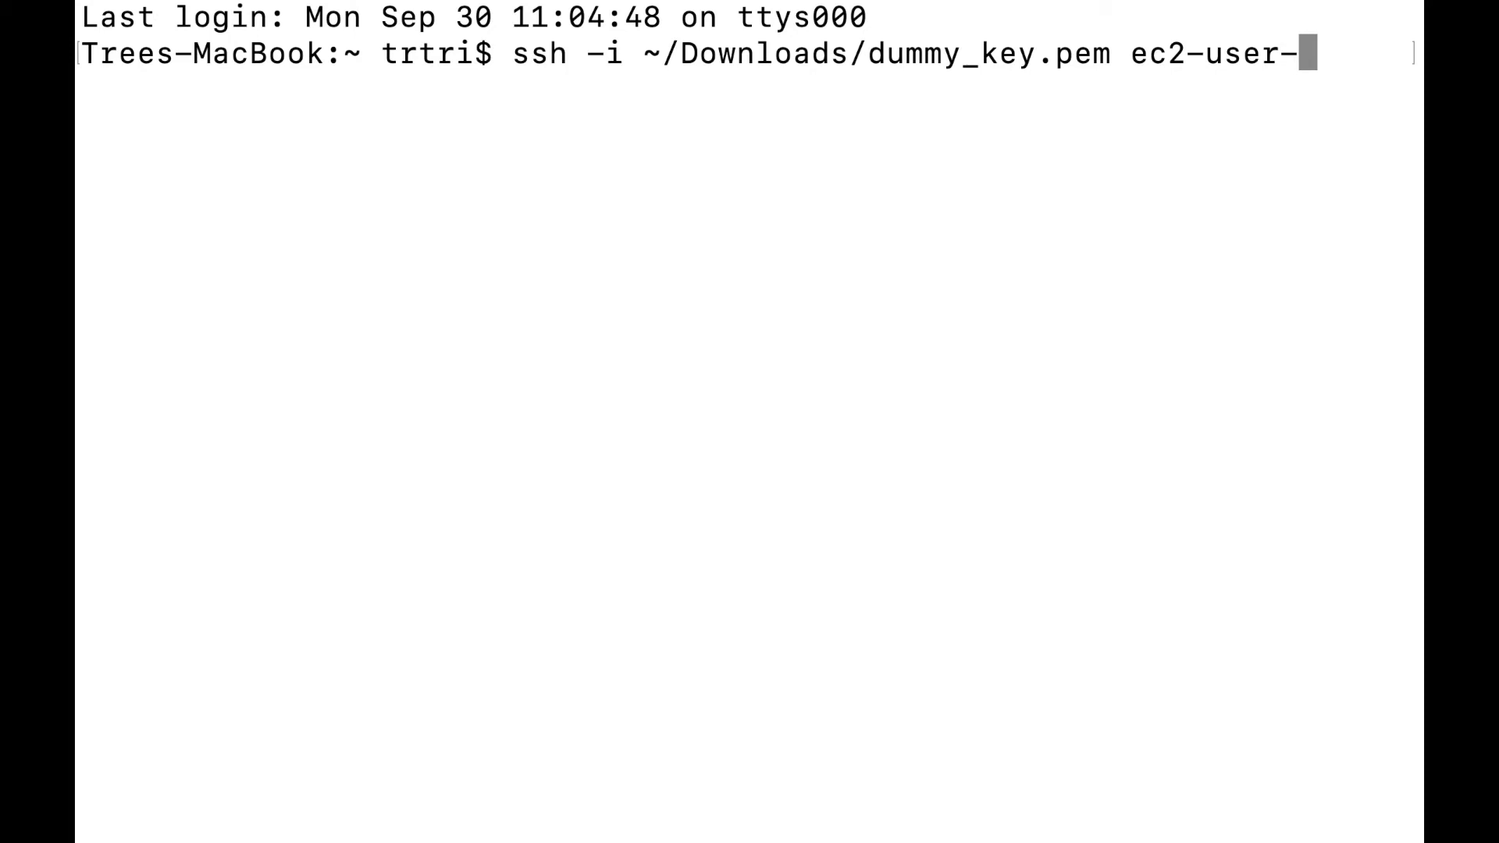
{"action": "key", "text": "BackSpace"}
{"action": "type", "text": "@"}
{"action": "type", "text": "54.153.107.191"}
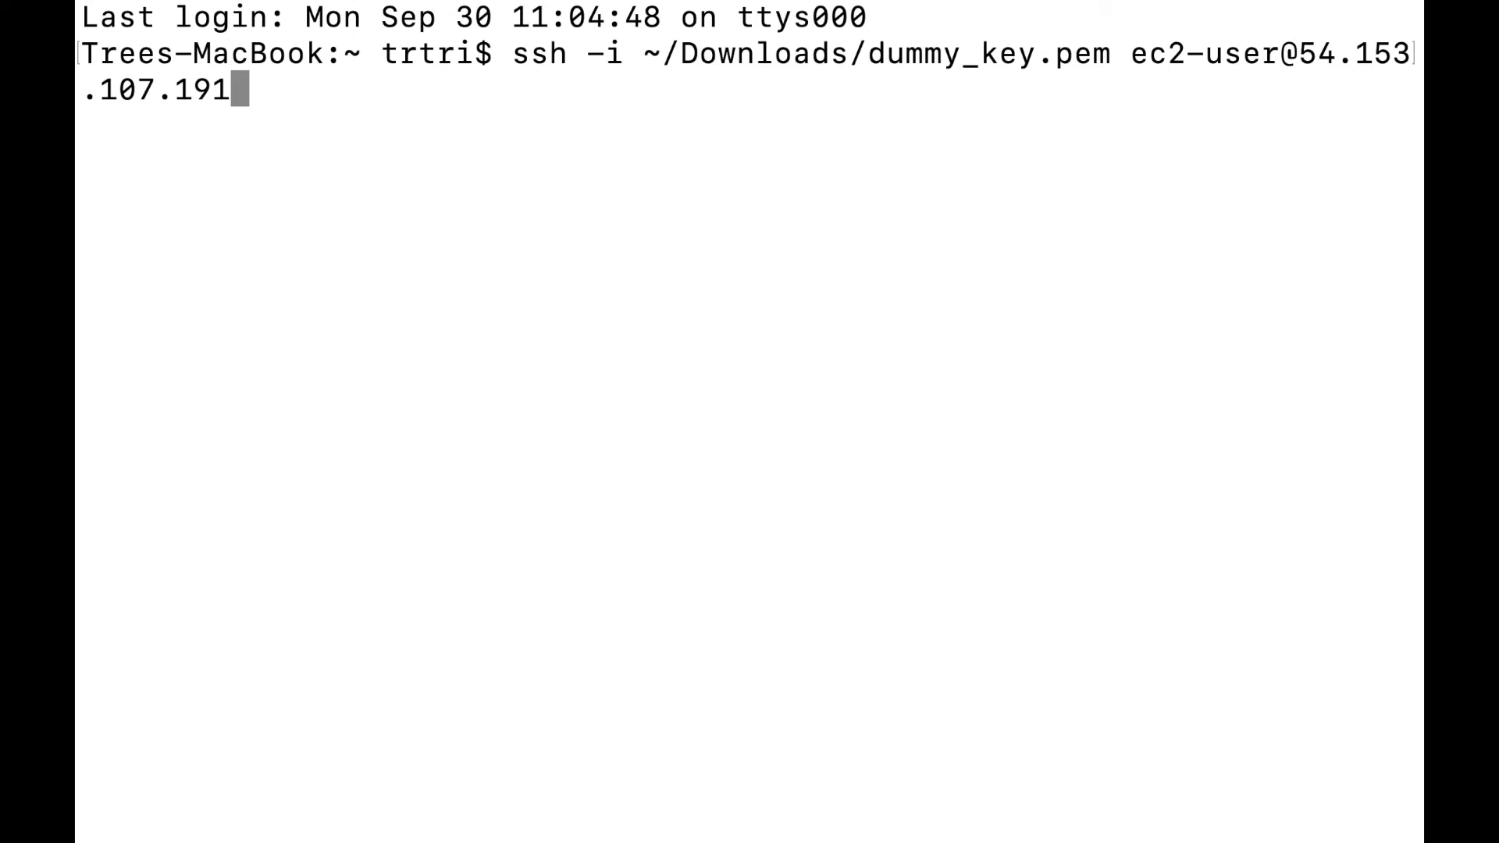
Run the SSH login and trust the host; it fails because the key permissions are 0644.
{"action": "key", "text": "Return"}
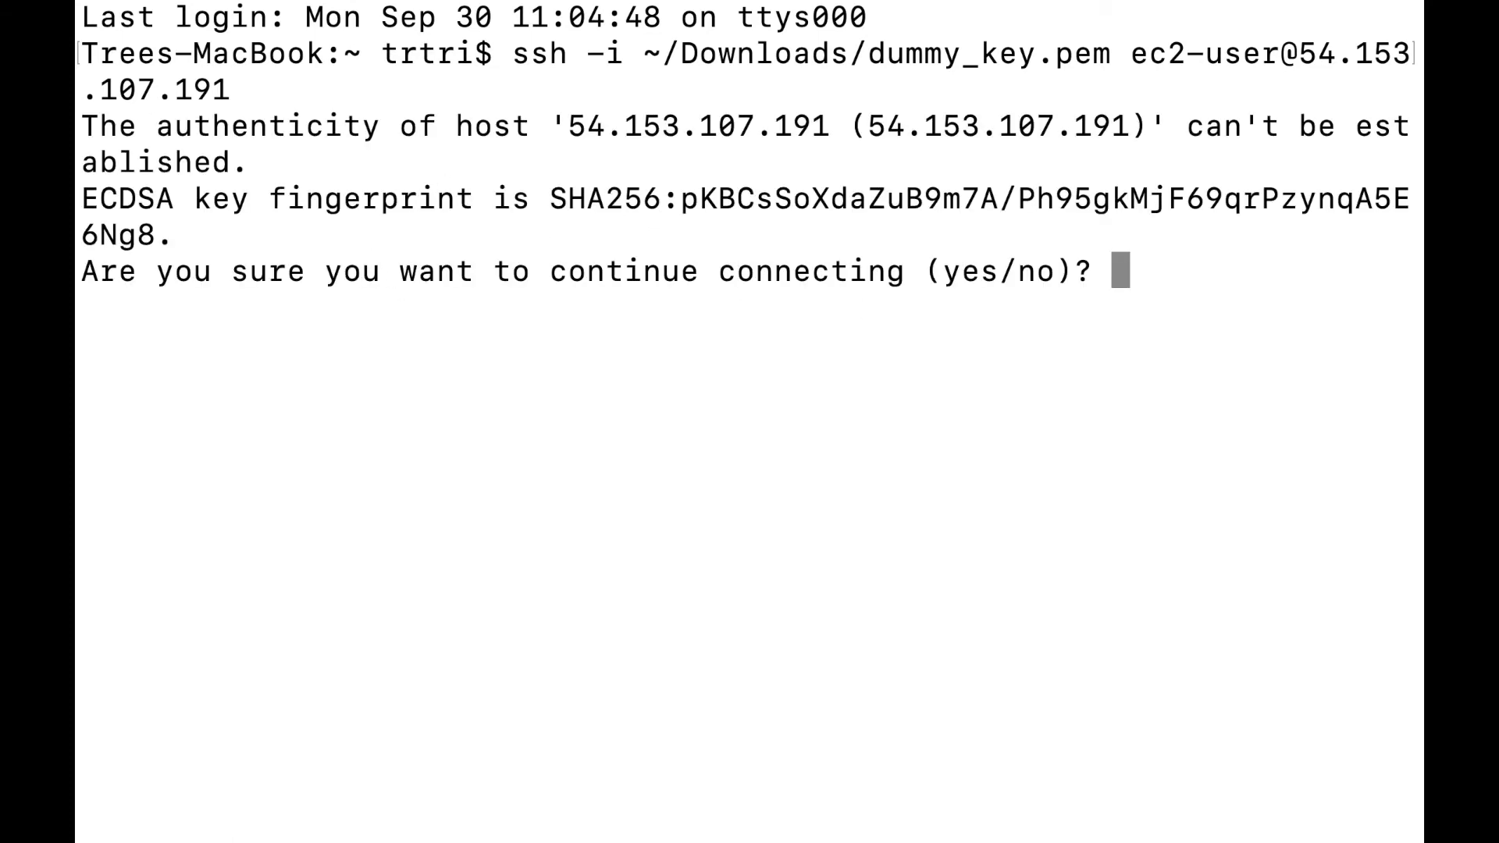
{"action": "type", "text": "yes"}
{"action": "key", "text": "Return"}
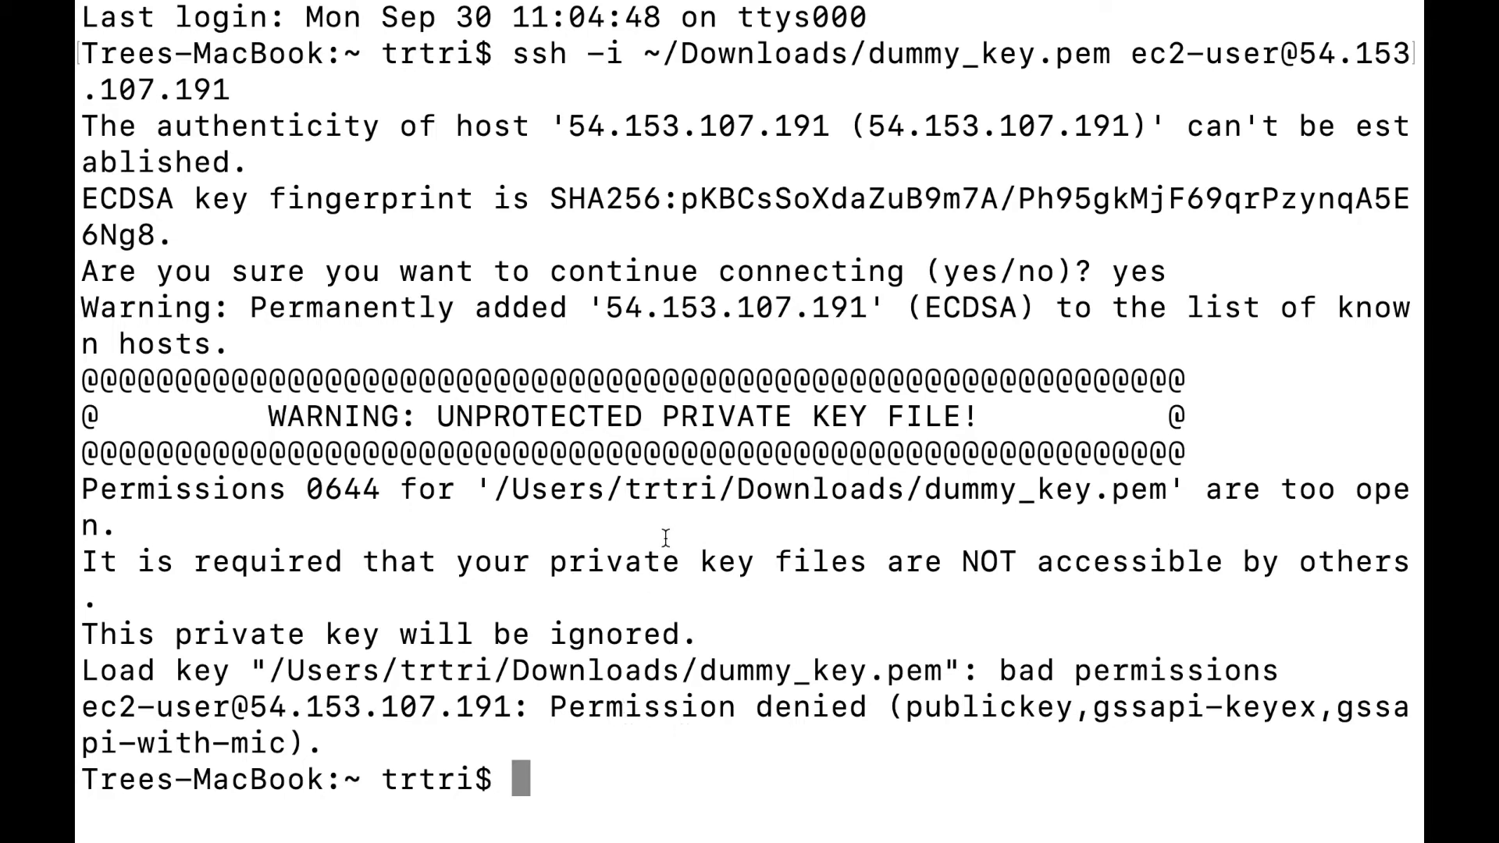
Run chmod 400 ~/Downloads/dummy_key.pem to make the key owner read-only.
{"action": "type", "text": "ch"}
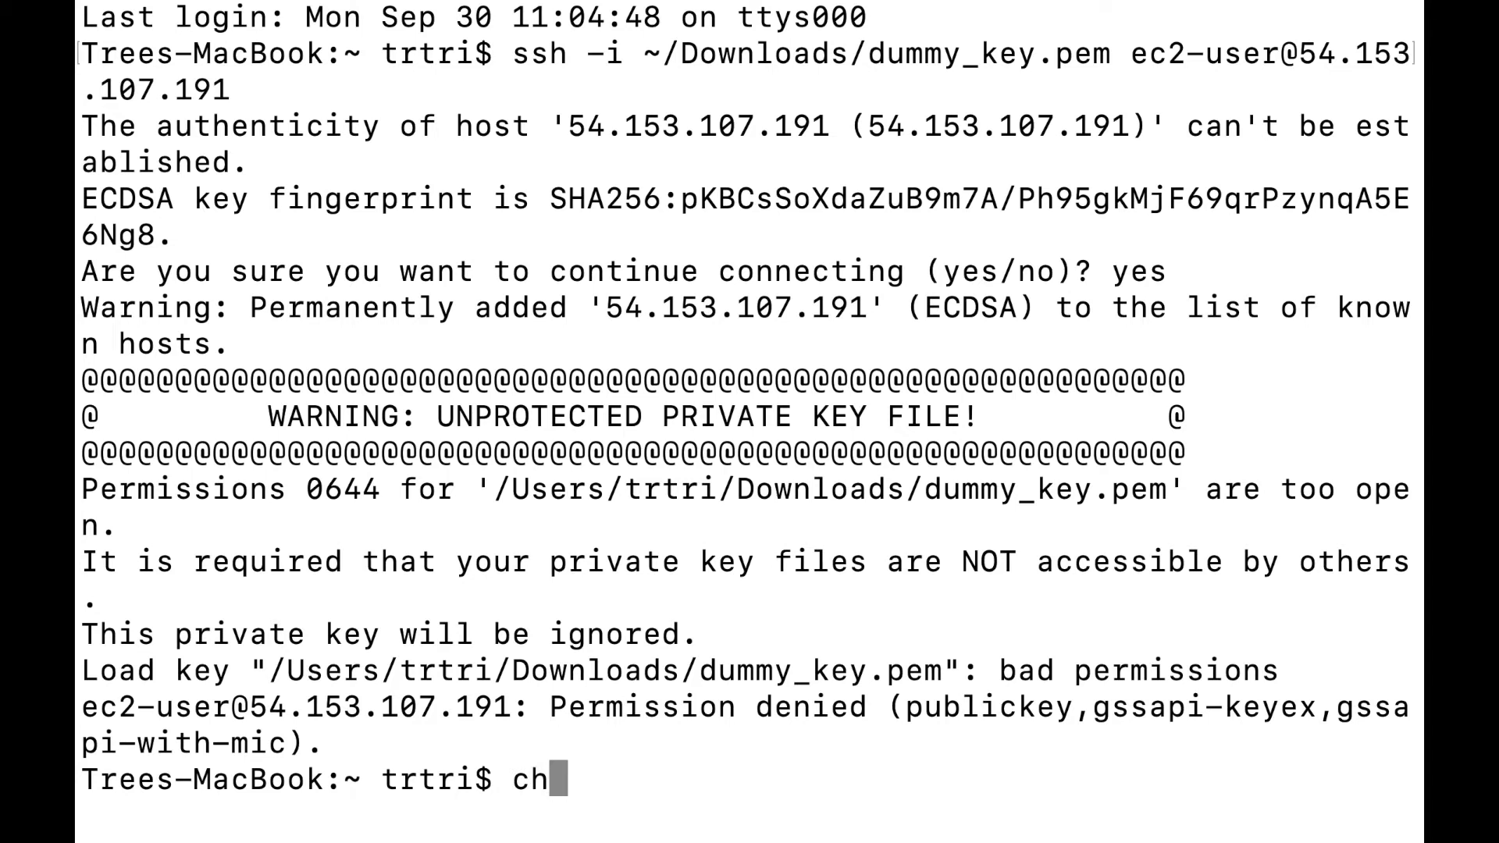
{"action": "type", "text": "om"}
{"action": "key", "text": "BackSpace"}
{"action": "type", "text": "d"}
{"action": "key", "text": "BackSpace"}
{"action": "key", "text": "BackSpace"}
{"action": "type", "text": "mod"}
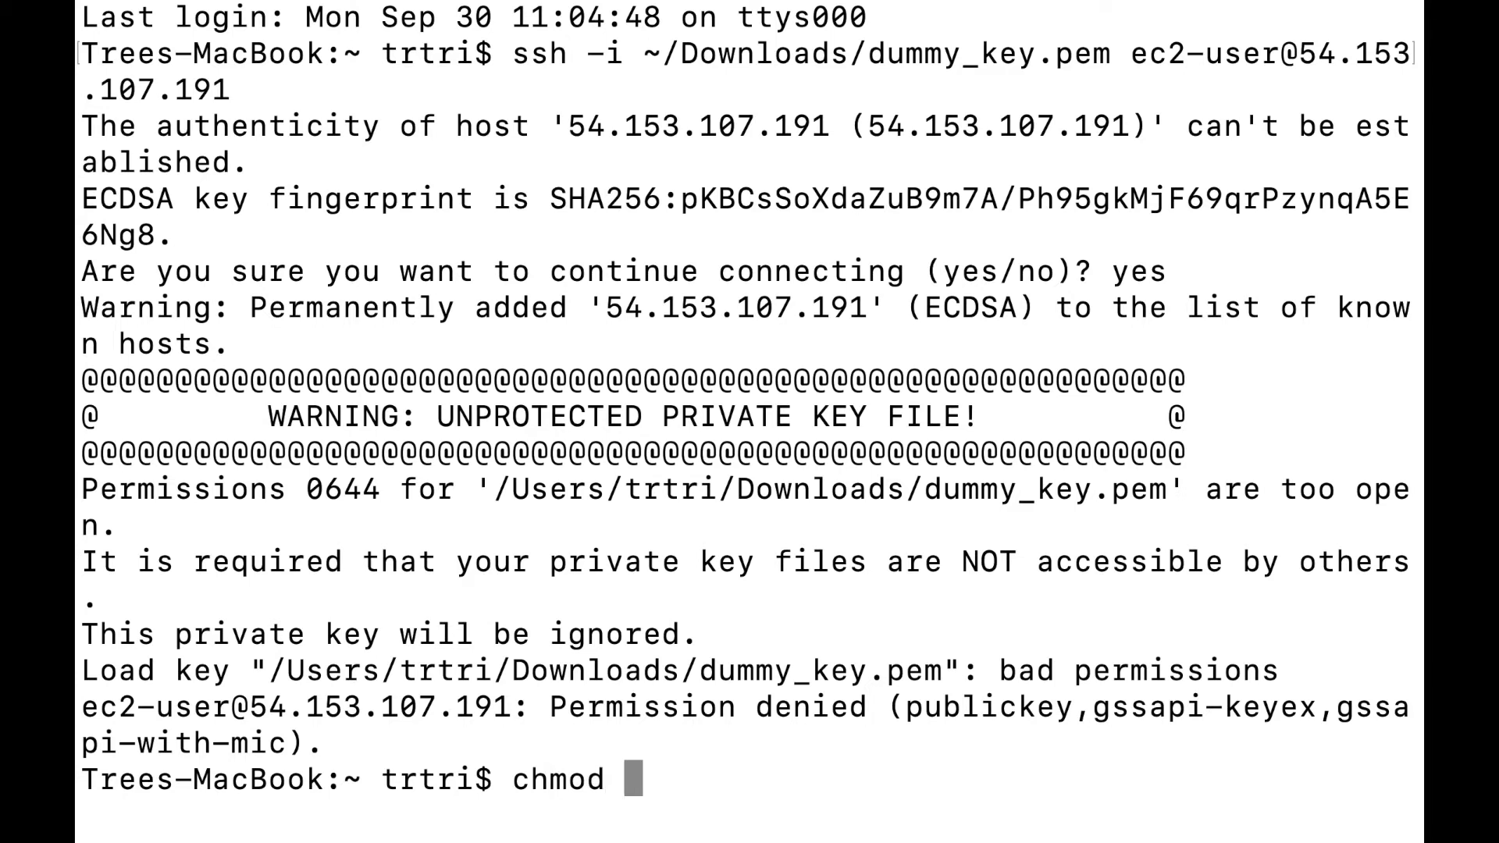
{"action": "type", "text": " 4004"}
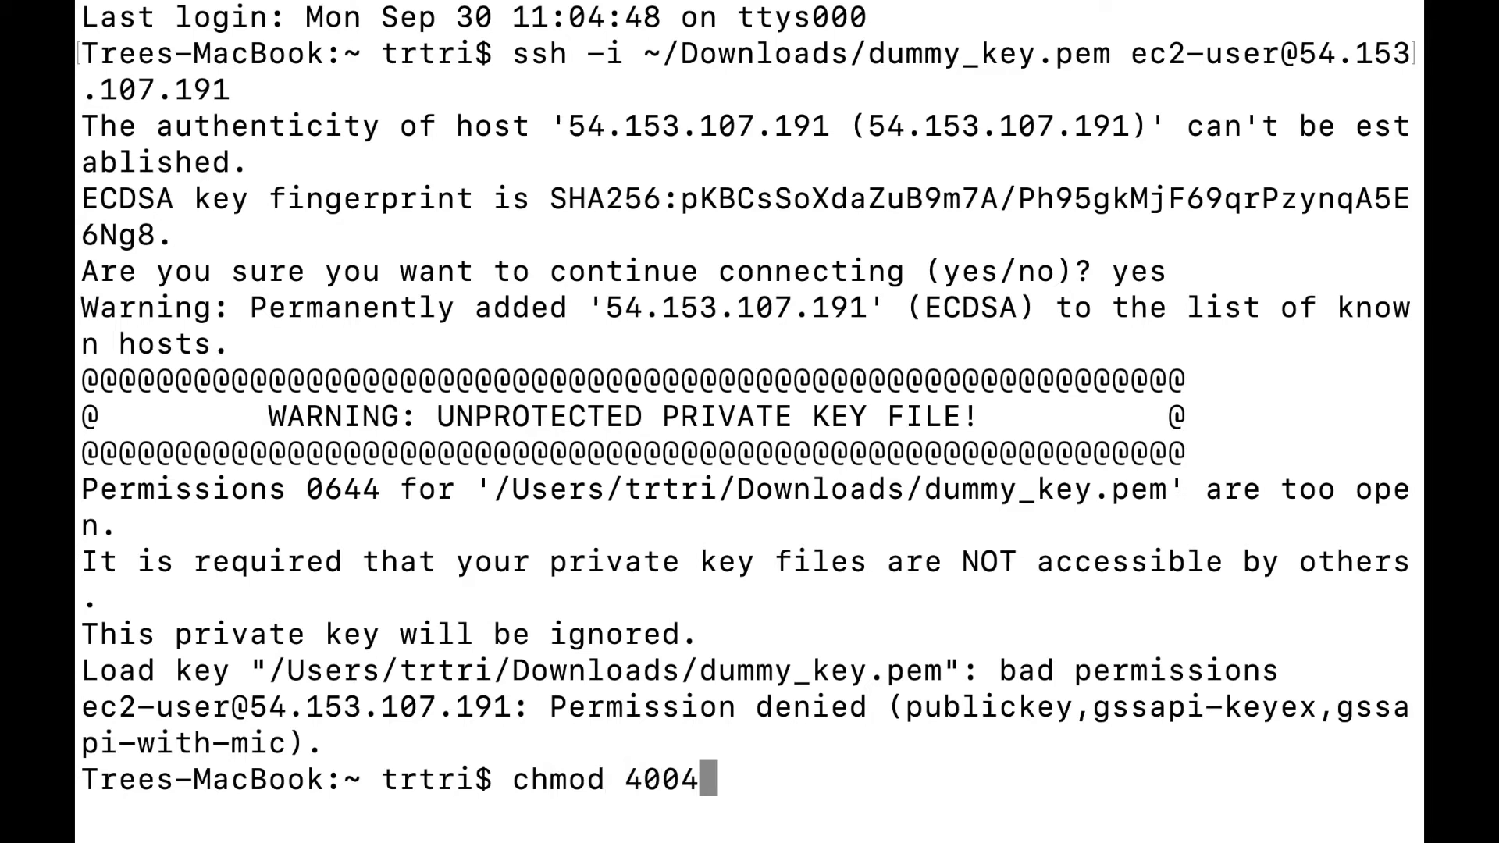
{"action": "key", "text": "BackSpace"}
{"action": "key", "text": "BackSpace"}
{"action": "type", "text": "00"}
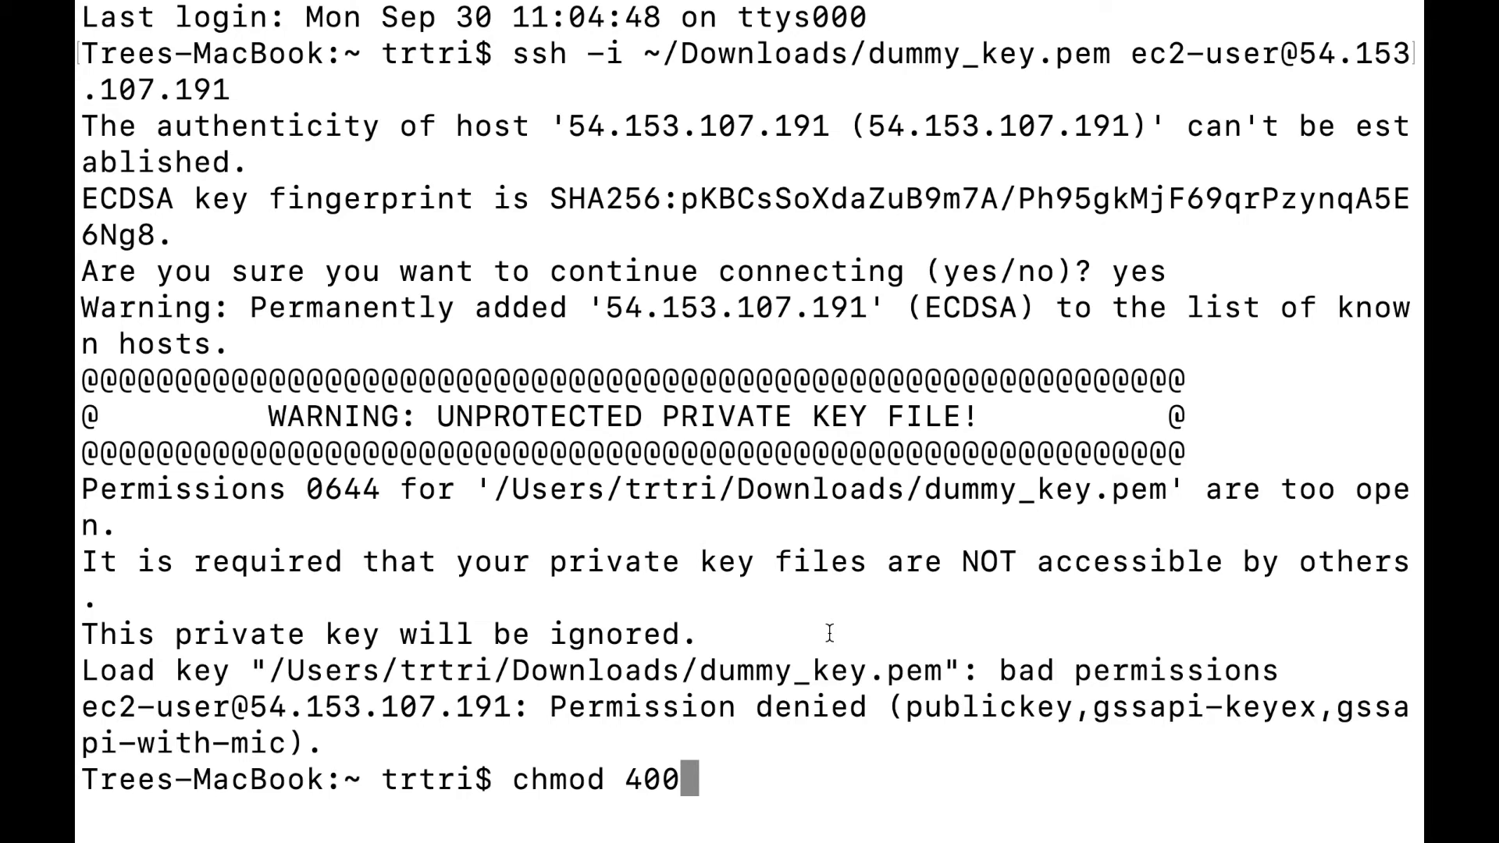
{"action": "type", "text": "~/Downloads/dummy_key.pem"}
{"action": "key", "text": "Return"}
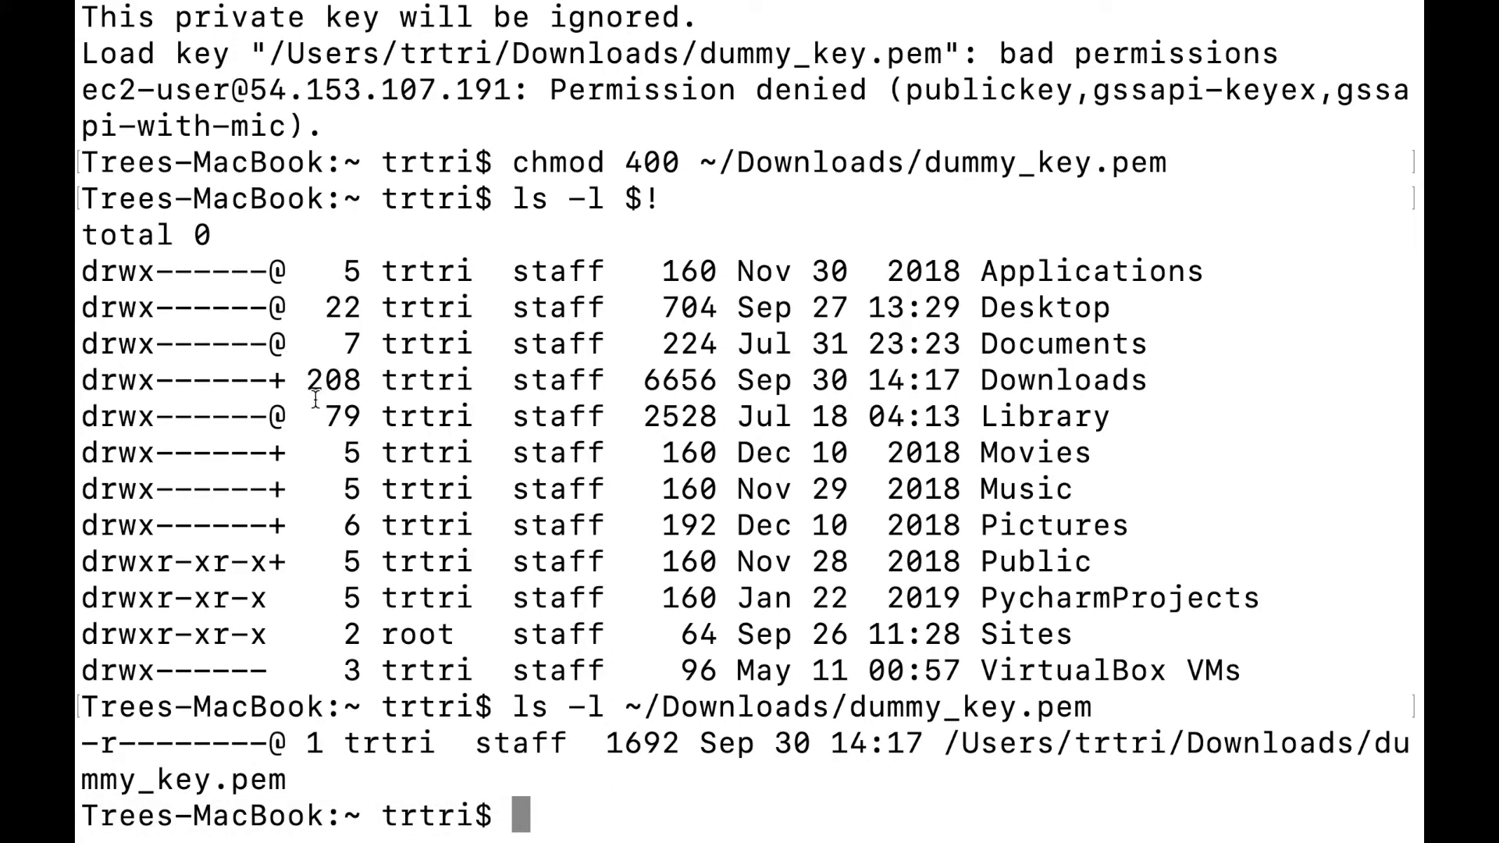
{"action": "type", "text": "ssh"}
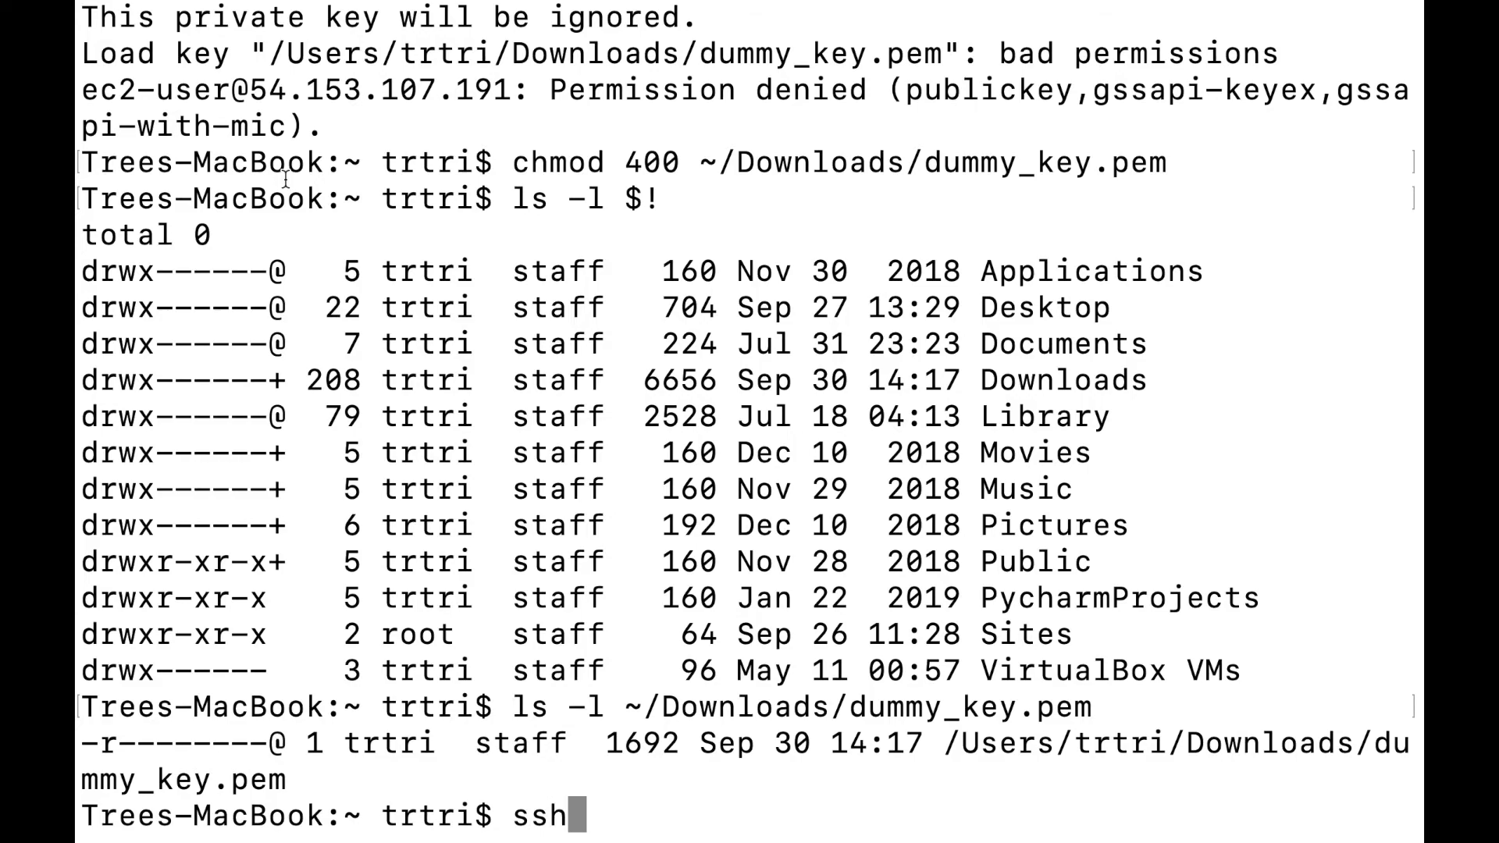
{"action": "scroll", "coordinate": [285, 179], "scroll_direction": "up", "scroll_amount": 10}
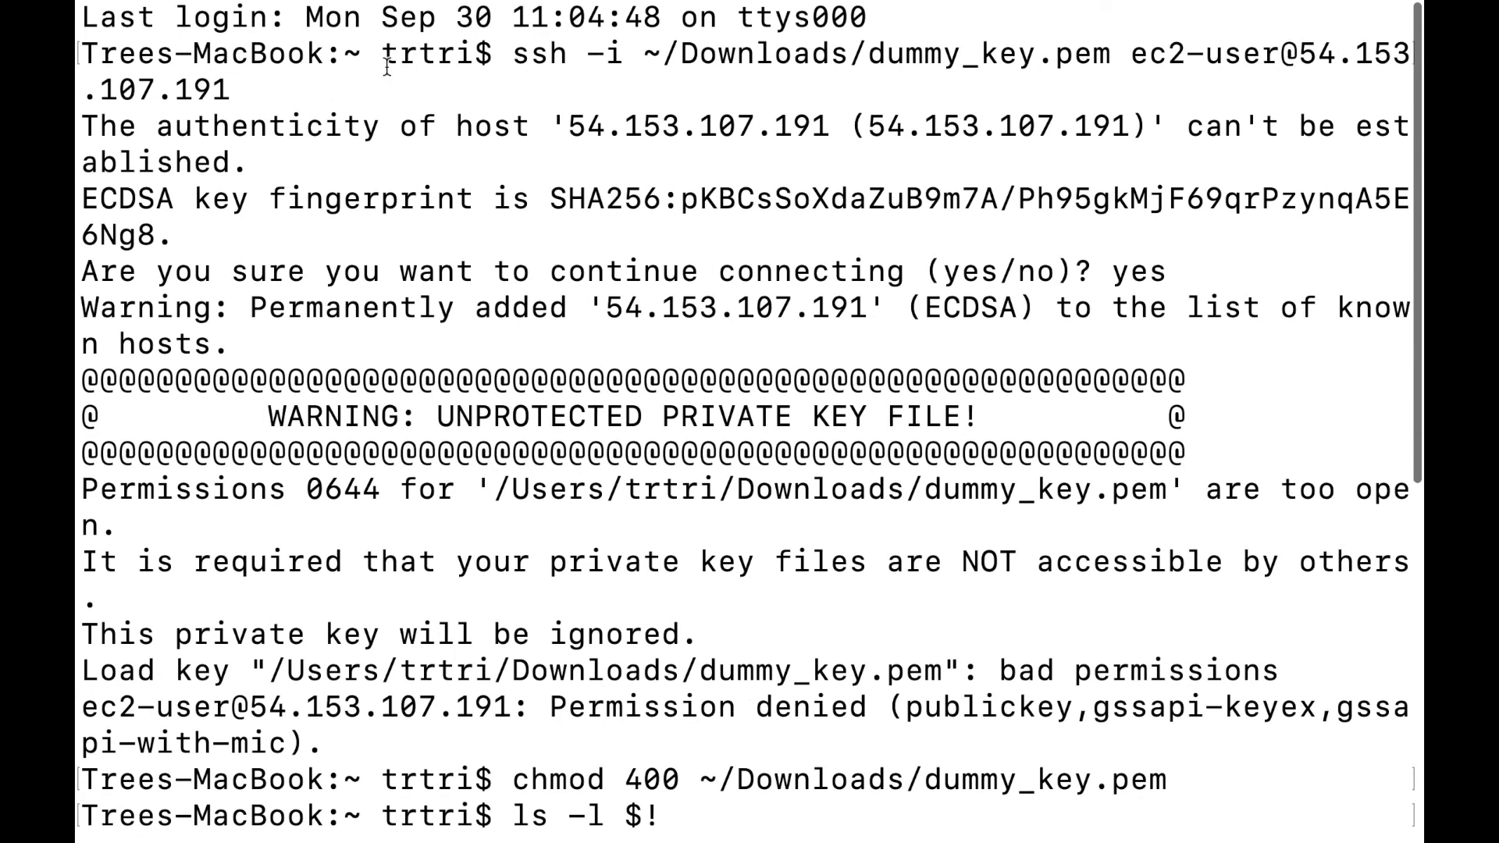
{"action": "scroll", "coordinate": [395, 50], "scroll_direction": "down", "scroll_amount": 10}
{"action": "key", "text": "Up"}
{"action": "key", "text": "Up"}
{"action": "key", "text": "Up"}
{"action": "key", "text": "Up"}
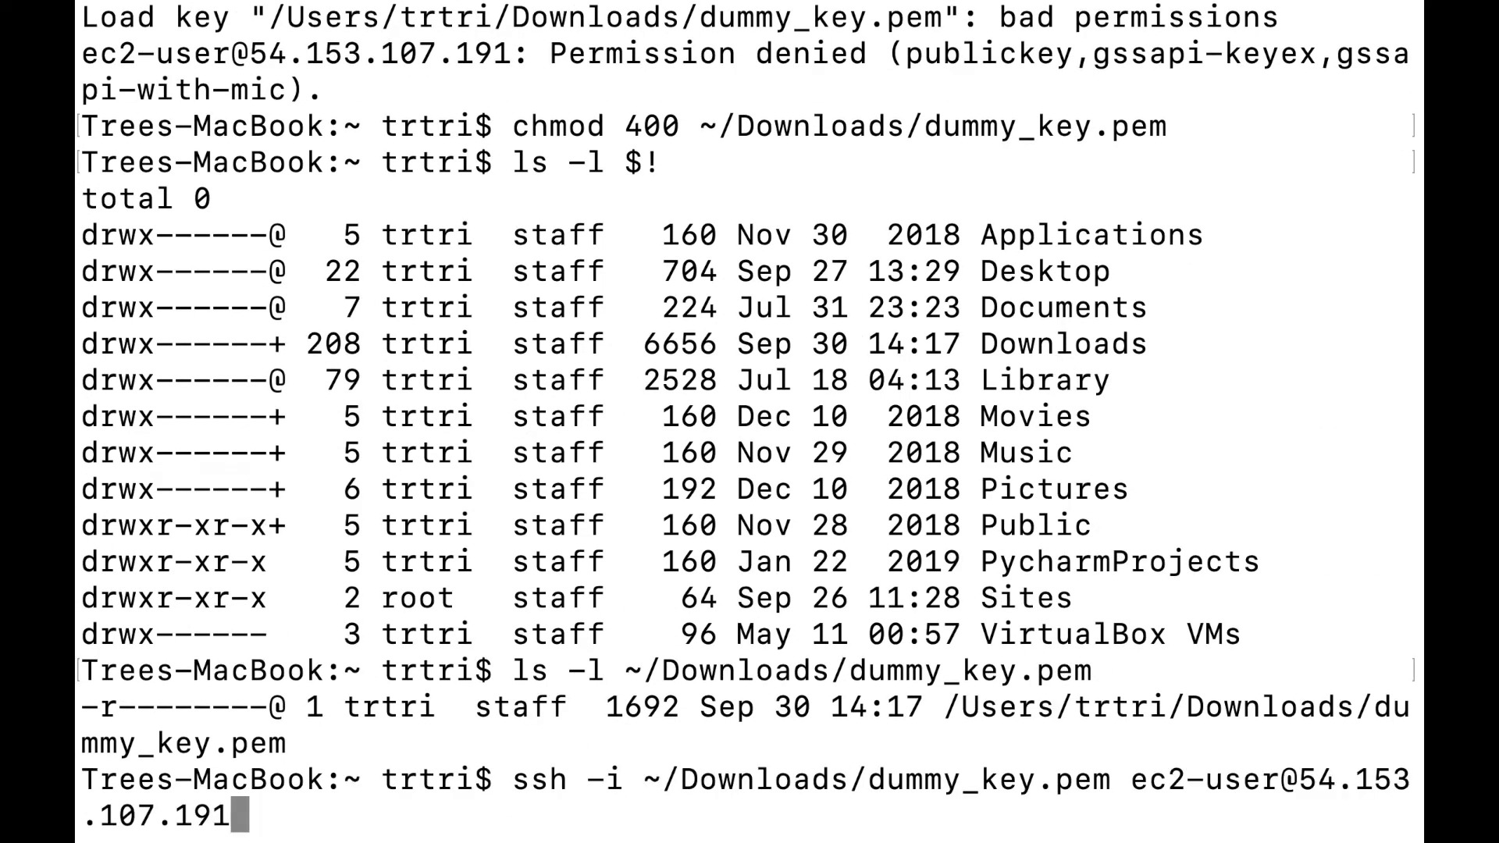
{"action": "key", "text": "Return"}
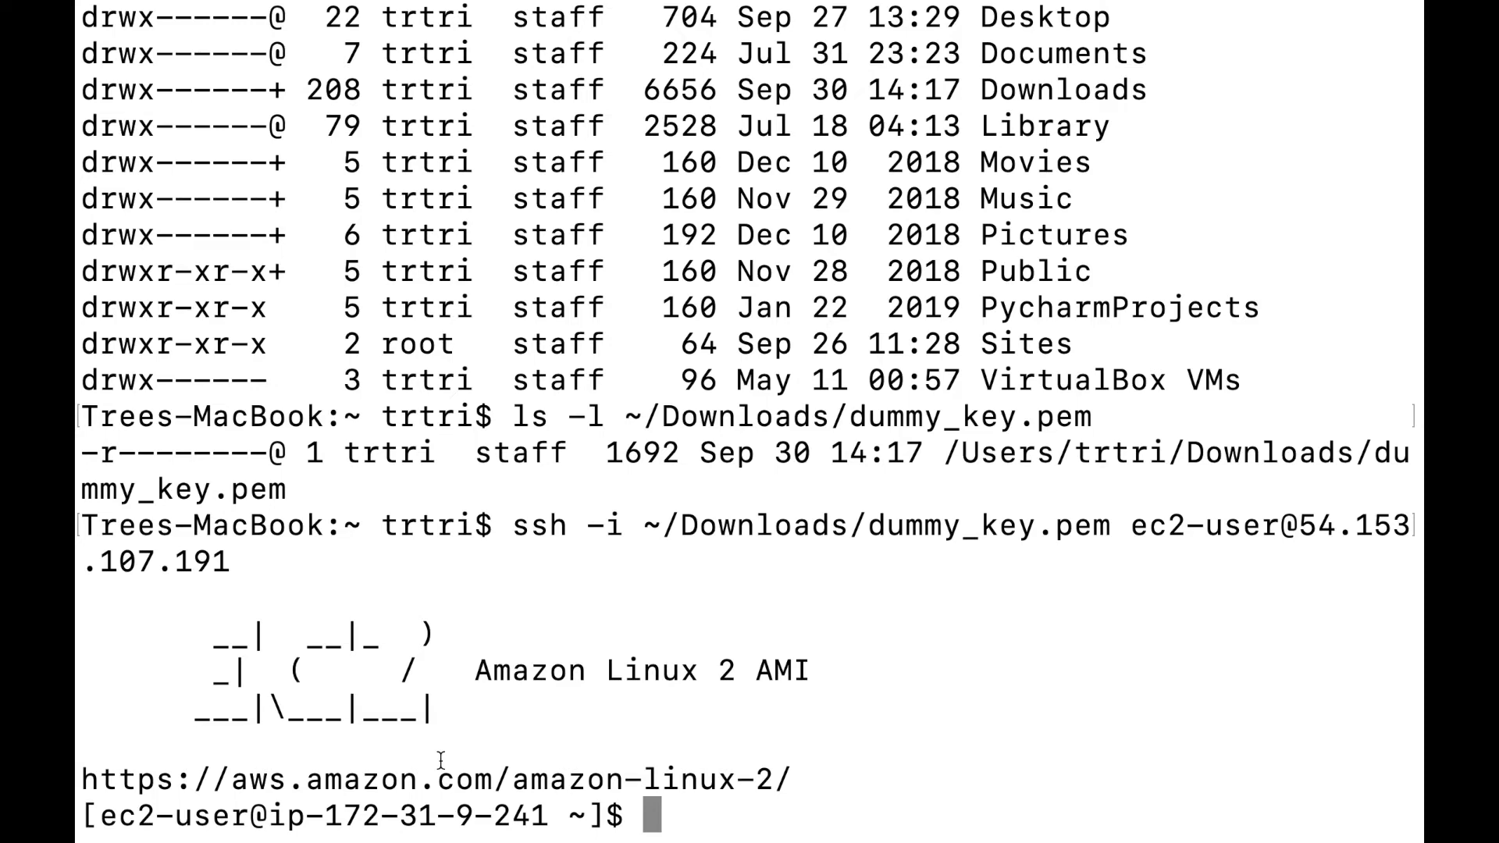
Run uptime on the server, then start the top process monitor.
{"action": "type", "text": "uptime"}
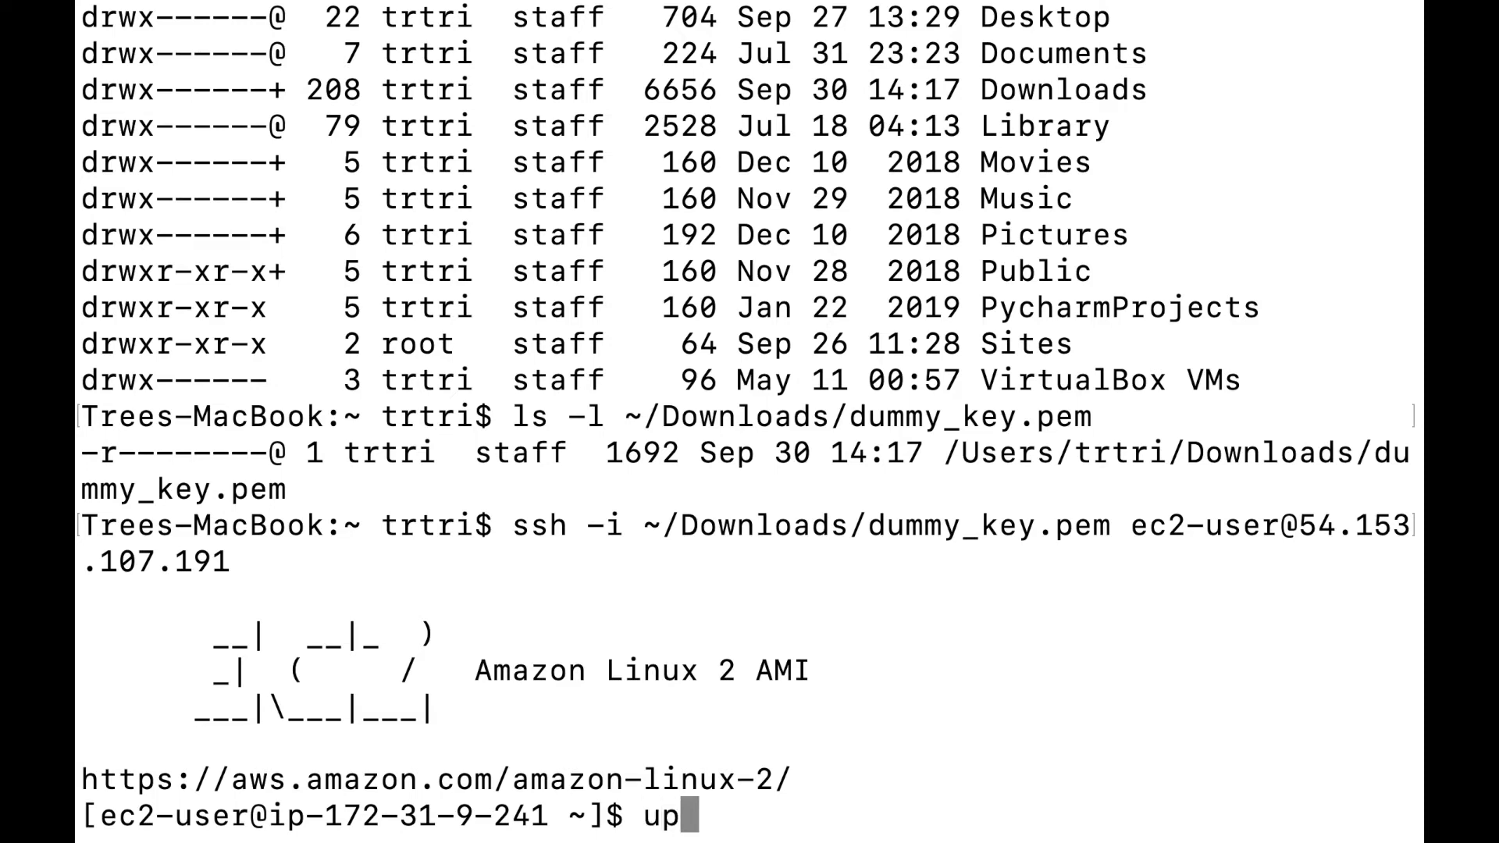
{"action": "key", "text": "Return"}
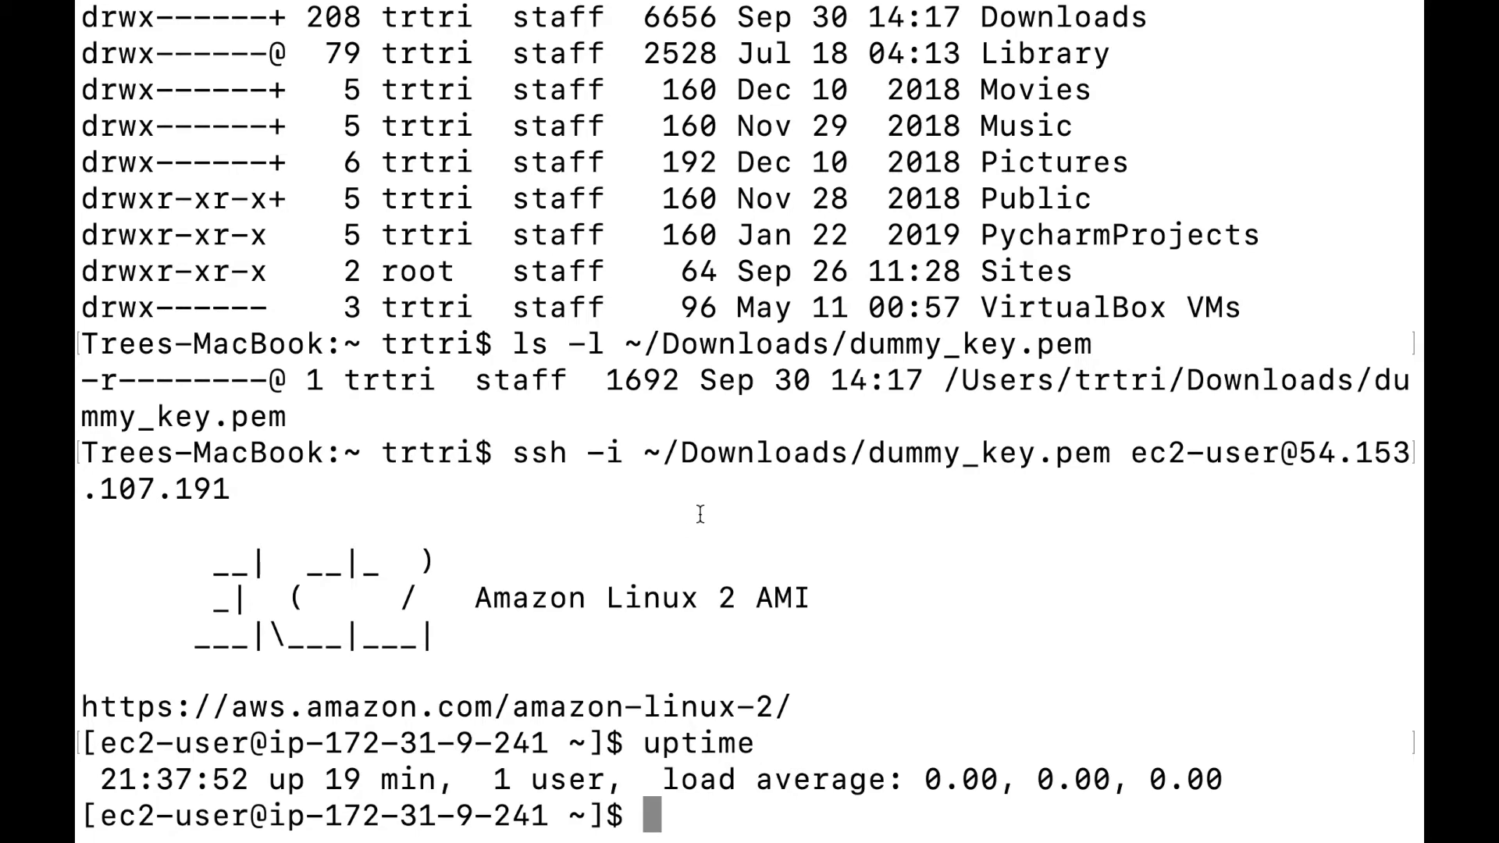
{"action": "type", "text": "top"}
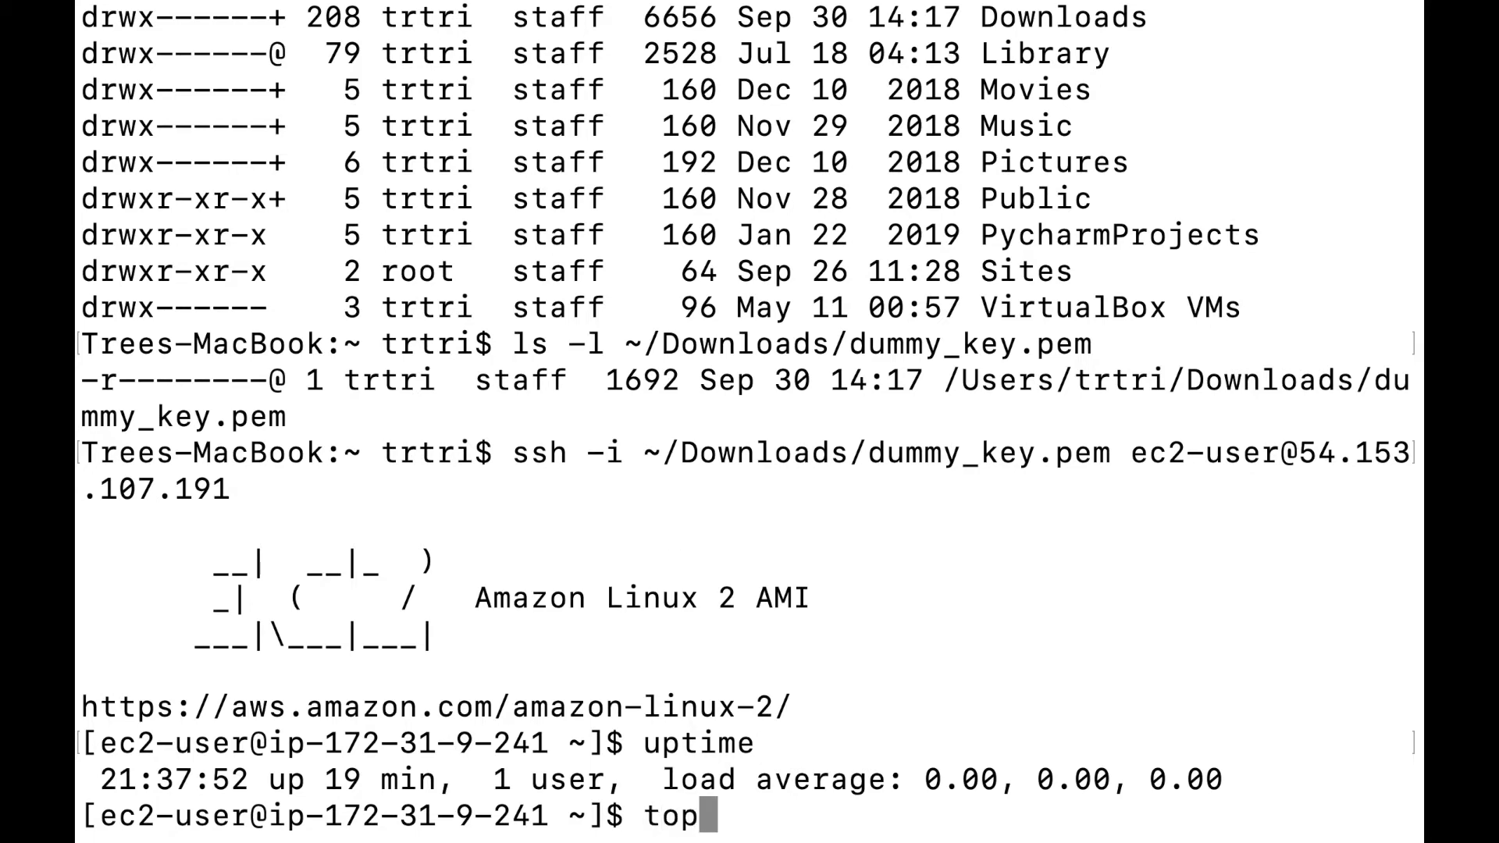
{"action": "key", "text": "Return"}
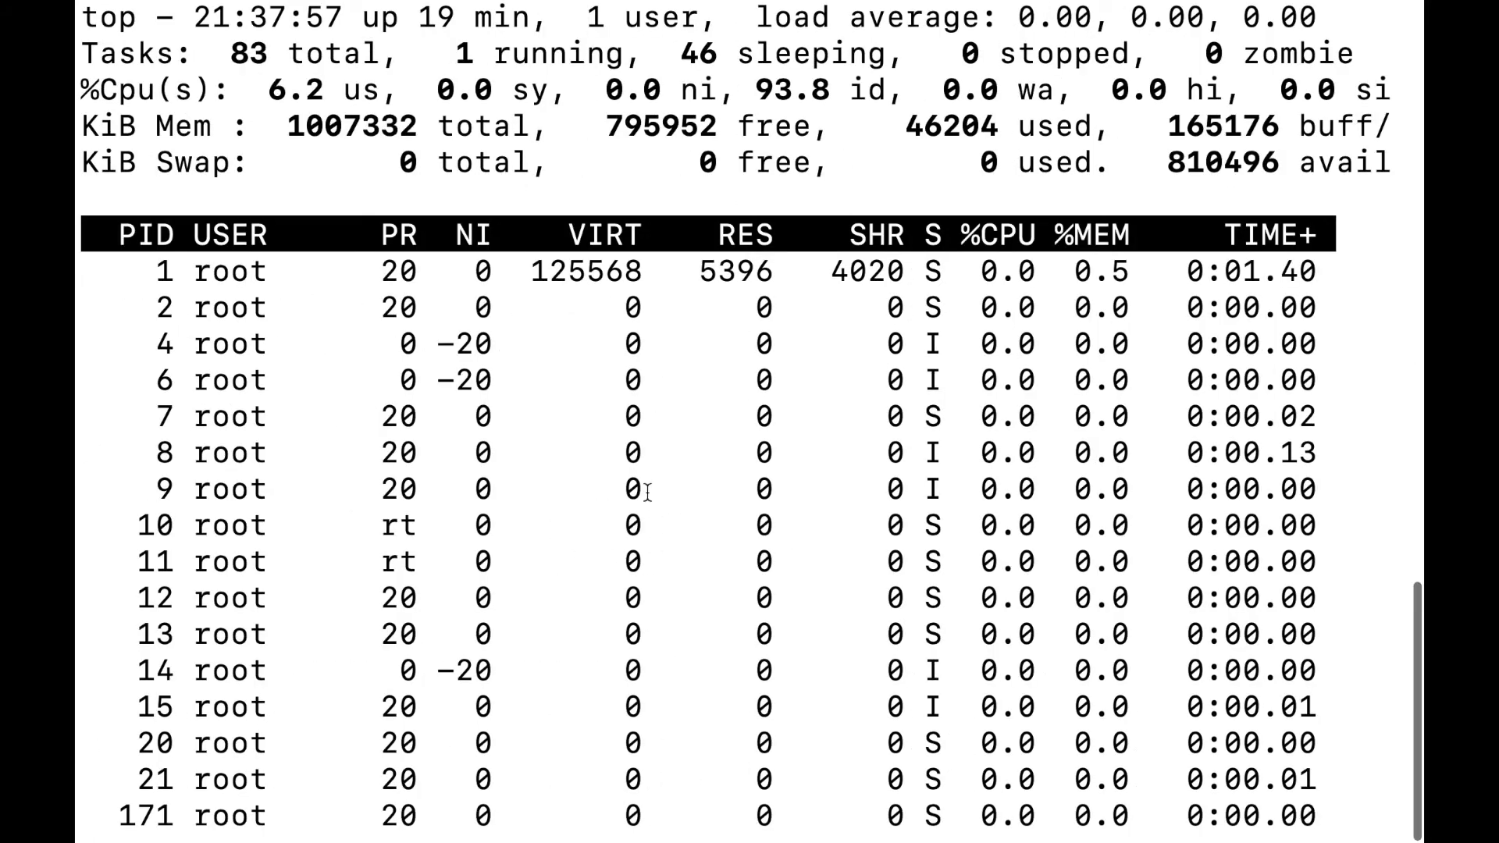
Look over top's process table, then quit it with q.
{"action": "scroll", "coordinate": [646, 574], "scroll_direction": "up", "scroll_amount": 2}
{"action": "scroll", "coordinate": [687, 466], "scroll_direction": "up", "scroll_amount": 2}
{"action": "scroll", "coordinate": [687, 465], "scroll_direction": "down", "scroll_amount": 2}
{"action": "scroll", "coordinate": [687, 465], "scroll_direction": "up", "scroll_amount": 3}
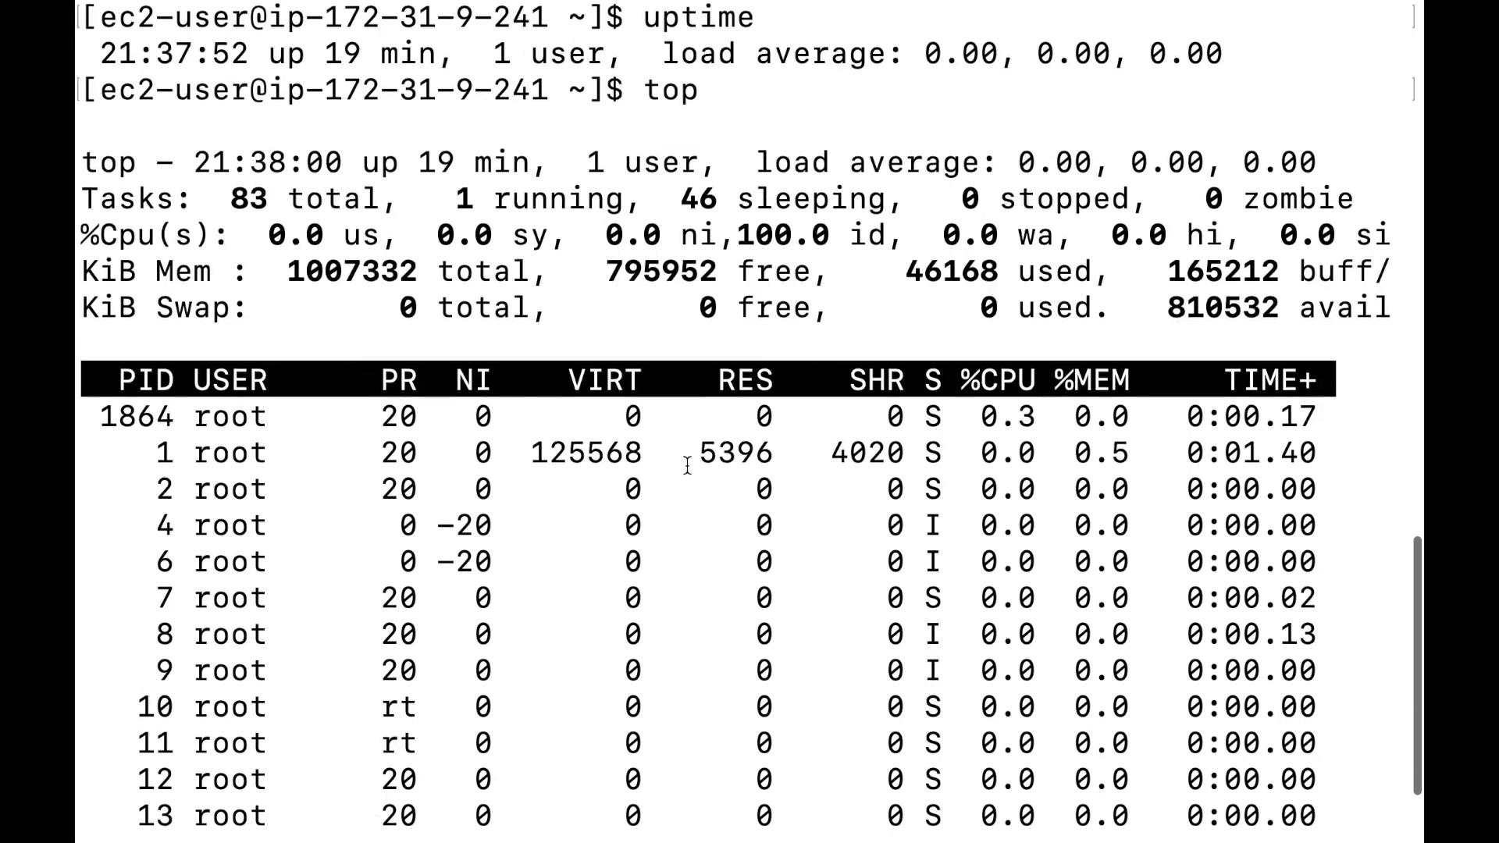
{"action": "scroll", "coordinate": [687, 465], "scroll_direction": "down", "scroll_amount": 3}
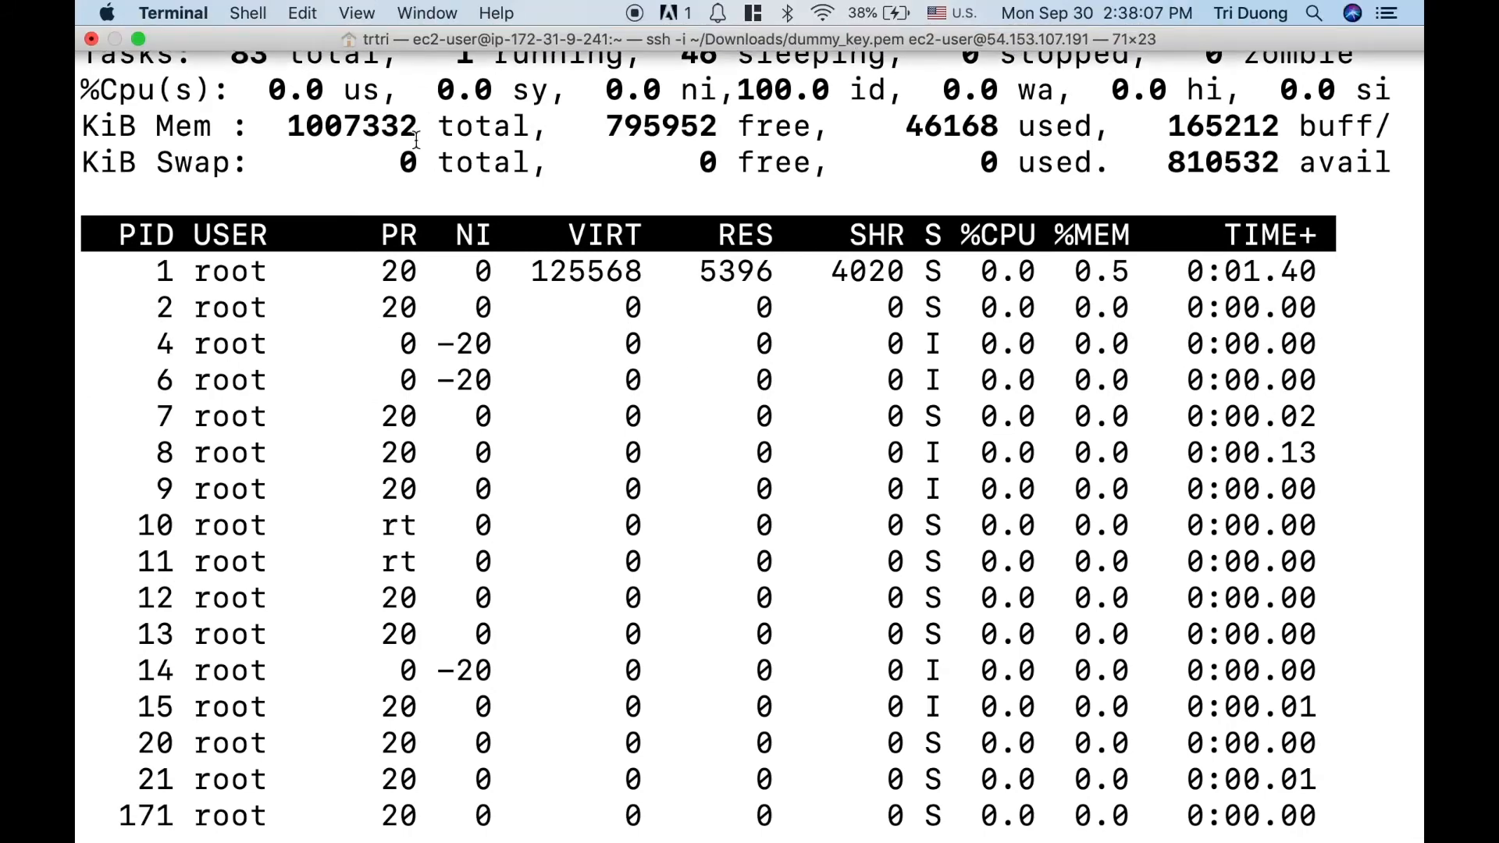
{"action": "scroll", "coordinate": [622, 180], "scroll_direction": "up", "scroll_amount": 7}
{"action": "scroll", "coordinate": [623, 180], "scroll_direction": "down", "scroll_amount": 1}
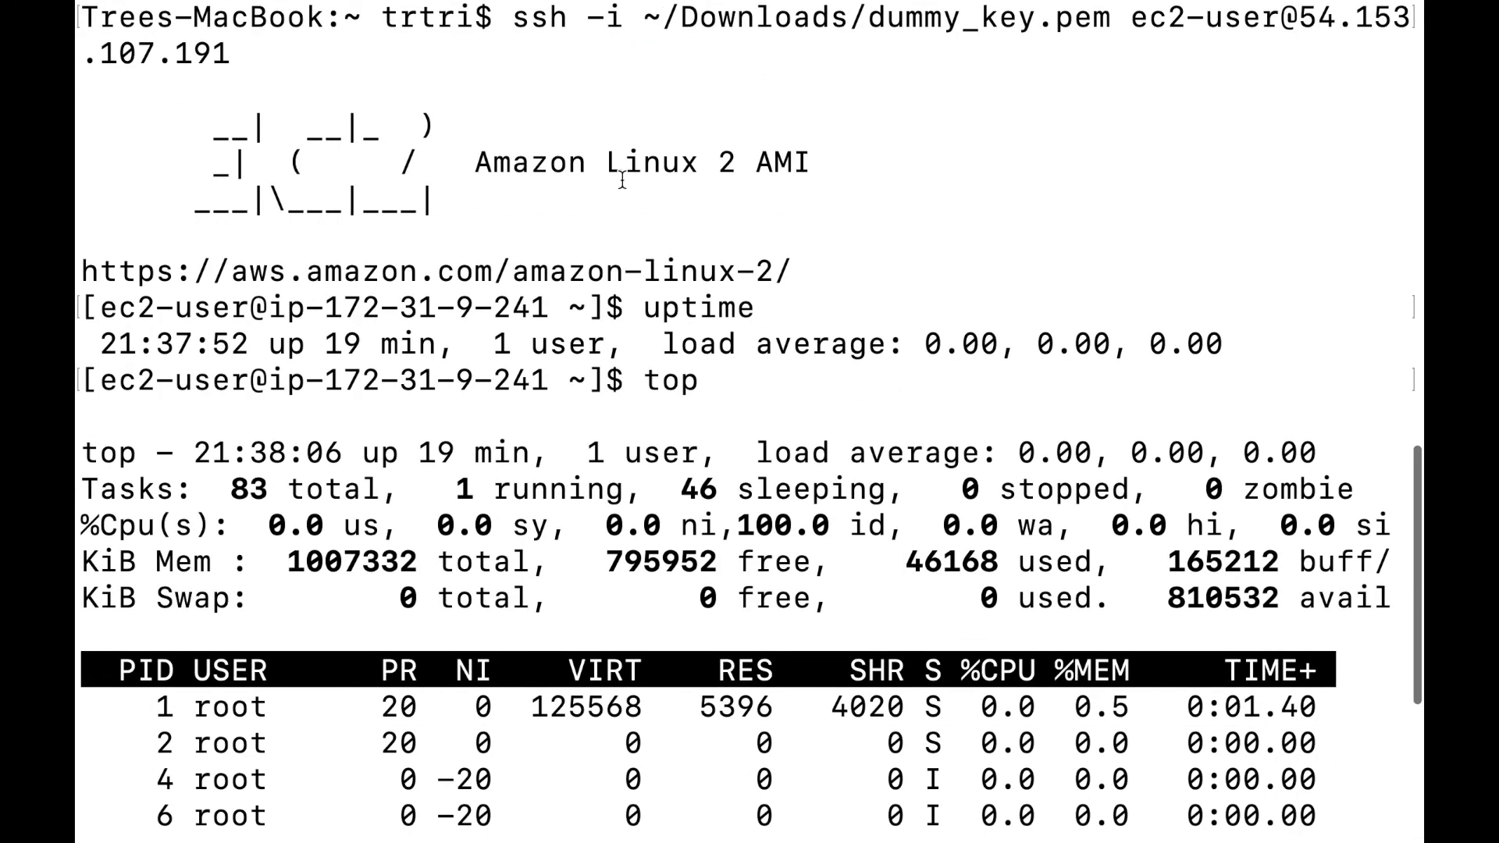
{"action": "scroll", "coordinate": [525, 248], "scroll_direction": "down", "scroll_amount": 6}
{"action": "scroll", "coordinate": [526, 249], "scroll_direction": "down", "scroll_amount": 1}
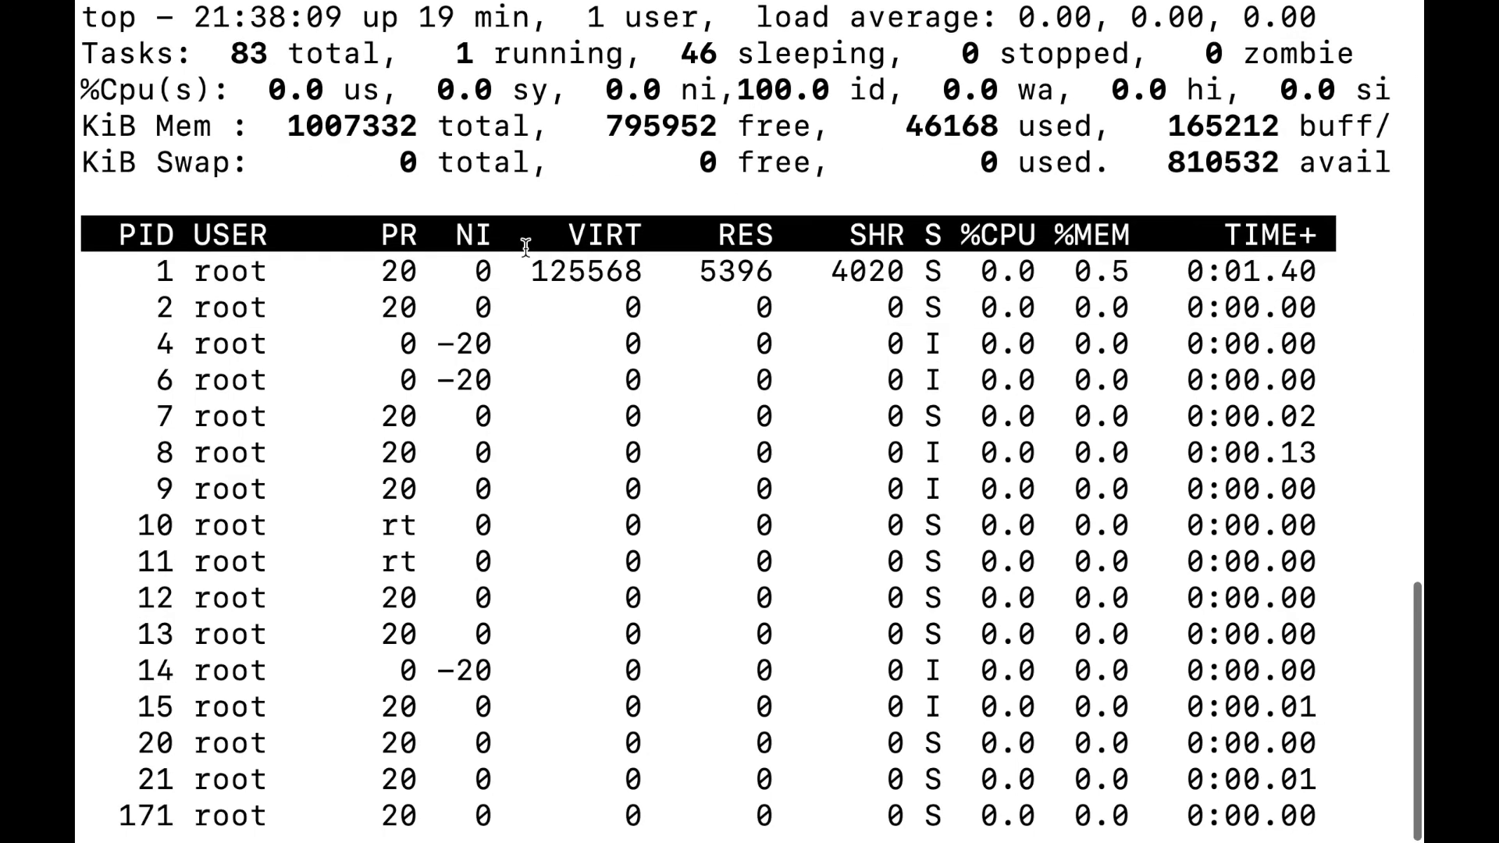
{"action": "scroll", "coordinate": [659, 250], "scroll_direction": "up", "scroll_amount": 3}
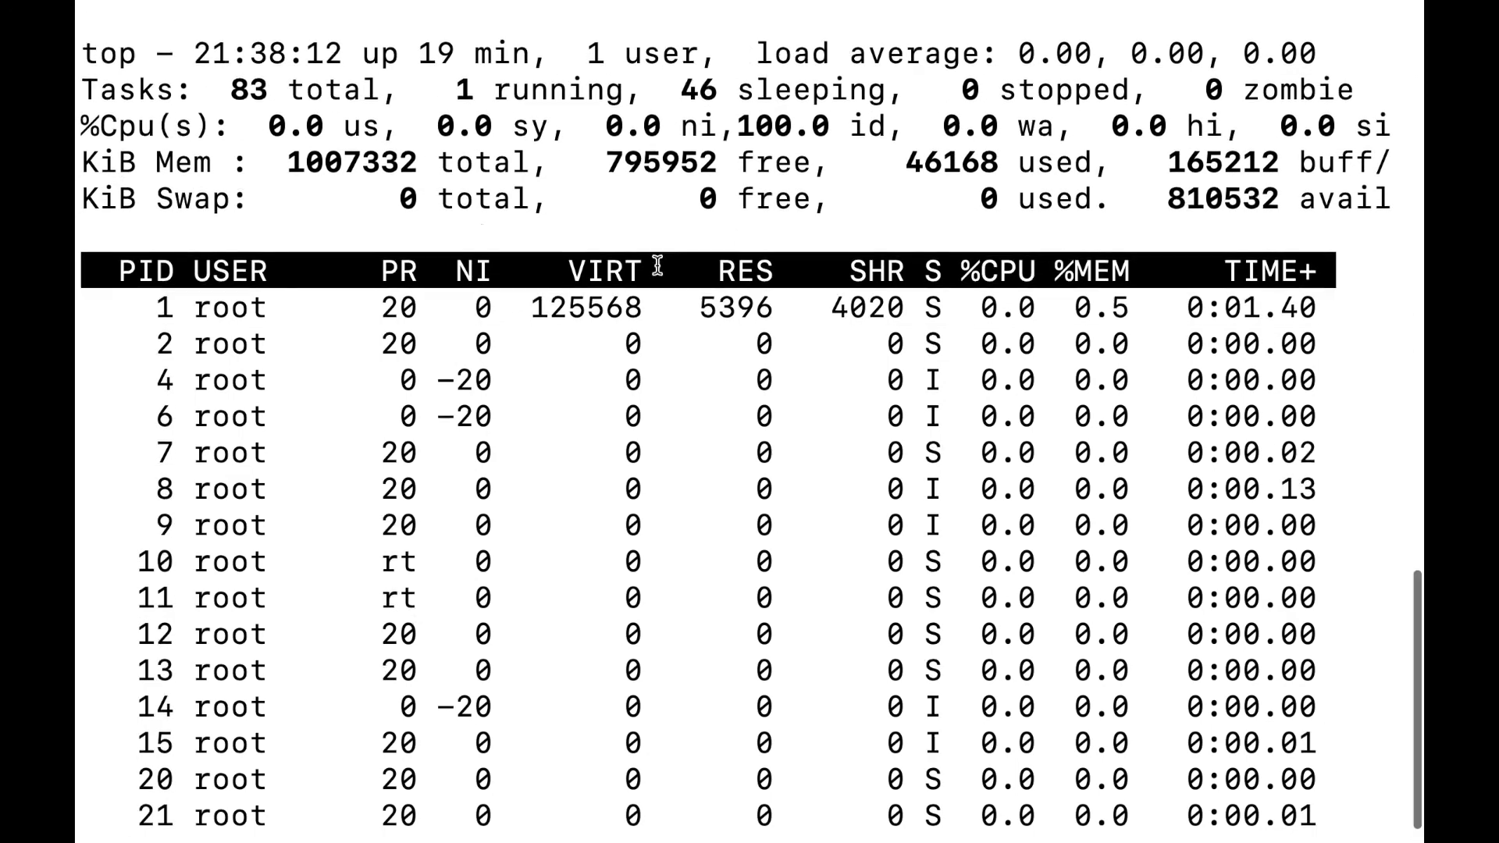
{"action": "mouse_move", "coordinate": [97, 33]}
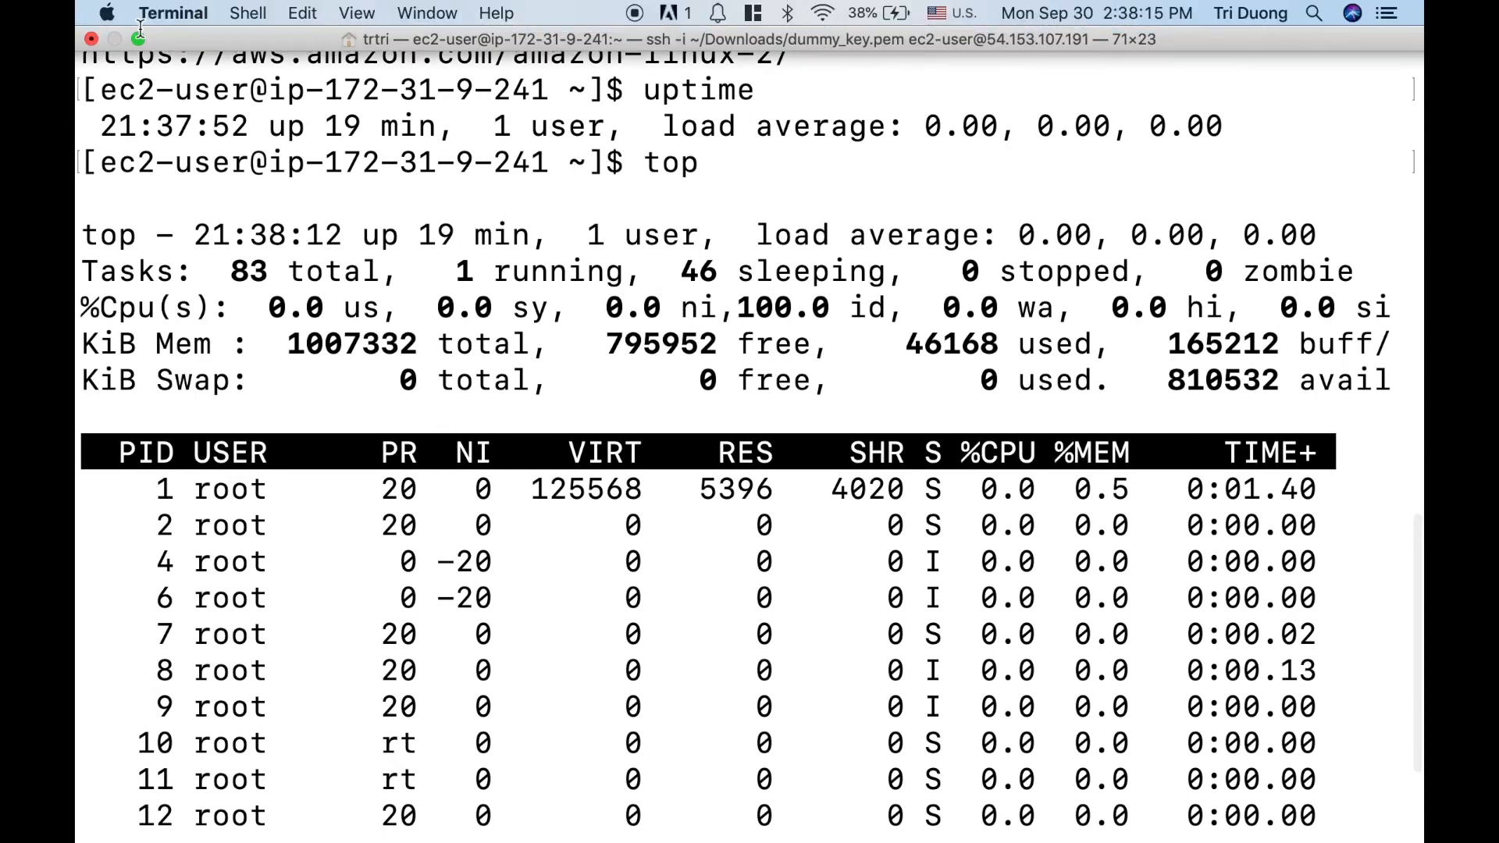
{"action": "scroll", "coordinate": [380, 184], "scroll_direction": "down", "scroll_amount": 3}
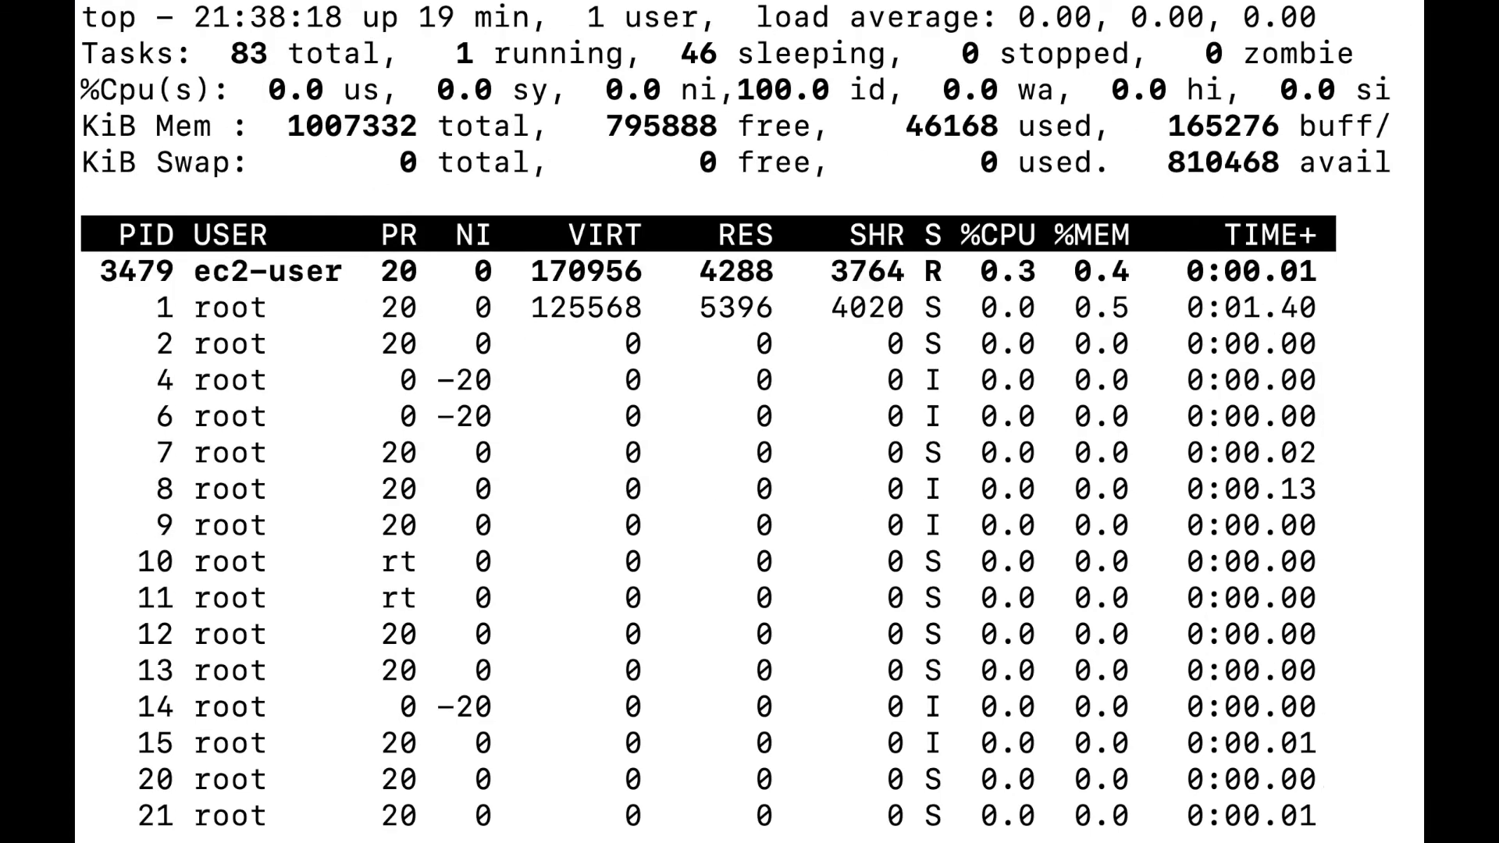
{"action": "key", "text": "p"}
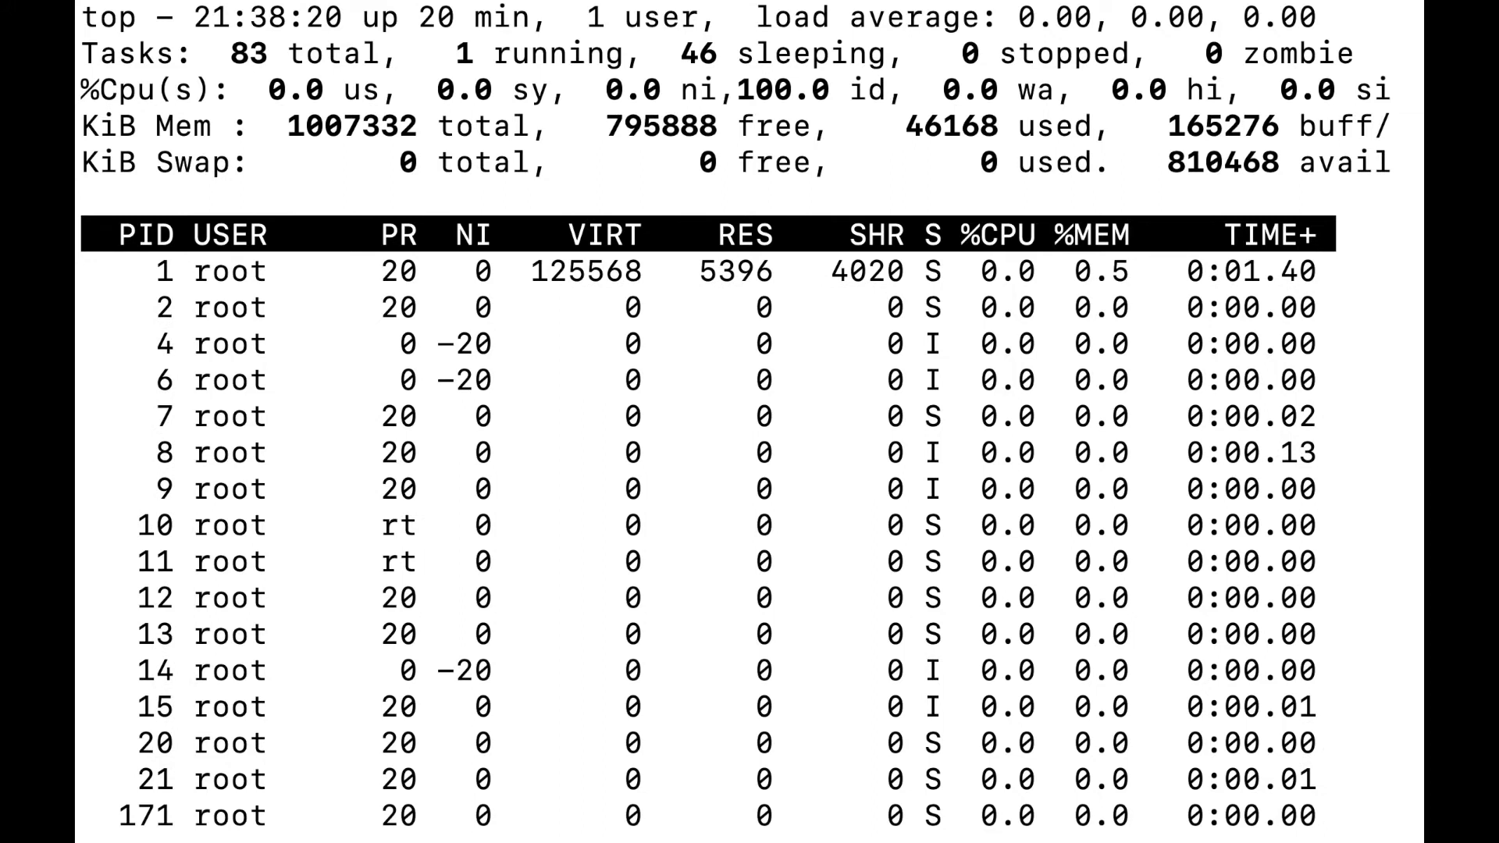
{"action": "key", "text": "q"}
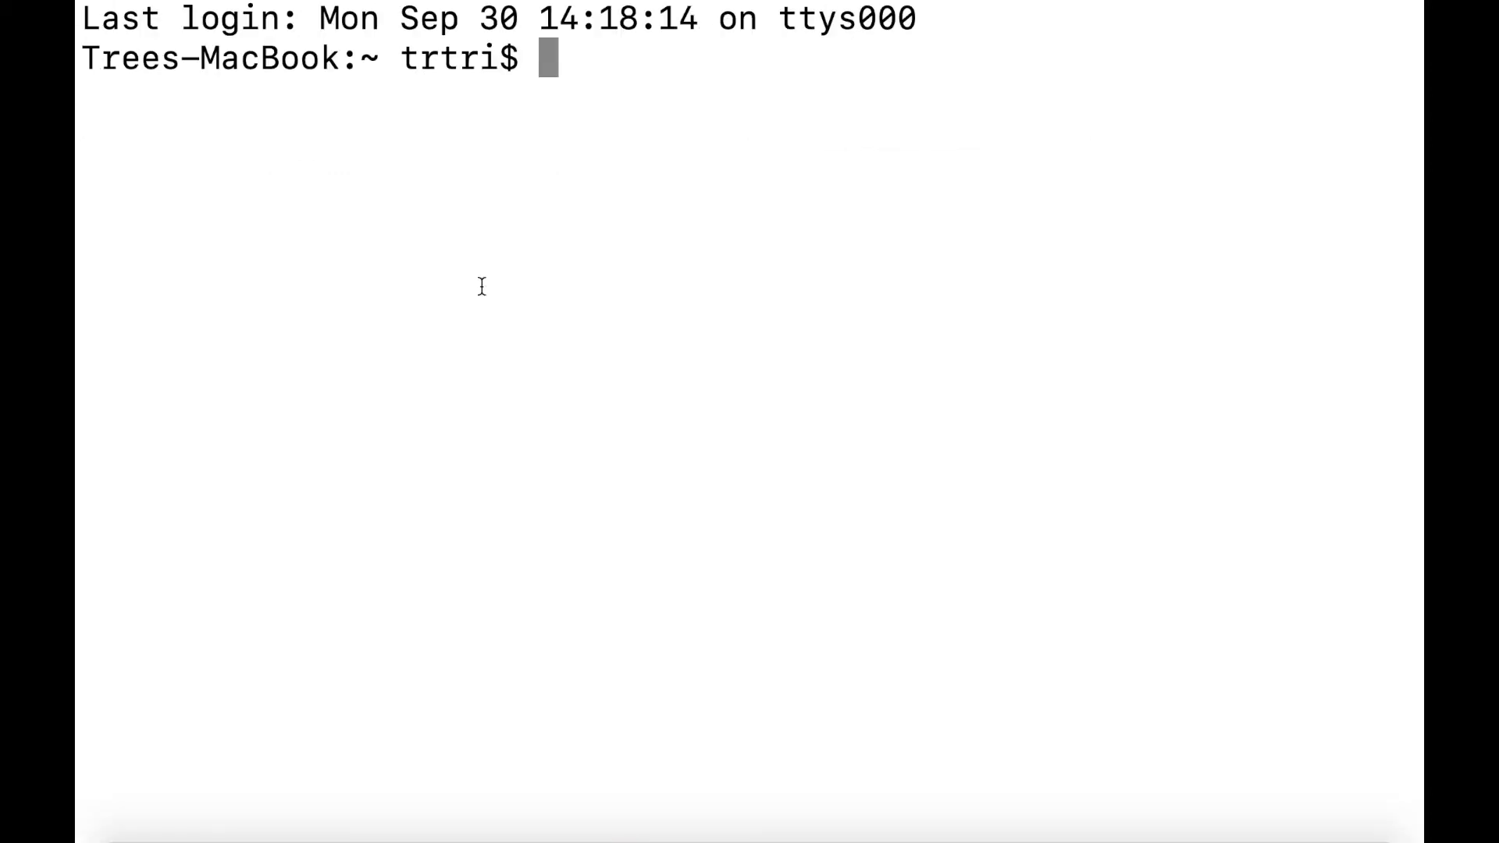
Put the dummy_key.pem ssh command back in a new session, cut down to end at ec2-user@.
{"action": "key", "text": "super+v"}
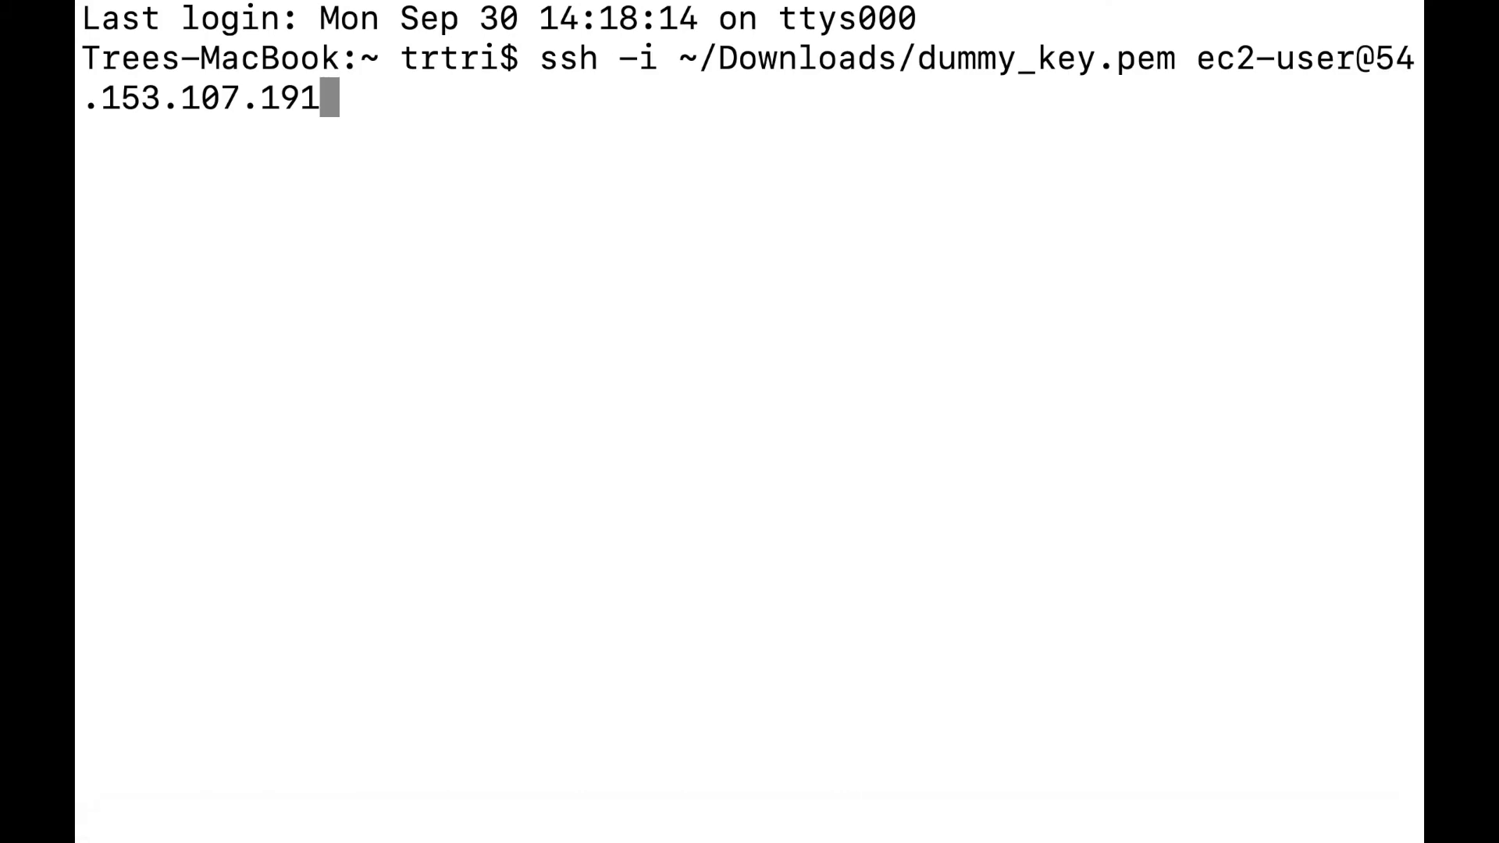
{"action": "key", "text": "BackSpace"}
{"action": "key", "text": "BackSpace"}
{"action": "key", "text": "BackSpace"}
{"action": "key", "text": "BackSpace"}
{"action": "key", "text": "BackSpace"}
{"action": "key", "text": "BackSpace"}
{"action": "key", "text": "BackSpace"}
{"action": "key", "text": "BackSpace"}
{"action": "key", "text": "BackSpace"}
{"action": "key", "text": "BackSpace"}
{"action": "key", "text": "BackSpace"}
{"action": "key", "text": "BackSpace"}
{"action": "key", "text": "BackSpace"}
{"action": "key", "text": "BackSpace"}
{"action": "key", "text": "BackSpace"}
{"action": "key", "text": "BackSpace"}
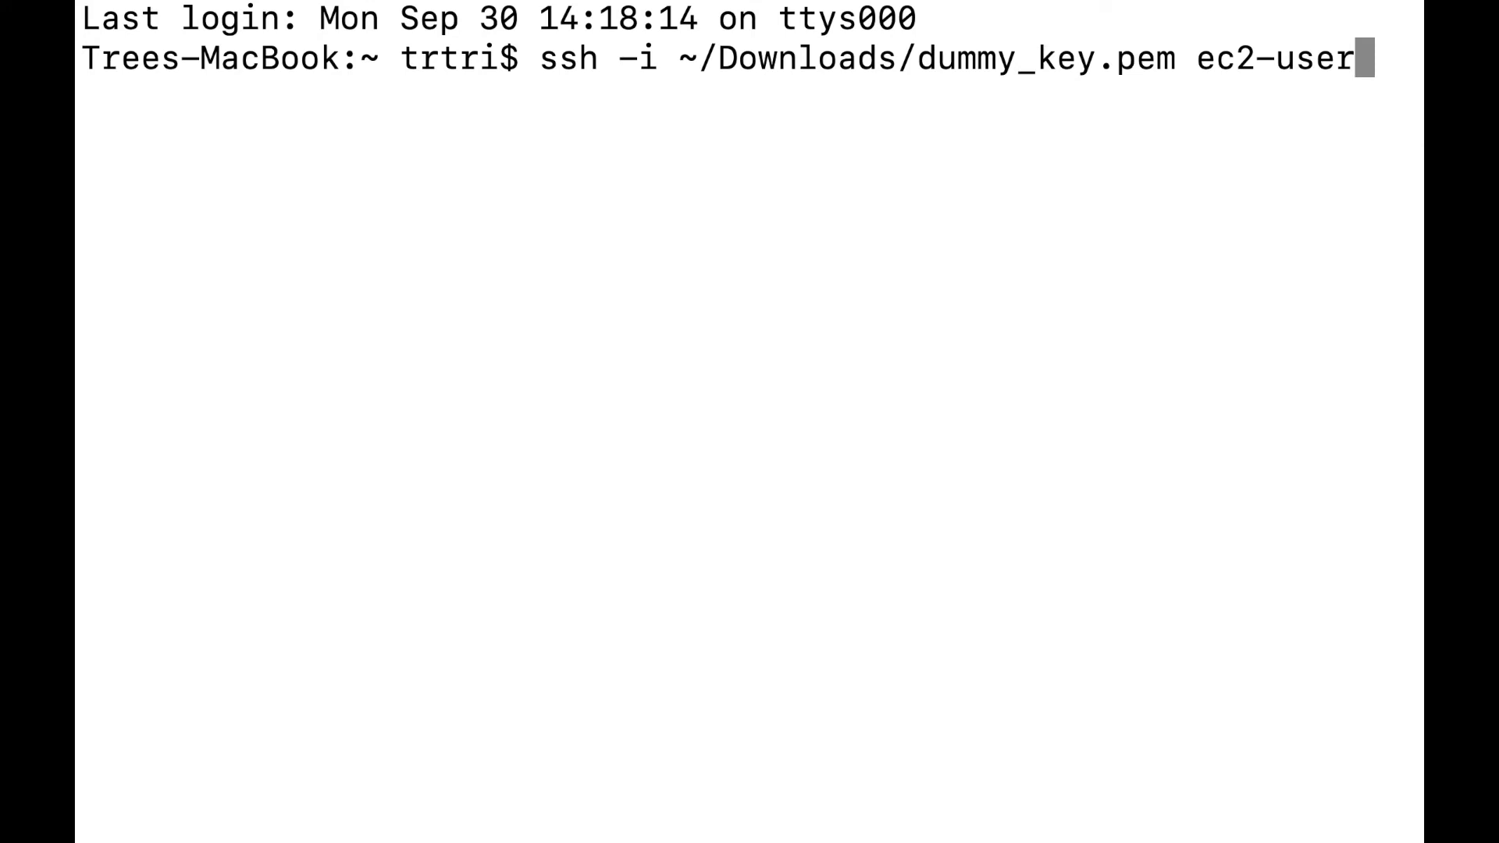
{"action": "type", "text": "r@"}
{"action": "key", "text": "super+Tab"}
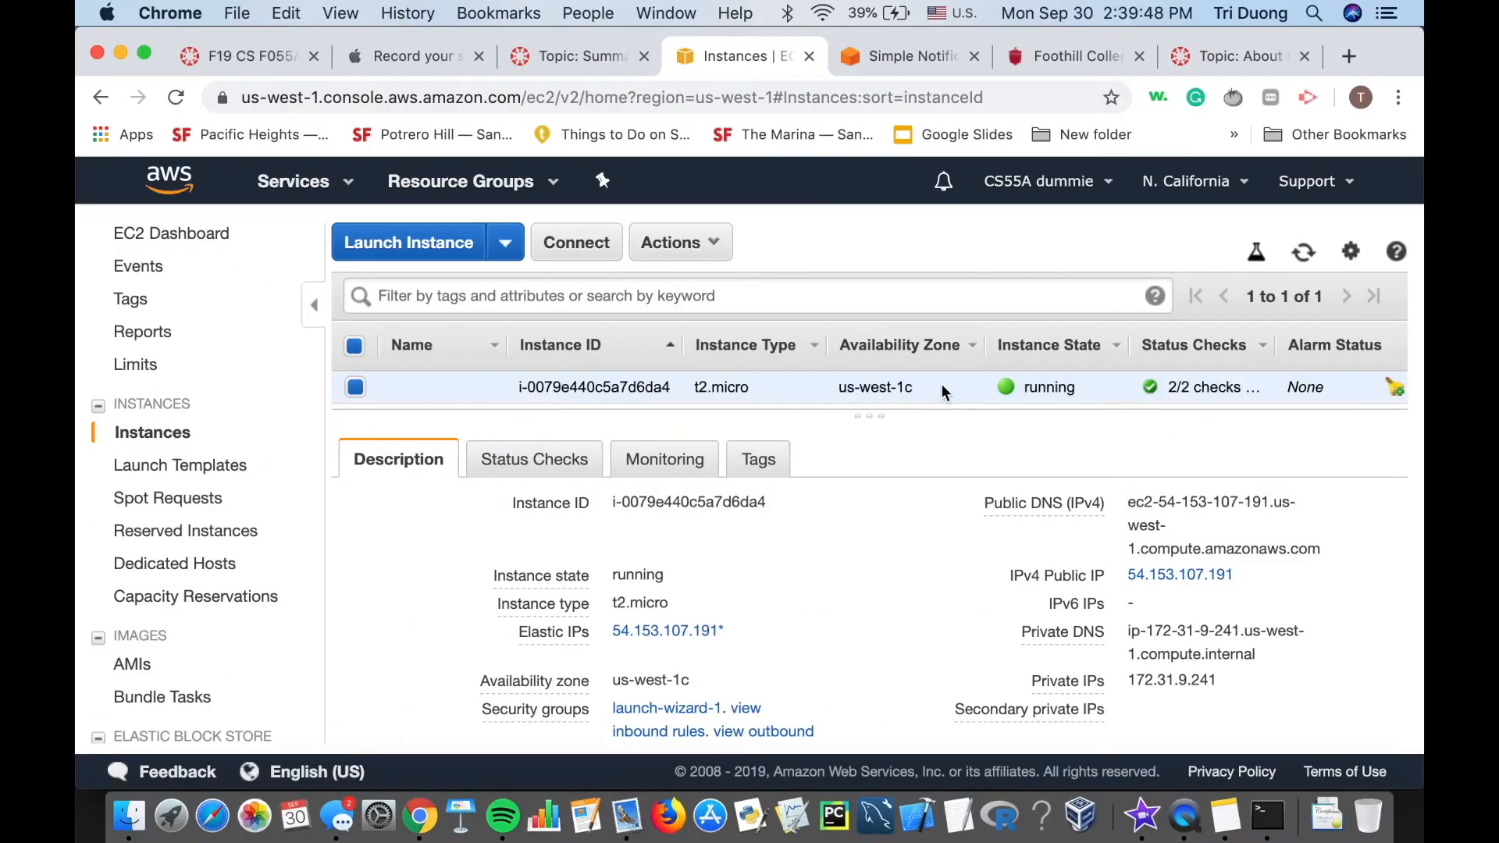
Copy the instance's public DNS ec2-54-153-107-191.us-west-1.compute.amazonaws.com from the Description tab.
{"action": "scroll", "coordinate": [870, 613], "scroll_direction": "down", "scroll_amount": 1}
{"action": "scroll", "coordinate": [871, 614], "scroll_direction": "up", "scroll_amount": 1}
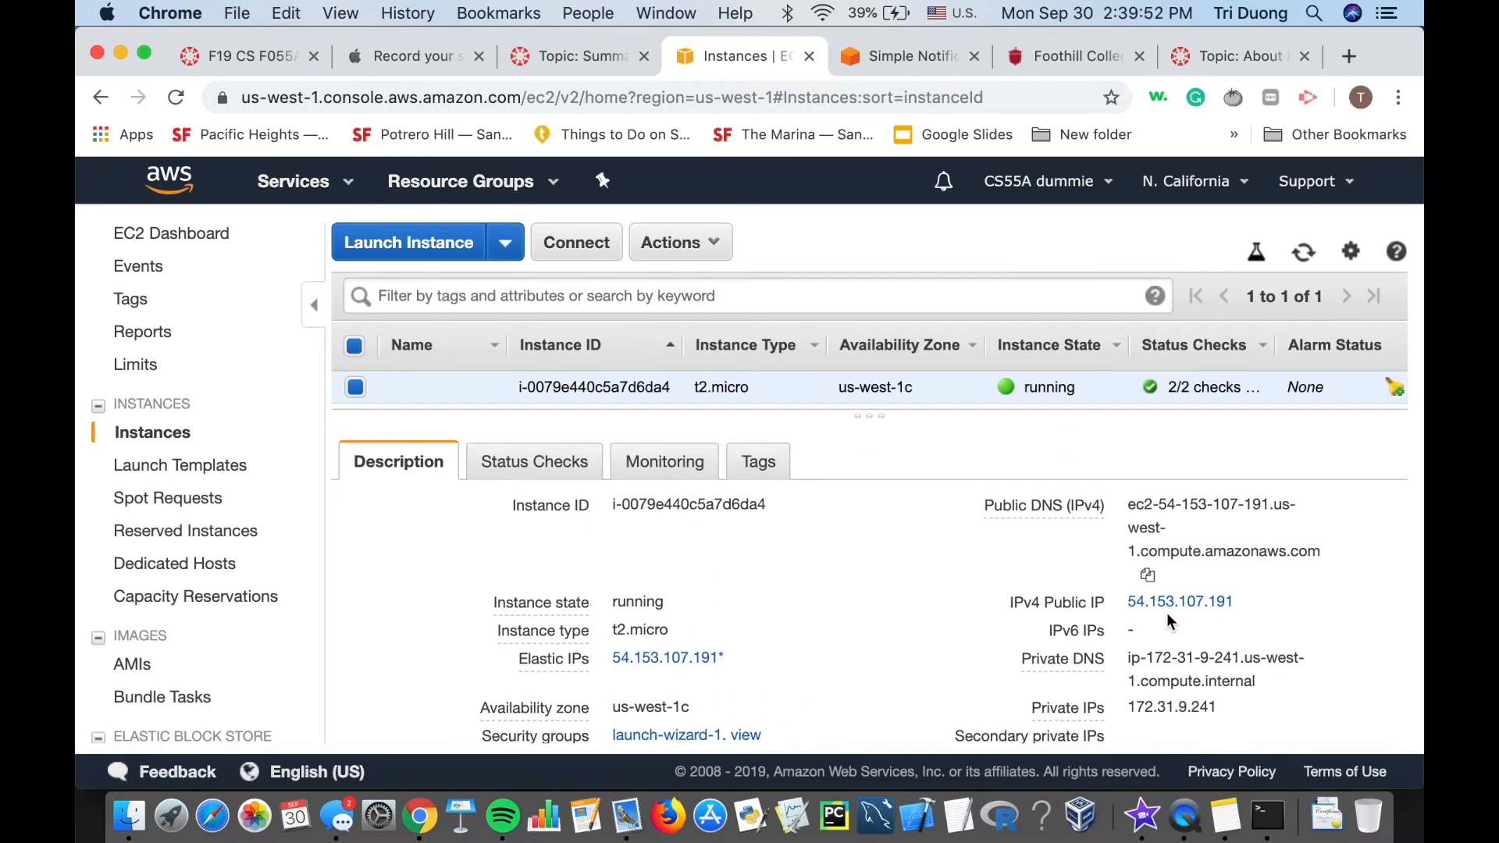
{"action": "scroll", "coordinate": [1171, 609], "scroll_direction": "down", "scroll_amount": 1}
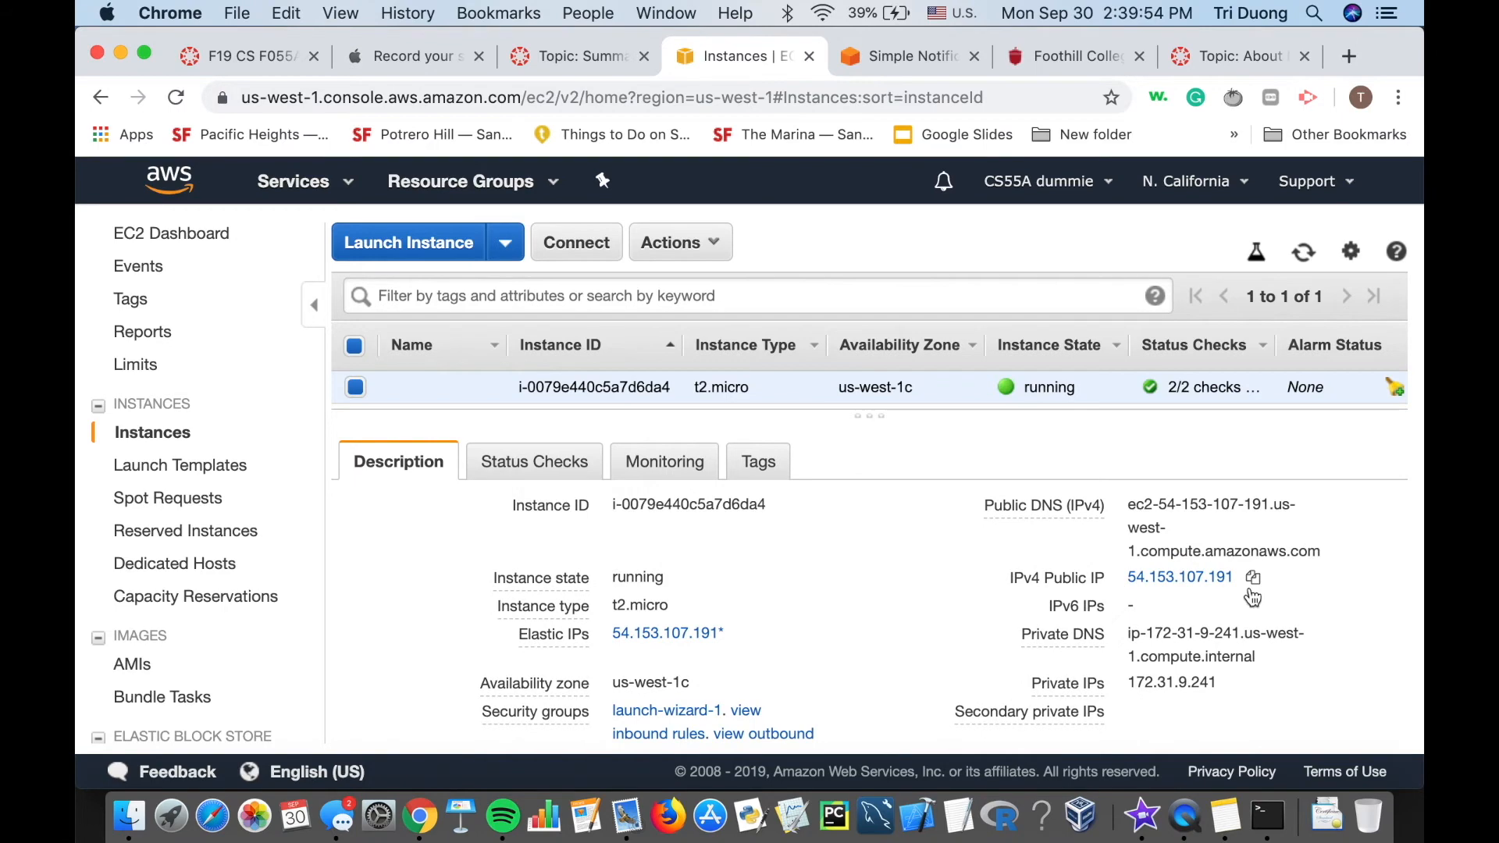
{"action": "left_click", "coordinate": [1255, 582]}
{"action": "scroll", "coordinate": [1171, 582], "scroll_direction": "up", "scroll_amount": 1}
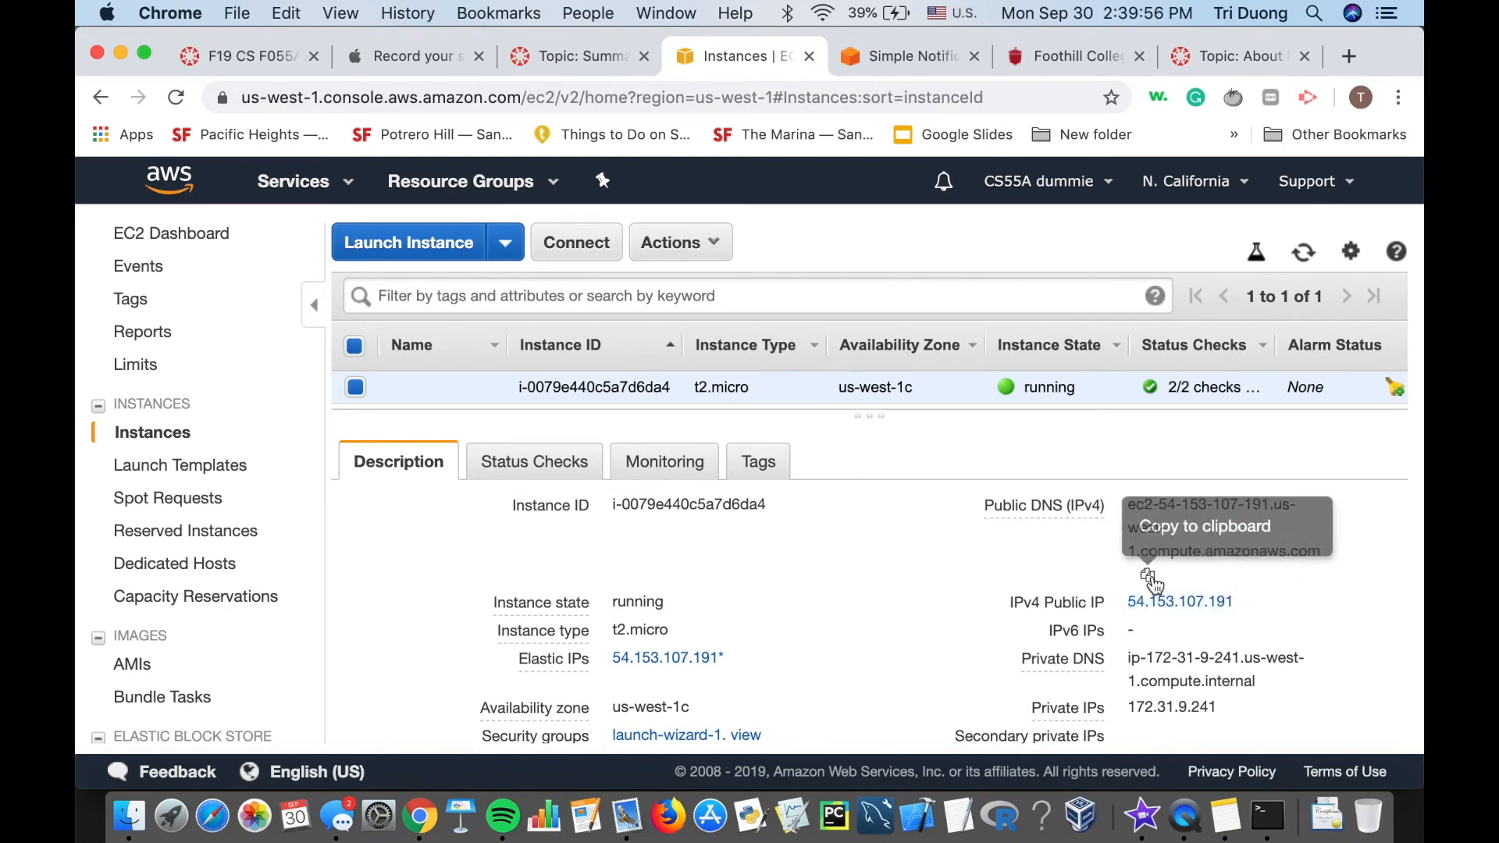
{"action": "left_click", "coordinate": [1150, 577]}
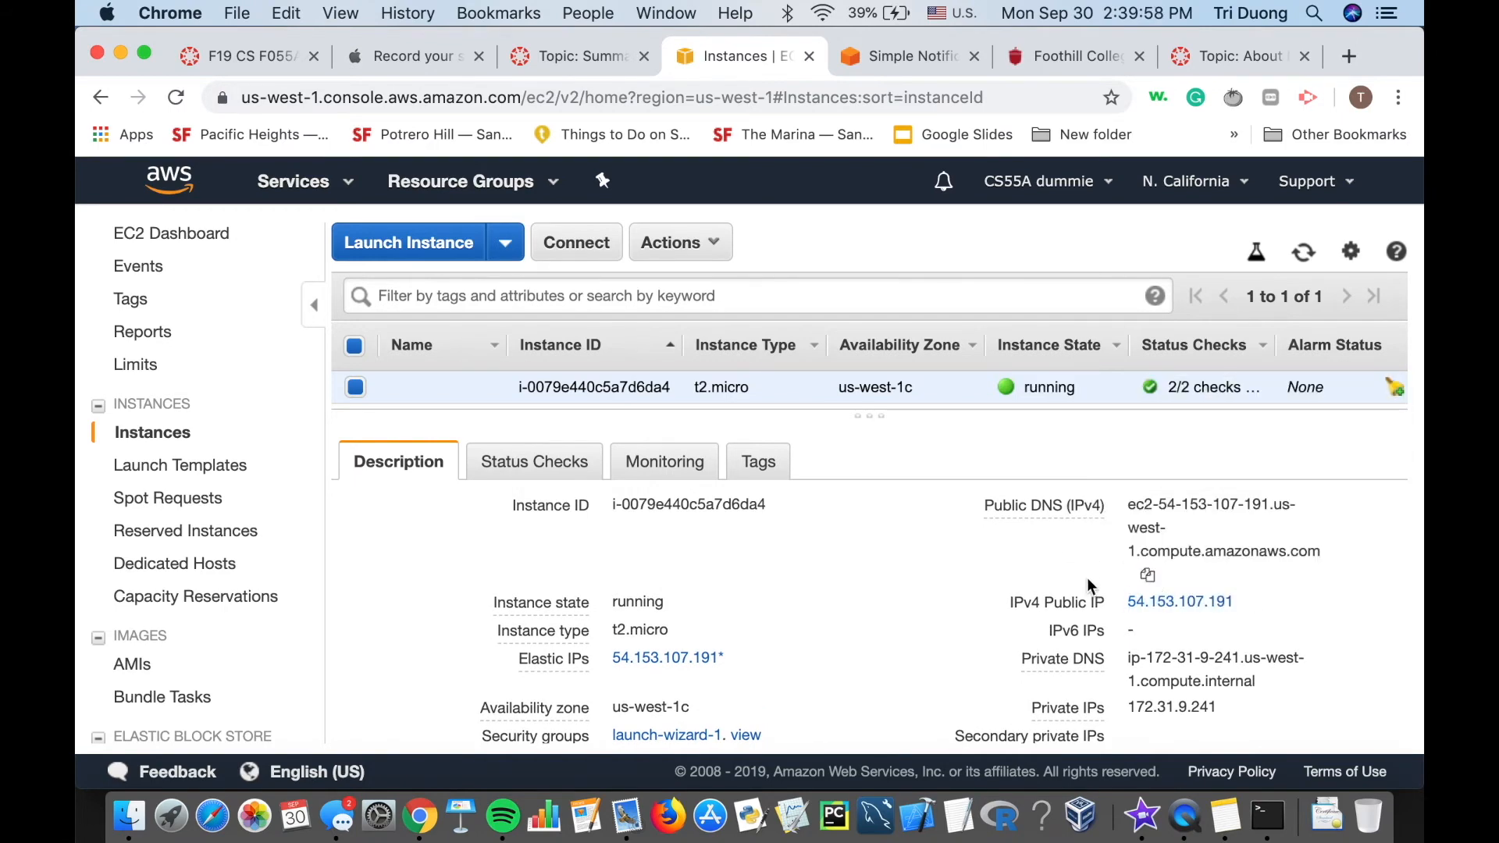
{"action": "key", "text": "super+Tab"}
Complete the ssh command with the public DNS name, connect, and accept the host.
{"action": "key", "text": "super+v"}
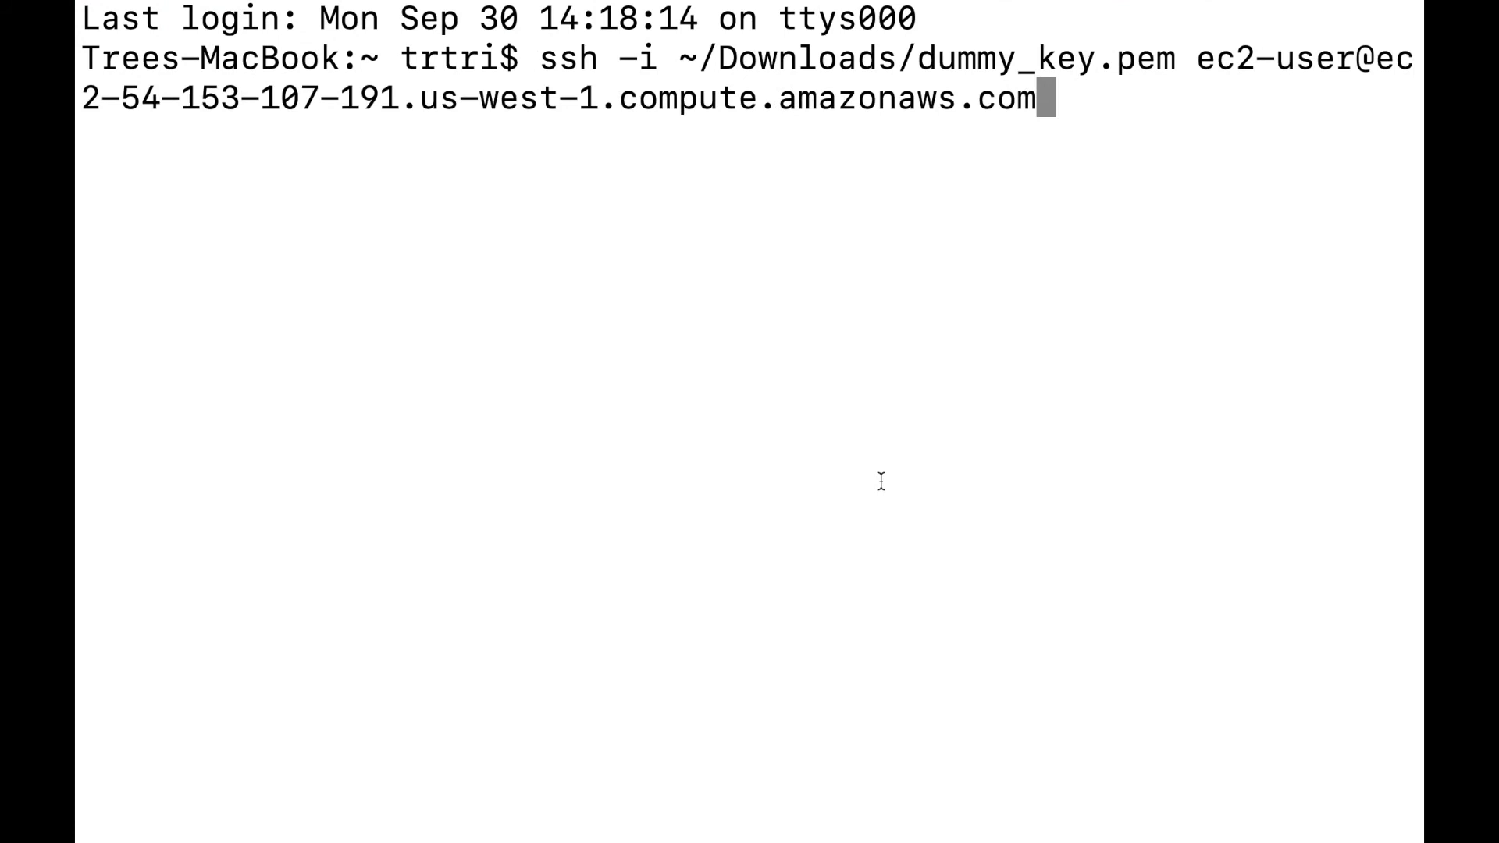
{"action": "key", "text": "Return"}
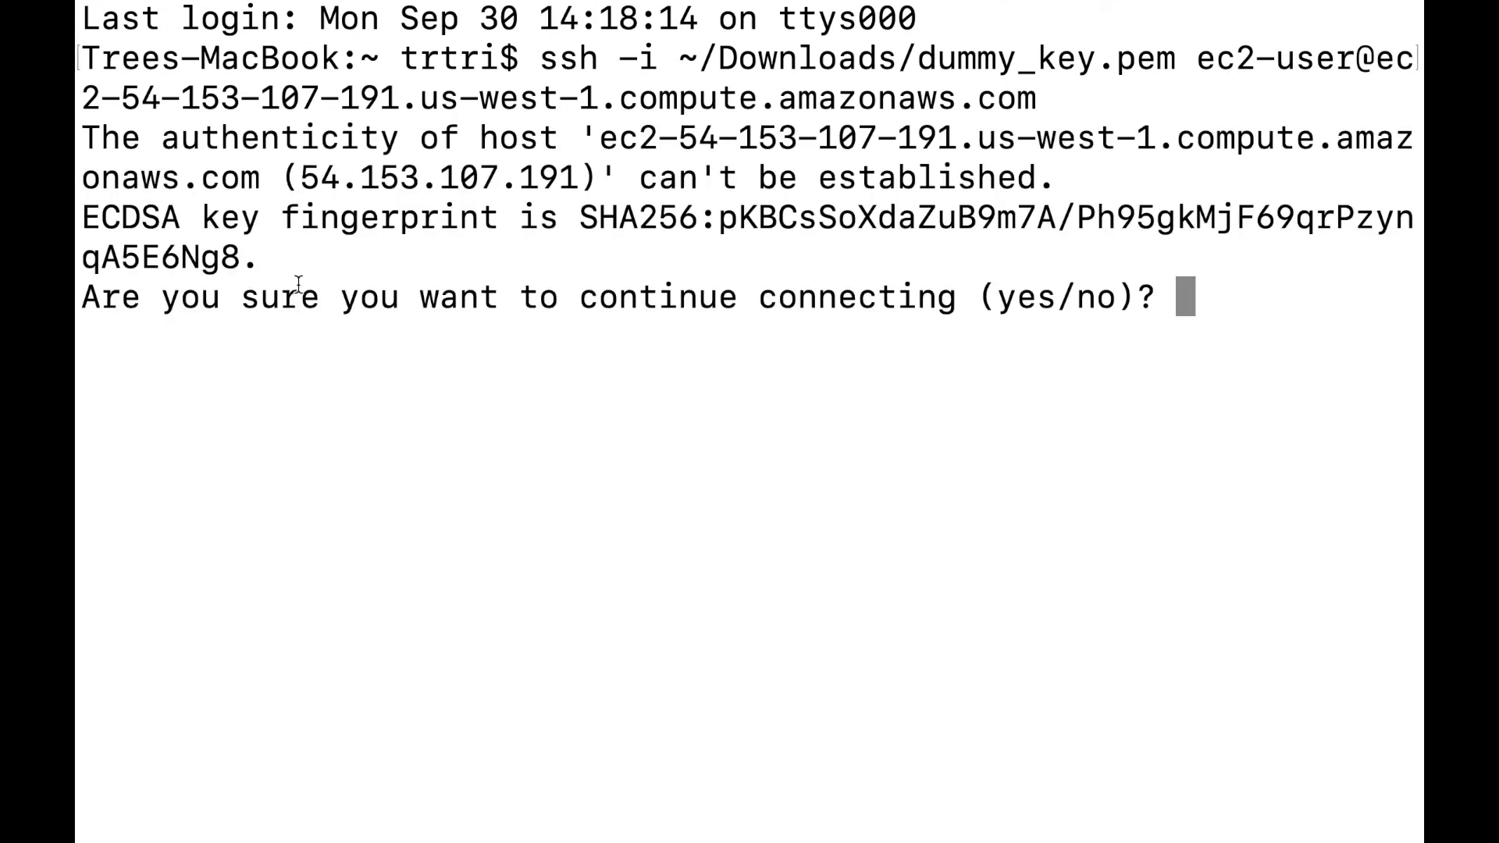
{"action": "type", "text": "yes"}
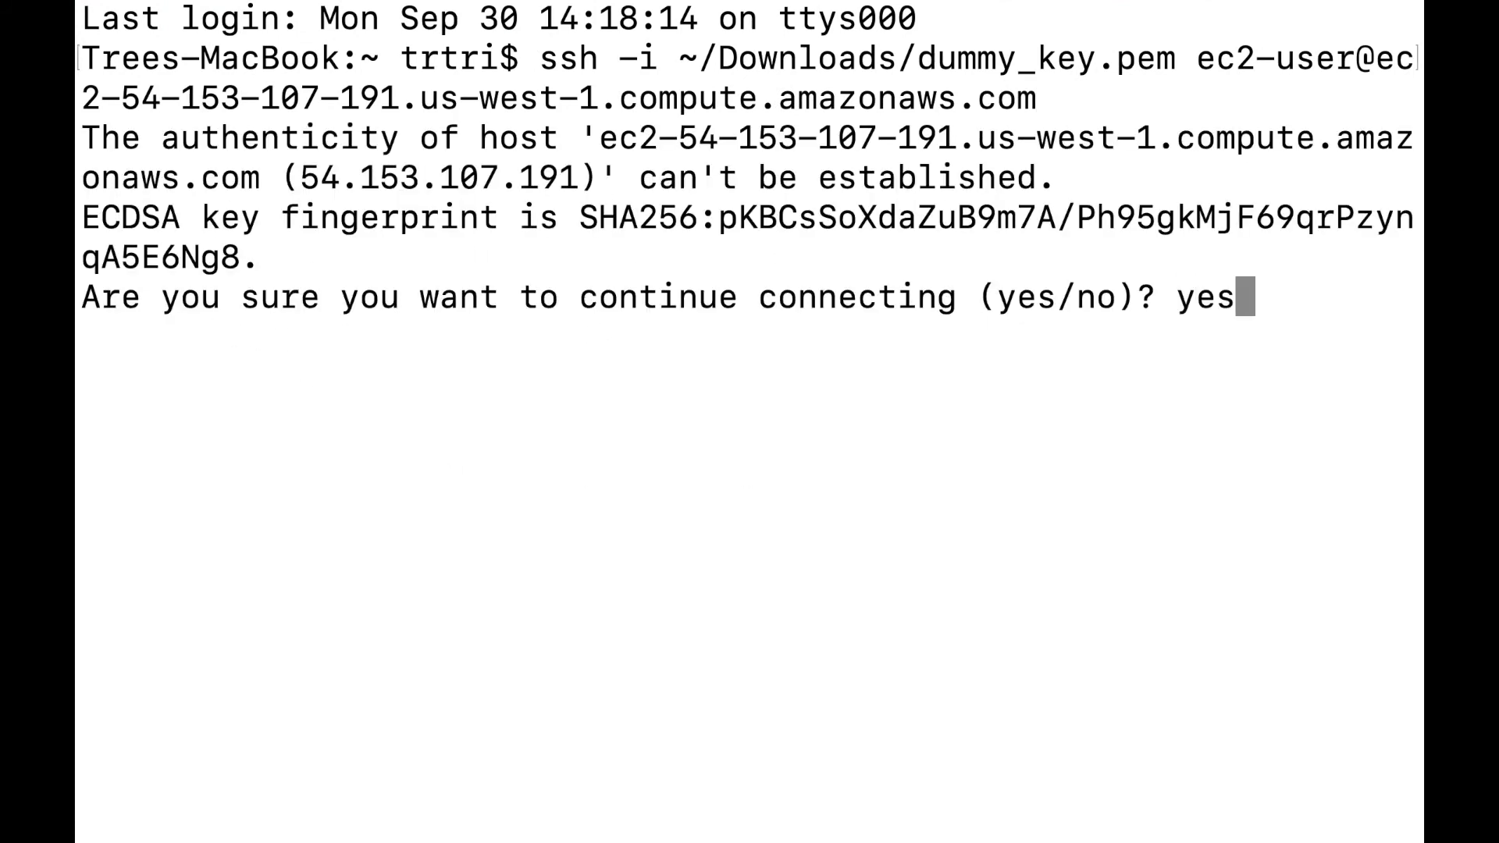
{"action": "key", "text": "Return"}
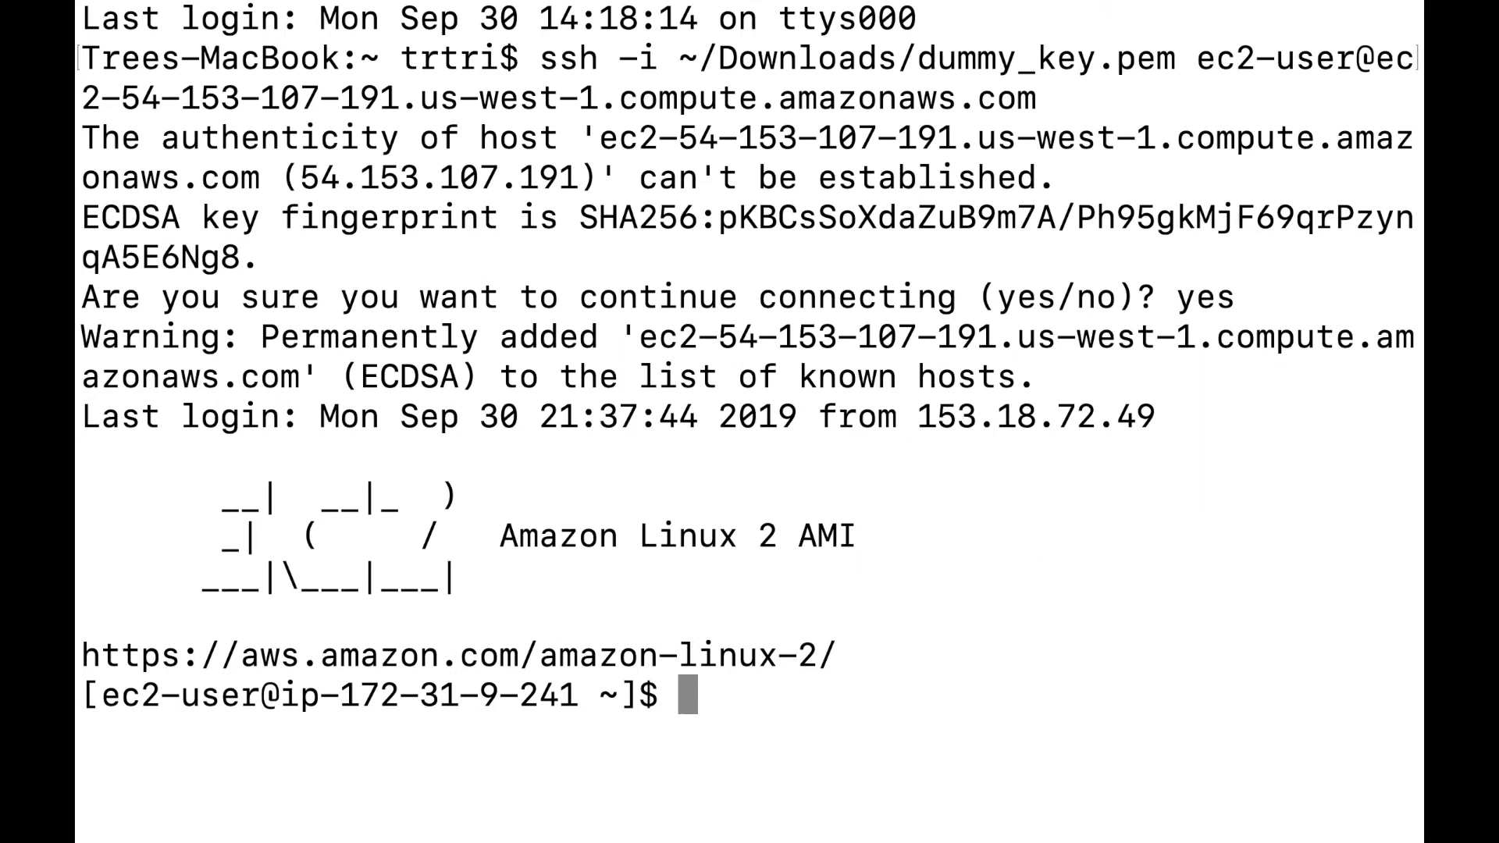
Run uptime on the server (up 21 minutes), then switch to another application.
{"action": "type", "text": "uptime"}
{"action": "key", "text": "Return"}
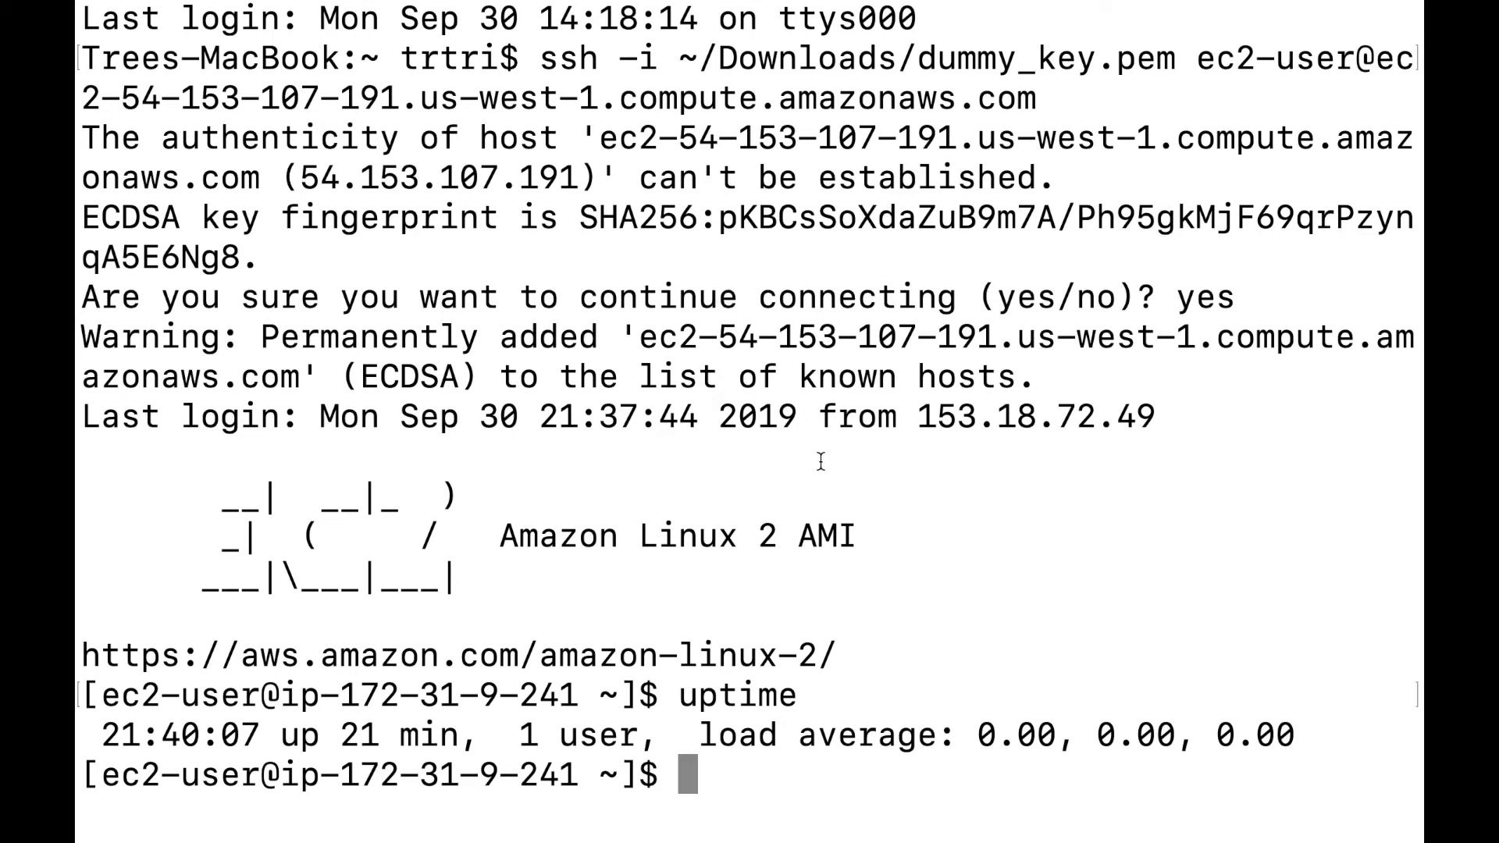
{"action": "key", "text": "super+Tab"}
{"action": "key", "text": "super+Tab"}
{"action": "key", "text": "Tab"}
{"action": "key", "text": "Tab"}
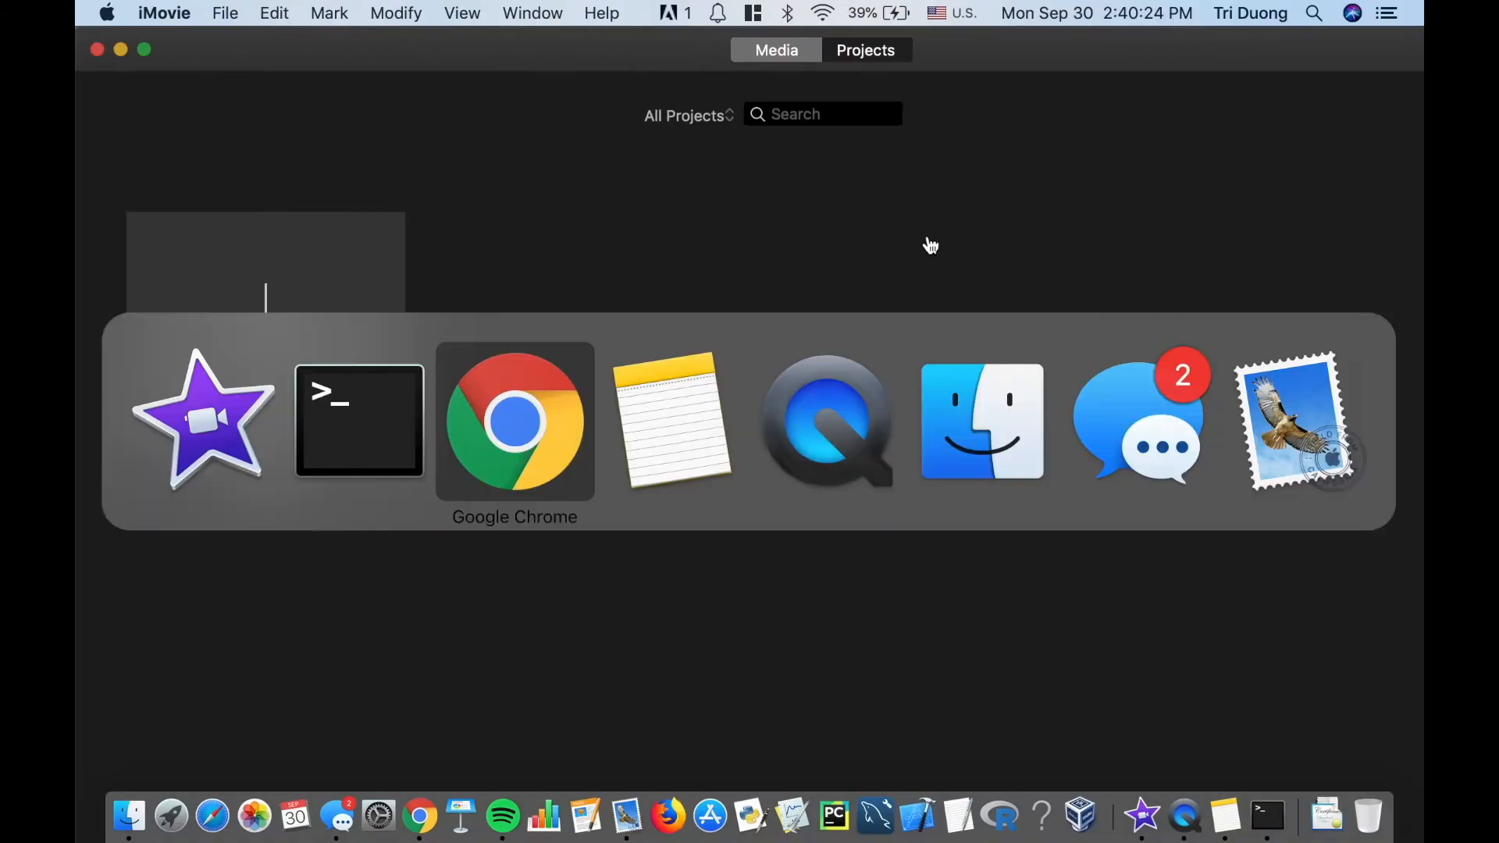
{"action": "key", "text": "super+Tab"}
{"action": "key", "text": "Tab"}
{"action": "key", "text": "Tab"}
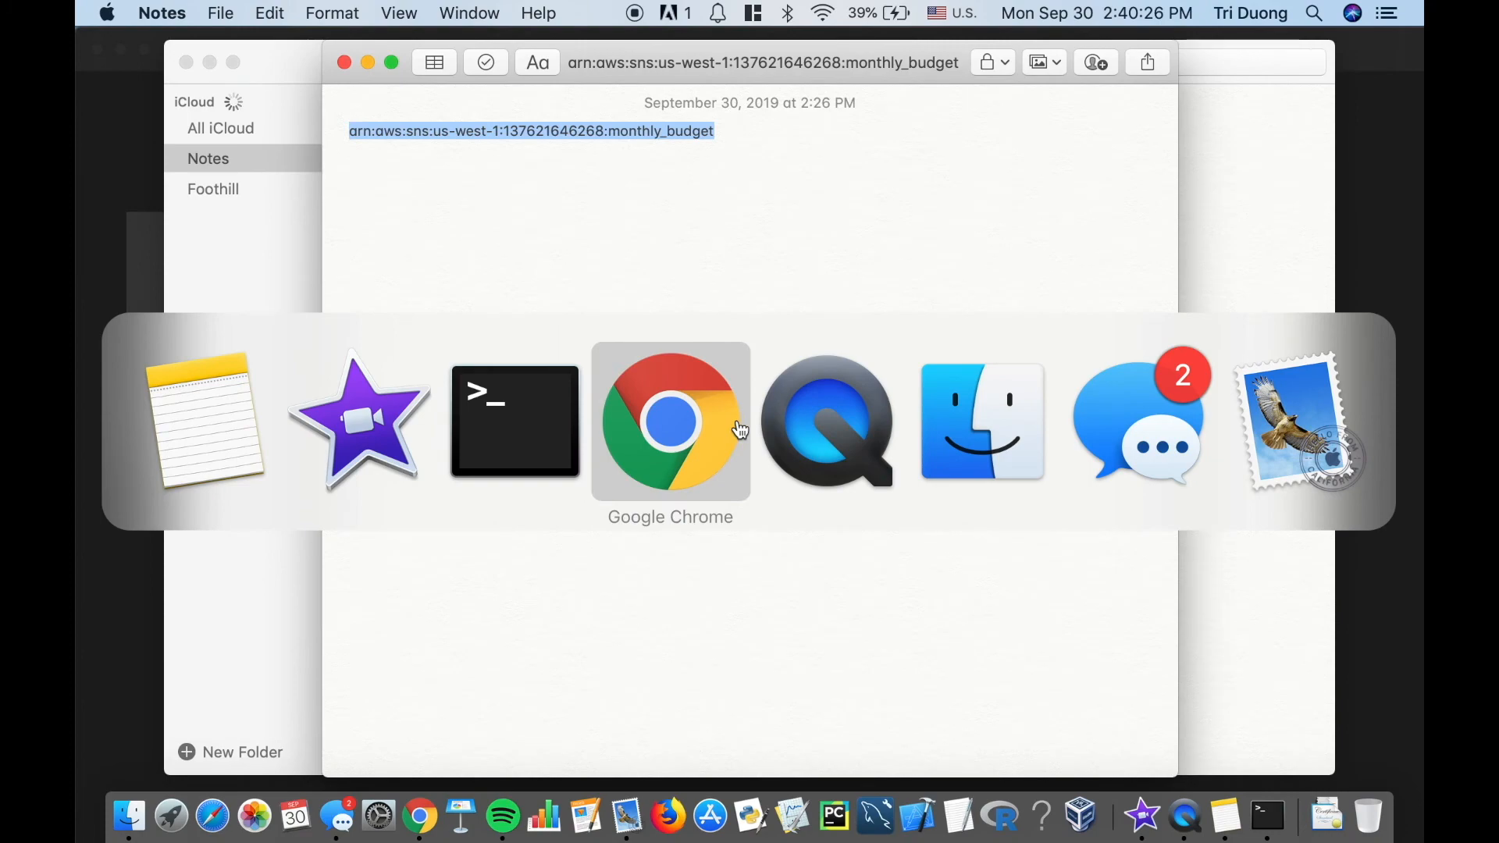
Load the EC2 public hostname in a new Chrome tab; the connection is refused.
{"action": "left_click", "coordinate": [1349, 55]}
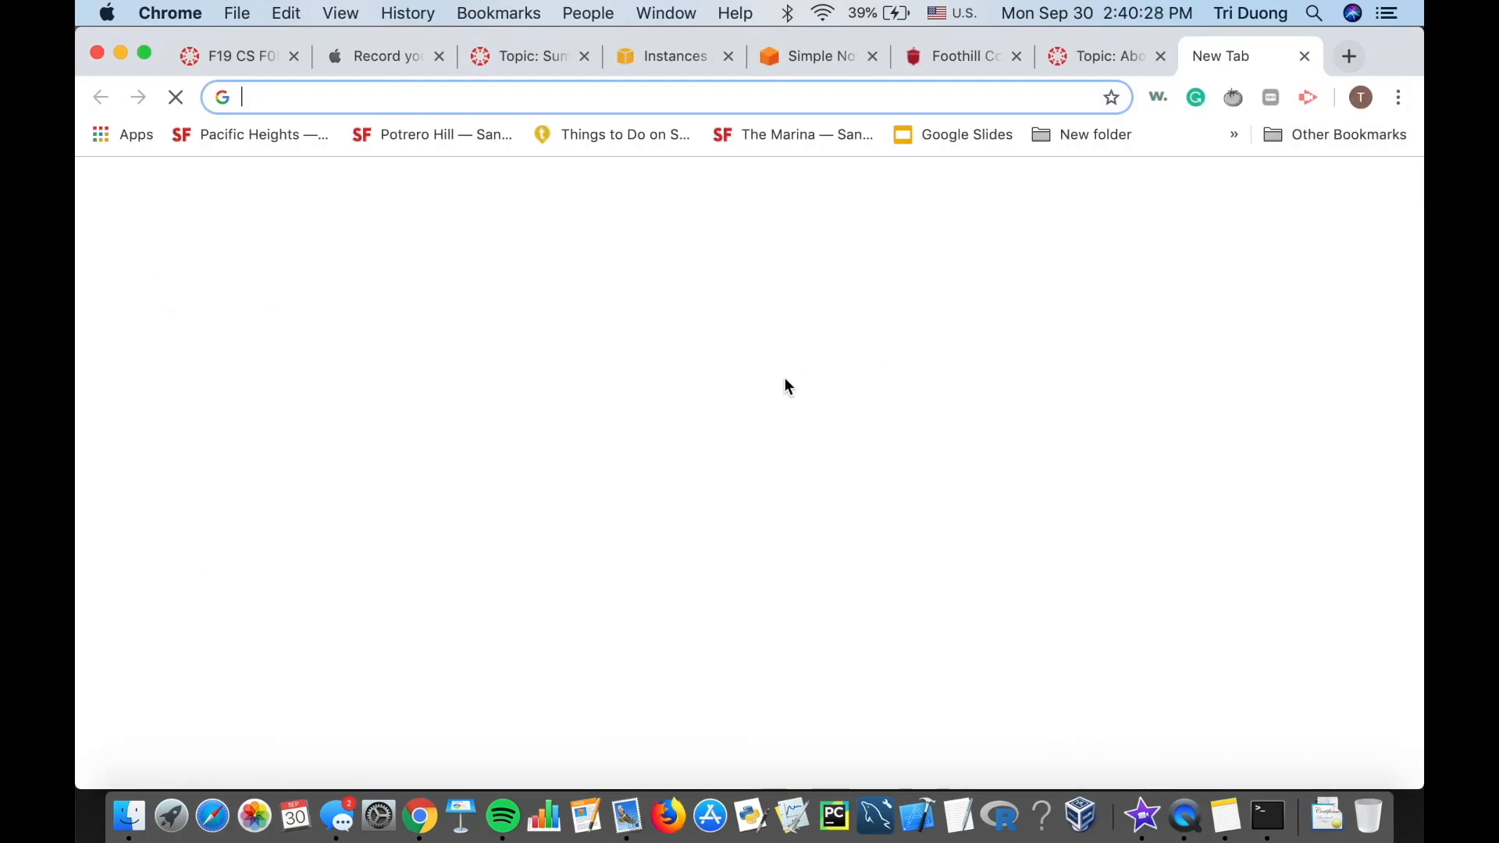
{"action": "key", "text": "super+v"}
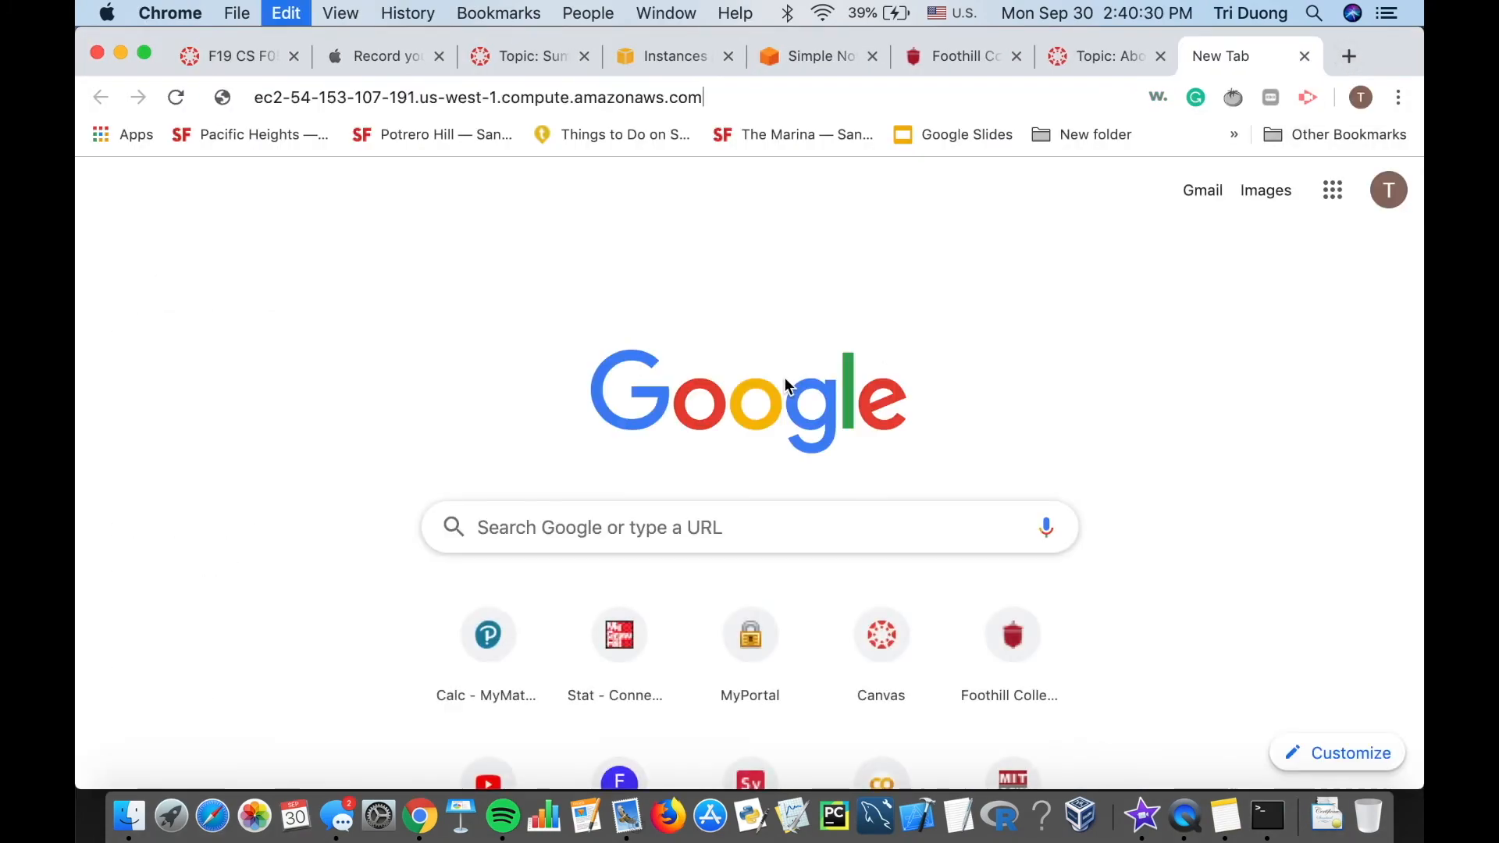
{"action": "key", "text": "Return"}
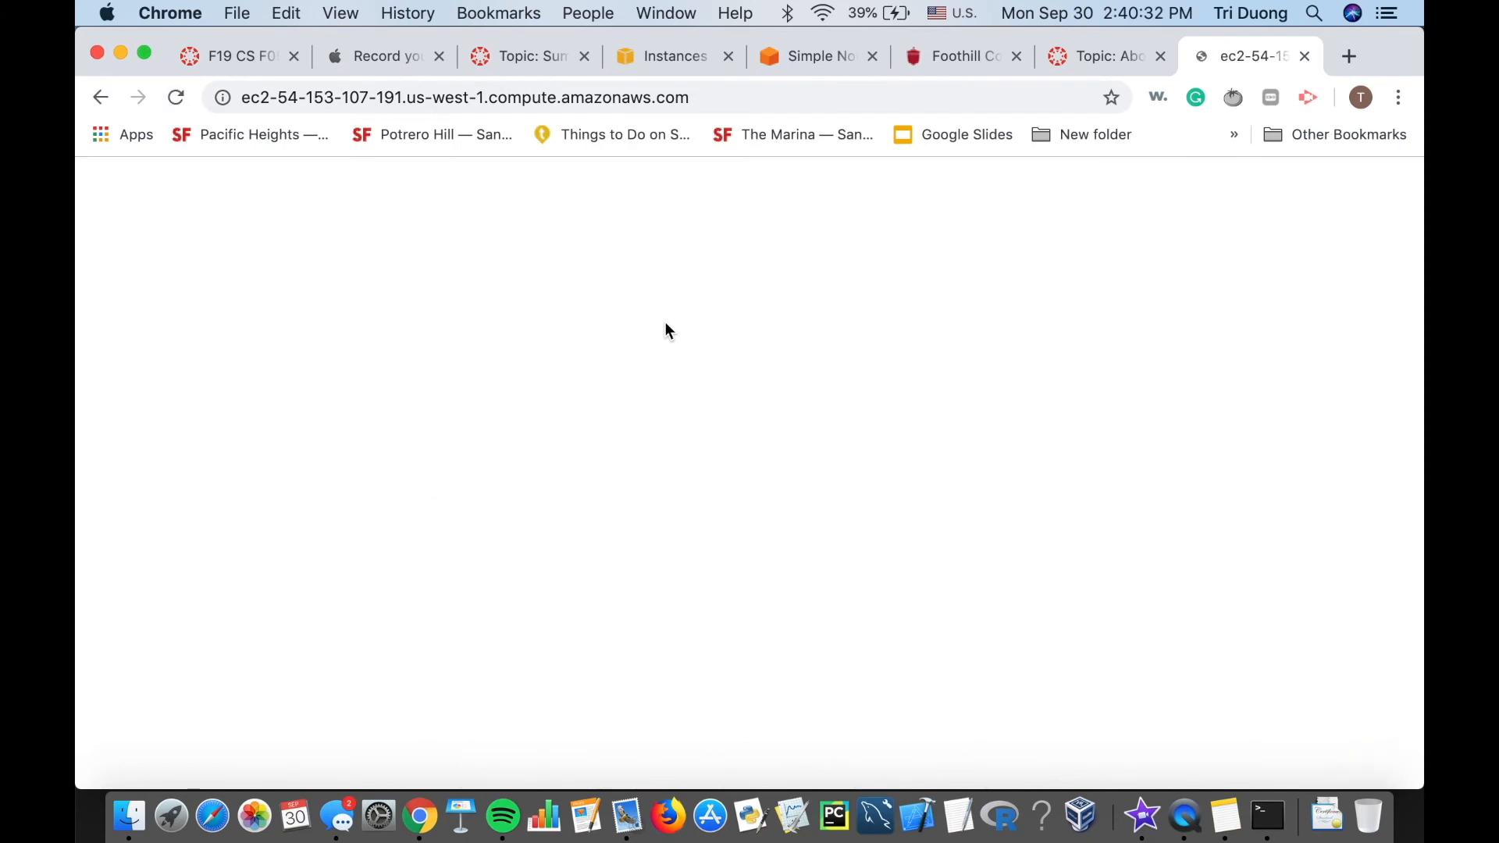
{"action": "left_click", "coordinate": [719, 107]}
{"action": "key", "text": "Left"}
{"action": "type", "text": "hh"}
{"action": "key", "text": "BackSpace"}
{"action": "key", "text": "BackSpace"}
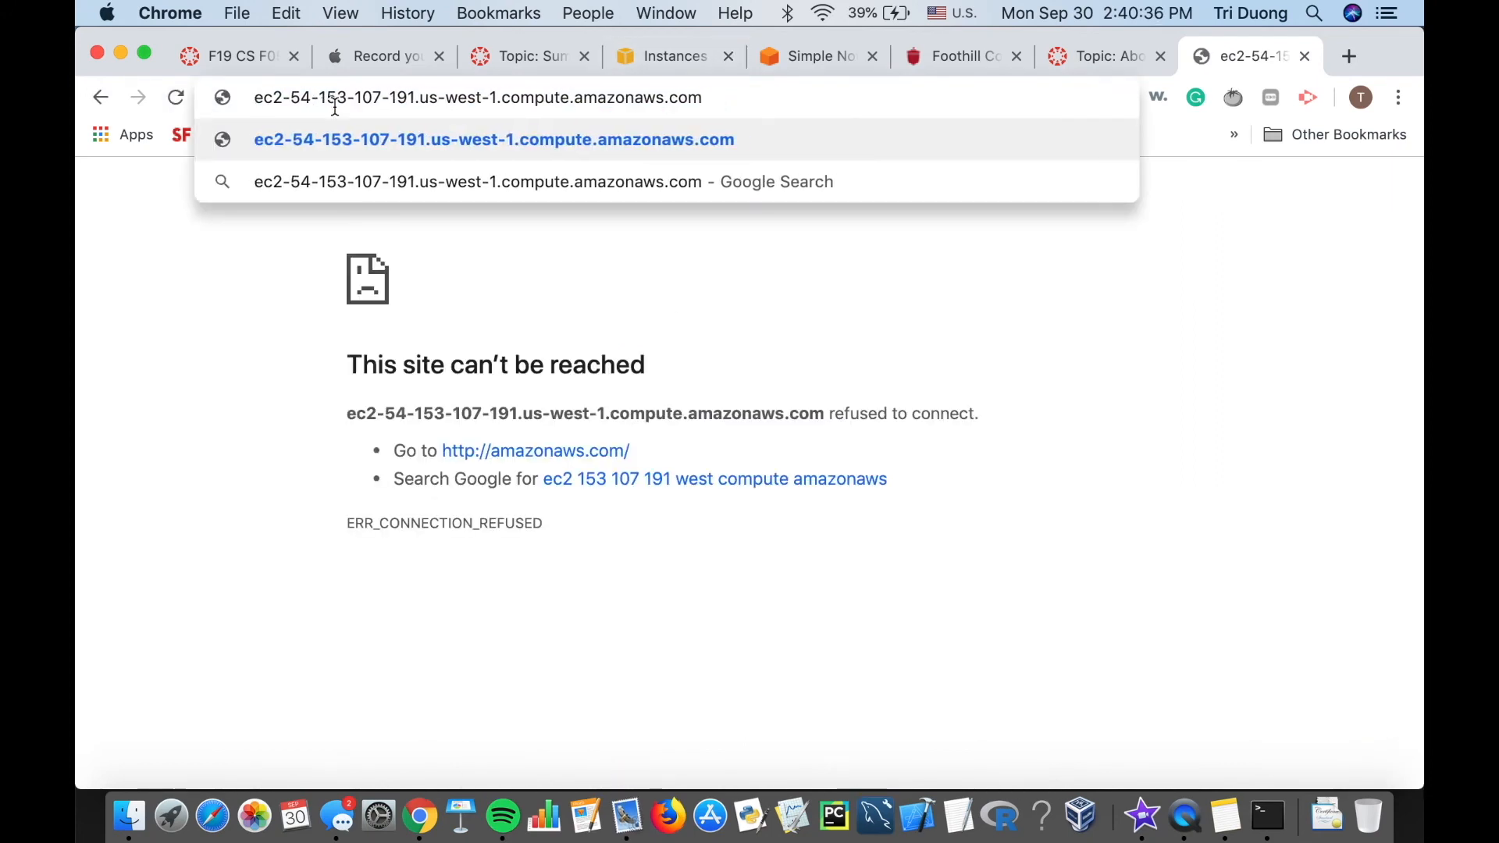
{"action": "key", "text": "super+Tab"}
{"action": "key", "text": "super+Tab"}
{"action": "key", "text": "super+Tab"}
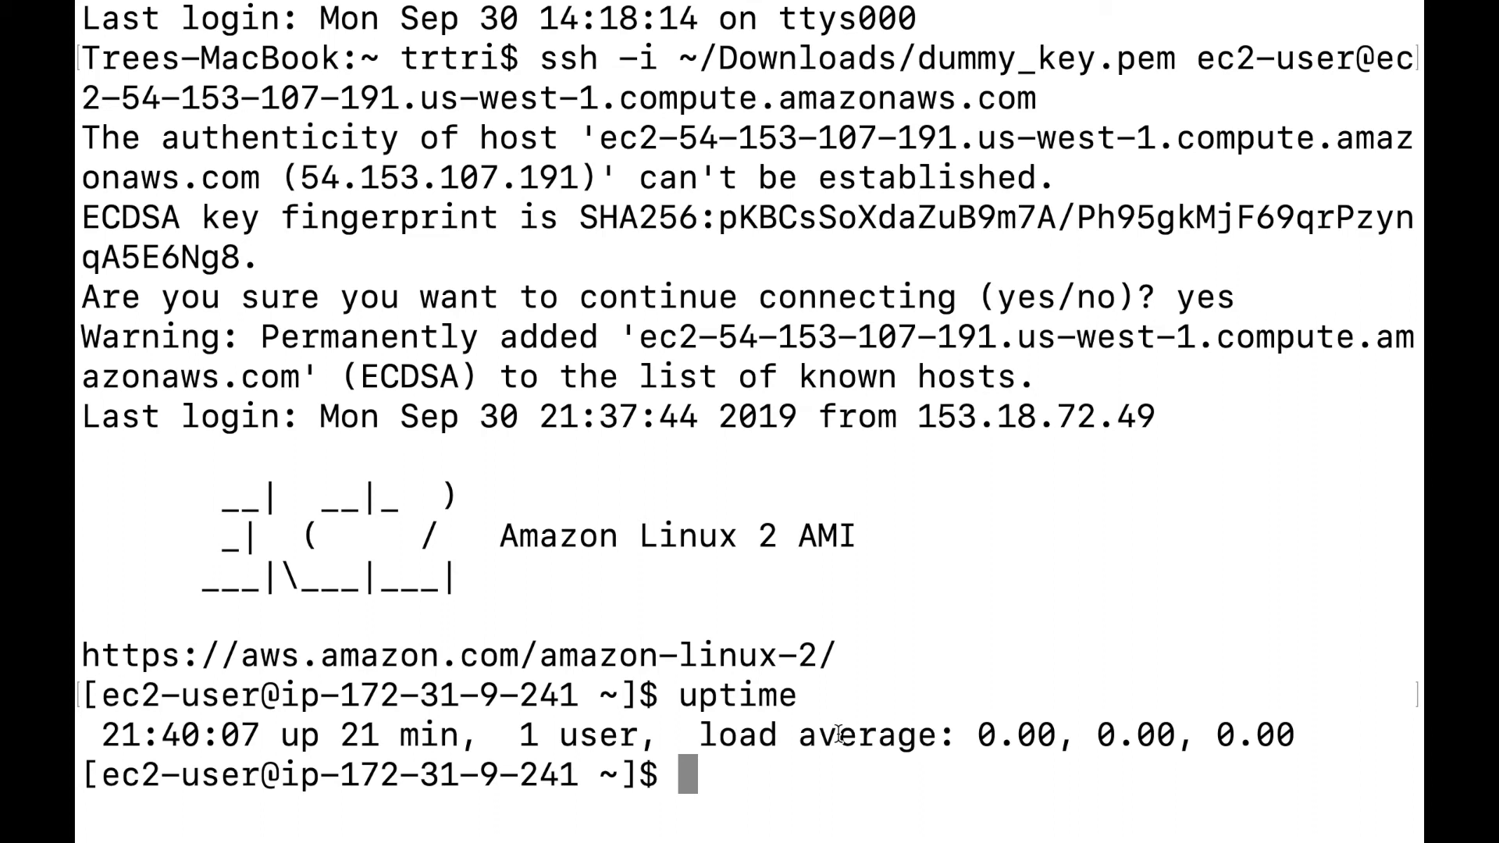
Run sudo yum install httpd and confirm installing Apache with its eight dependencies.
{"action": "type", "text": "yama"}
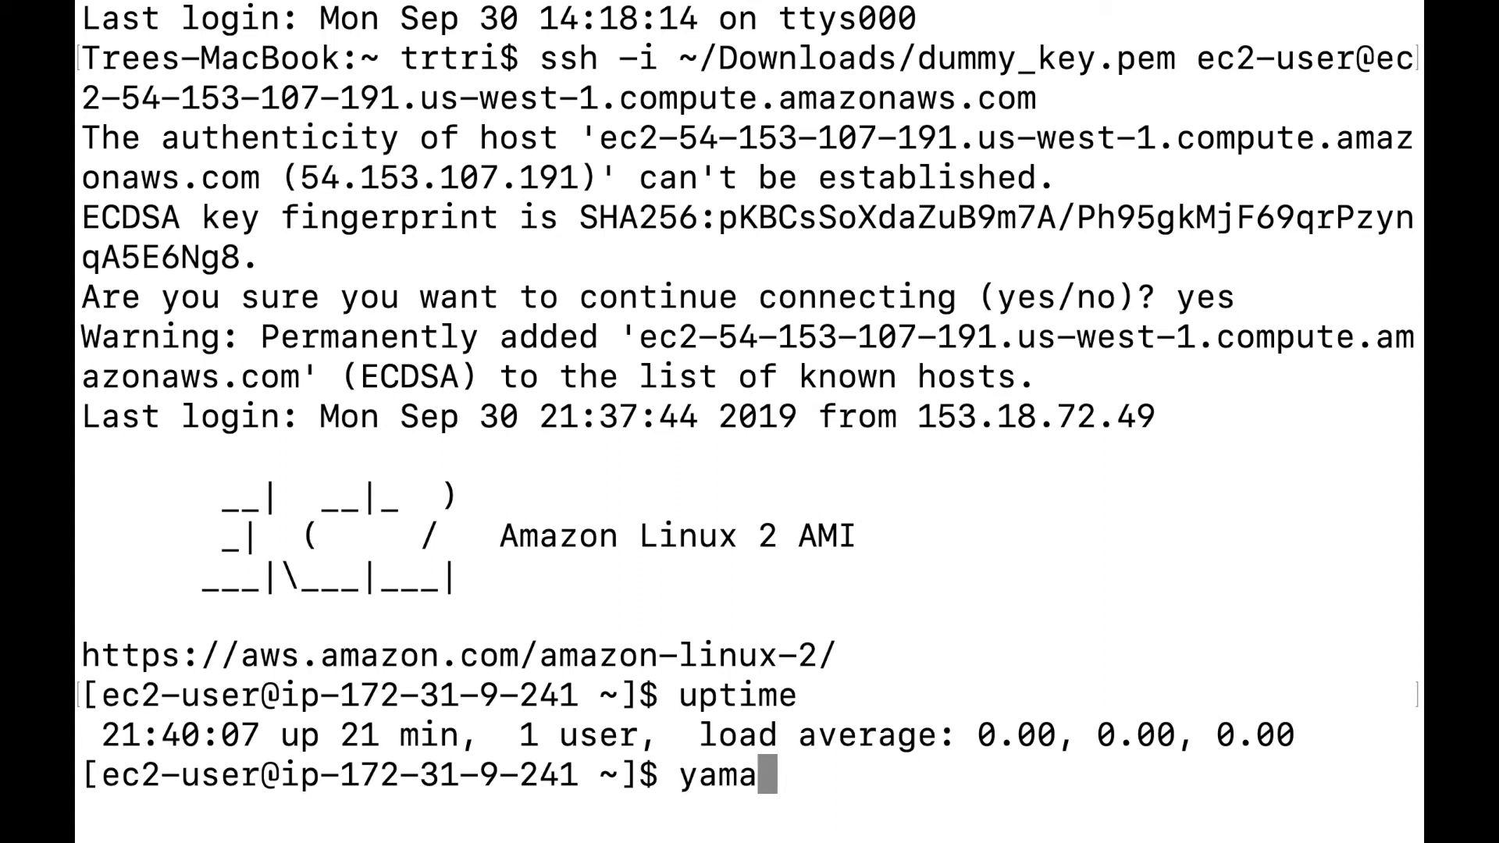
{"action": "key", "text": "BackSpace"}
{"action": "key", "text": "BackSpace"}
{"action": "key", "text": "BackSpace"}
{"action": "key", "text": "BackSpace"}
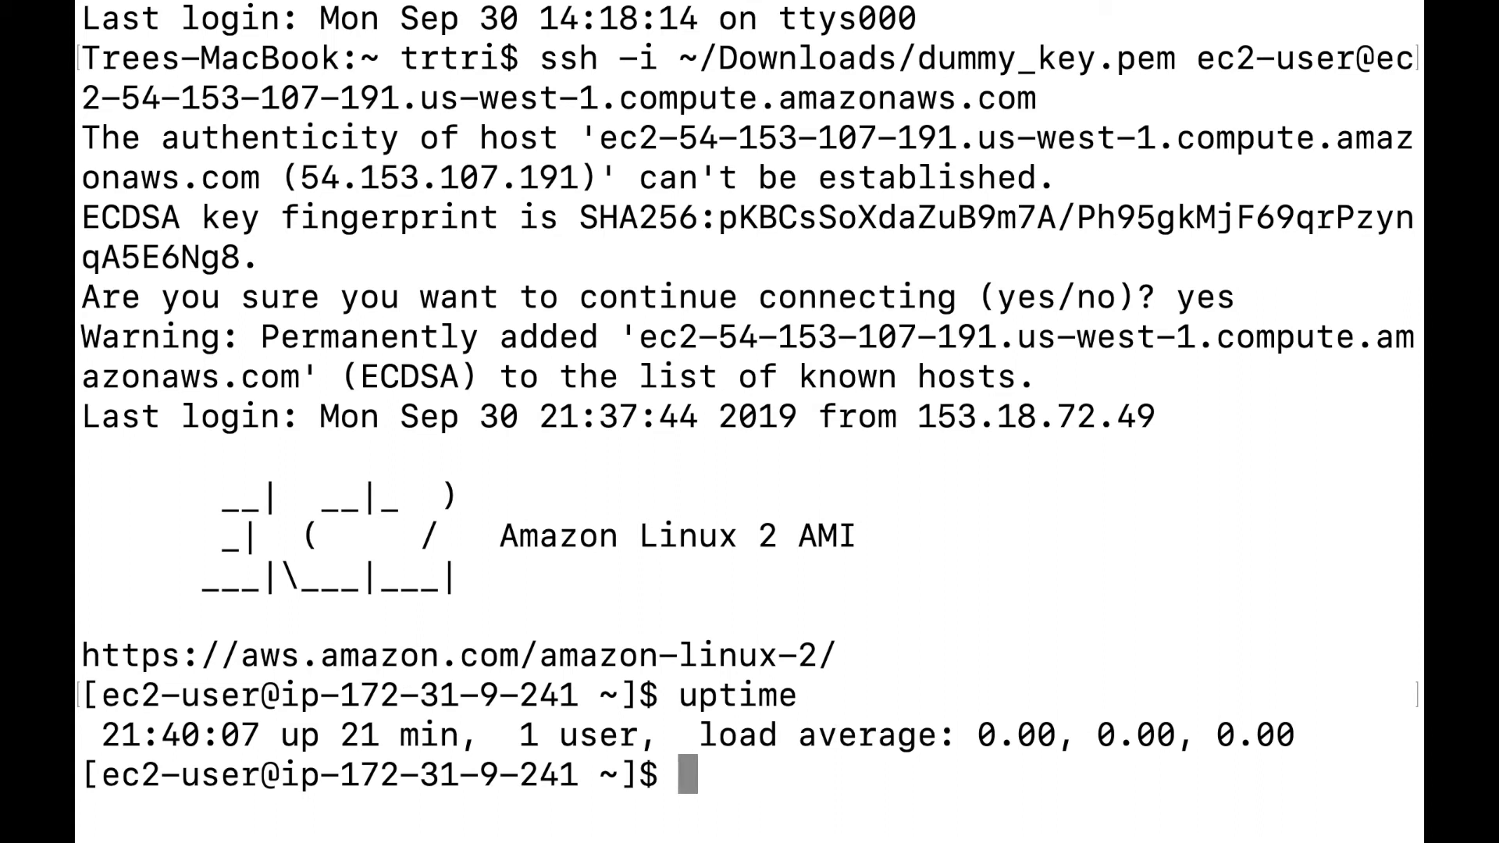
{"action": "type", "text": "sudo"}
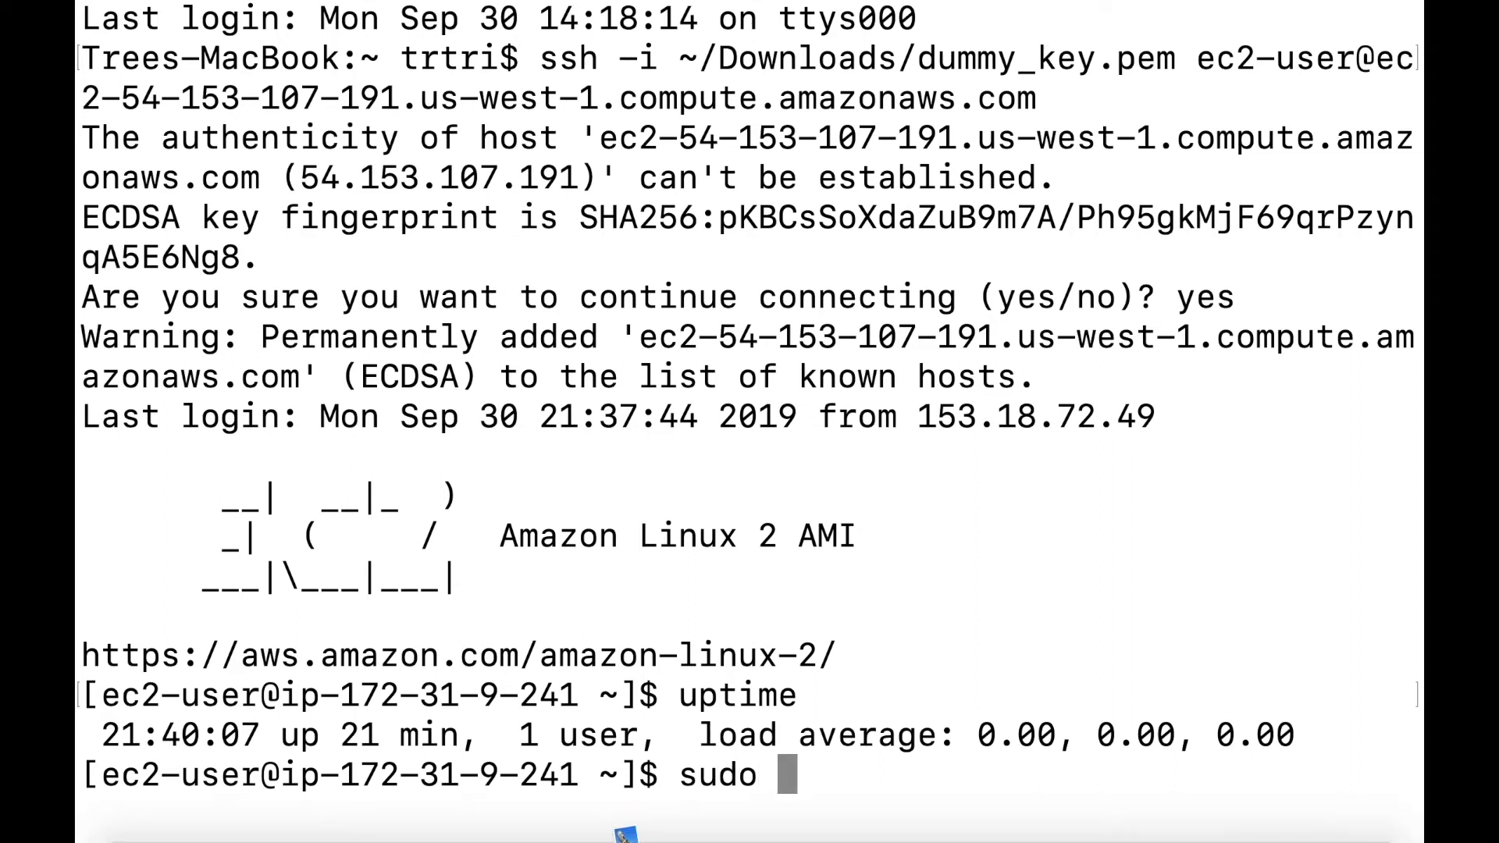
{"action": "type", "text": " yum "}
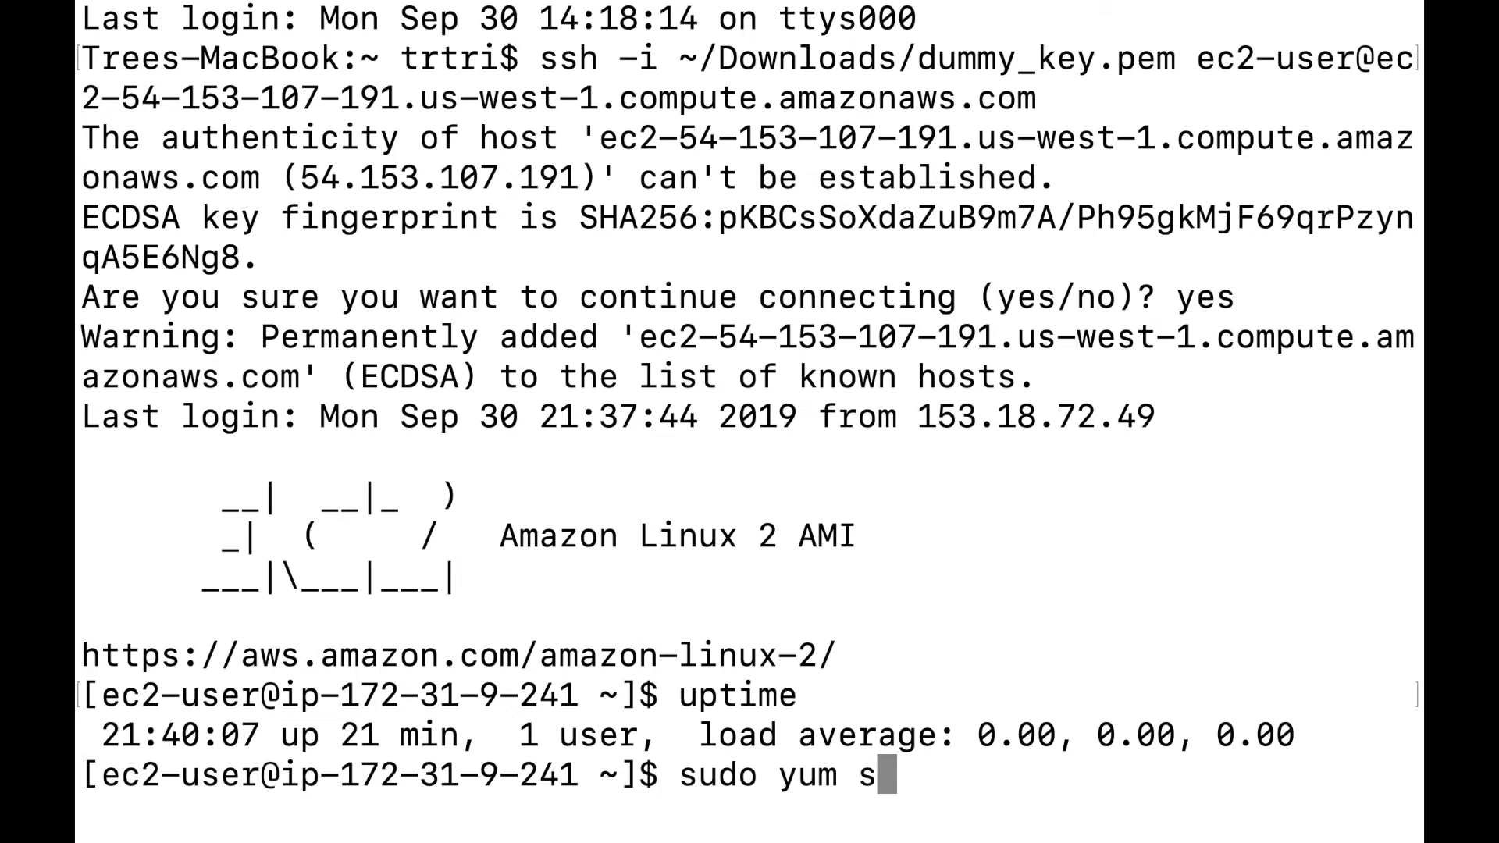
{"action": "type", "text": "install"}
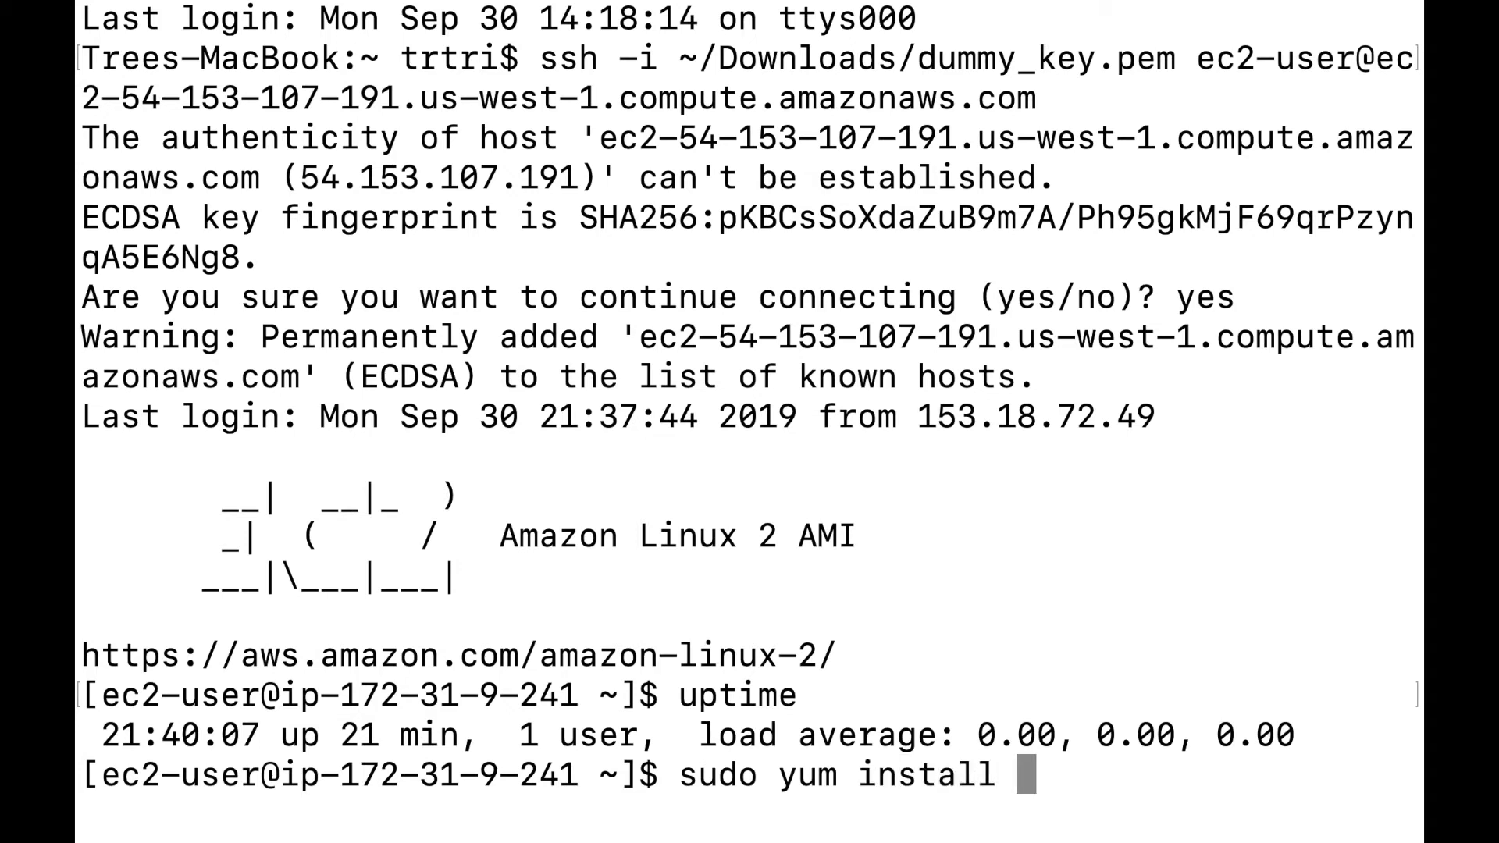
{"action": "type", "text": " httpd"}
{"action": "key", "text": "Return"}
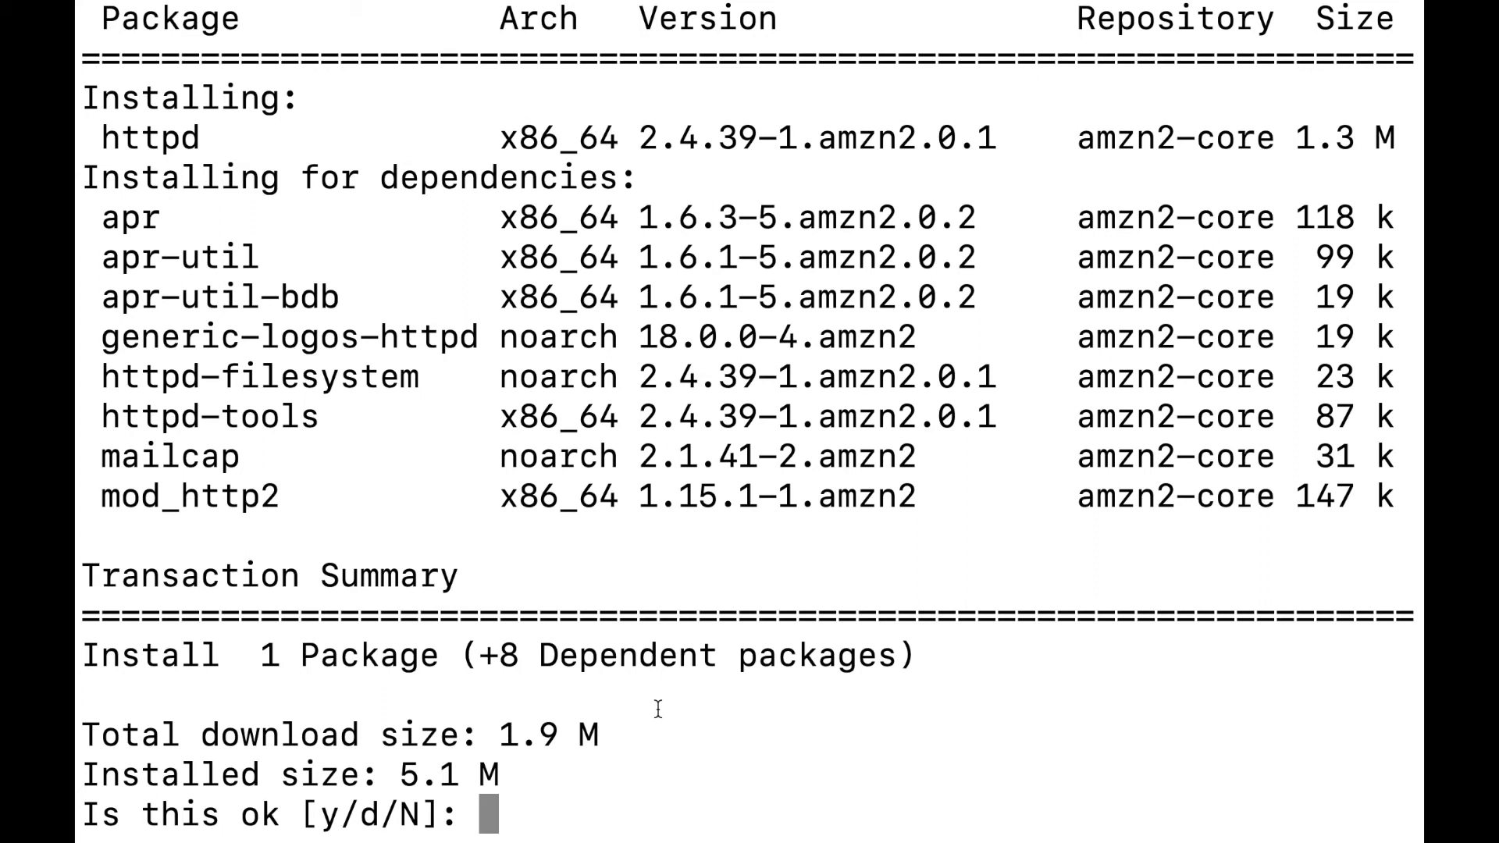
{"action": "type", "text": "y"}
{"action": "key", "text": "Return"}
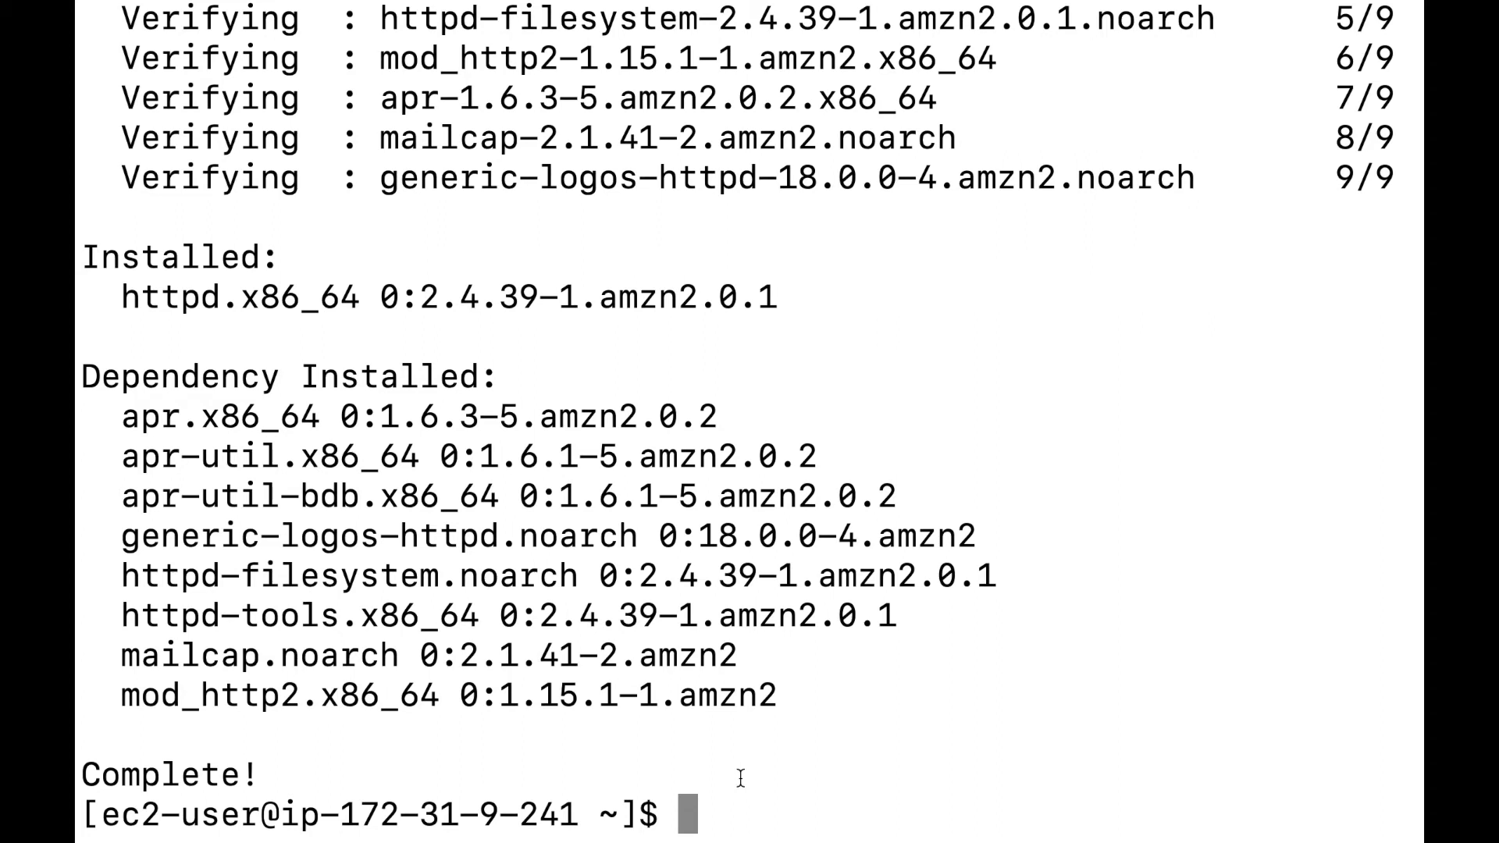
{"action": "type", "text": "sudo"}
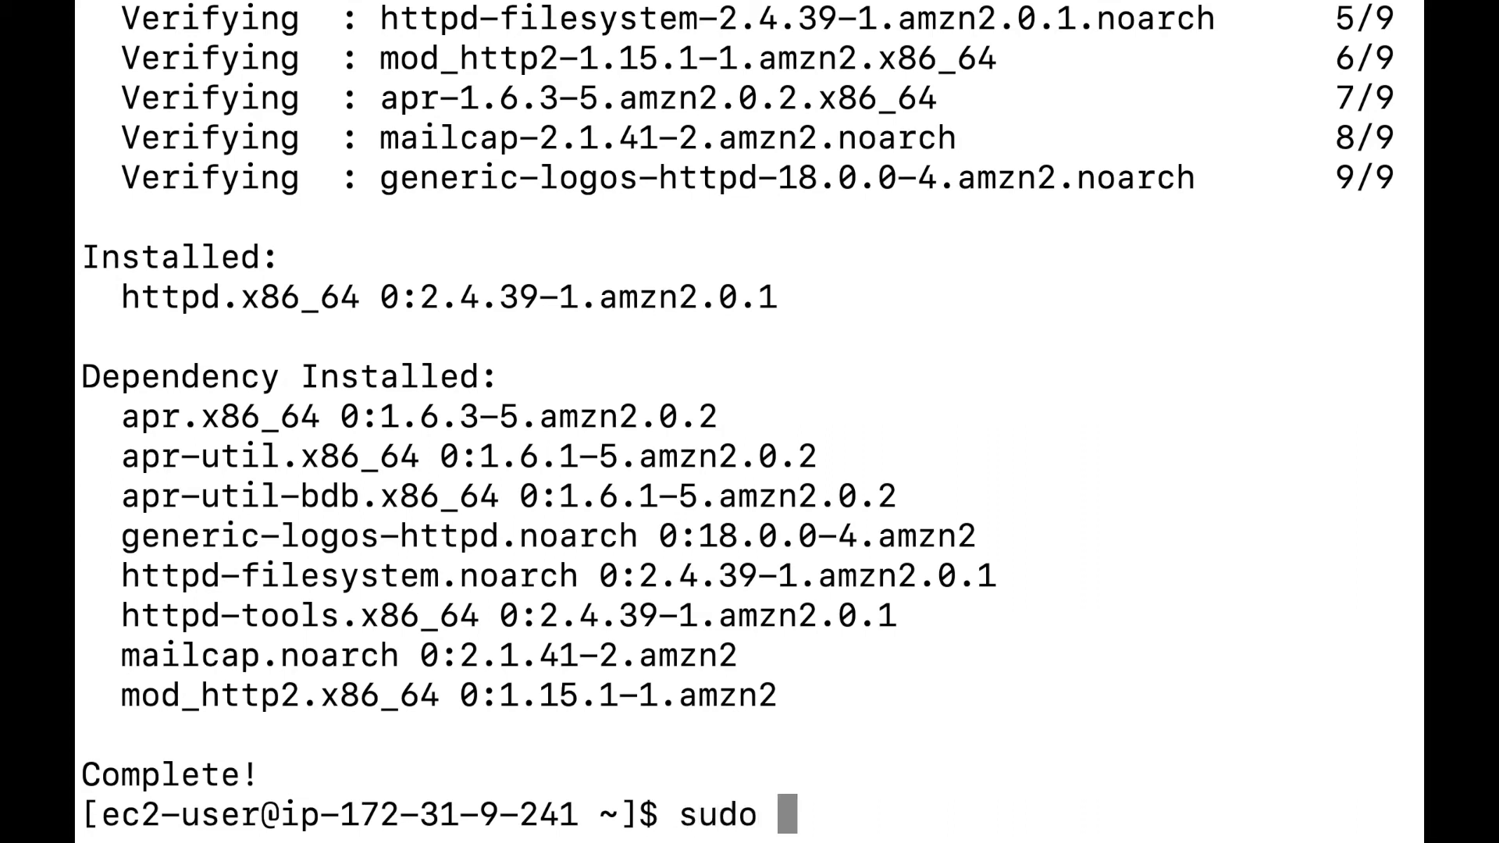
{"action": "type", "text": " checkc"}
Enable httpd at boot with sudo chkconfig httpd on.
{"action": "key", "text": "BackSpace"}
{"action": "key", "text": "BackSpace"}
{"action": "key", "text": "BackSpace"}
{"action": "key", "text": "BackSpace"}
{"action": "type", "text": "k"}
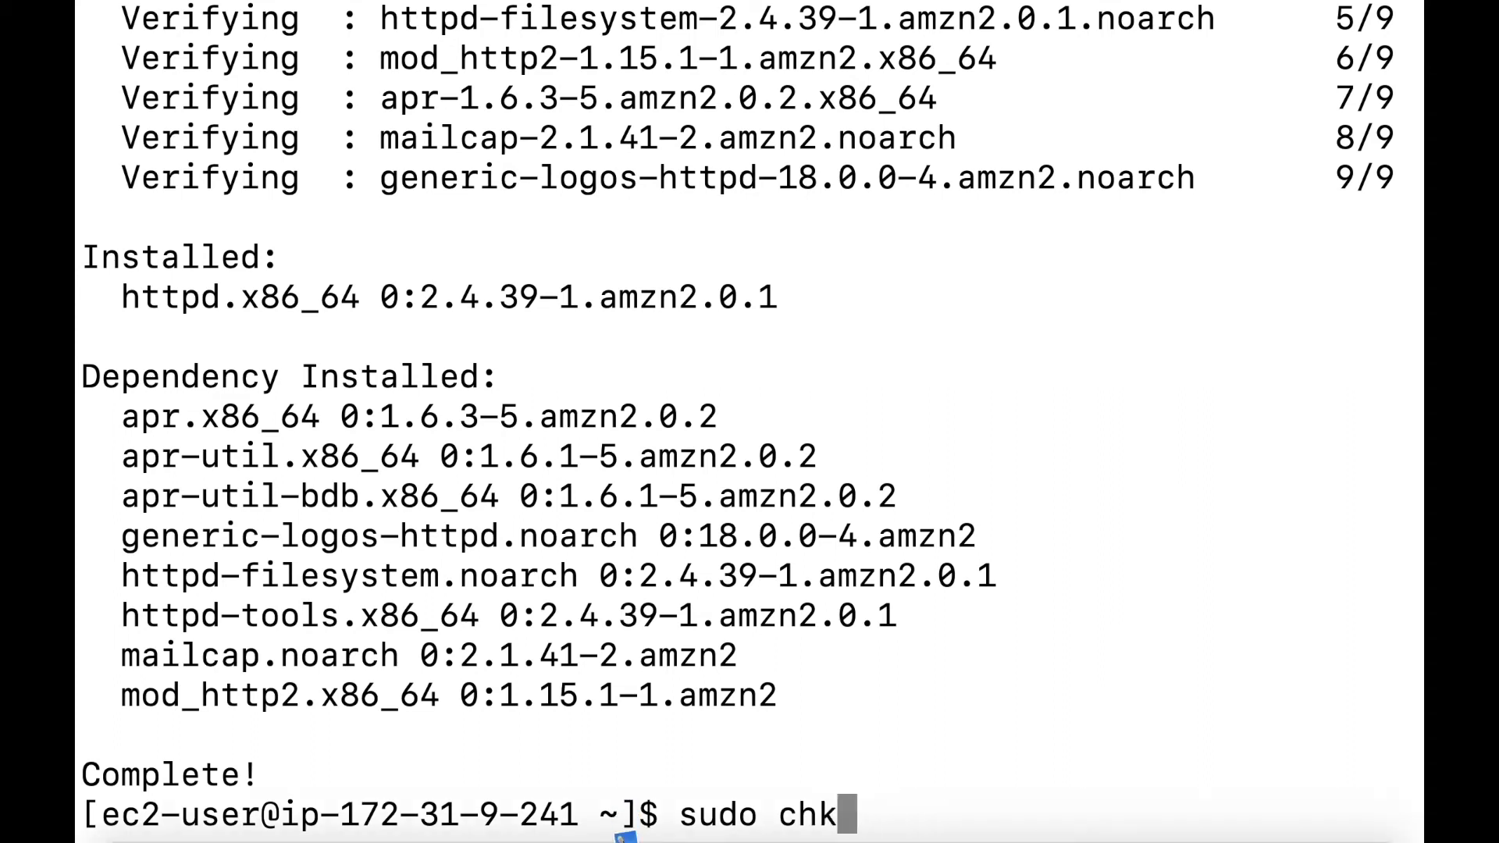
{"action": "type", "text": "config"}
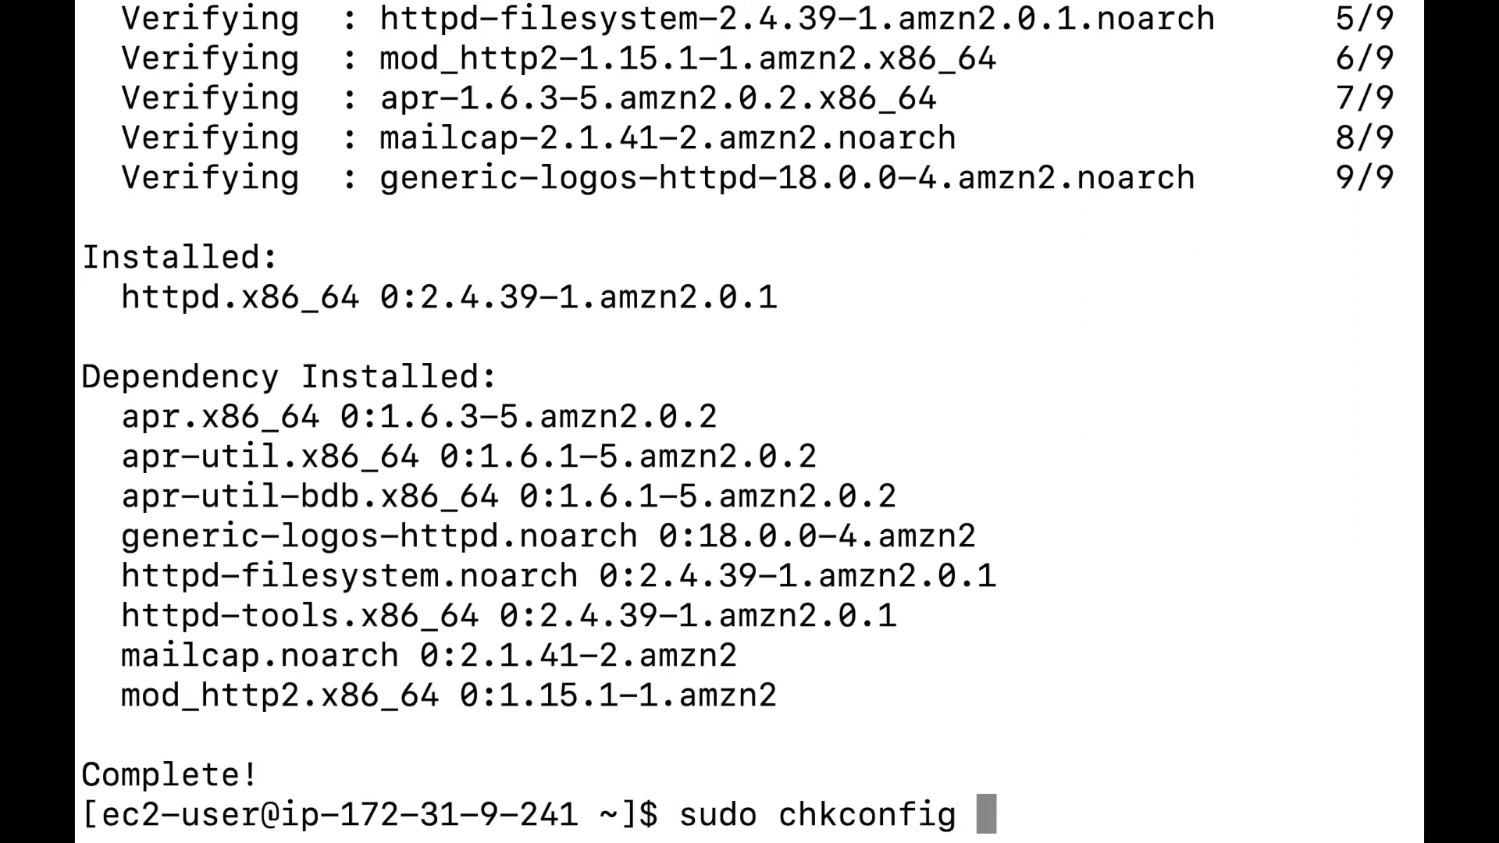
{"action": "type", "text": " httpd"}
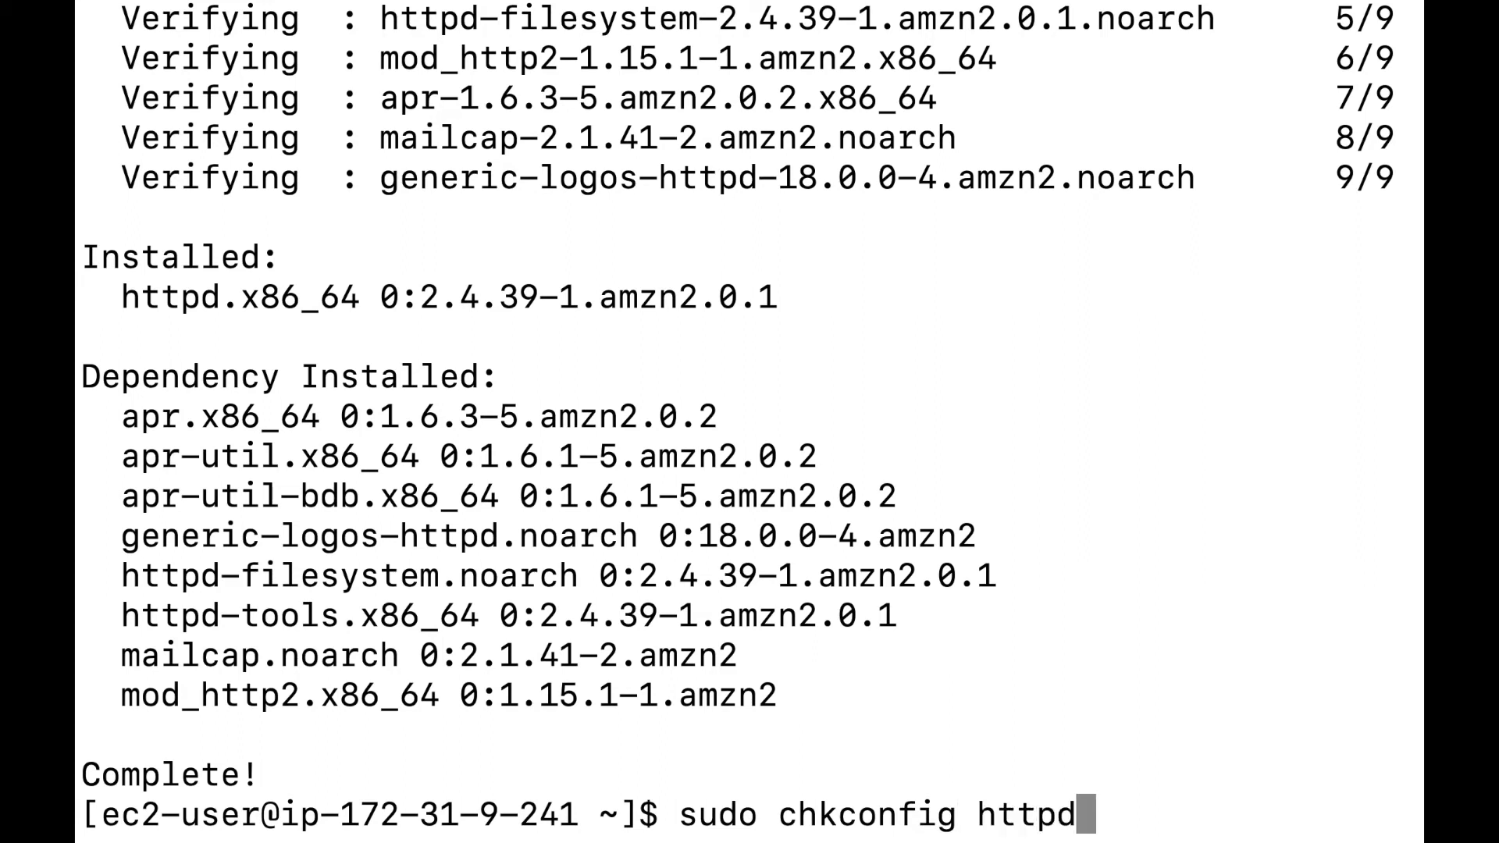
{"action": "type", "text": " on"}
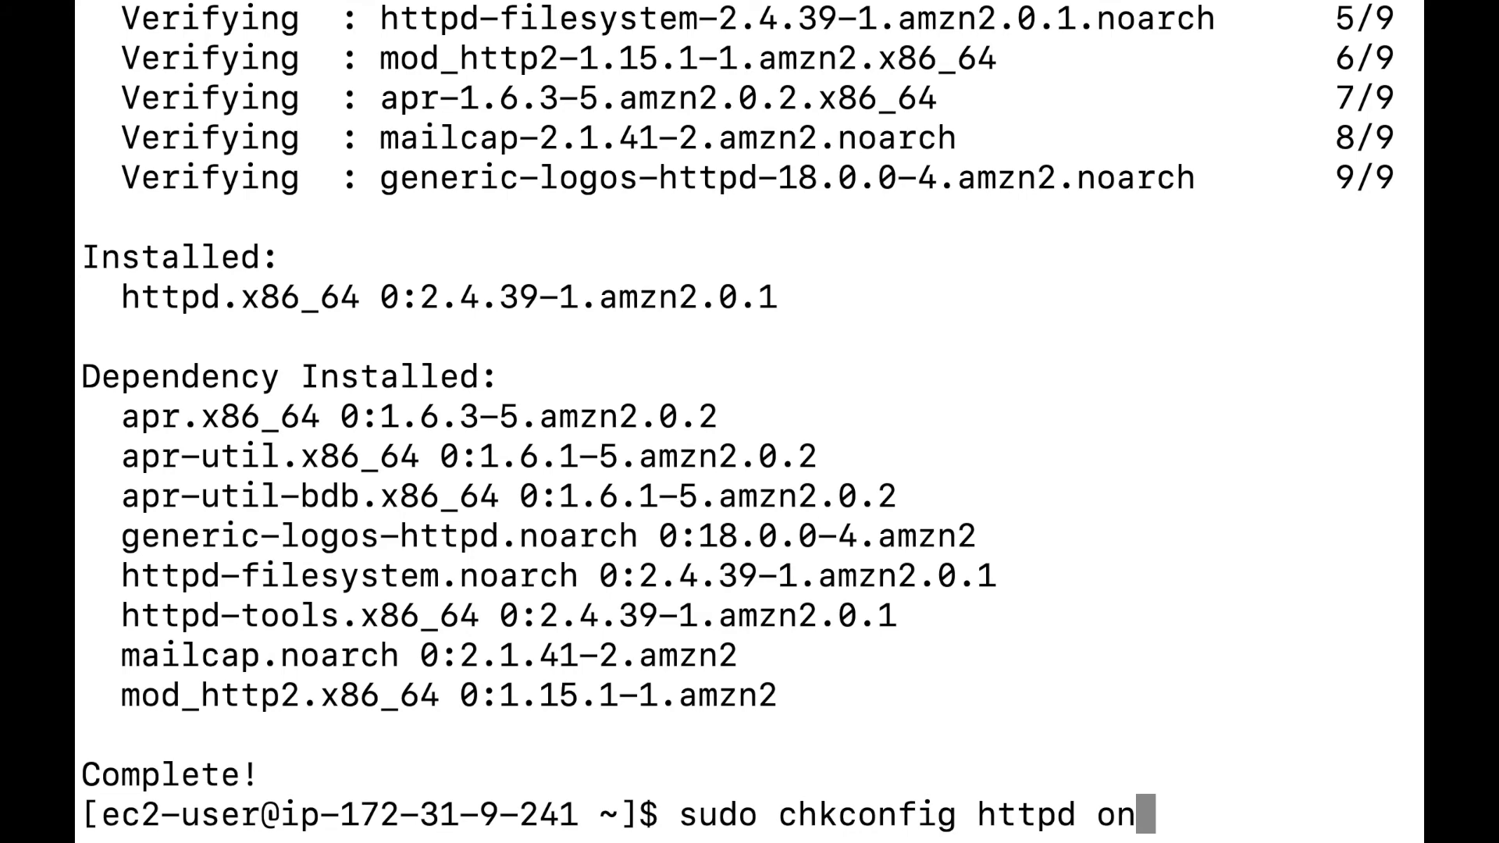
{"action": "key", "text": "Return"}
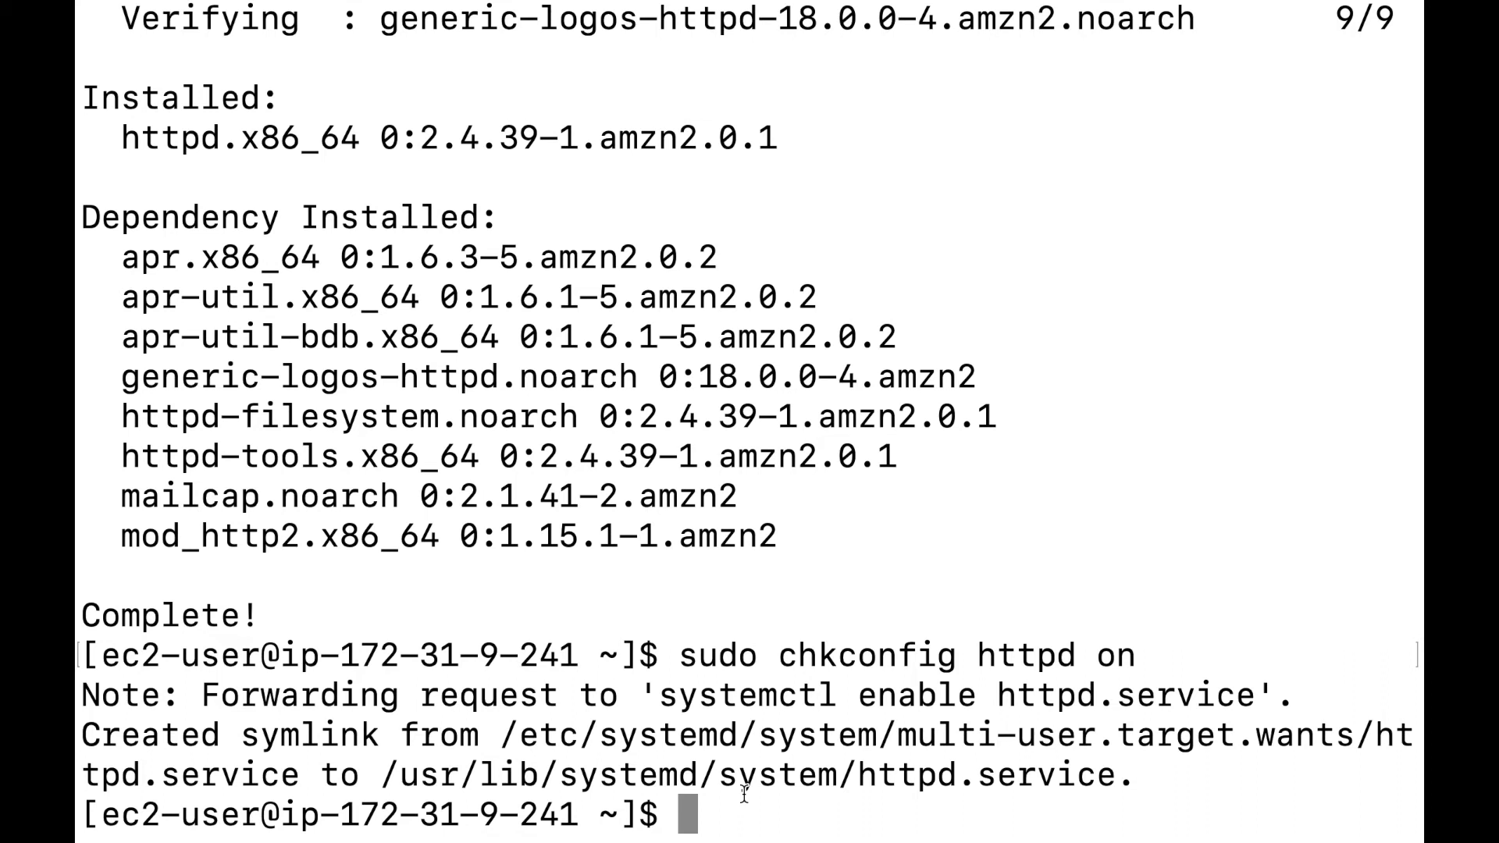
Start the Apache web server with sudo service httpd start.
{"action": "type", "text": "sudo hp"}
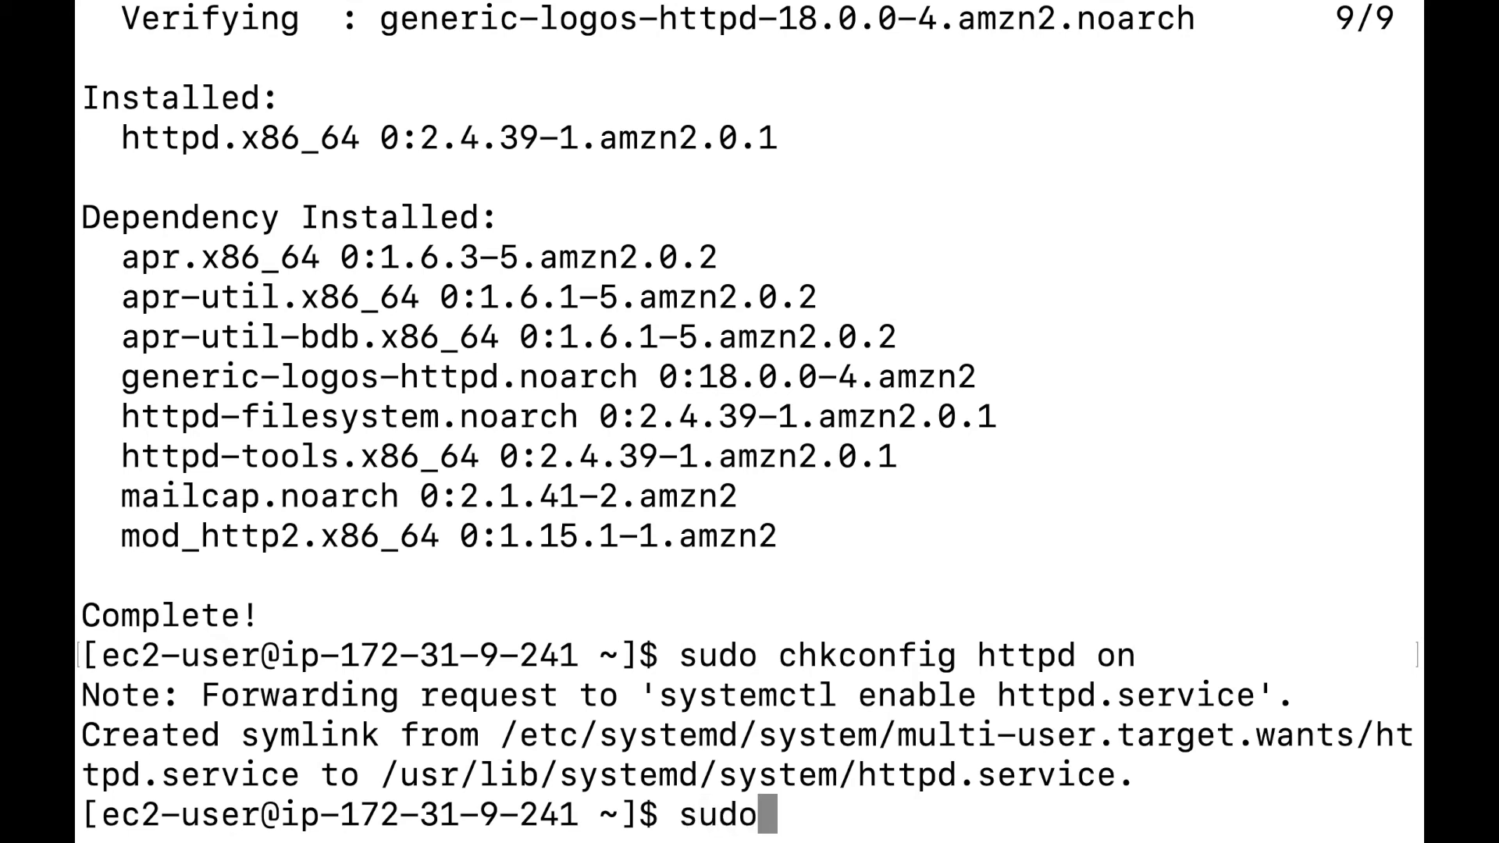
{"action": "key", "text": "BackSpace"}
{"action": "key", "text": "BackSpace"}
{"action": "key", "text": "BackSpace"}
{"action": "type", "text": "service httpd"}
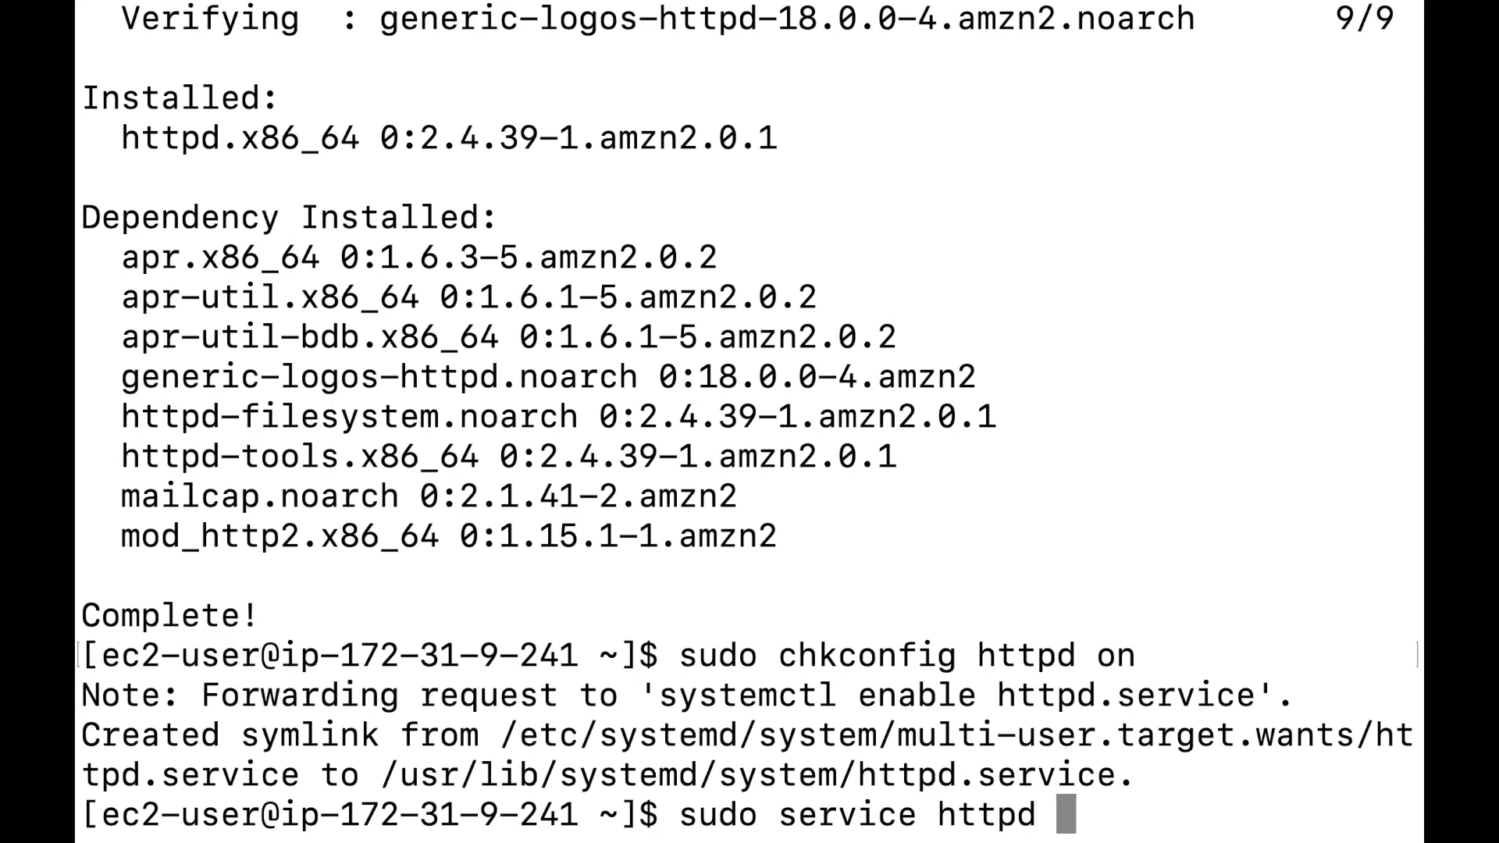
{"action": "type", "text": " start"}
{"action": "key", "text": "Return"}
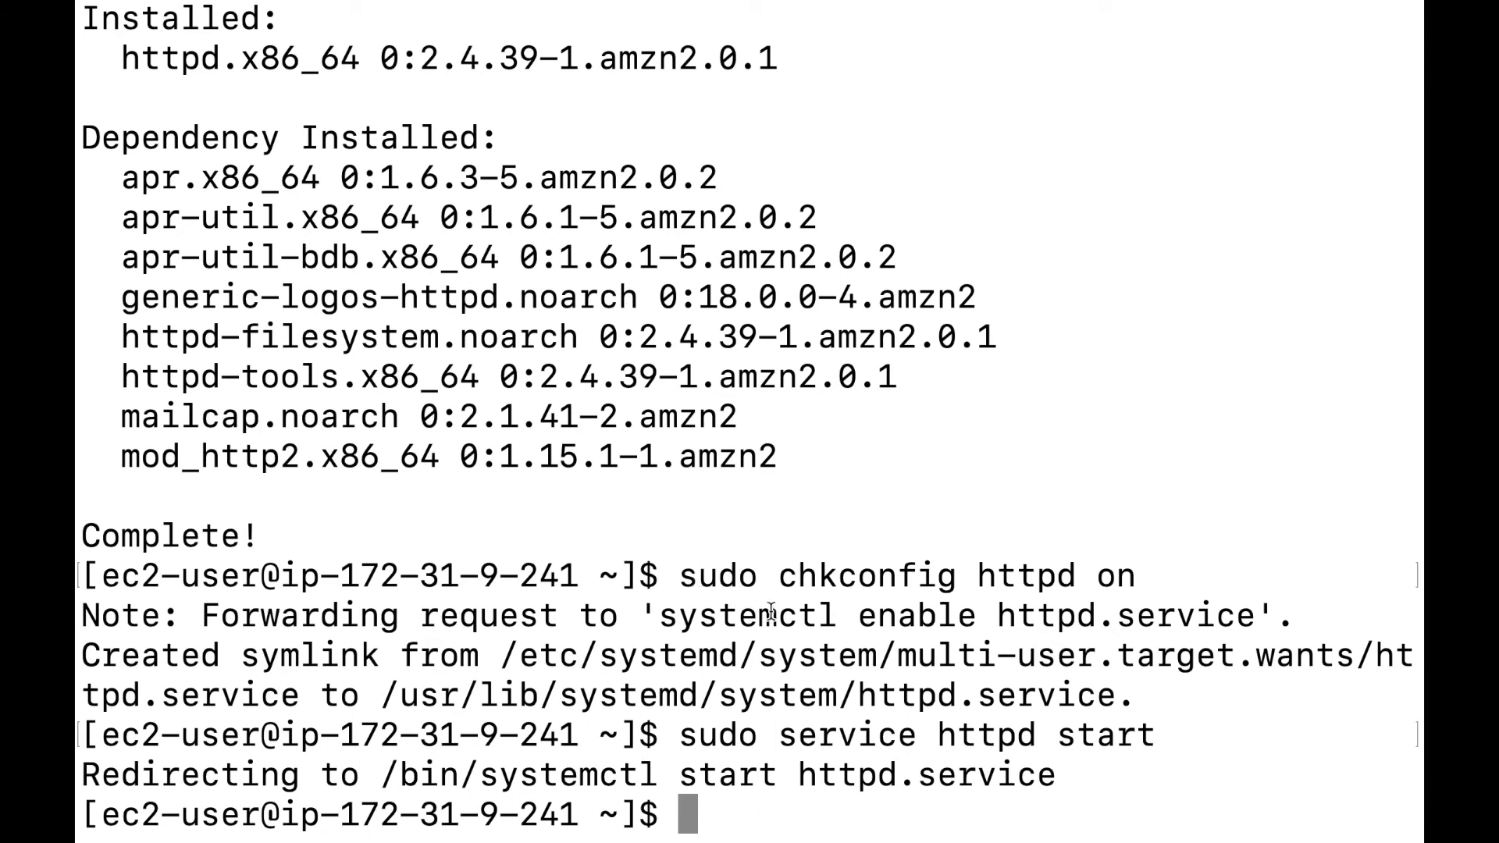
{"action": "type", "text": "sy"}
{"action": "key", "text": "BackSpace"}
{"action": "type", "text": "udo"}
{"action": "key", "text": "BackSpace"}
{"action": "key", "text": "BackSpace"}
{"action": "key", "text": "BackSpace"}
{"action": "key", "text": "BackSpace"}
Reload the EC2 hostname in Chrome to reveal the Apache Test Page, then go back to Terminal.
{"action": "key", "text": "super+Tab"}
{"action": "key", "text": "super+Tab"}
{"action": "key", "text": "super+Tab"}
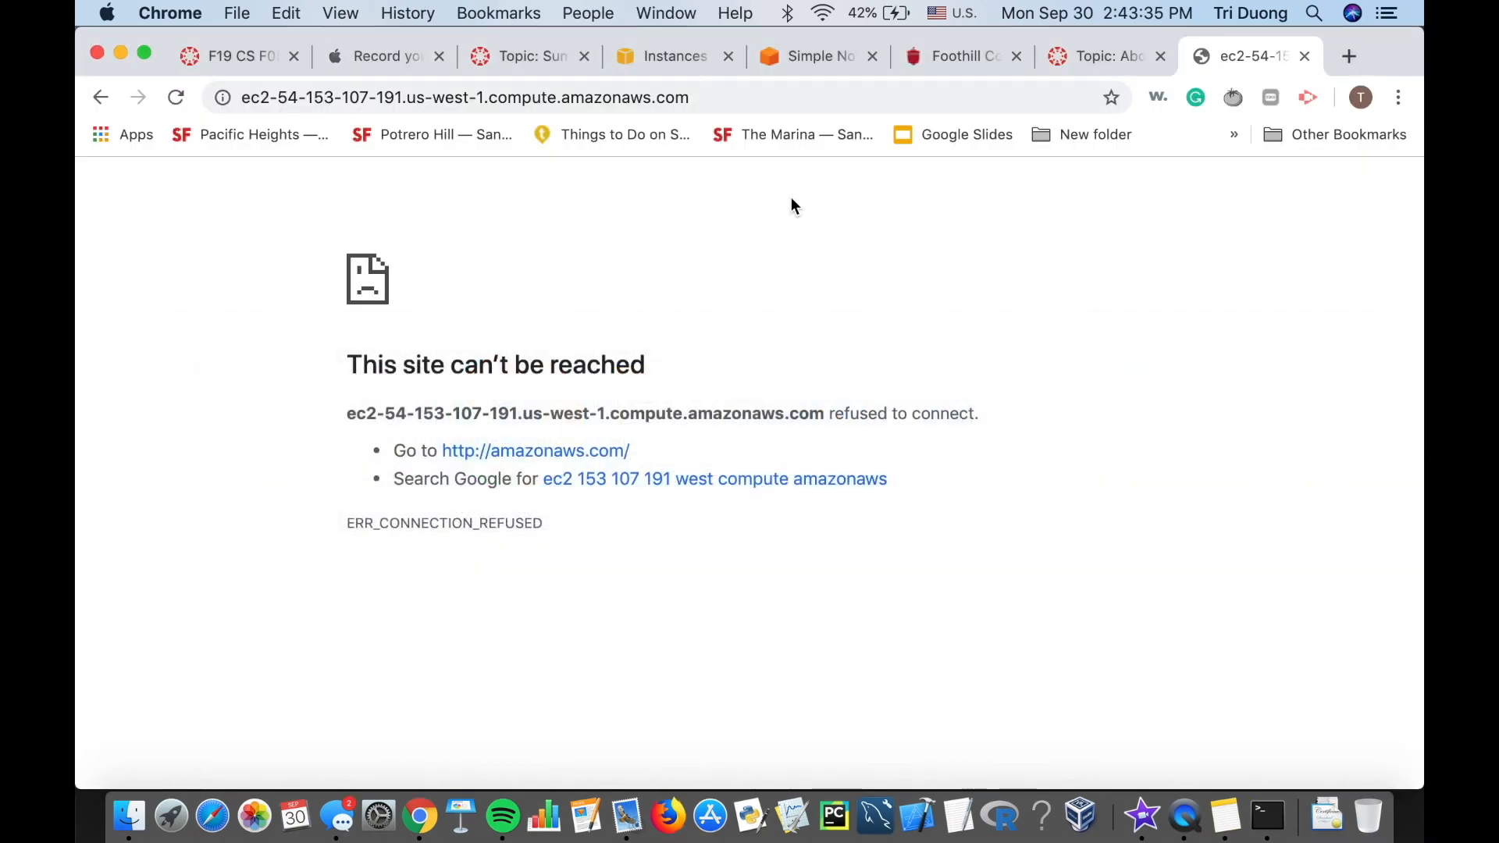
{"action": "left_click", "coordinate": [986, 91]}
{"action": "key", "text": "Return"}
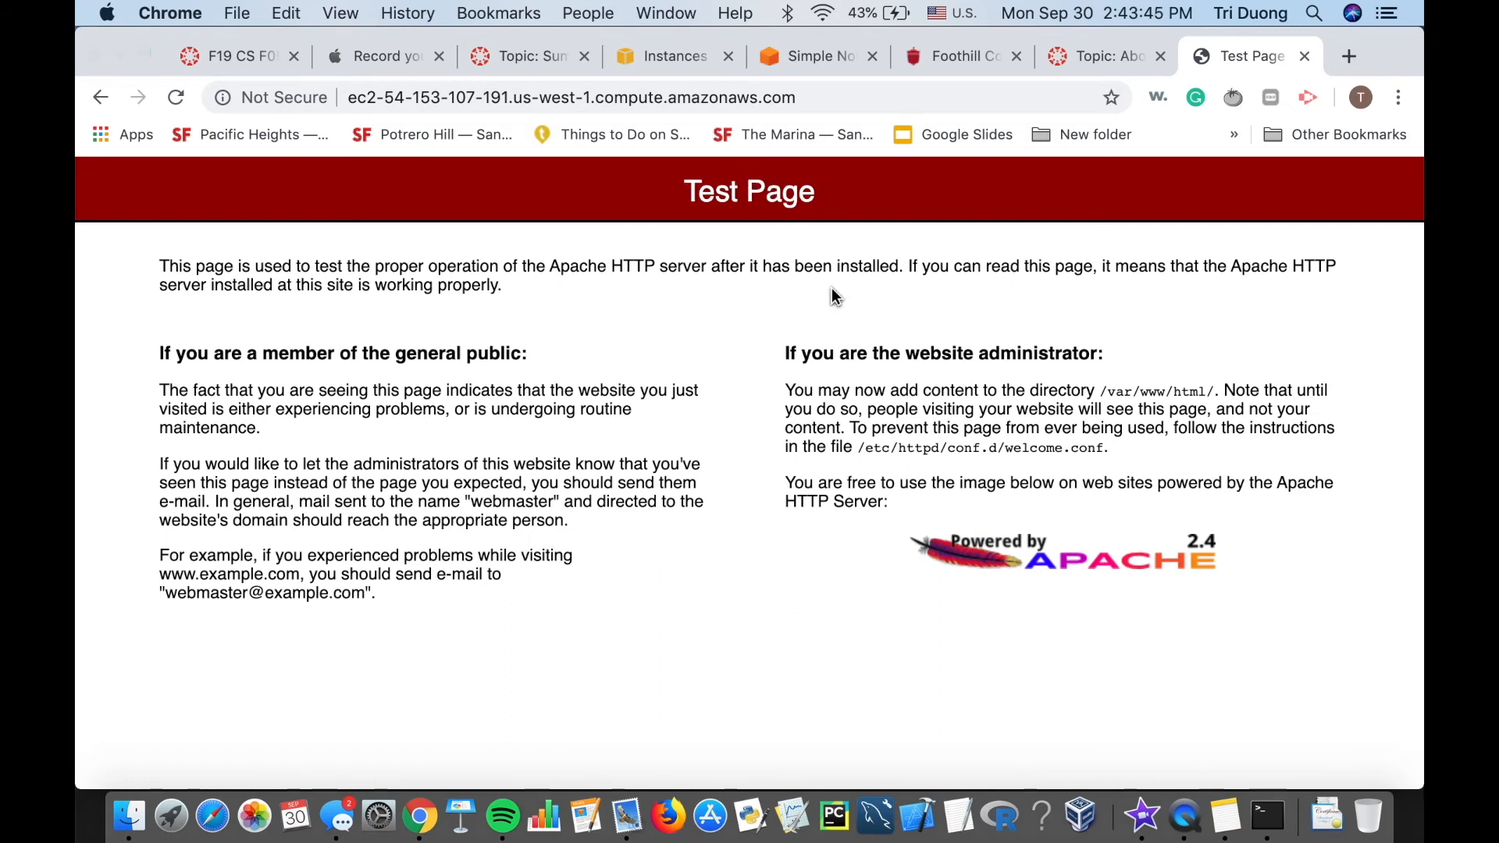
{"action": "key", "text": "super+Tab"}
{"action": "key", "text": "super+Tab"}
{"action": "key", "text": "super+Tab"}
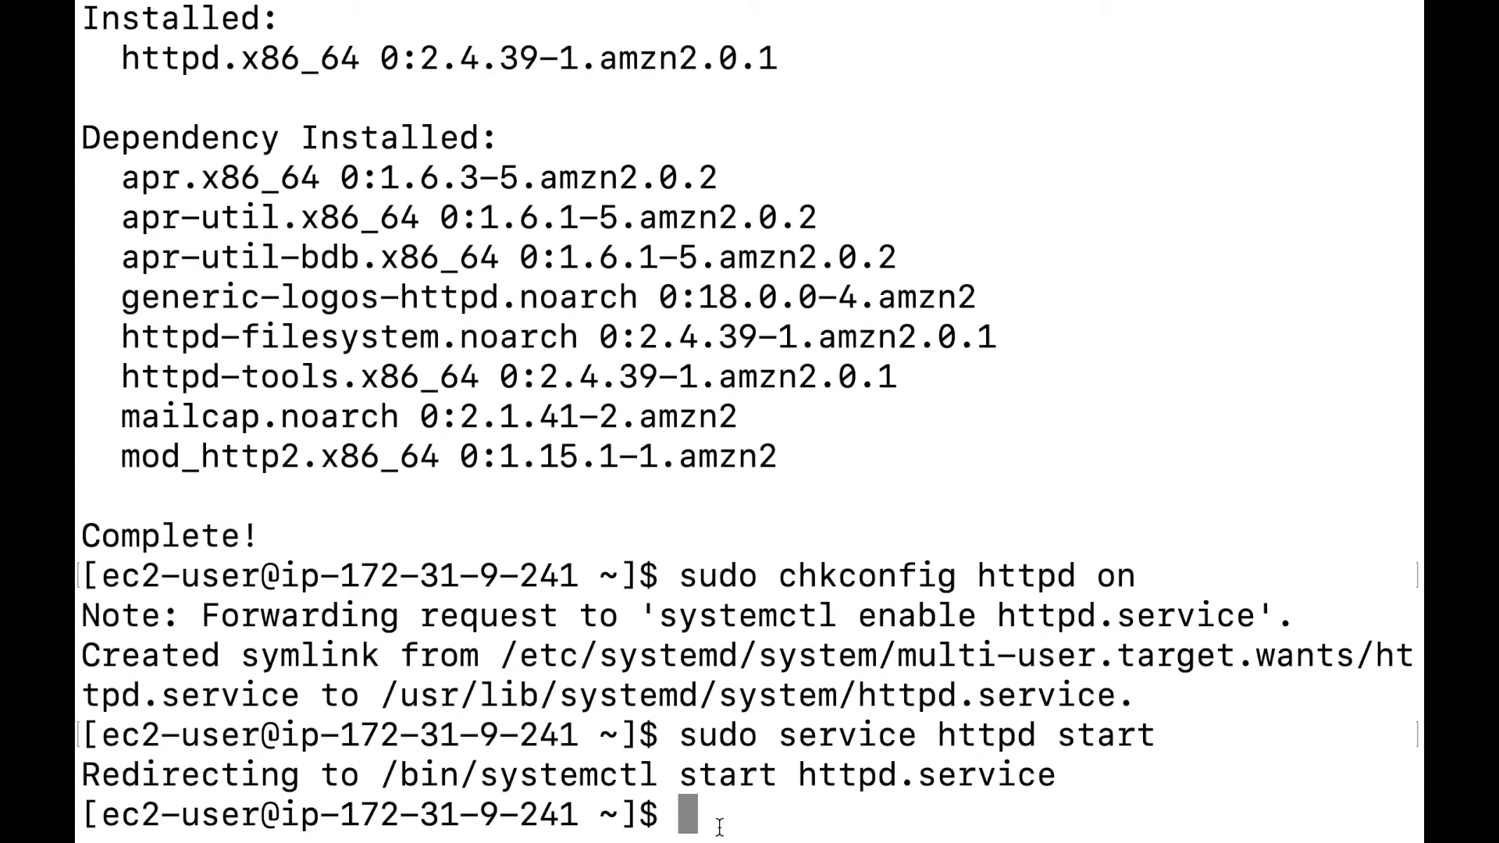
Print the current working directory with pwd.
{"action": "type", "text": "var..."}
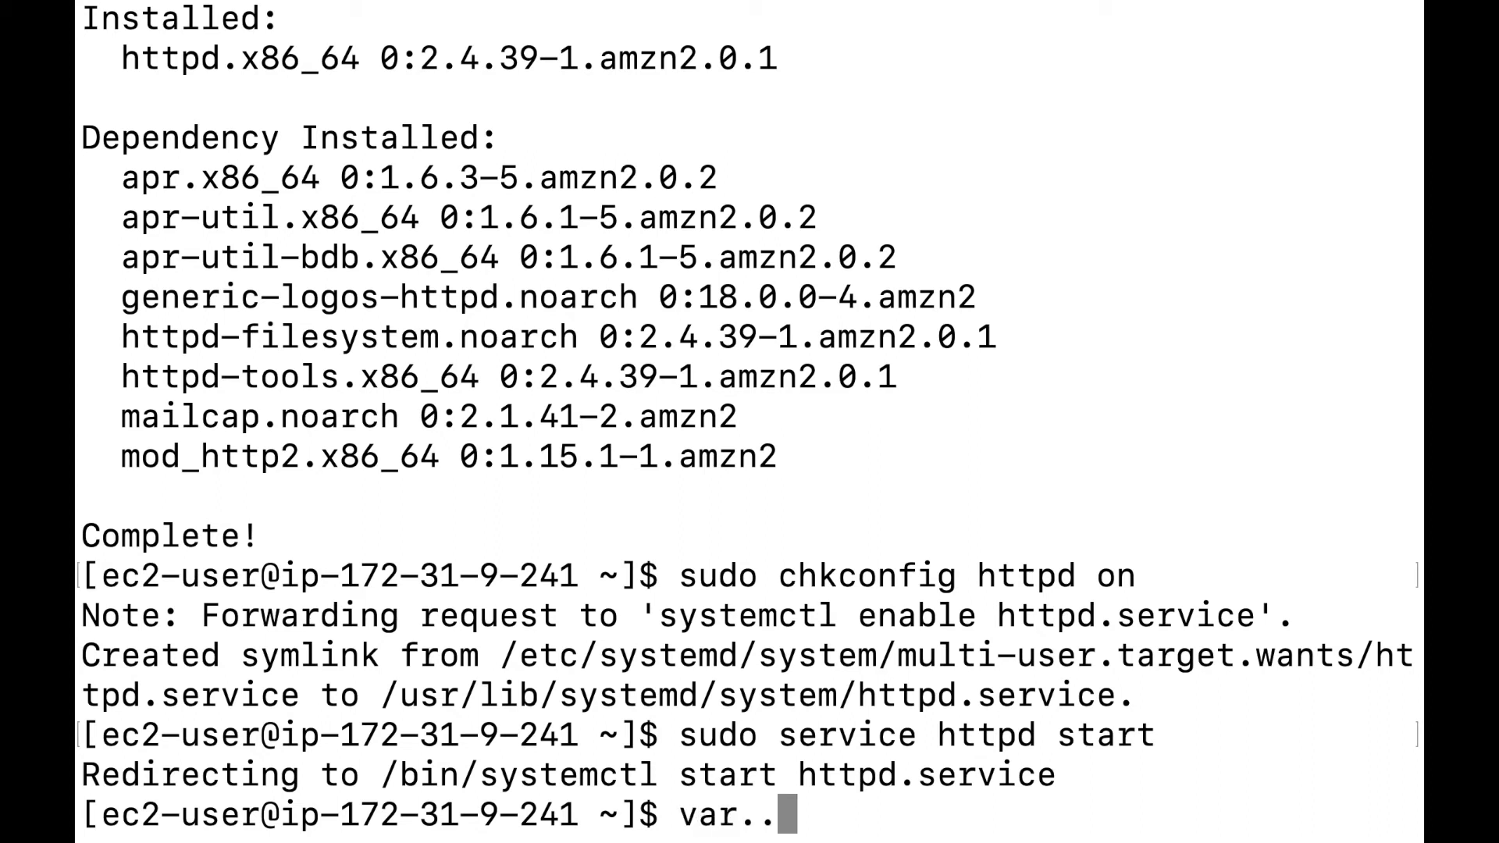
{"action": "key", "text": "BackSpace"}
{"action": "key", "text": "BackSpace"}
{"action": "key", "text": "BackSpace"}
{"action": "key", "text": "BackSpace"}
{"action": "key", "text": "BackSpace"}
{"action": "key", "text": "BackSpace"}
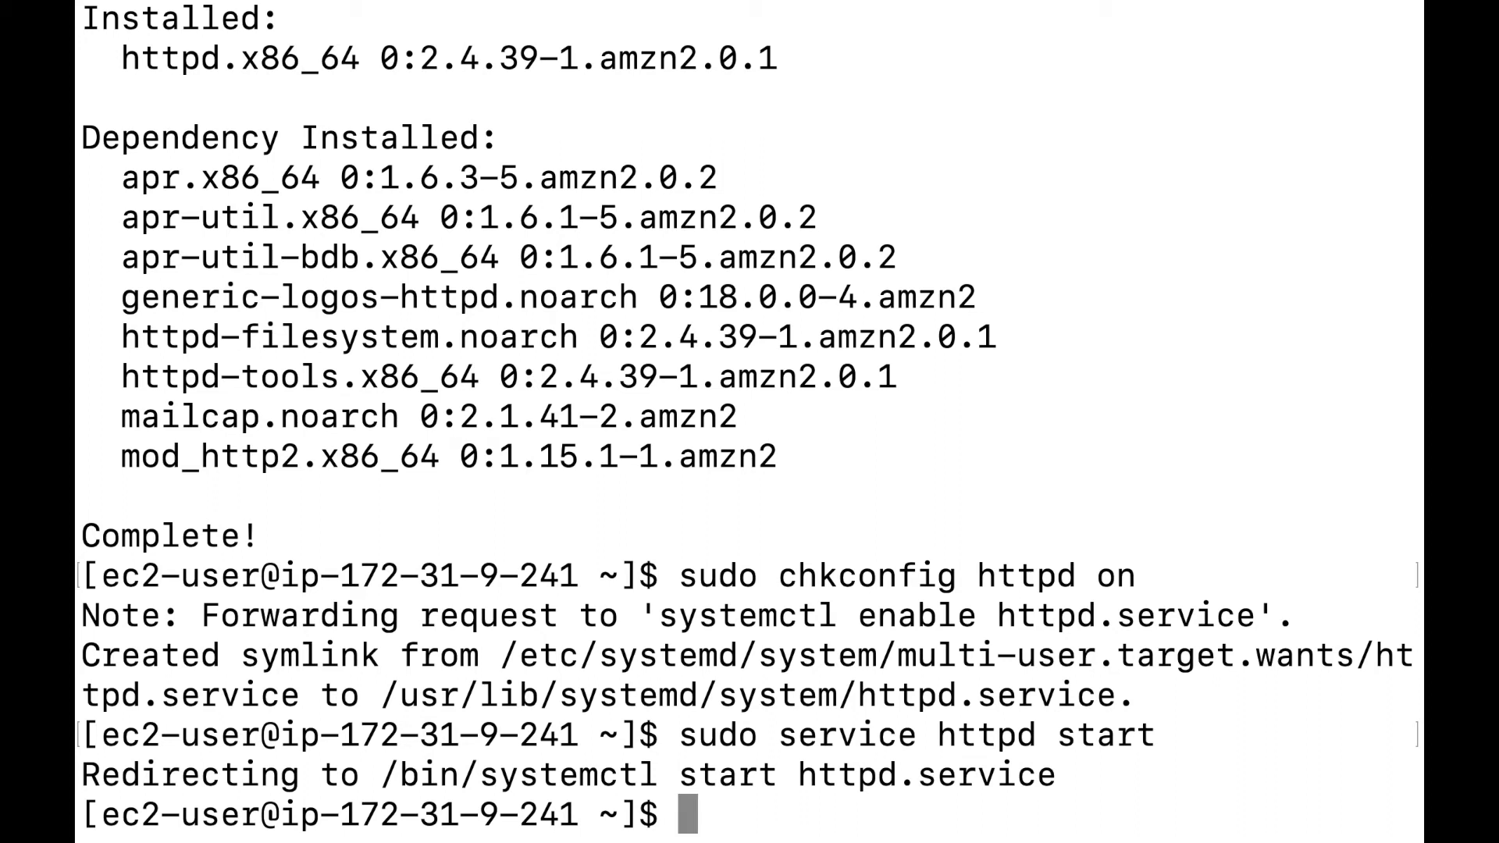
{"action": "type", "text": "pwd"}
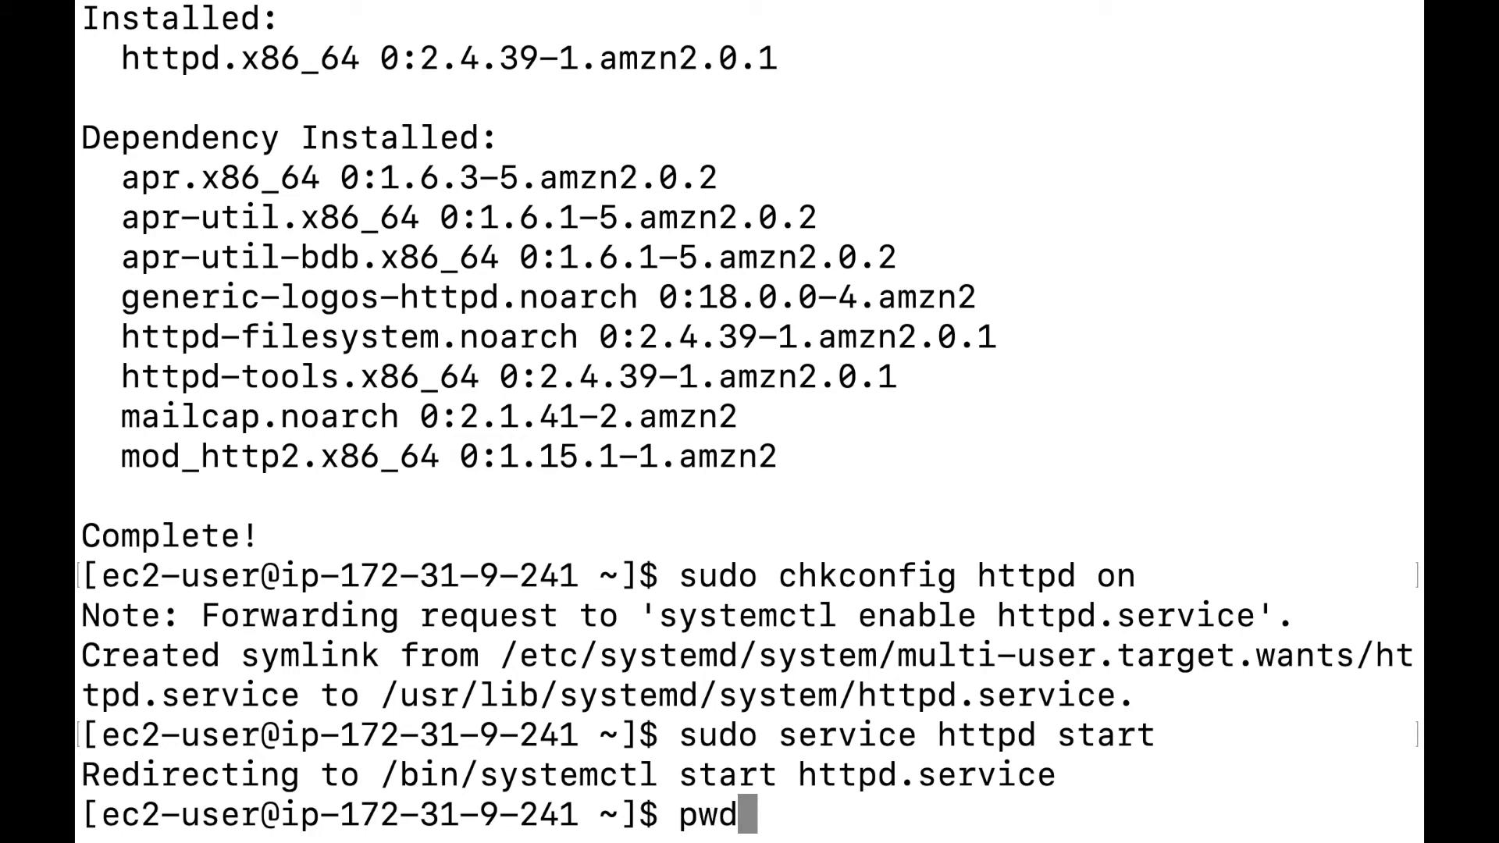
{"action": "key", "text": "Return"}
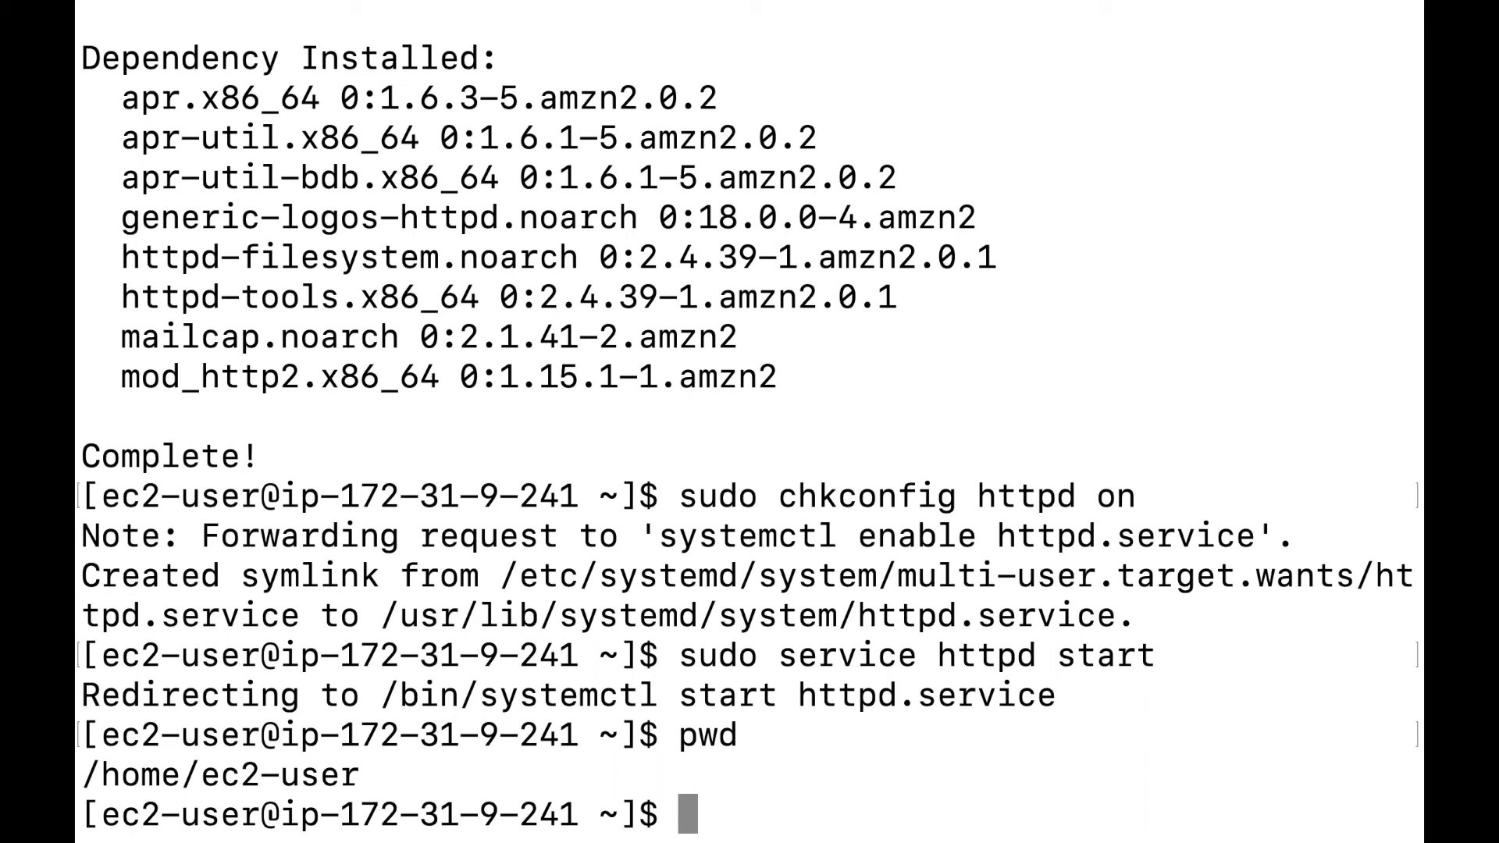
Change directory to /var/www/html/, the Apache web root.
{"action": "type", "text": "cd"}
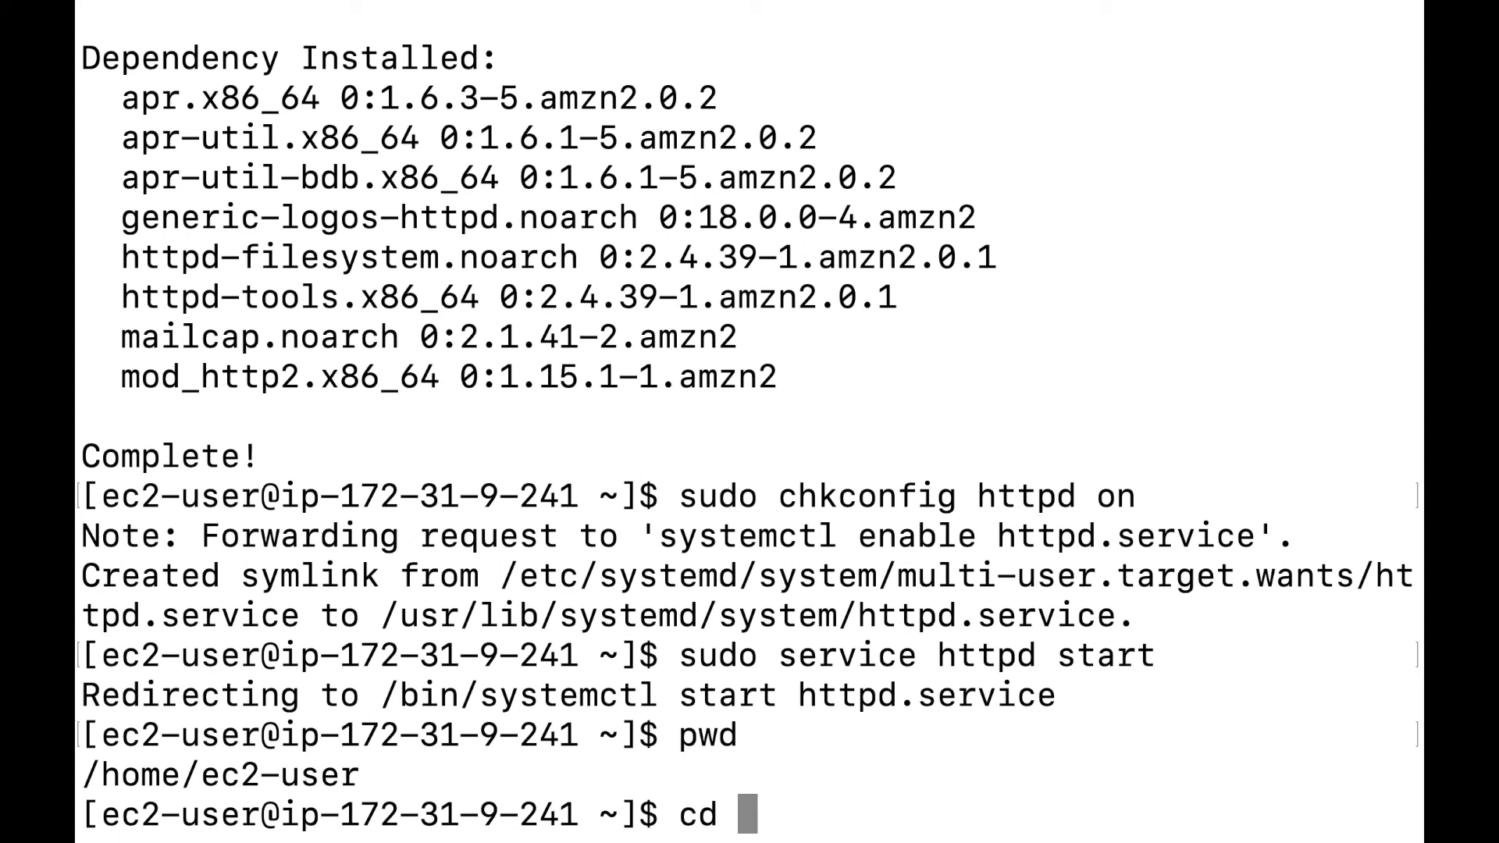
{"action": "type", "text": " 4"}
{"action": "key", "text": "BackSpace"}
{"action": "type", "text": "for"}
{"action": "key", "text": "BackSpace"}
{"action": "key", "text": "BackSpace"}
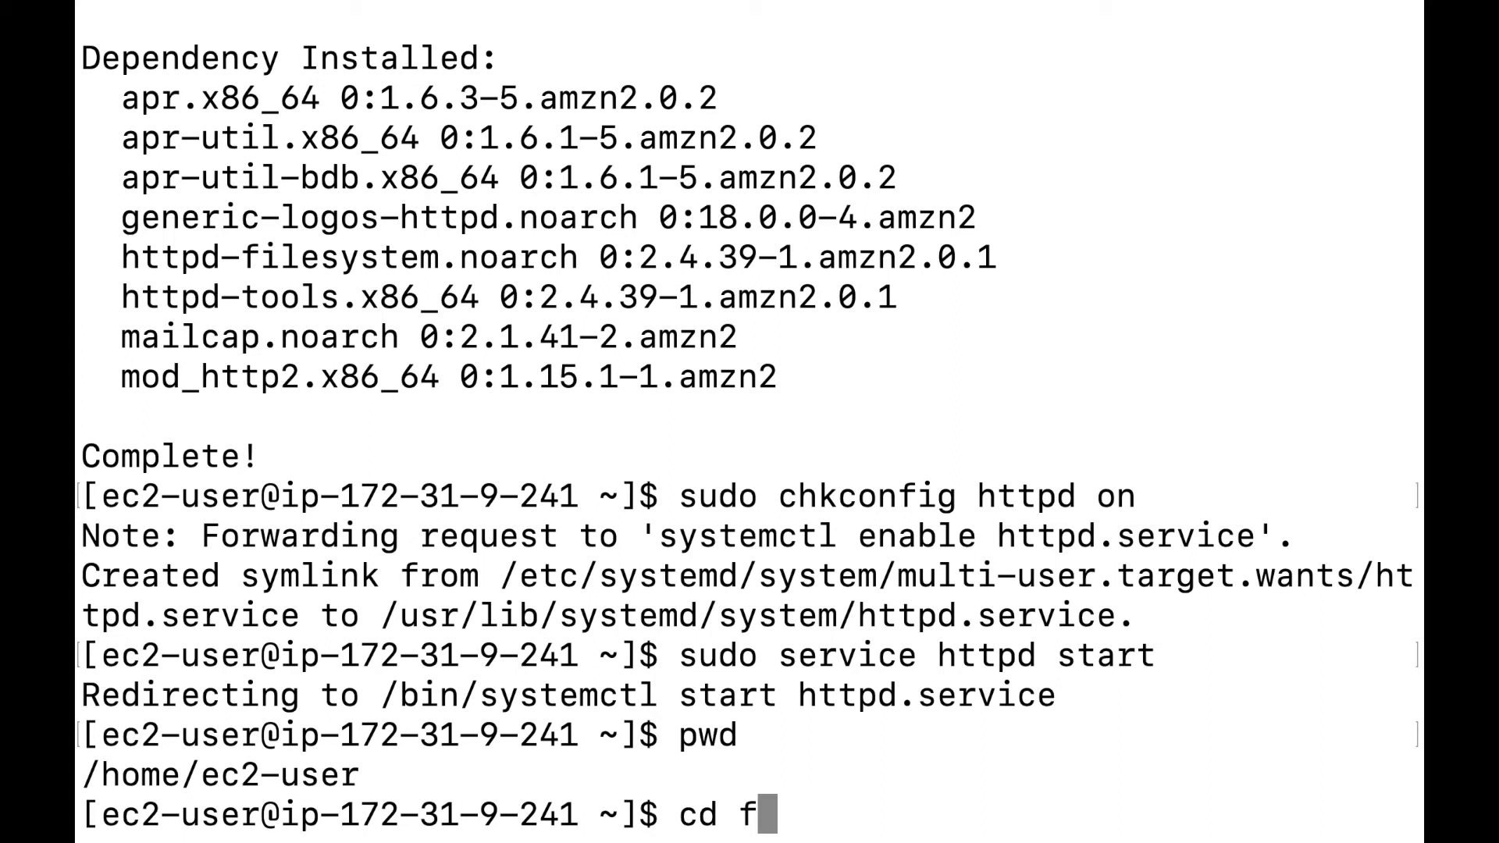
{"action": "key", "text": "BackSpace"}
{"action": "key", "text": "BackSpace"}
{"action": "type", "text": "/var/"}
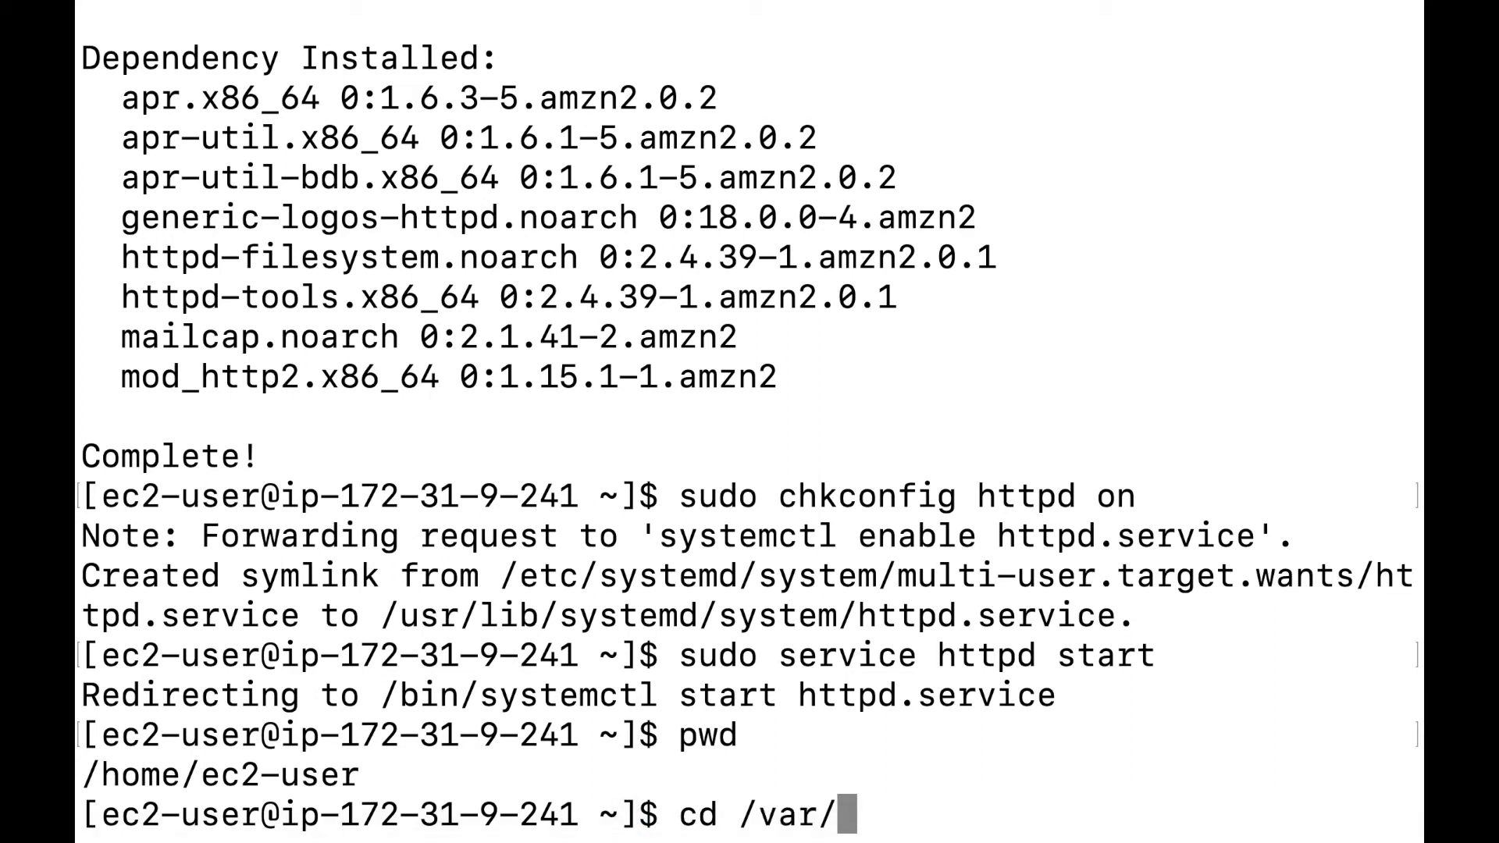
{"action": "key", "text": "BackSpace"}
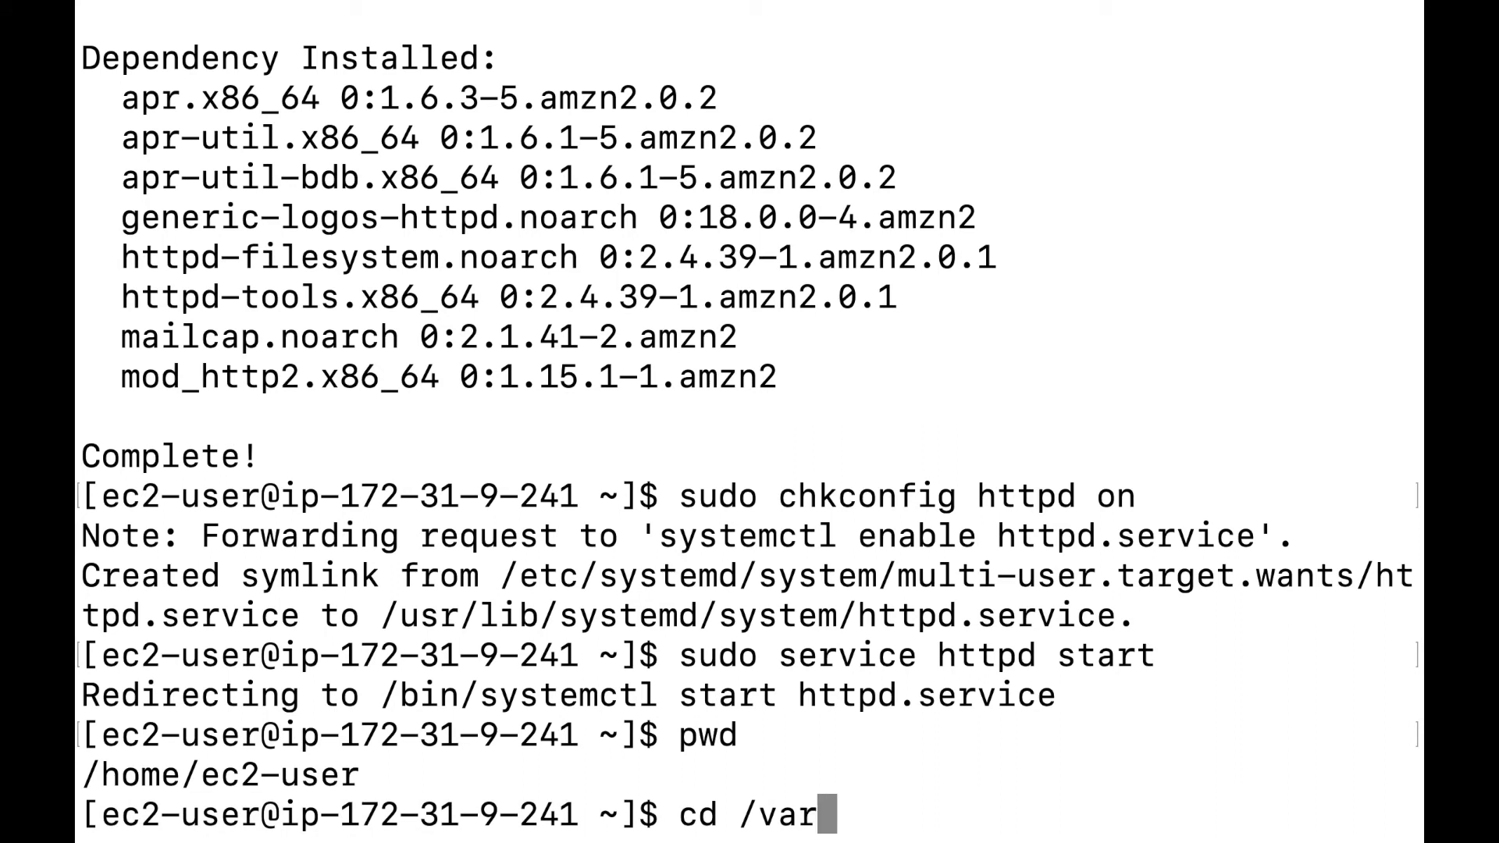
{"action": "type", "text": "/ww"}
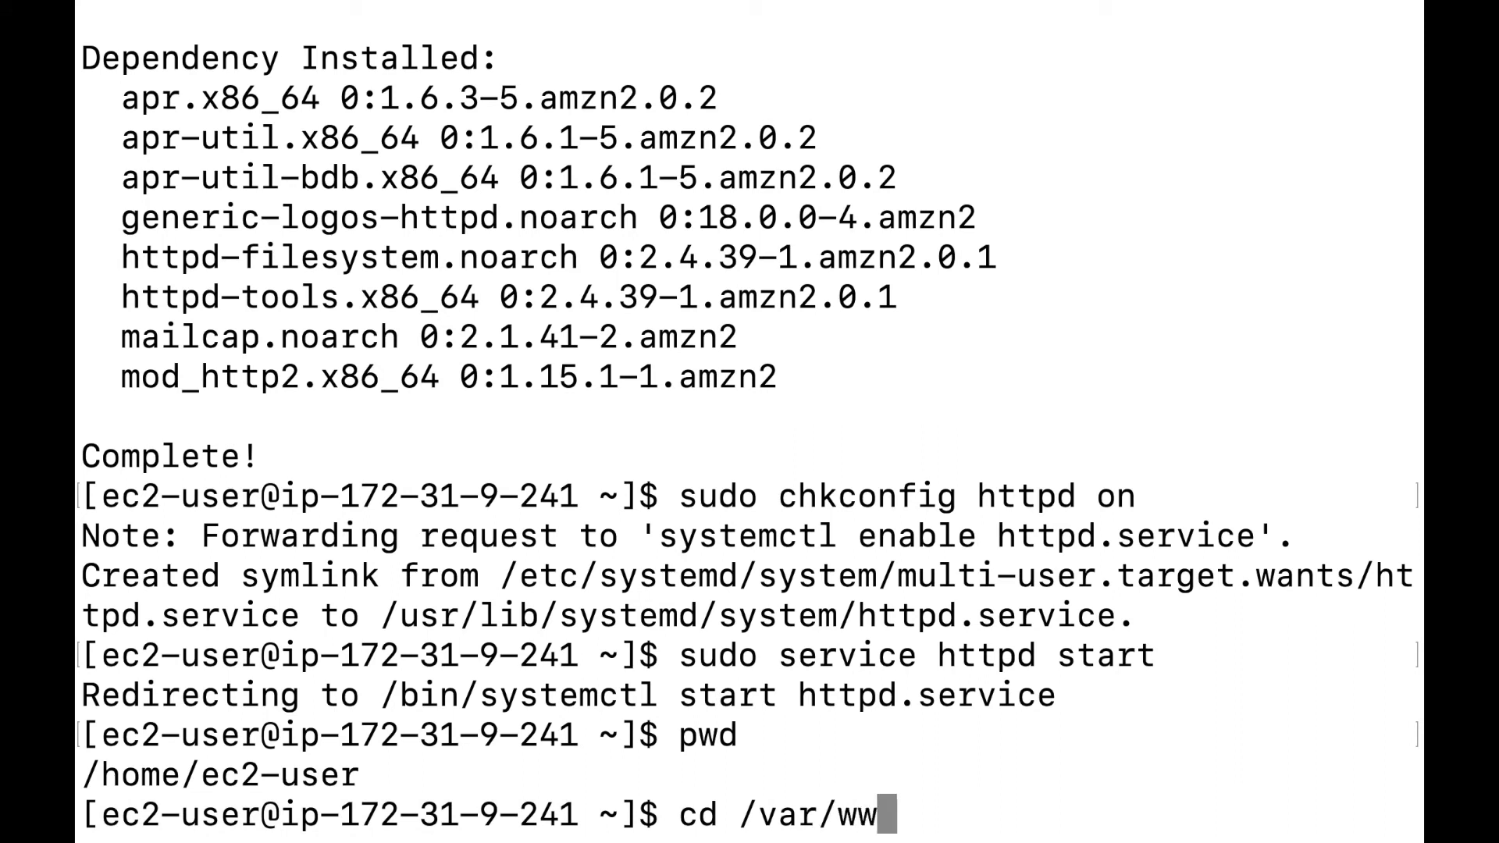
{"action": "type", "text": "w/"}
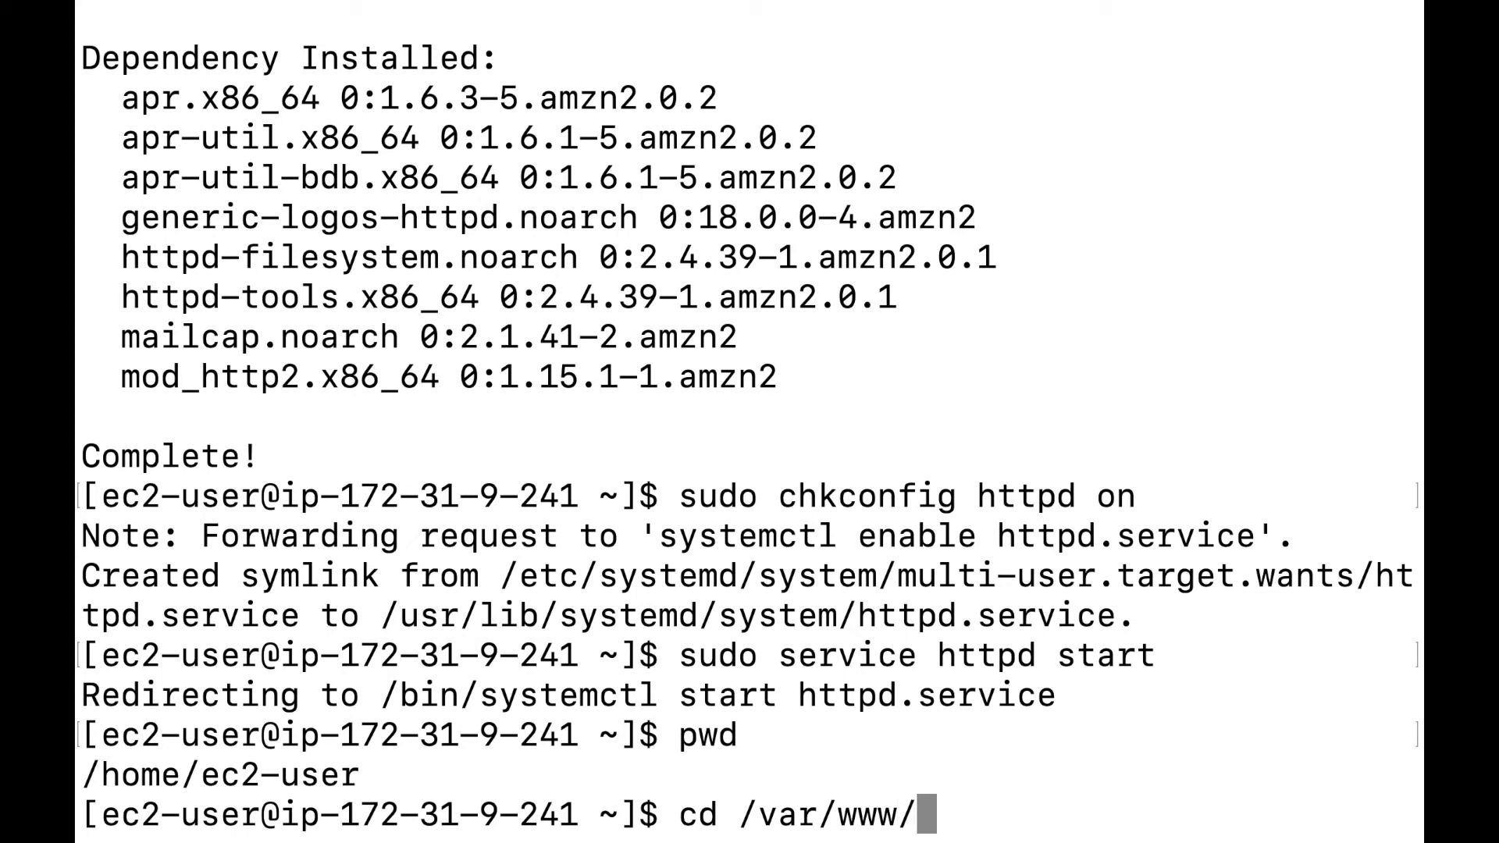
{"action": "type", "text": "h"}
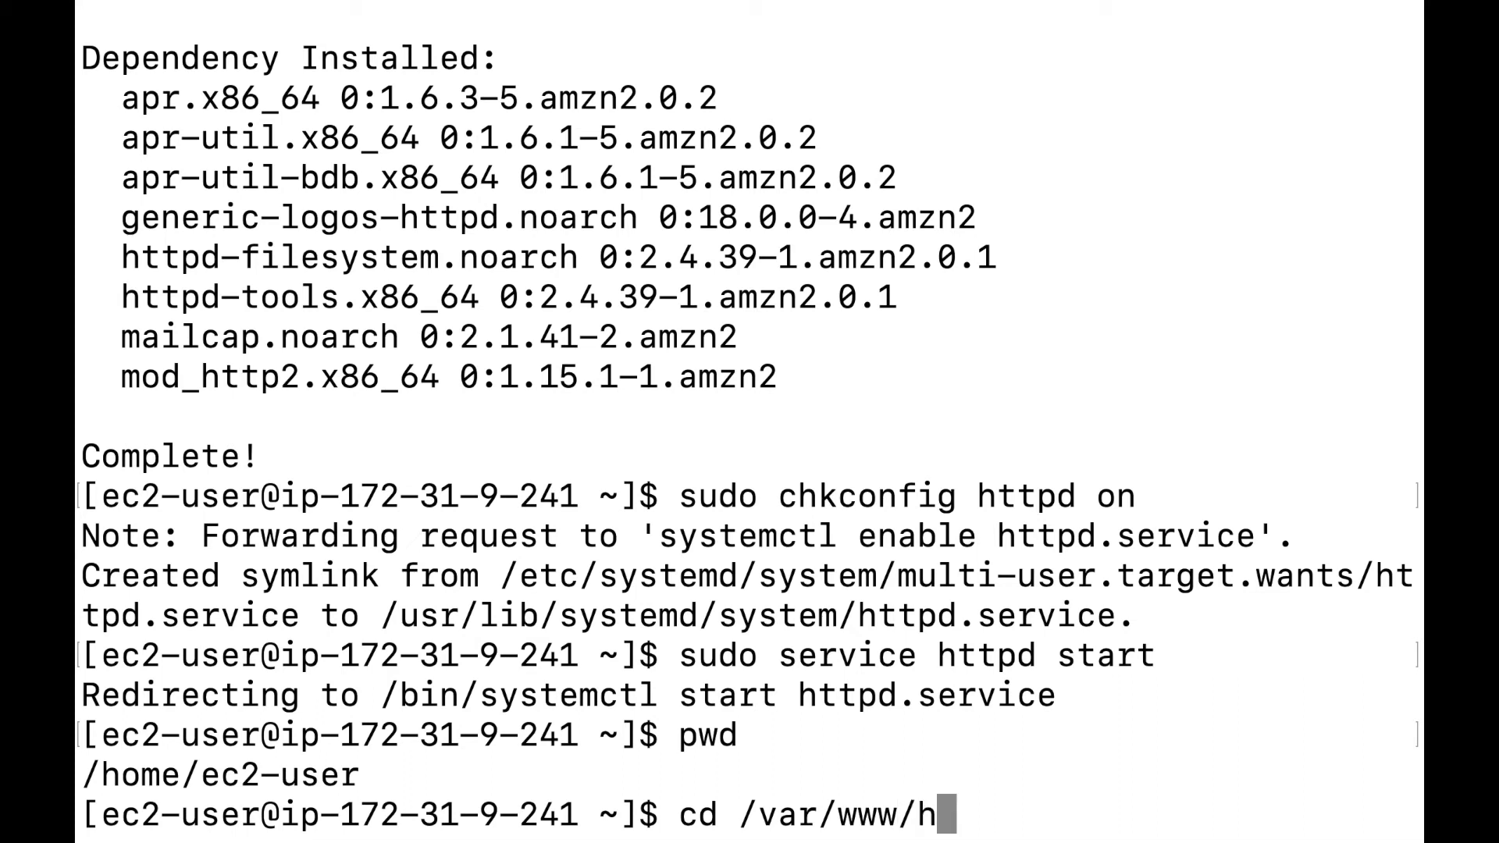
{"action": "type", "text": "tml/"}
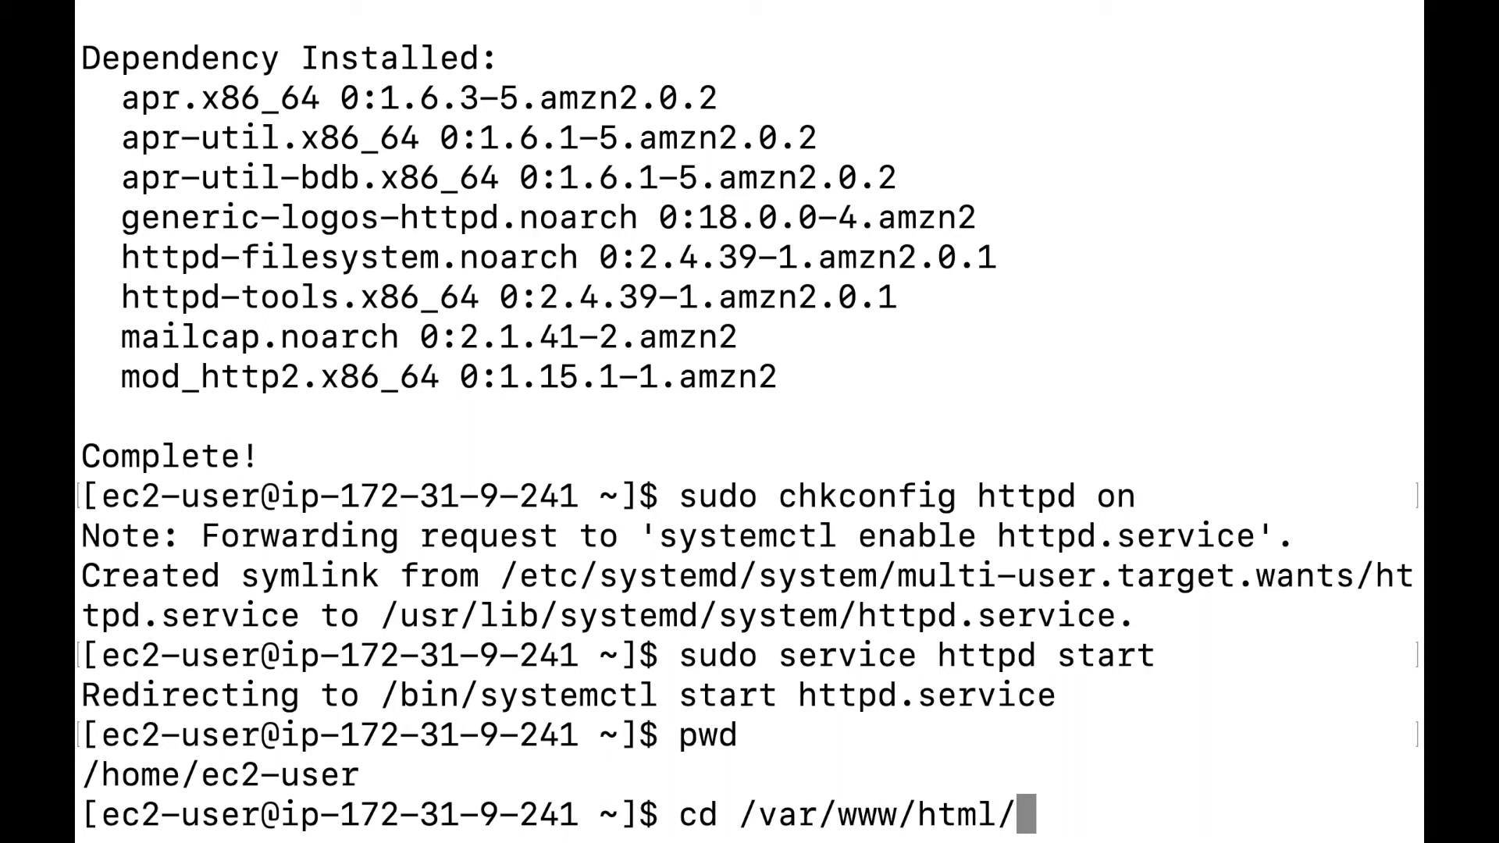
{"action": "key", "text": "Return"}
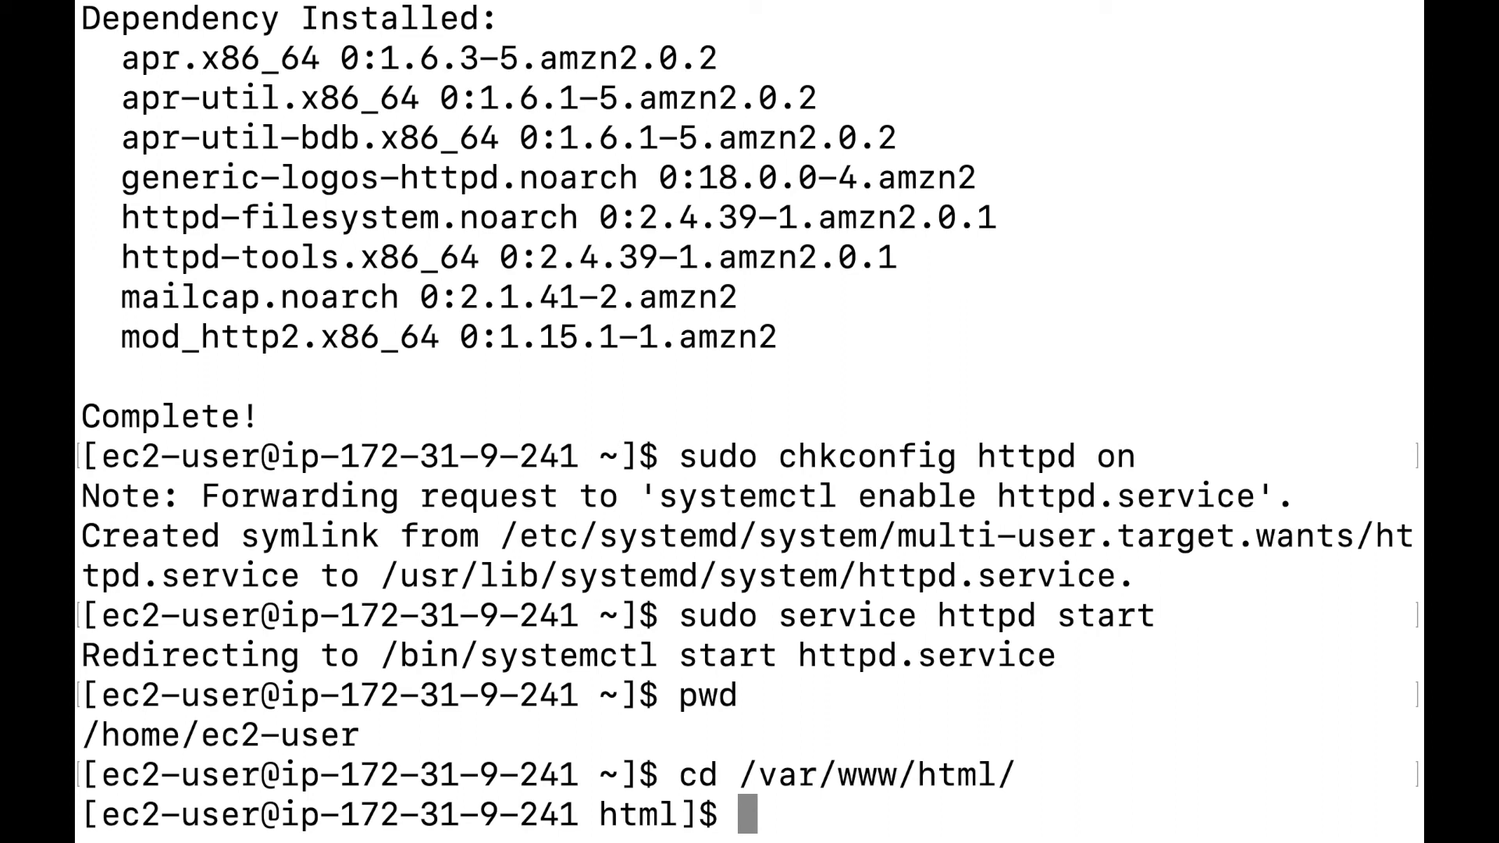
List /var/www/html with ls -la, showing it is empty.
{"action": "type", "text": "ls"}
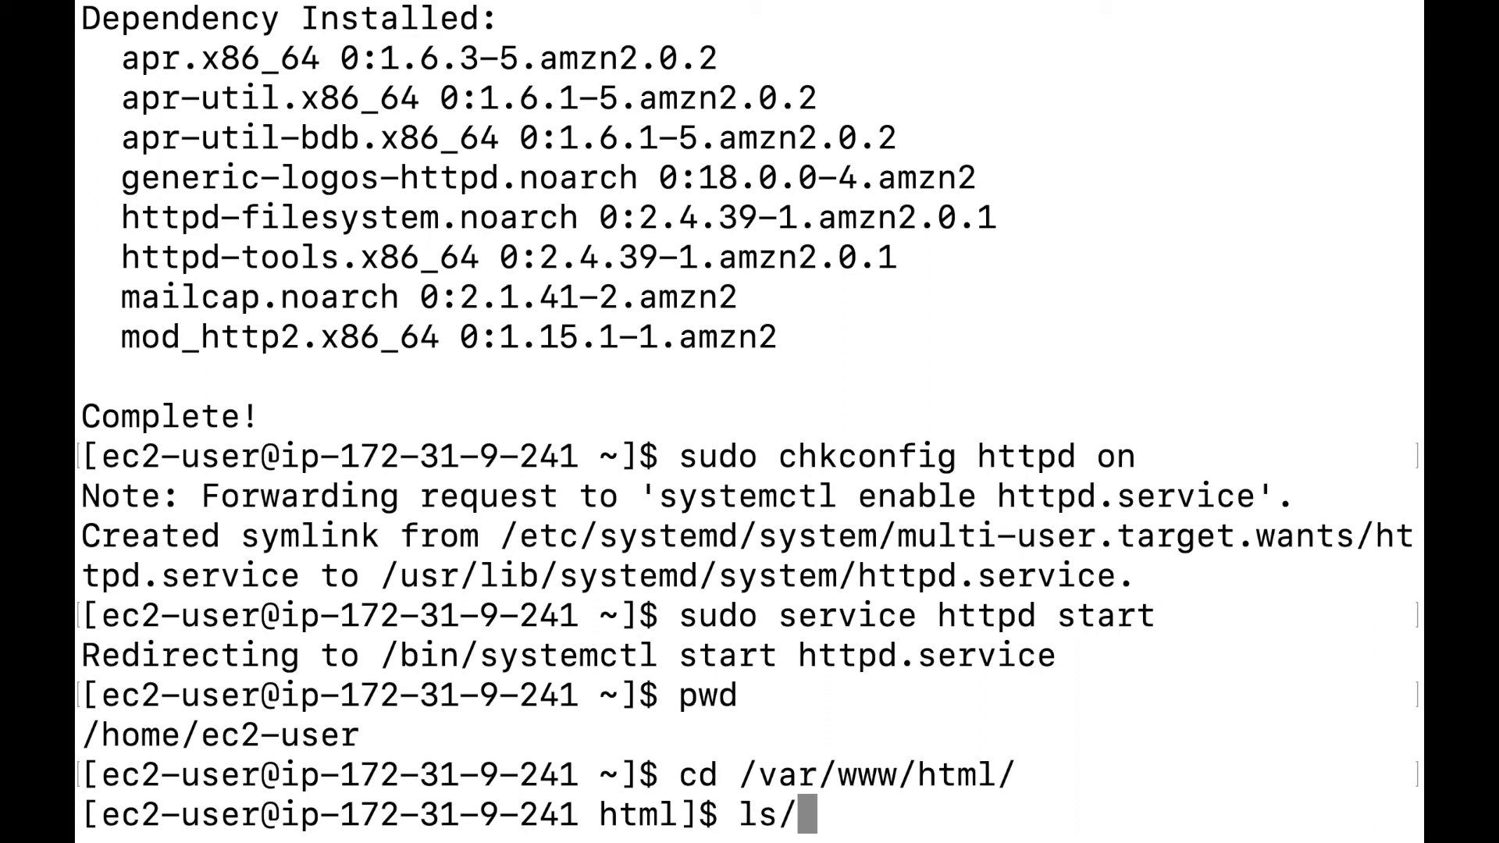
{"action": "type", "text": " -"}
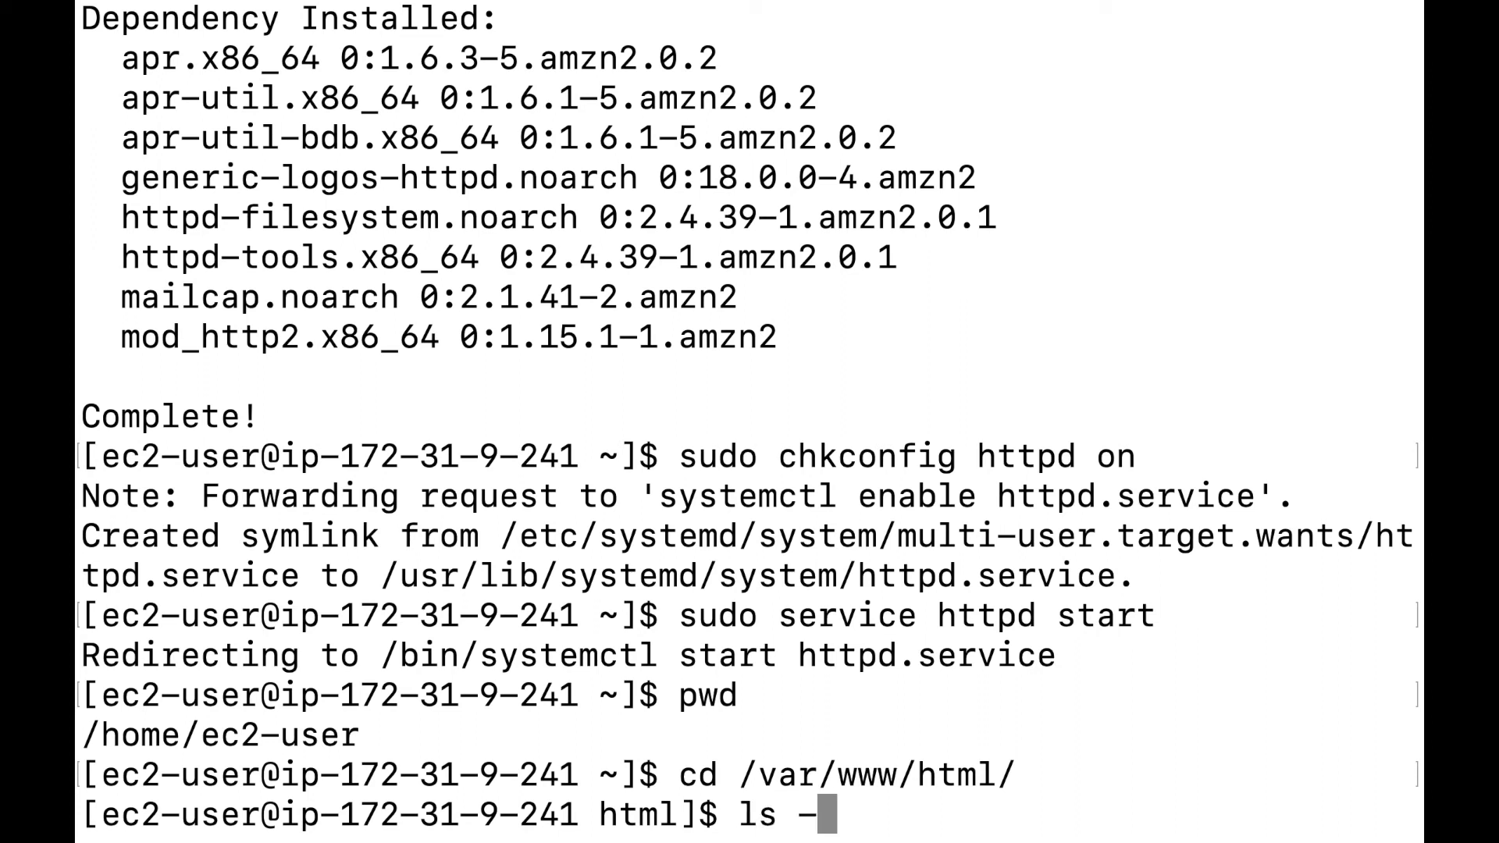
{"action": "type", "text": "la"}
{"action": "key", "text": "Return"}
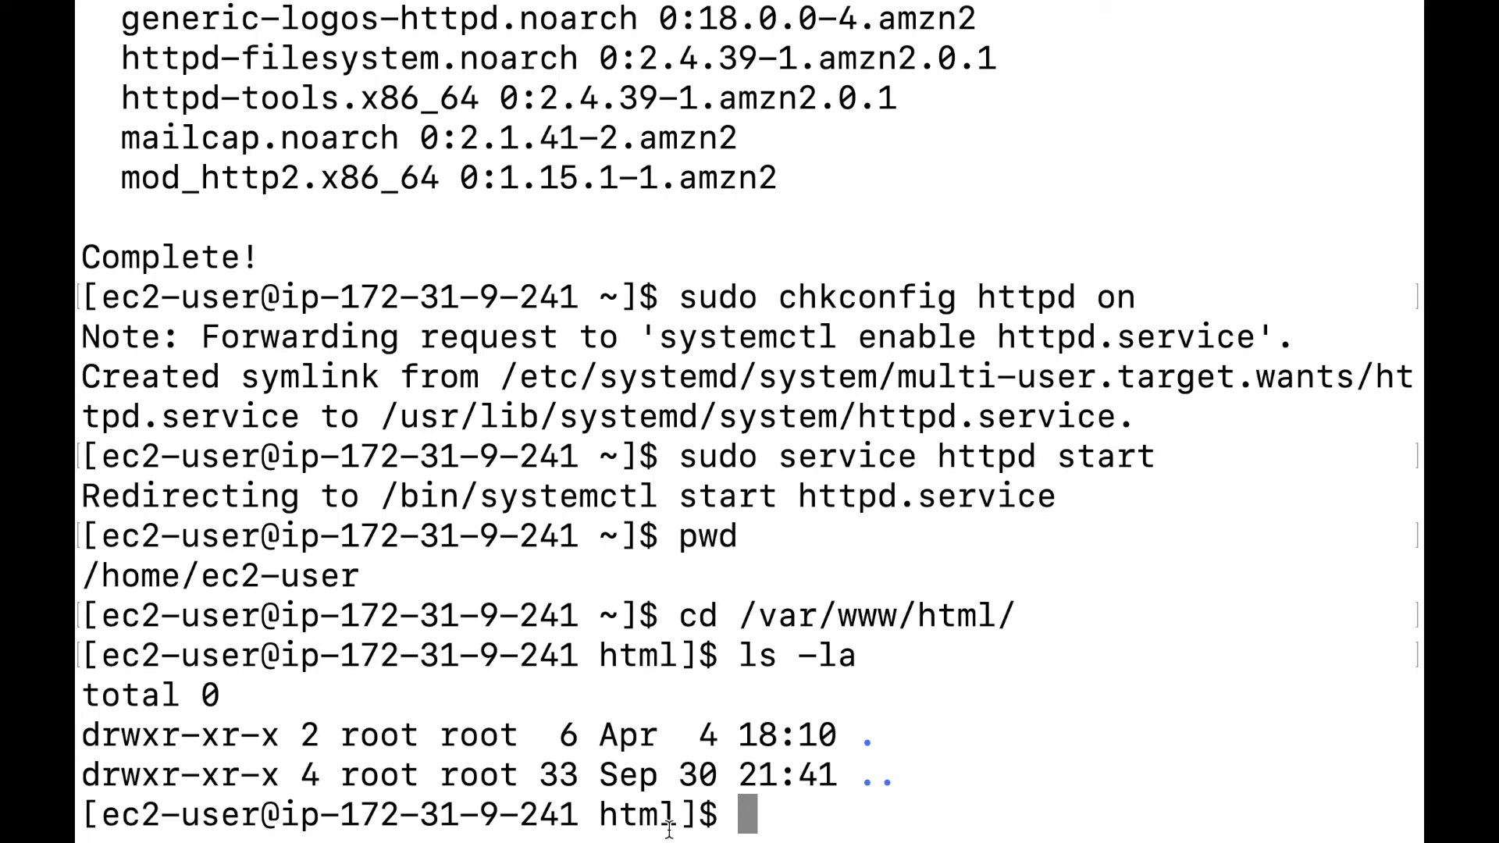
{"action": "type", "text": "root"}
{"action": "key", "text": "Return"}
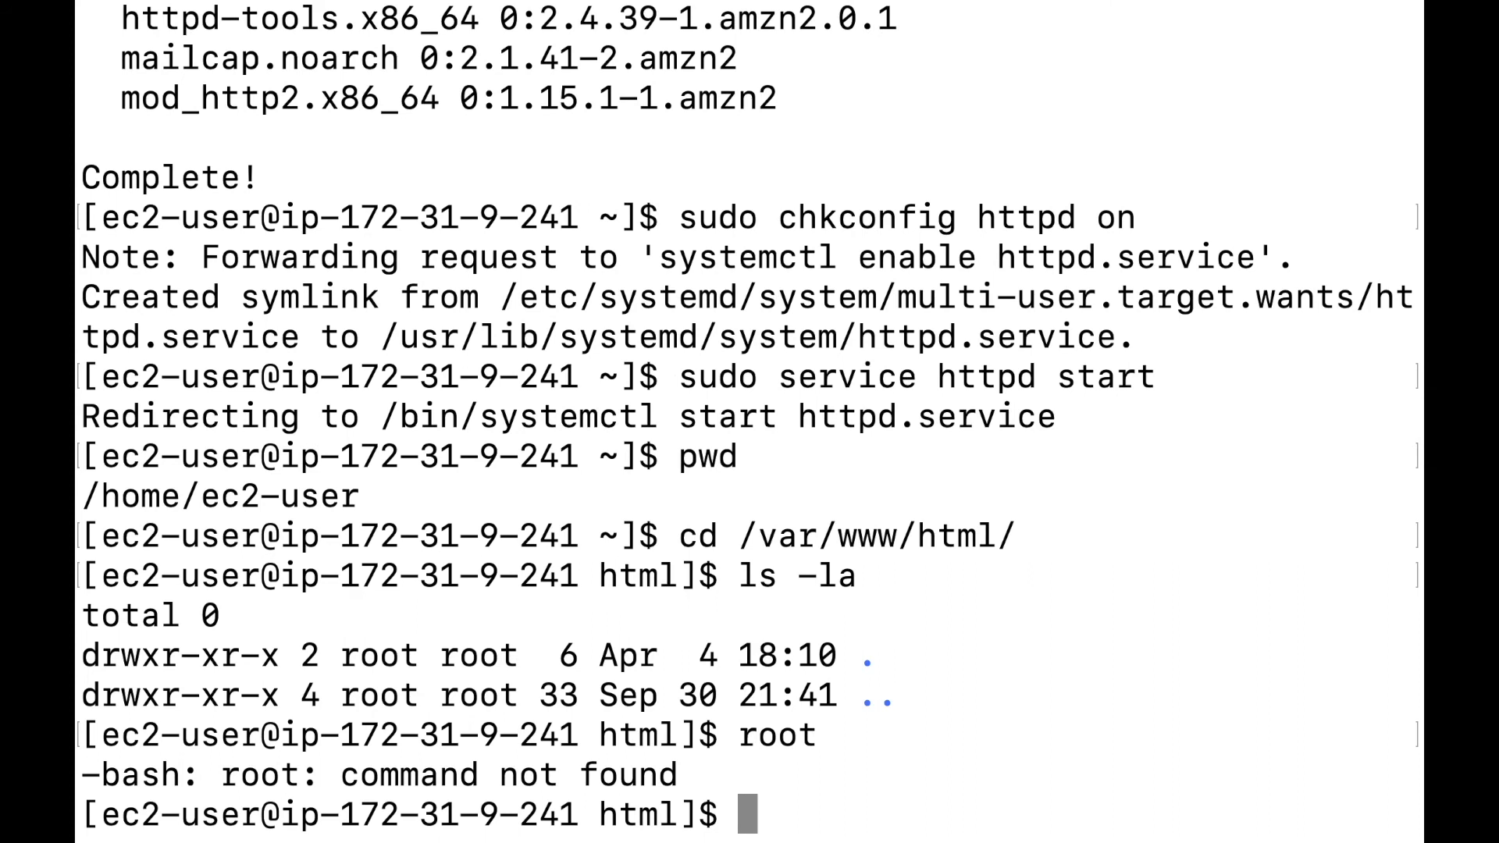
Become root with sudo su -, check pwd, and cd into /var/www/html/.
{"action": "type", "text": "sud"}
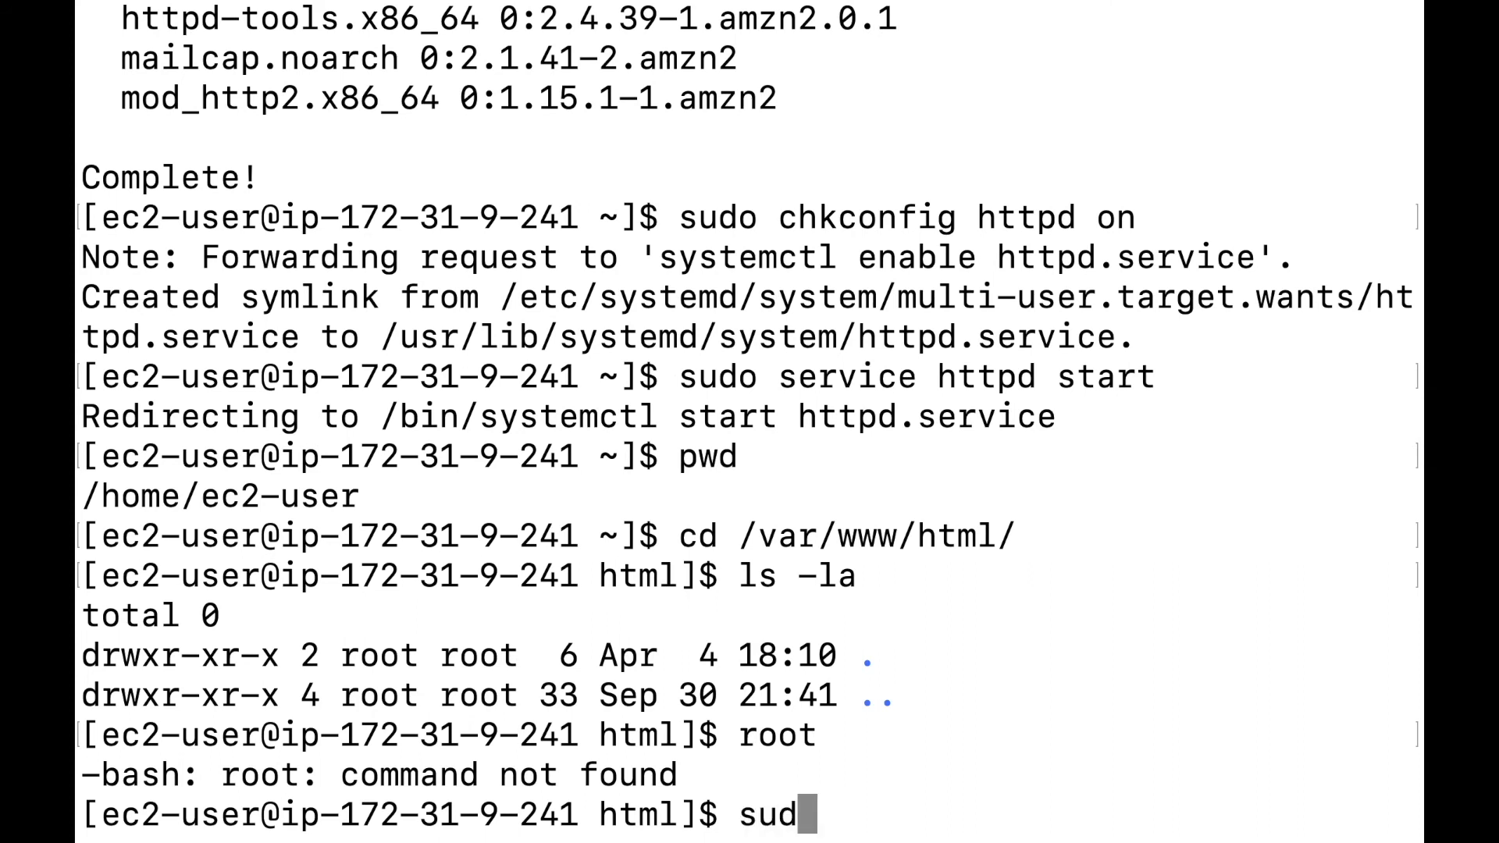
{"action": "type", "text": "o su"}
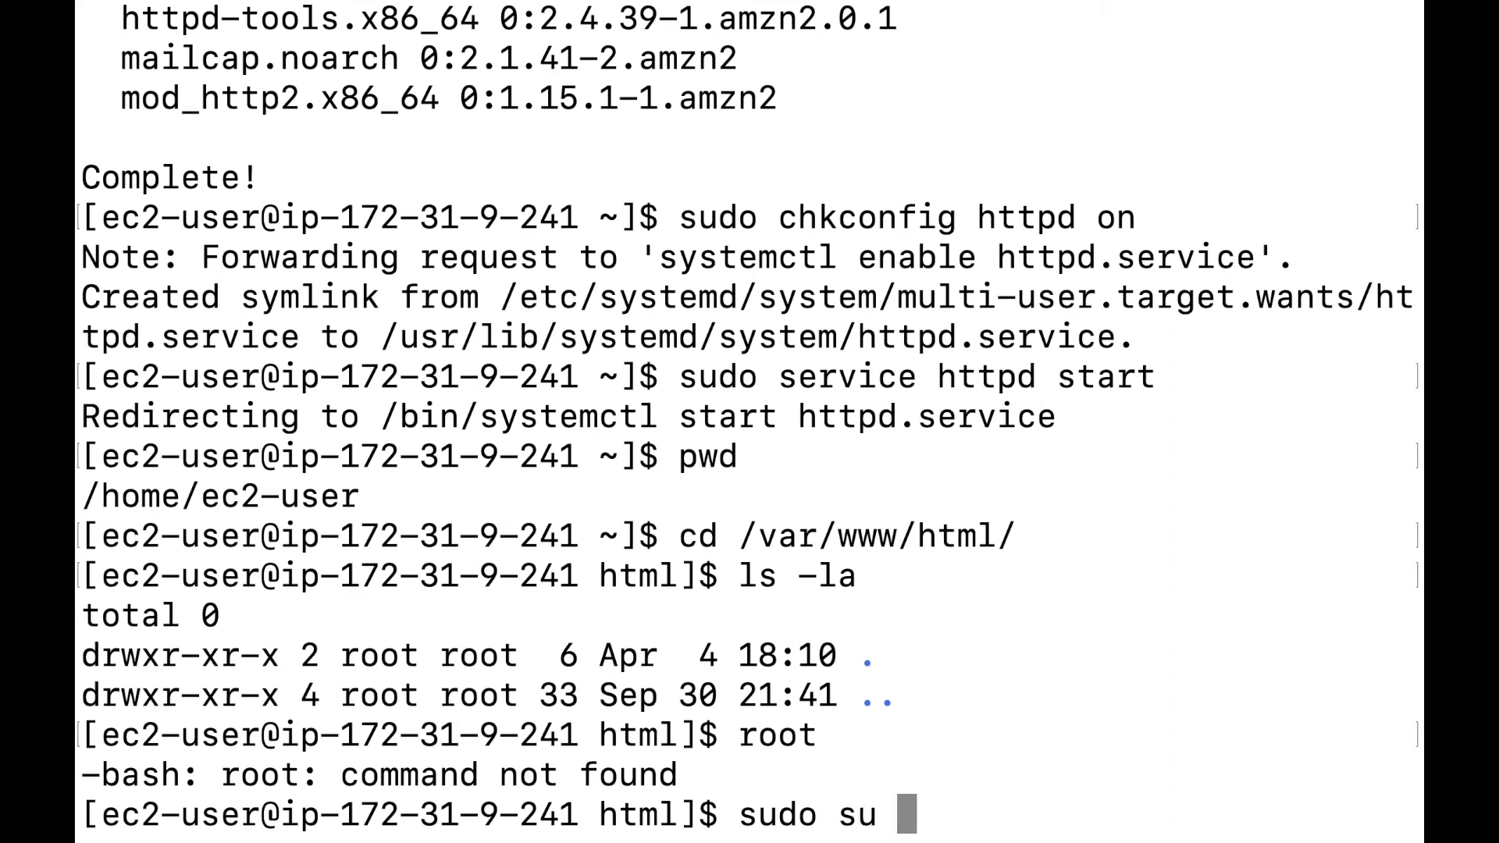
{"action": "type", "text": " -"}
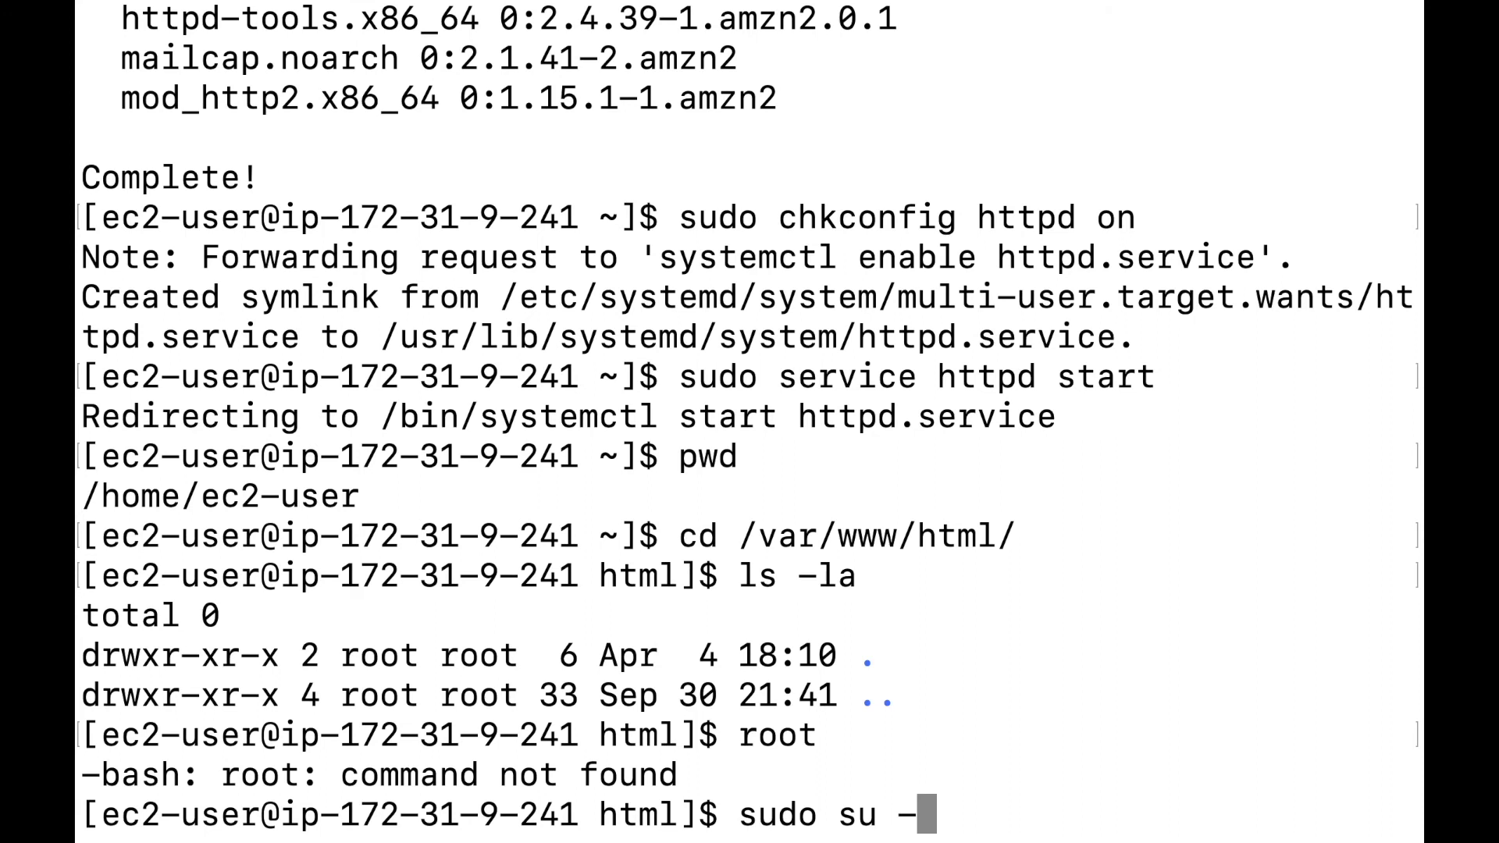
{"action": "key", "text": "Return"}
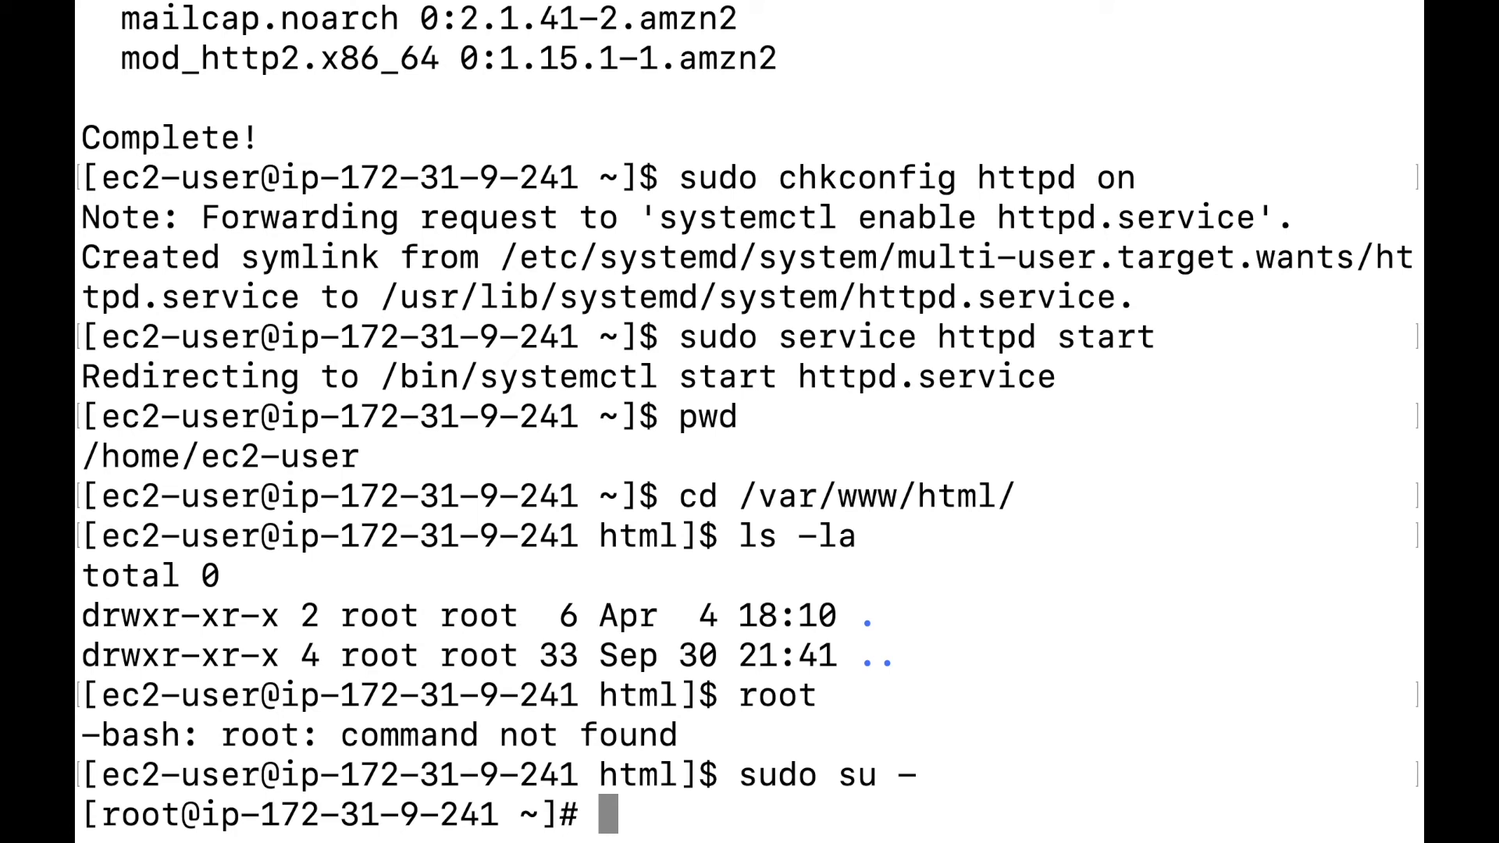
{"action": "type", "text": "pwd"}
{"action": "key", "text": "Return"}
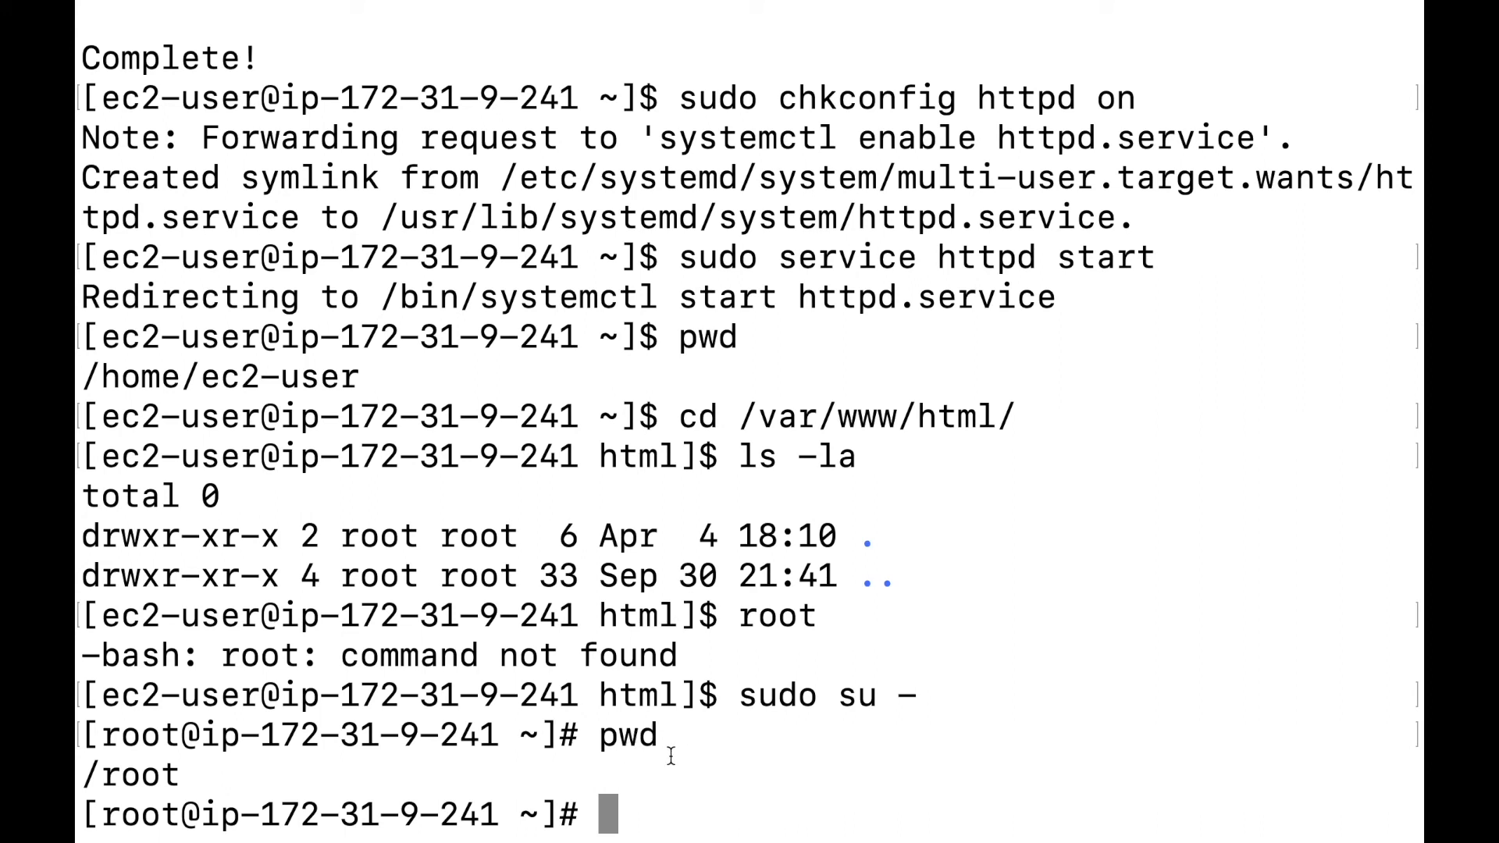
{"action": "type", "text": "v"}
{"action": "key", "text": "BackSpace"}
{"action": "type", "text": "cd /"}
{"action": "key", "text": "BackSpace"}
{"action": "type", "text": "/var/www/"}
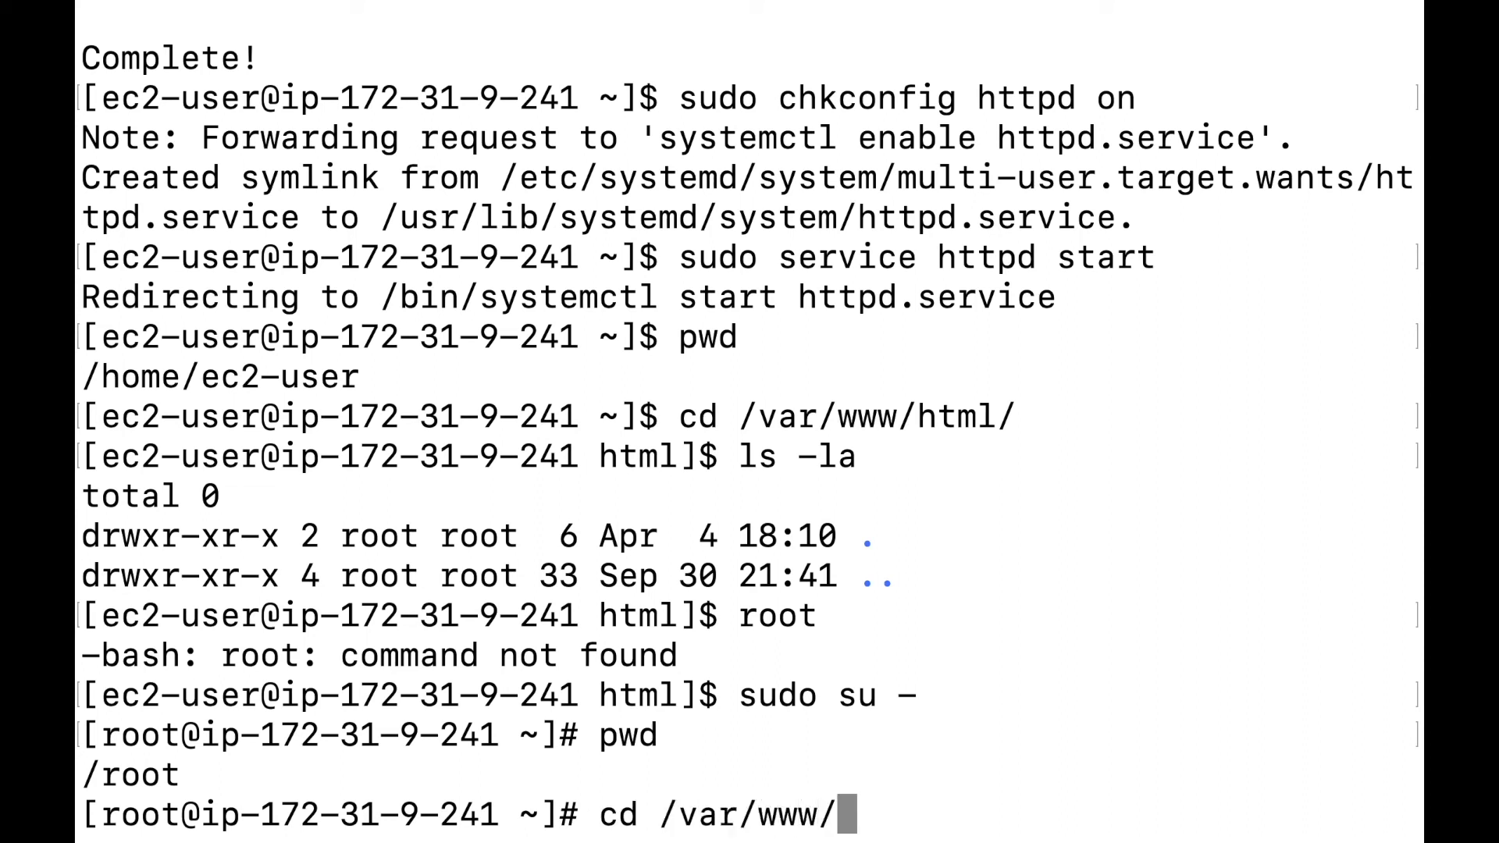
{"action": "type", "text": "html/"}
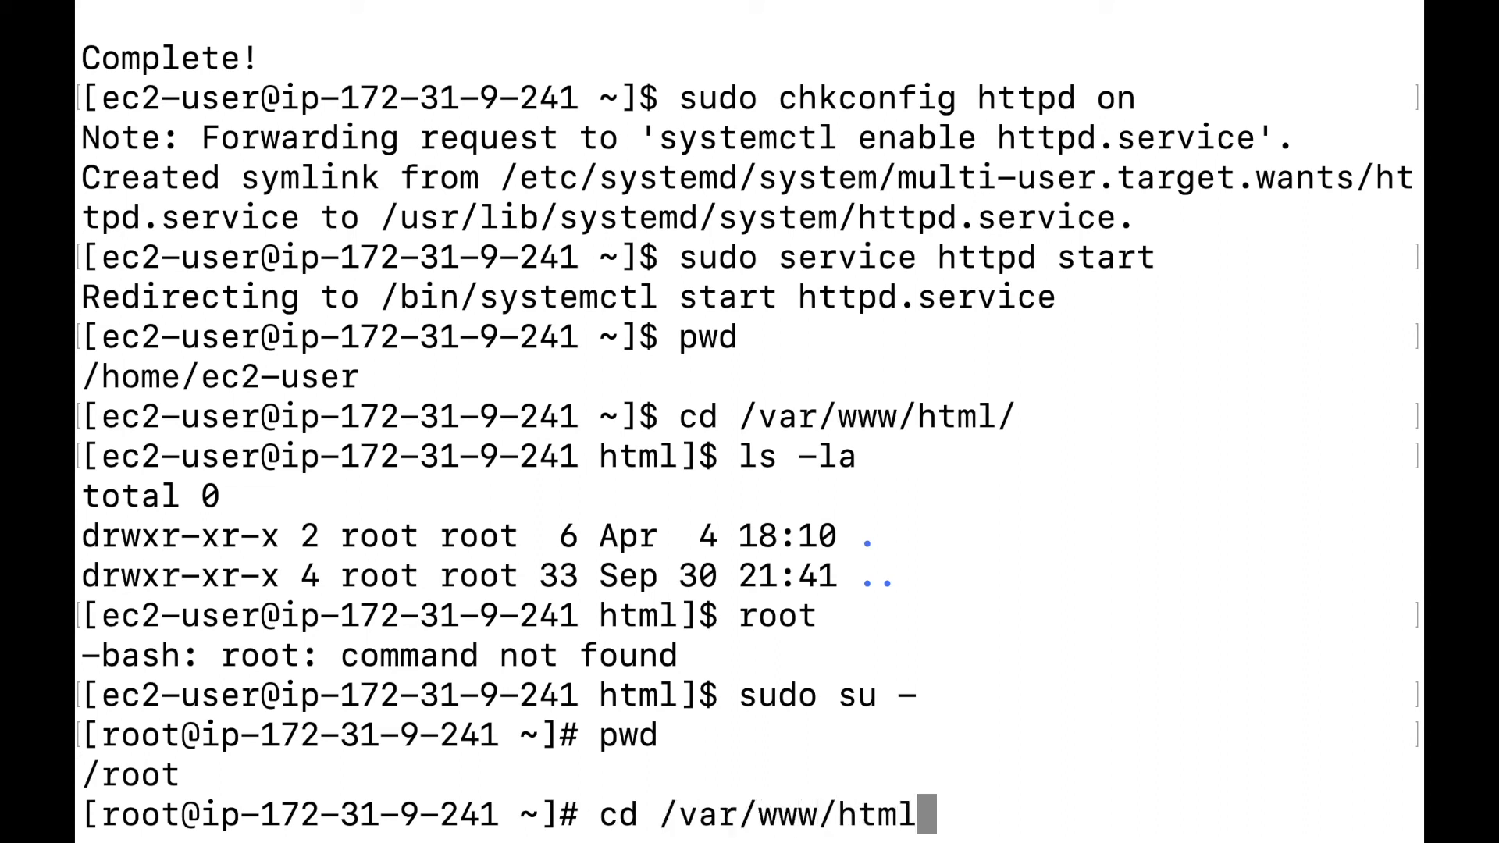
{"action": "key", "text": "Return"}
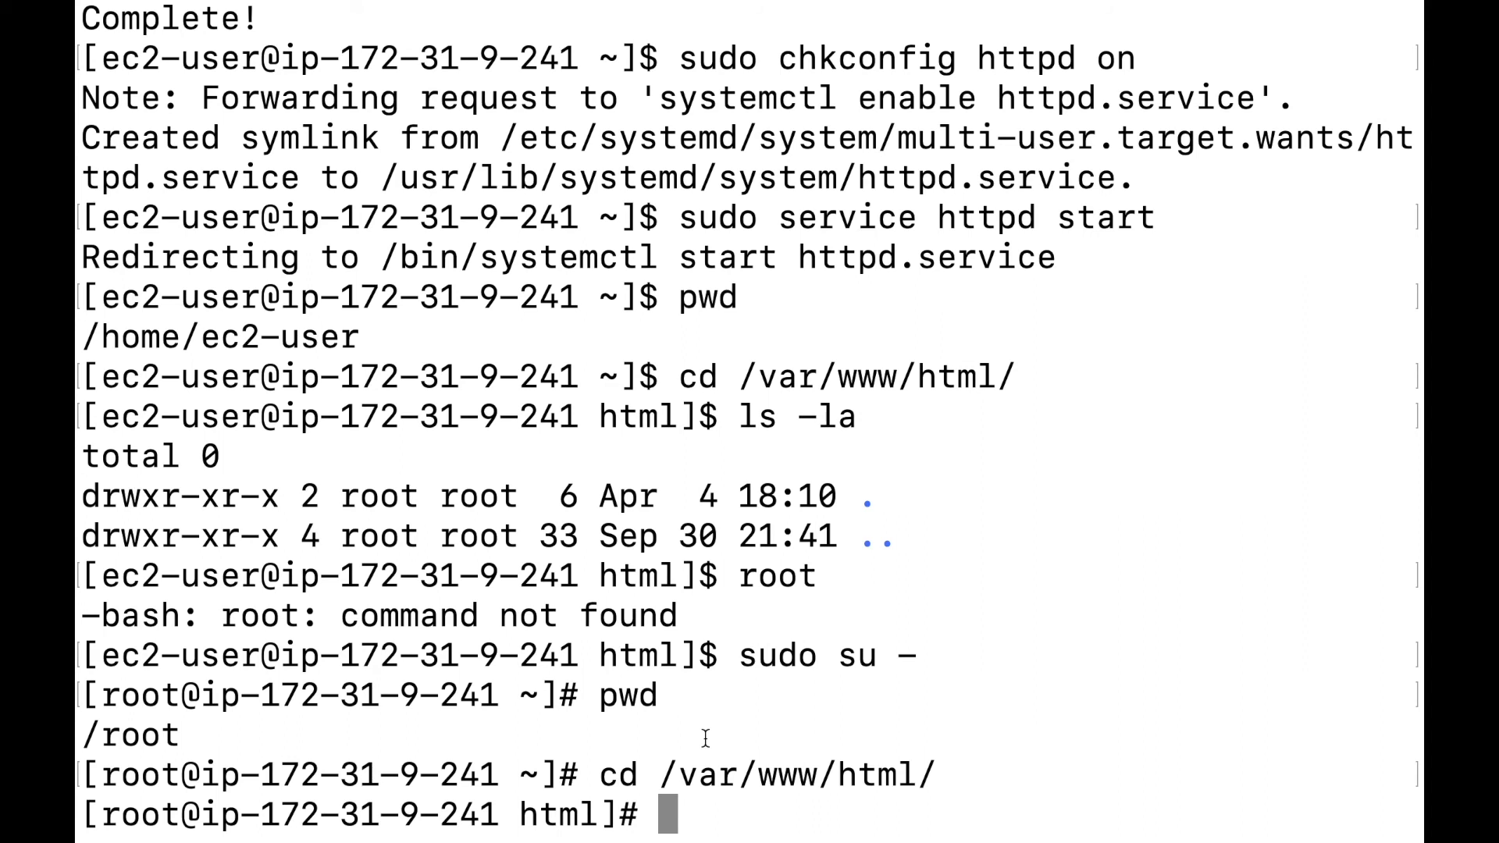
Write 'HI, we are working on this video' into a new index.html using cat.
{"action": "type", "text": "cat"}
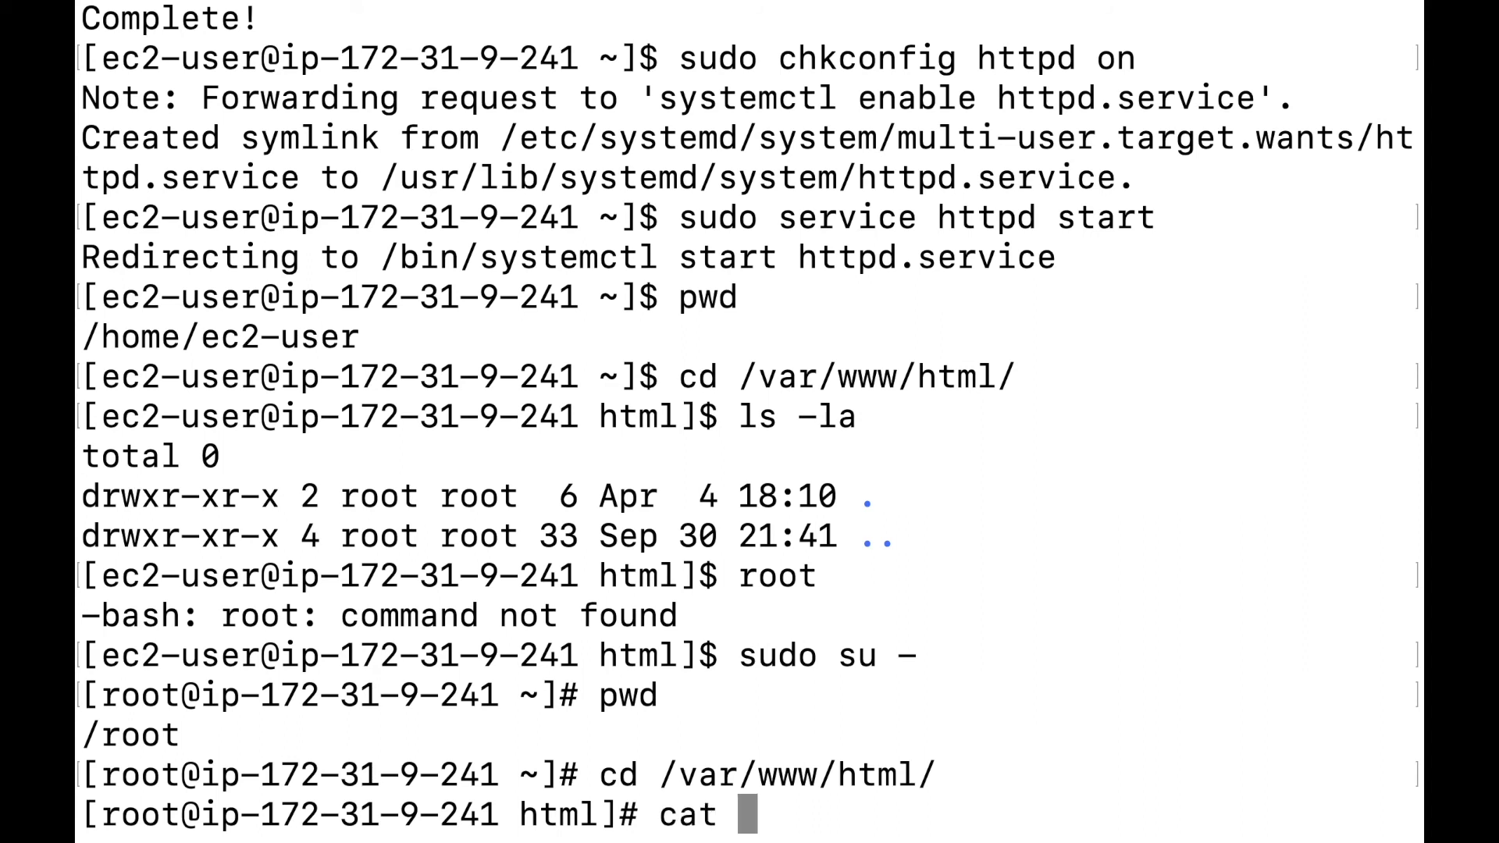
{"action": "type", "text": " >"}
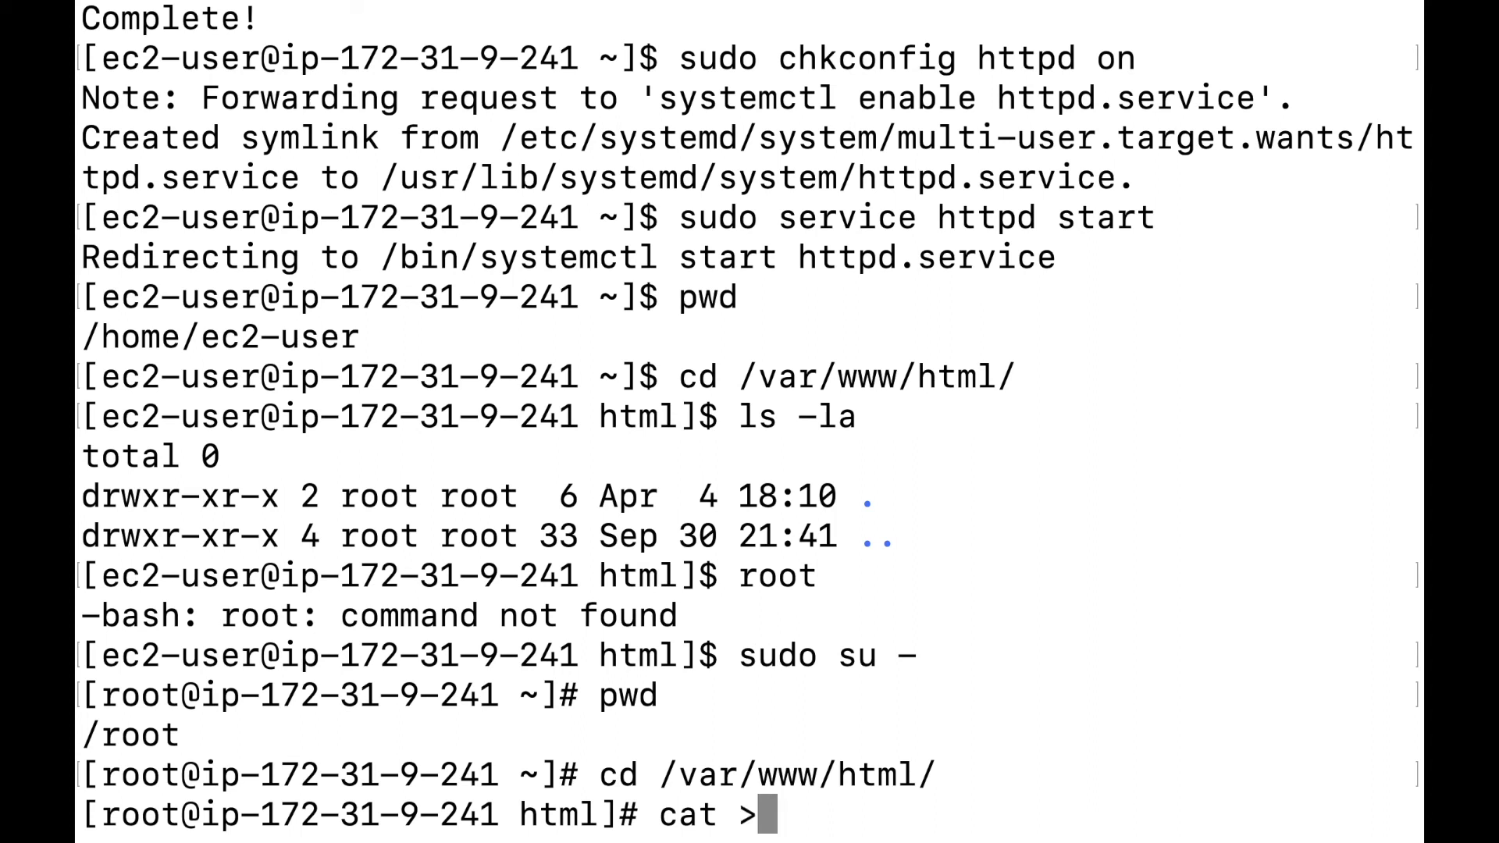
{"action": "type", "text": "inde"}
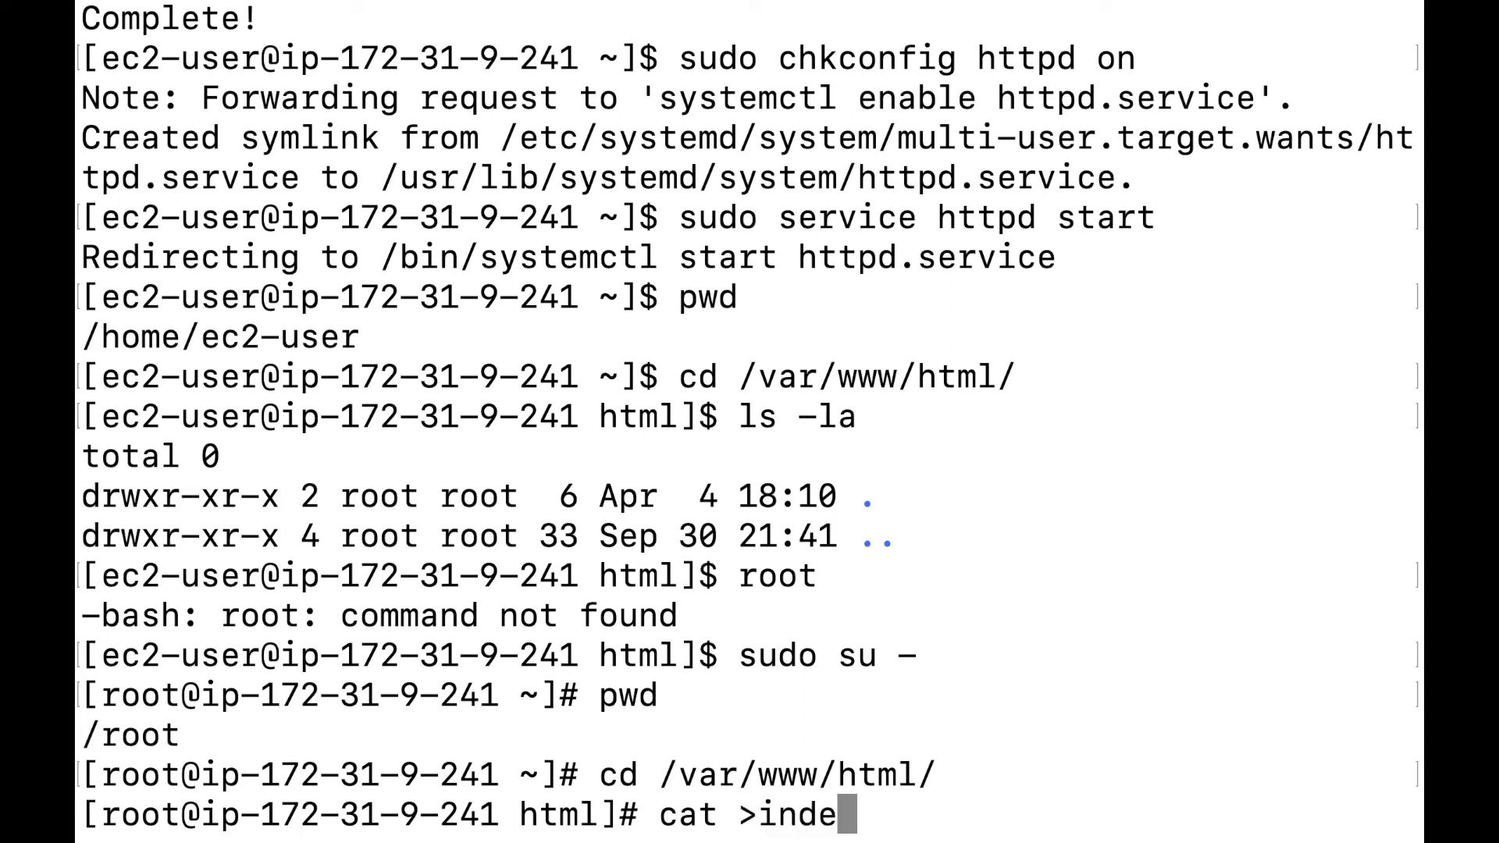
{"action": "type", "text": "x.html"}
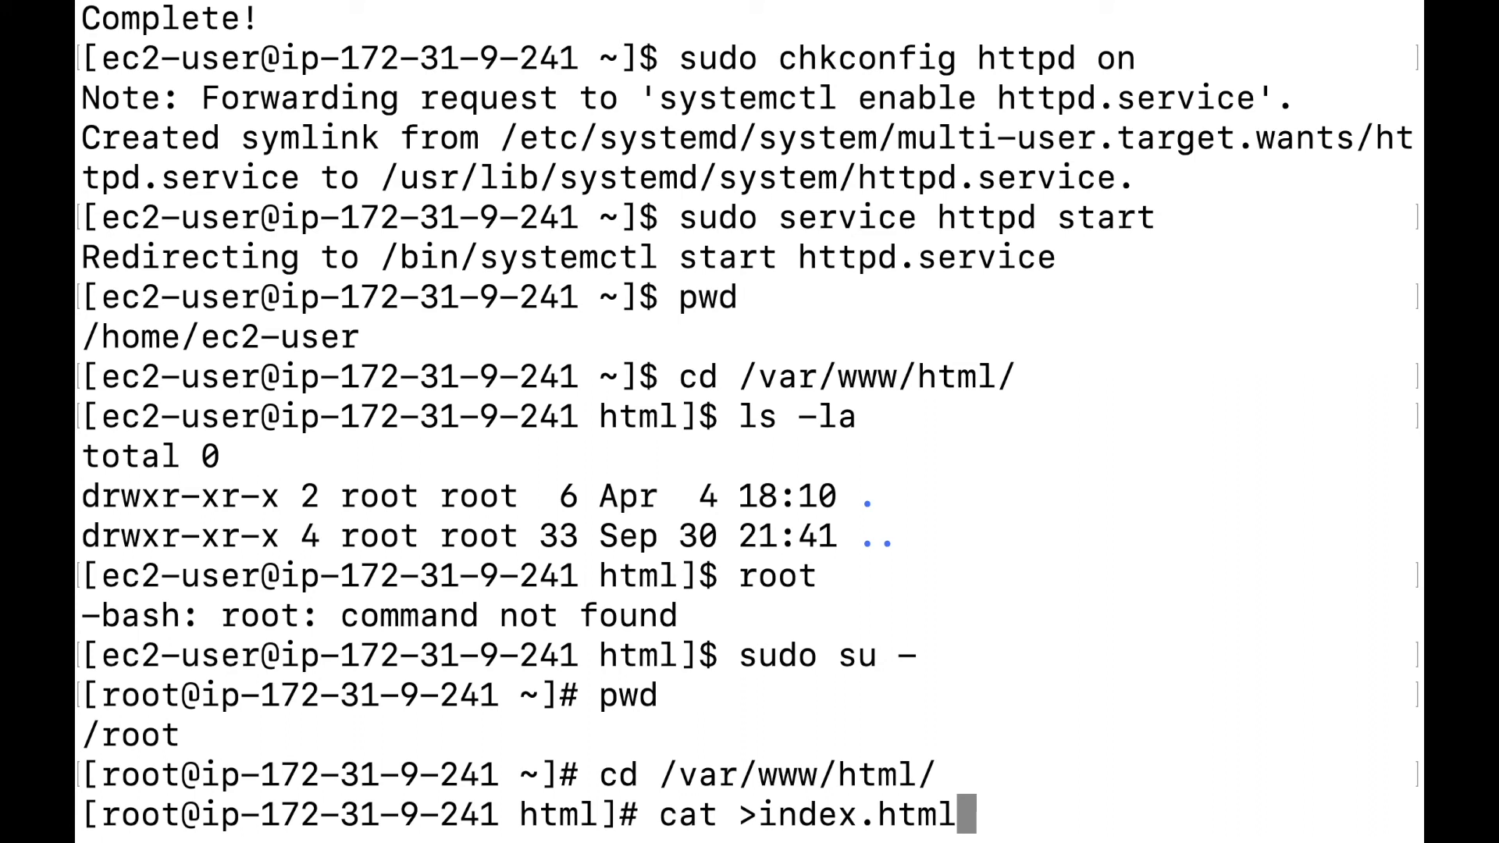
{"action": "key", "text": "Return"}
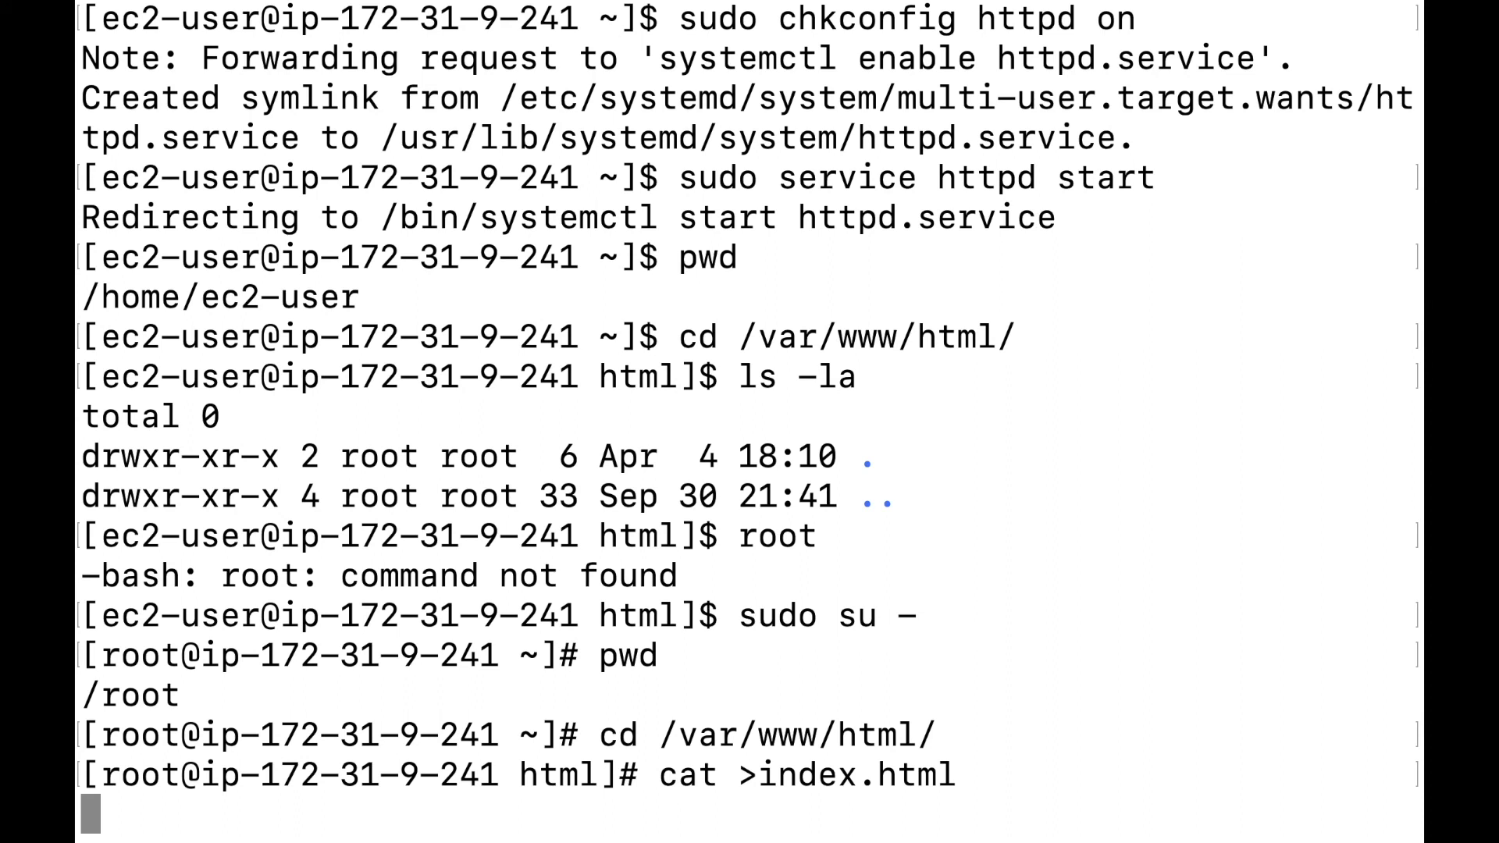
{"action": "scroll", "coordinate": [749, 421], "scroll_direction": "up", "scroll_amount": 1}
{"action": "scroll", "coordinate": [750, 422], "scroll_direction": "down", "scroll_amount": 1}
{"action": "type", "text": "h"}
{"action": "key", "text": "BackSpace"}
{"action": "type", "text": "H"}
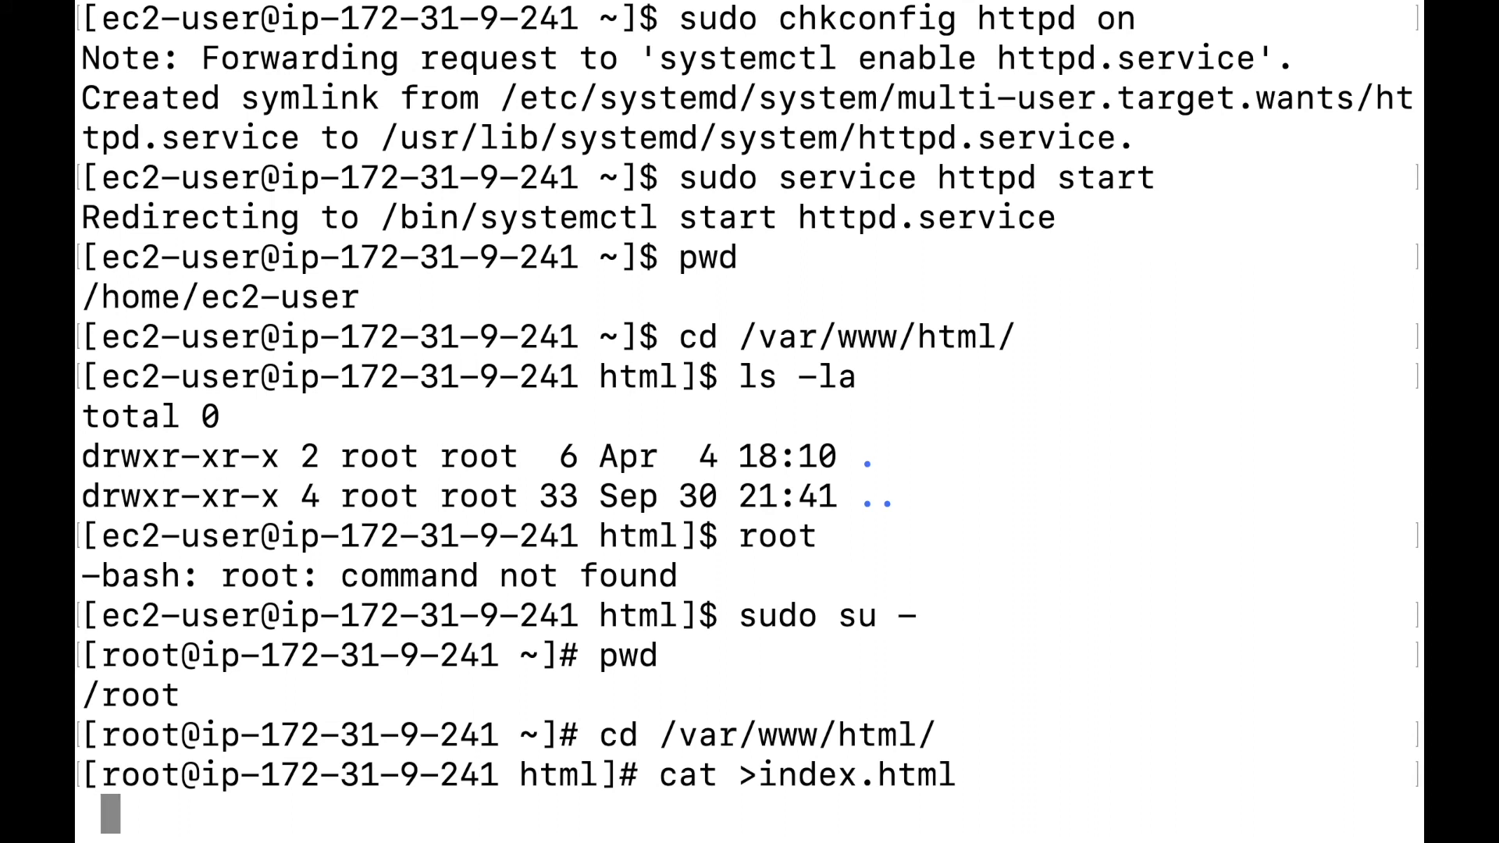
{"action": "key", "text": "BackSpace"}
{"action": "type", "text": "HI, "}
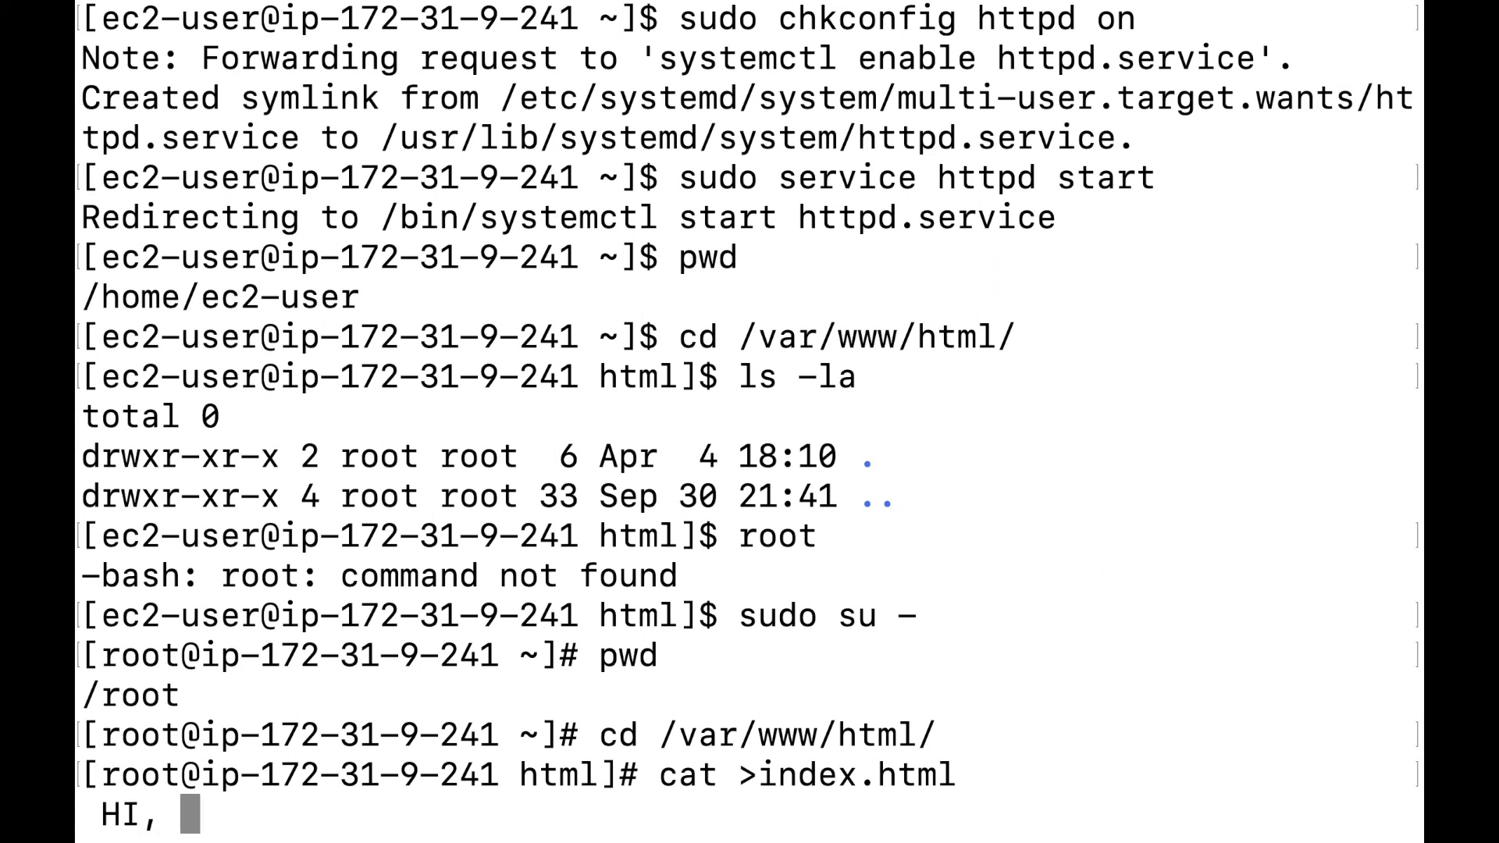
{"action": "type", "text": "we are working"}
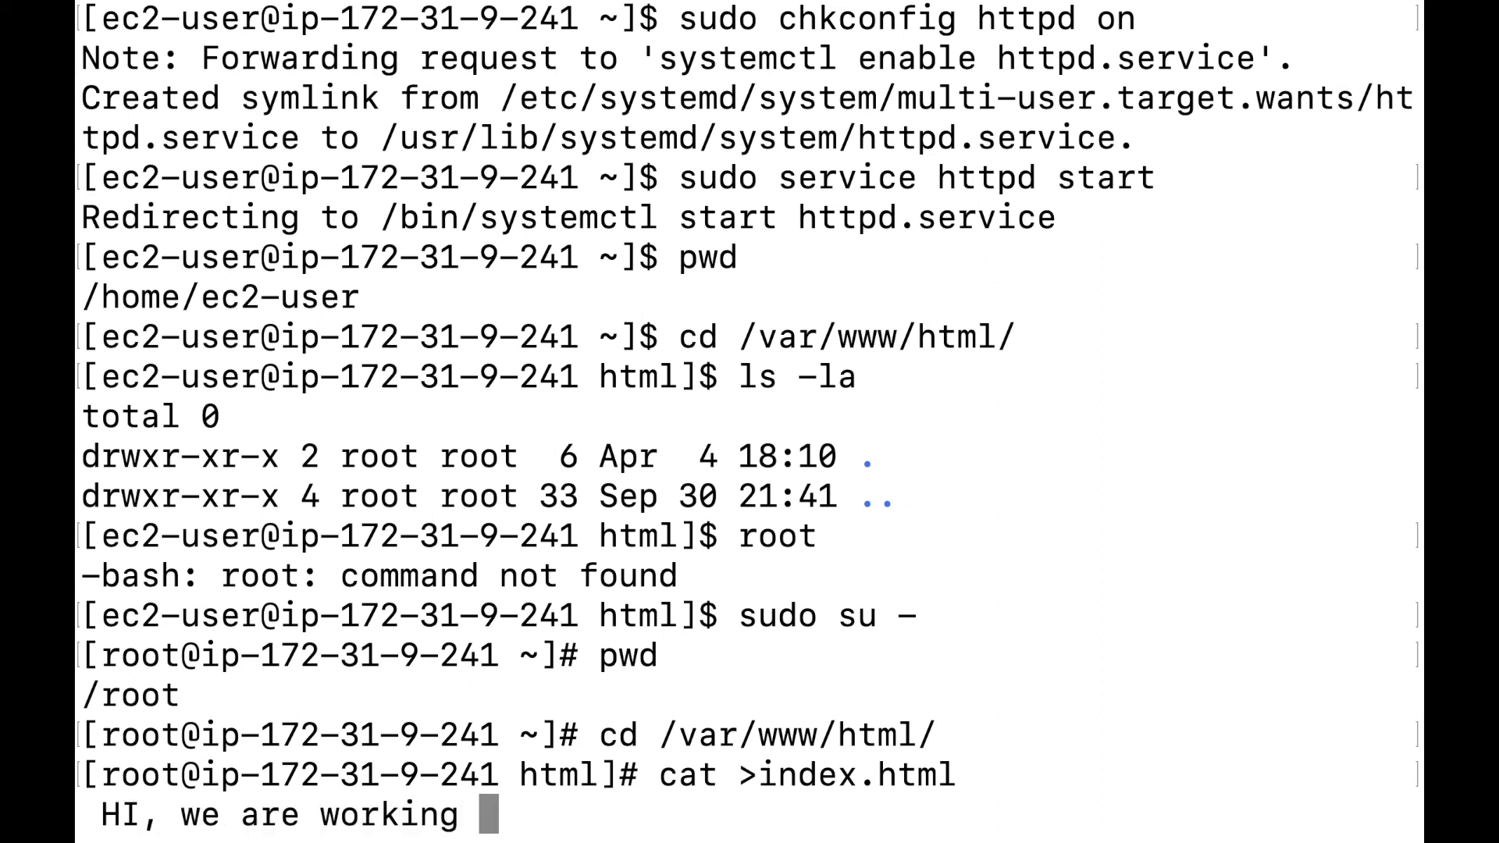
{"action": "type", "text": " on this video"}
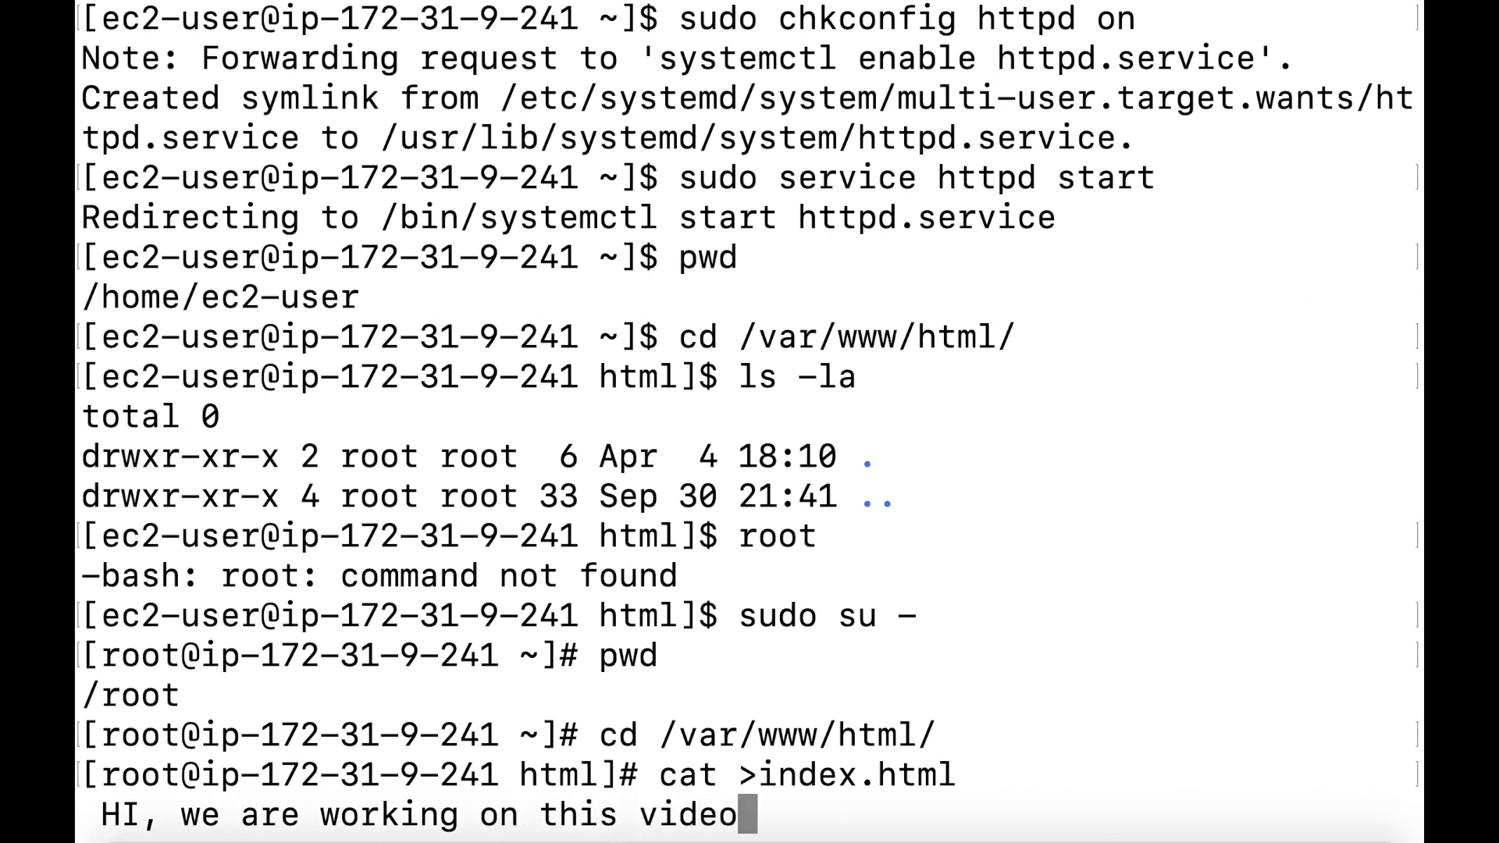
{"action": "key", "text": "Return"}
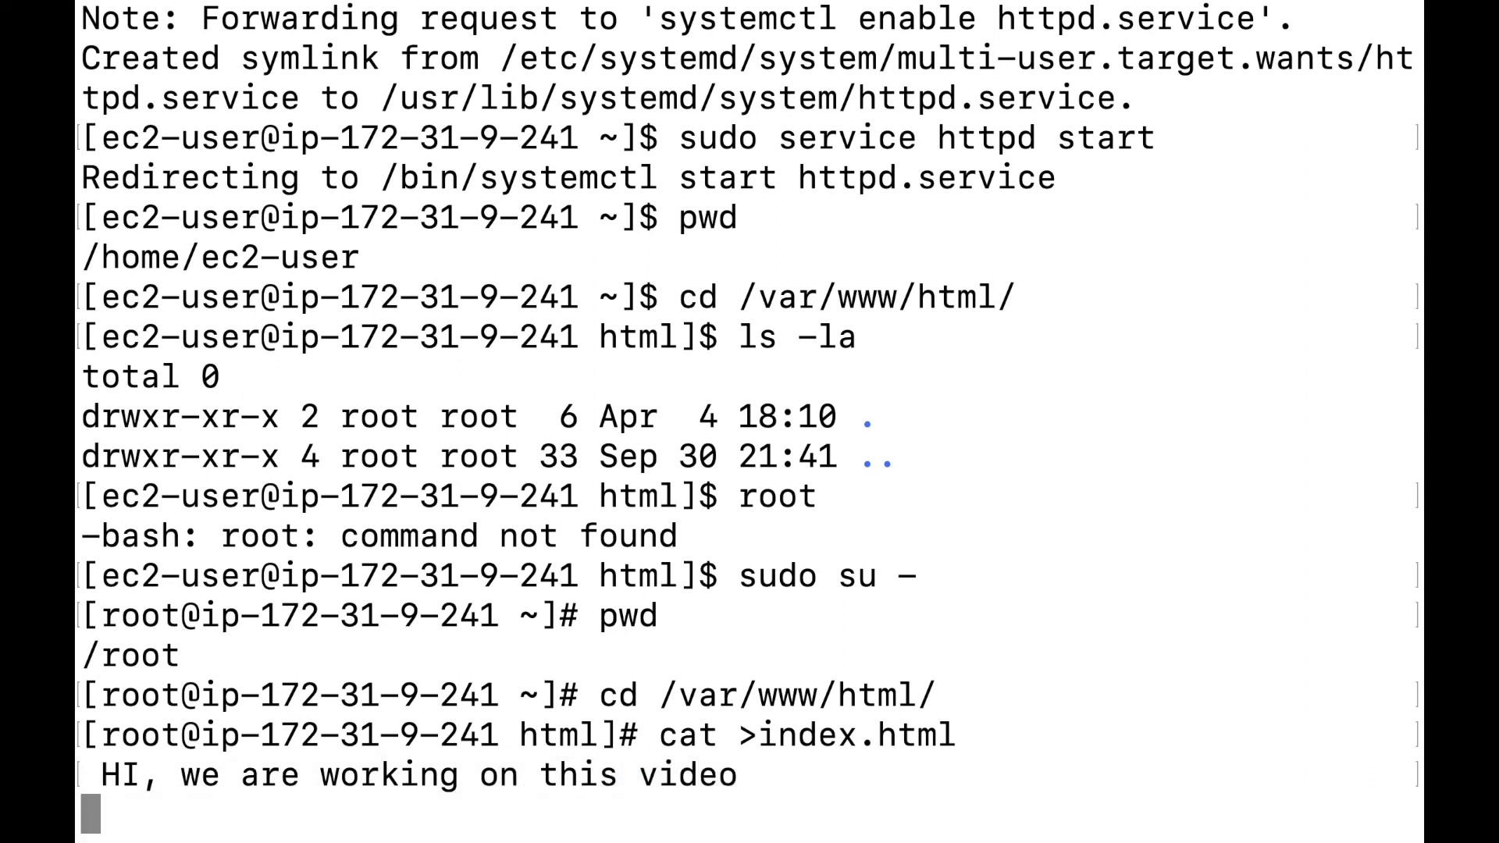
{"action": "key", "text": "Return"}
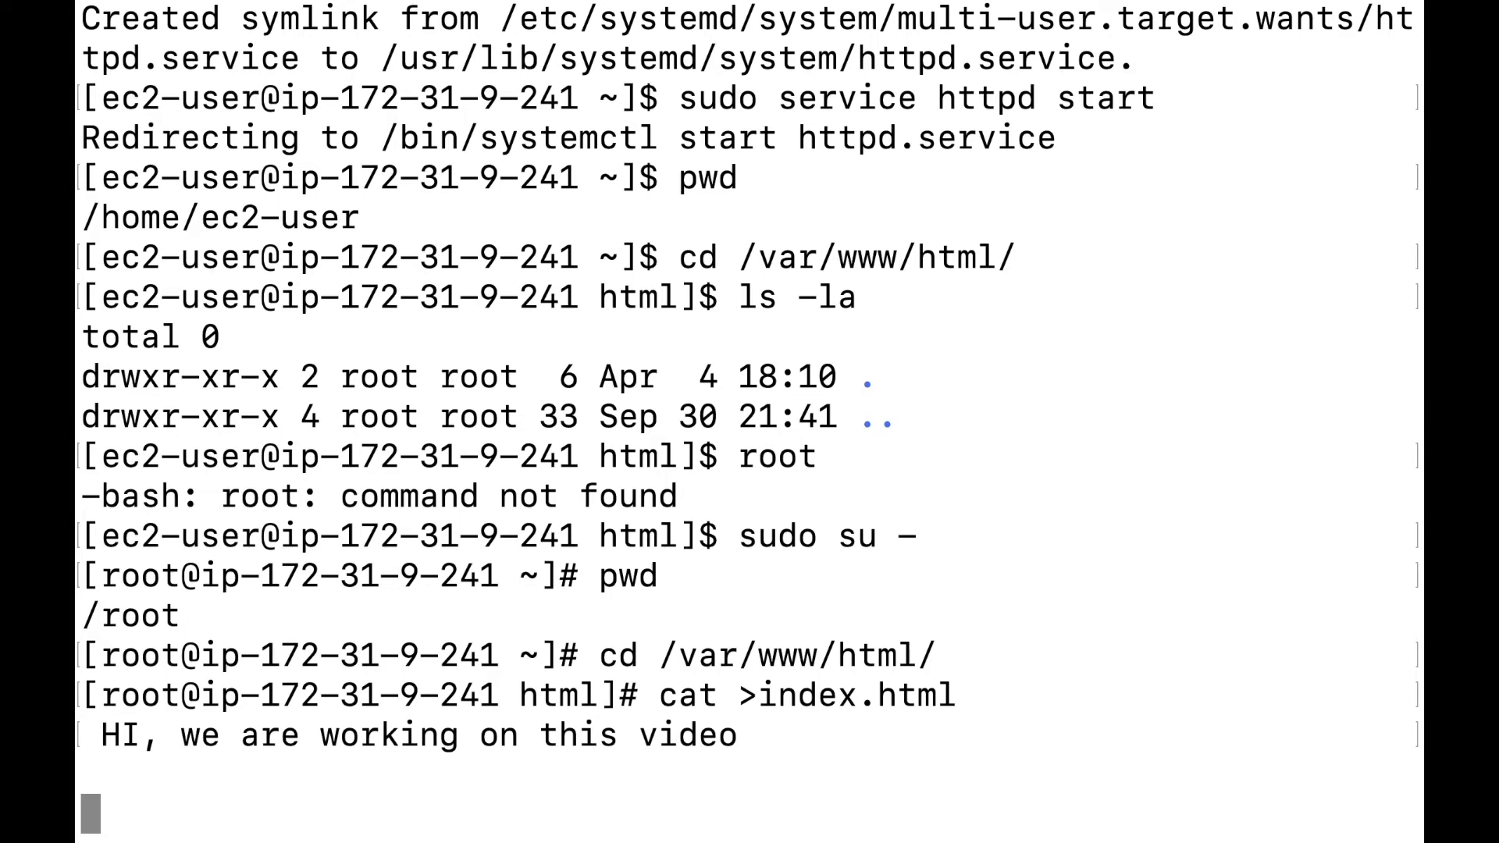
End the file input, split the terminal pane, and print index.html to confirm its contents.
{"action": "key", "text": "super+d"}
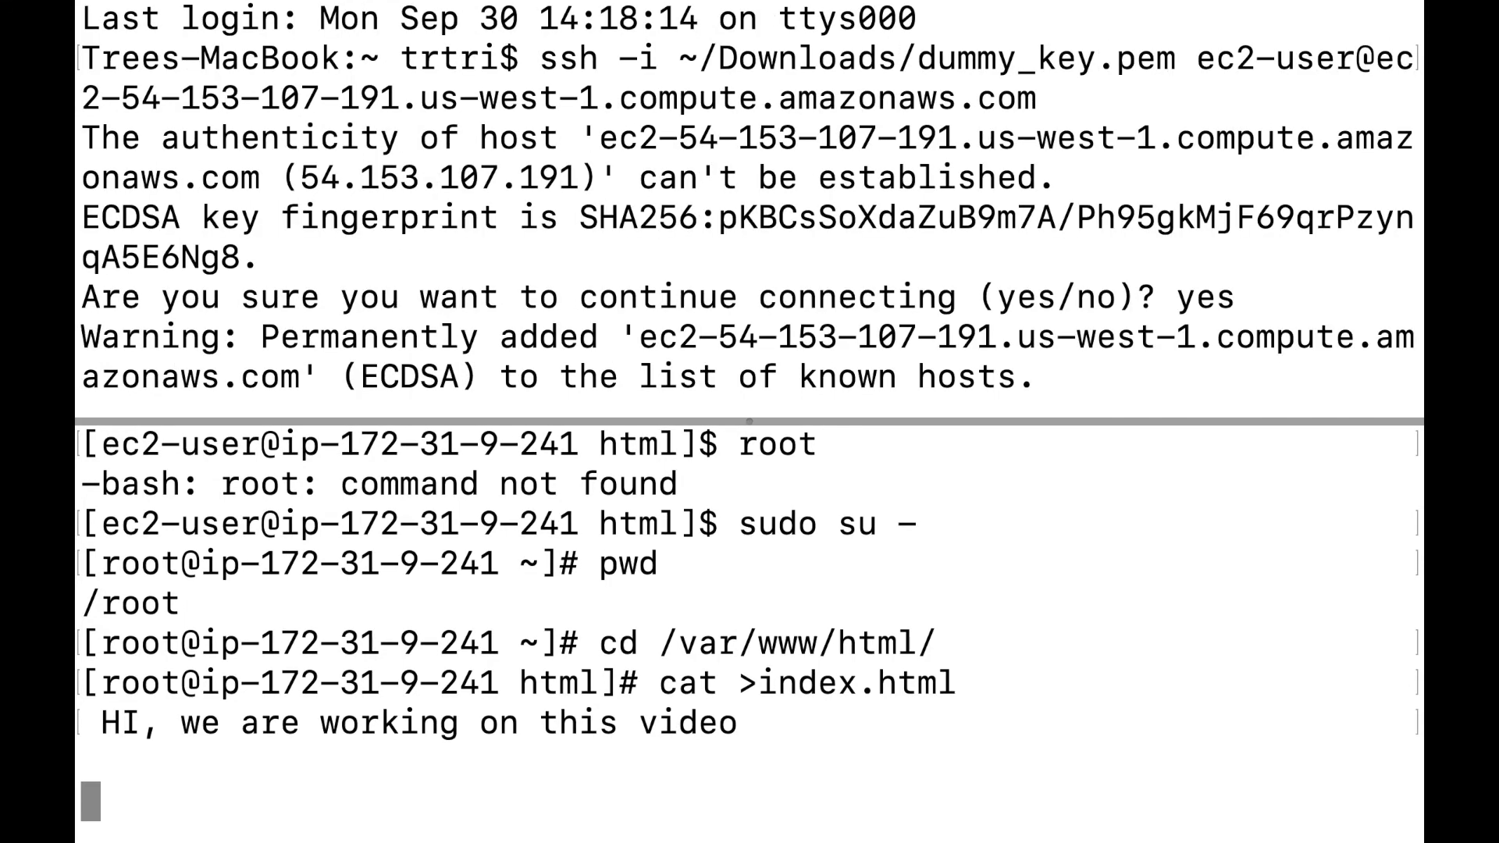
{"action": "key", "text": "ctrl+d"}
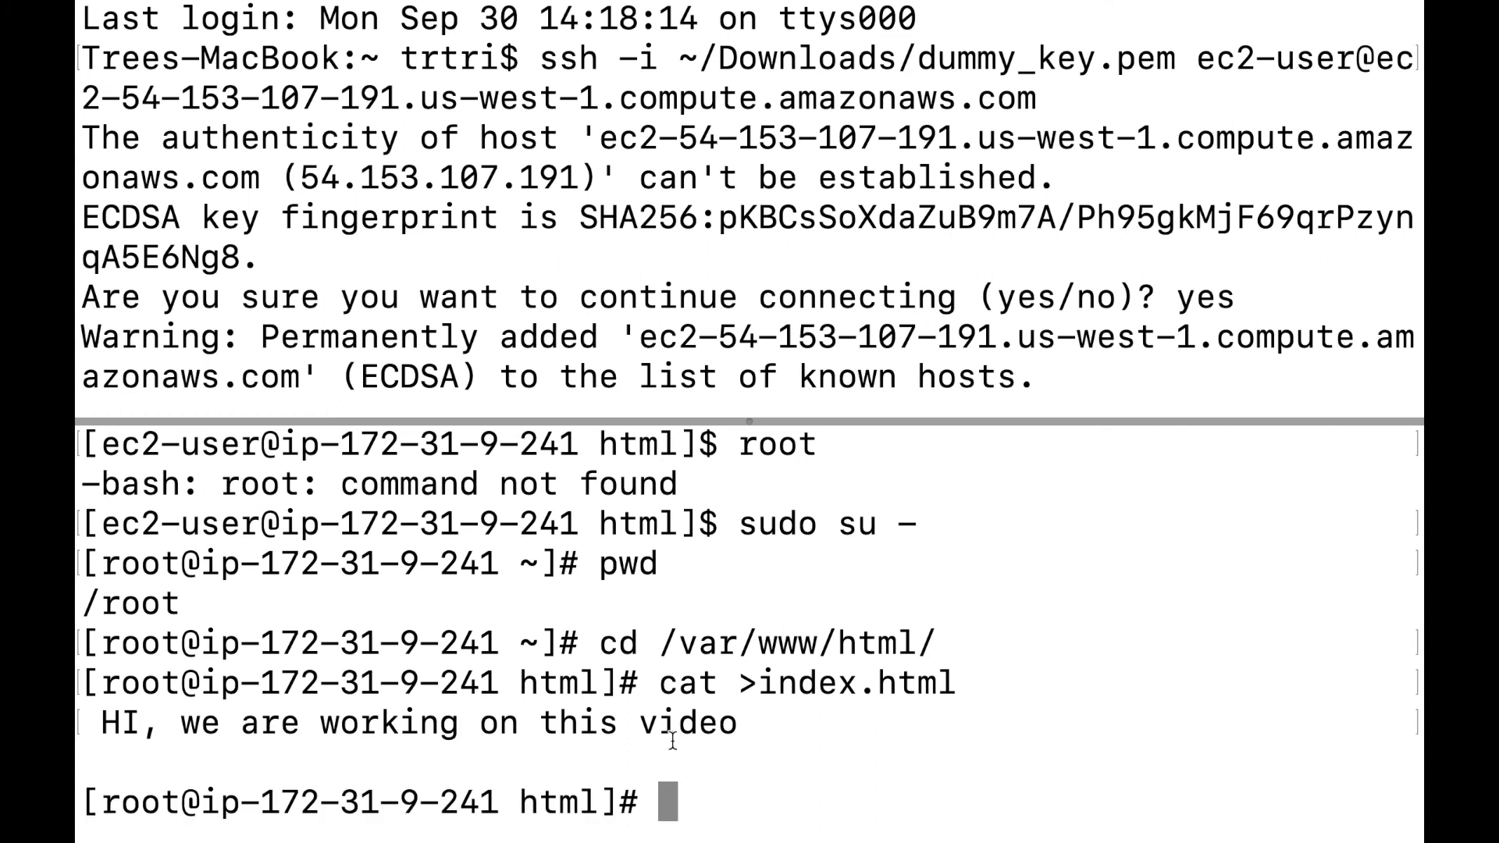
{"action": "left_click_drag", "start_coordinate": [750, 422], "coordinate": [790, 88]}
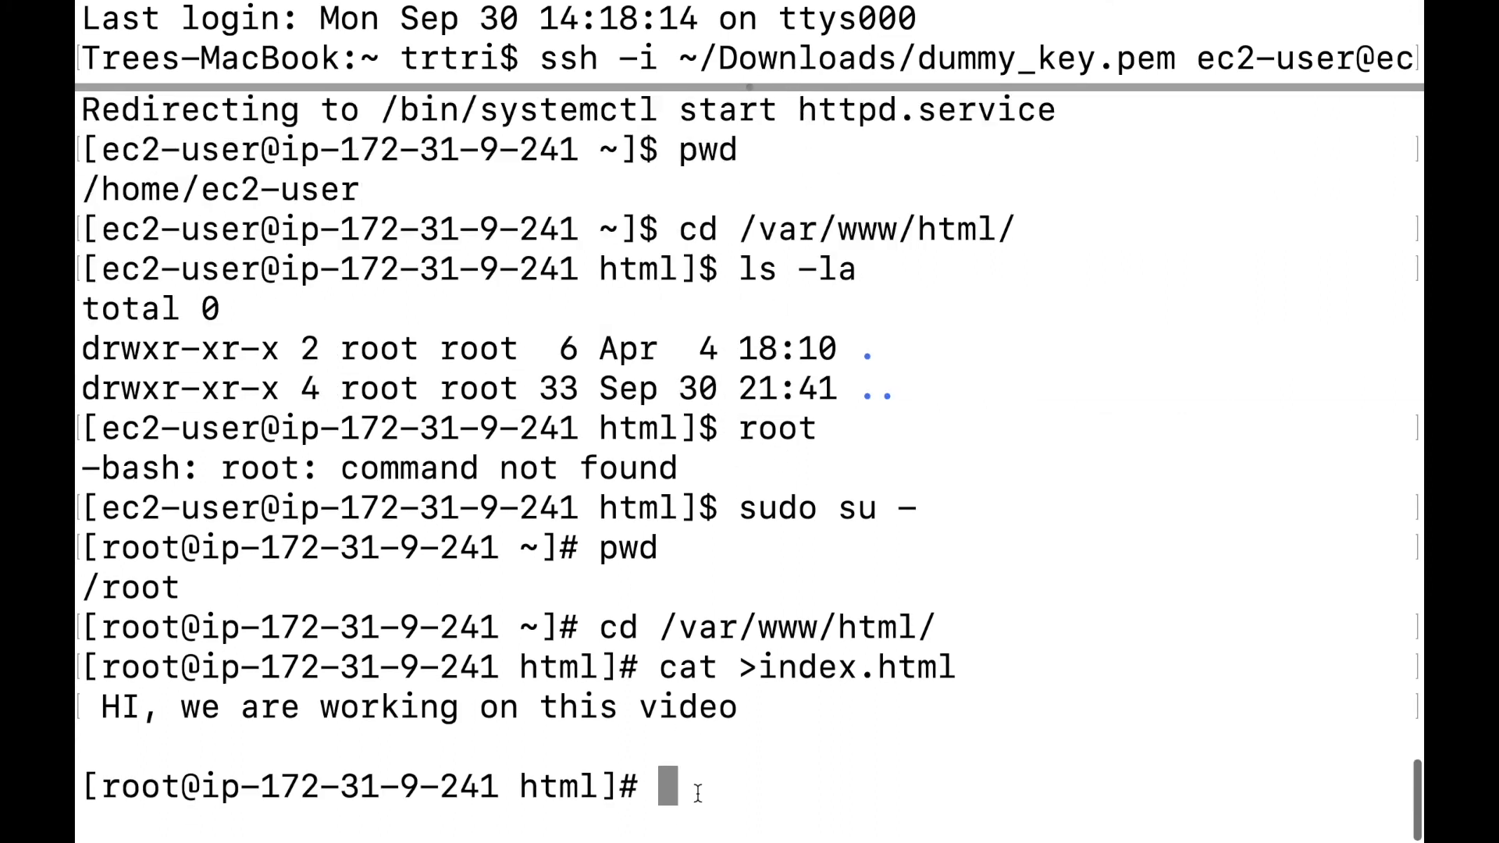
{"action": "type", "text": "cat>index"}
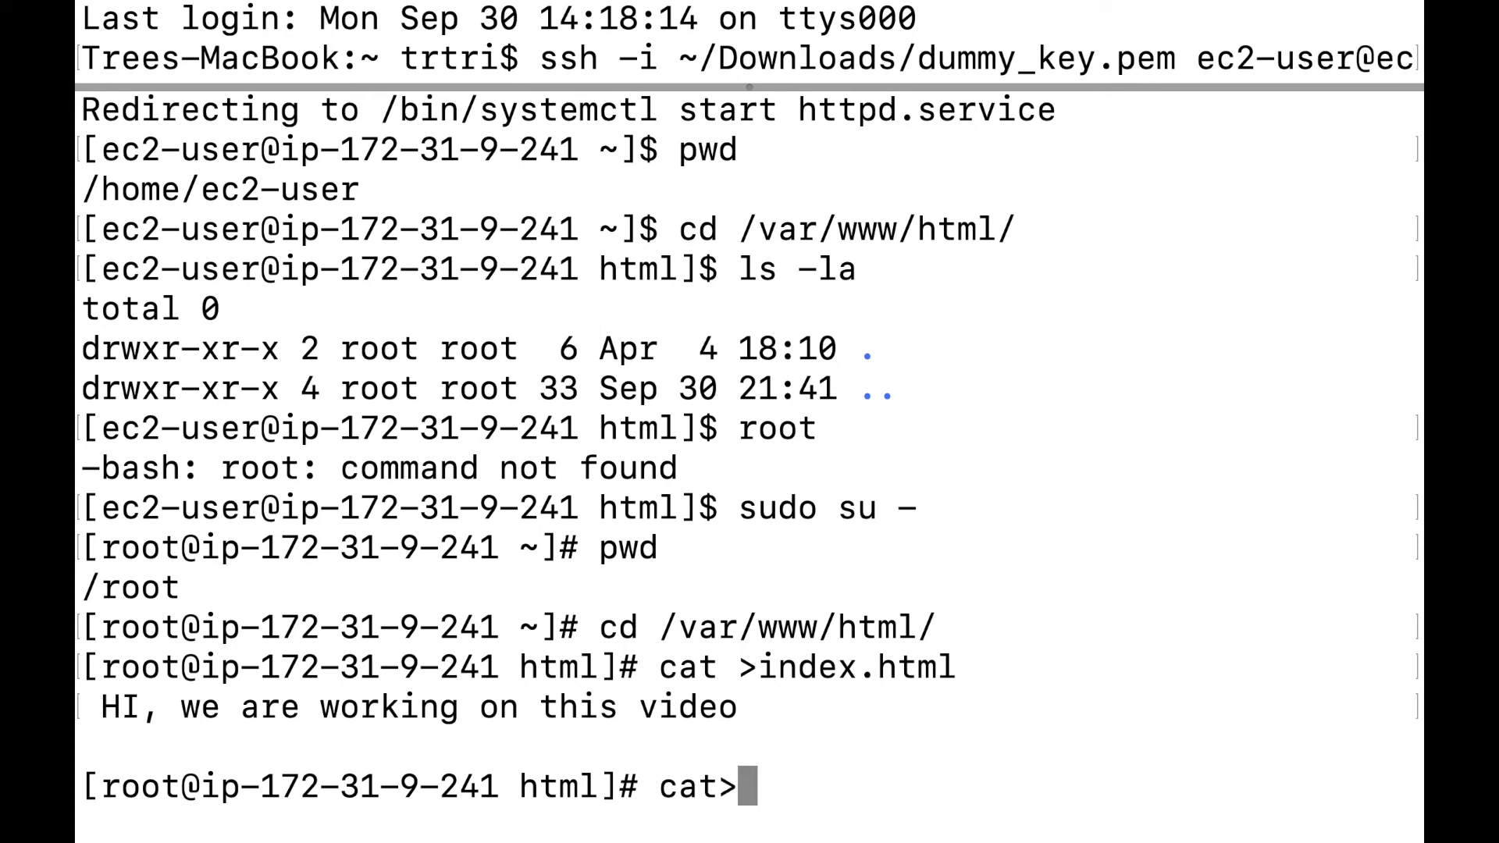
{"action": "key", "text": "BackSpace"}
{"action": "key", "text": "BackSpace"}
{"action": "key", "text": "BackSpace"}
{"action": "key", "text": "BackSpace"}
{"action": "key", "text": "BackSpace"}
{"action": "key", "text": "BackSpace"}
{"action": "type", "text": "index.htl"}
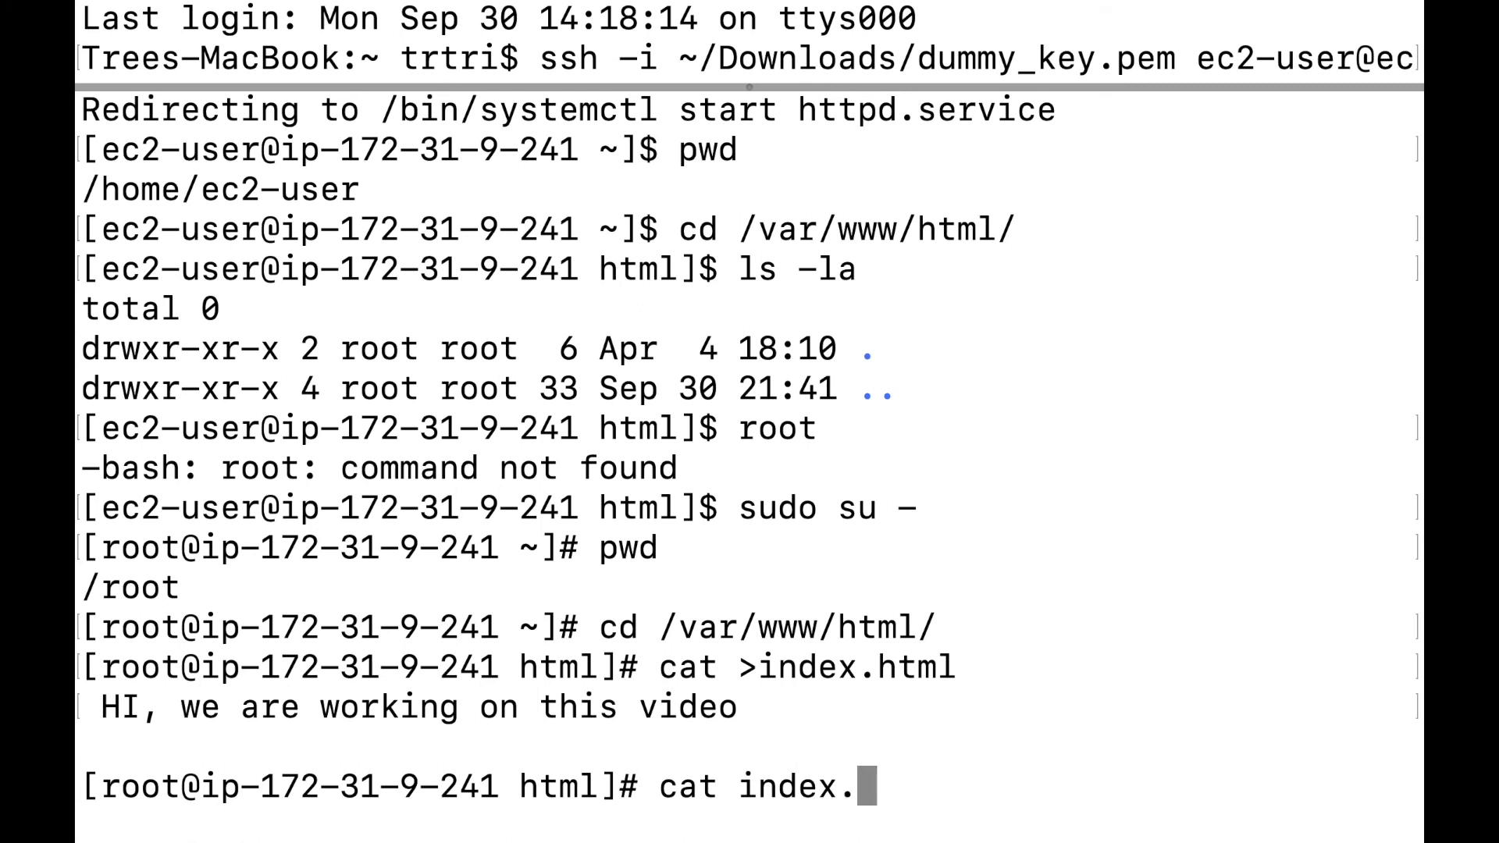
{"action": "key", "text": "BackSpace"}
{"action": "type", "text": "ml"}
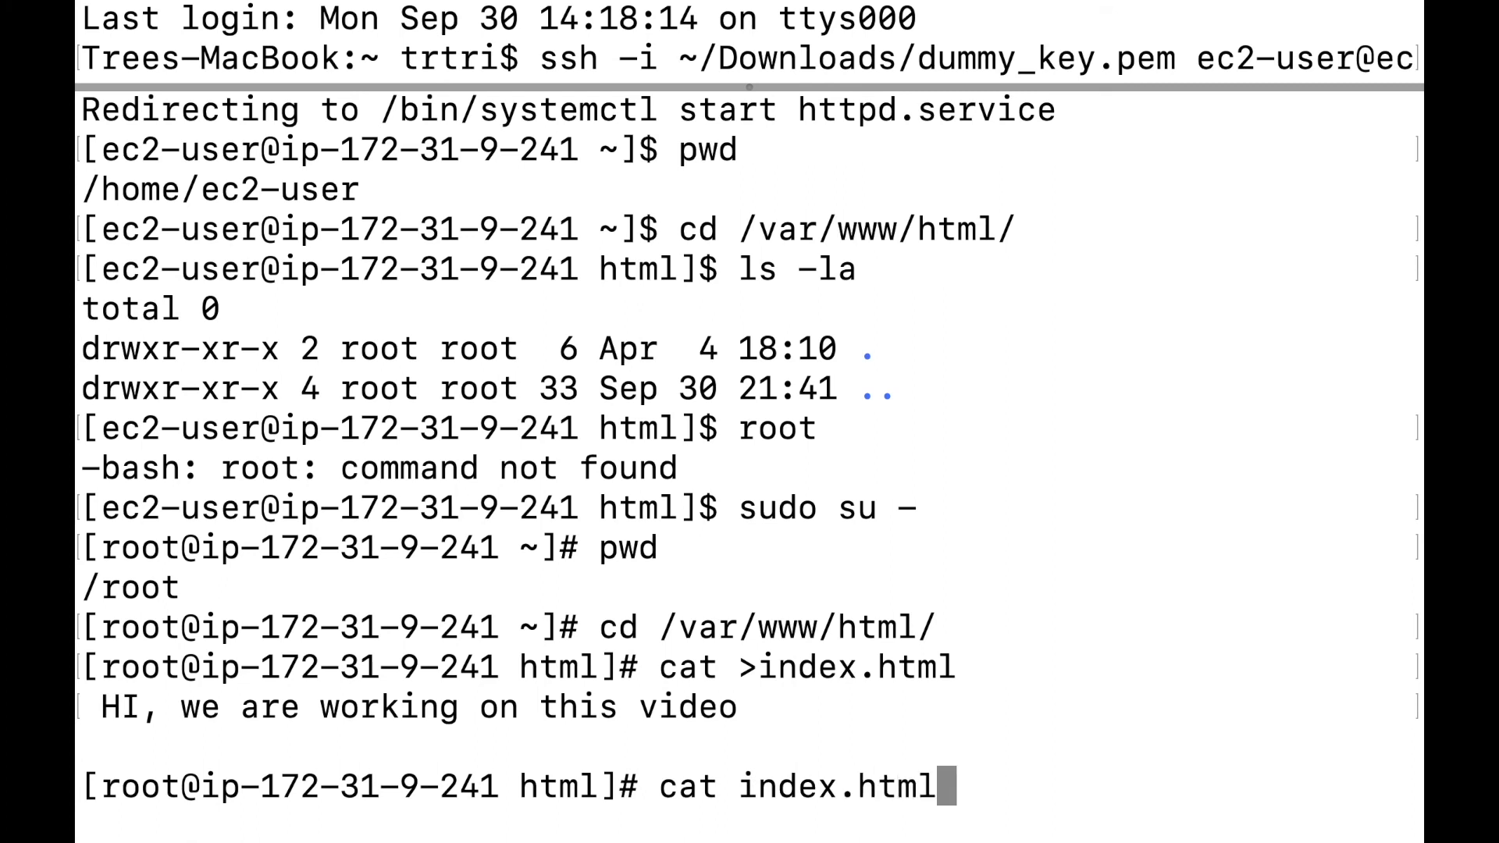
{"action": "key", "text": "Return"}
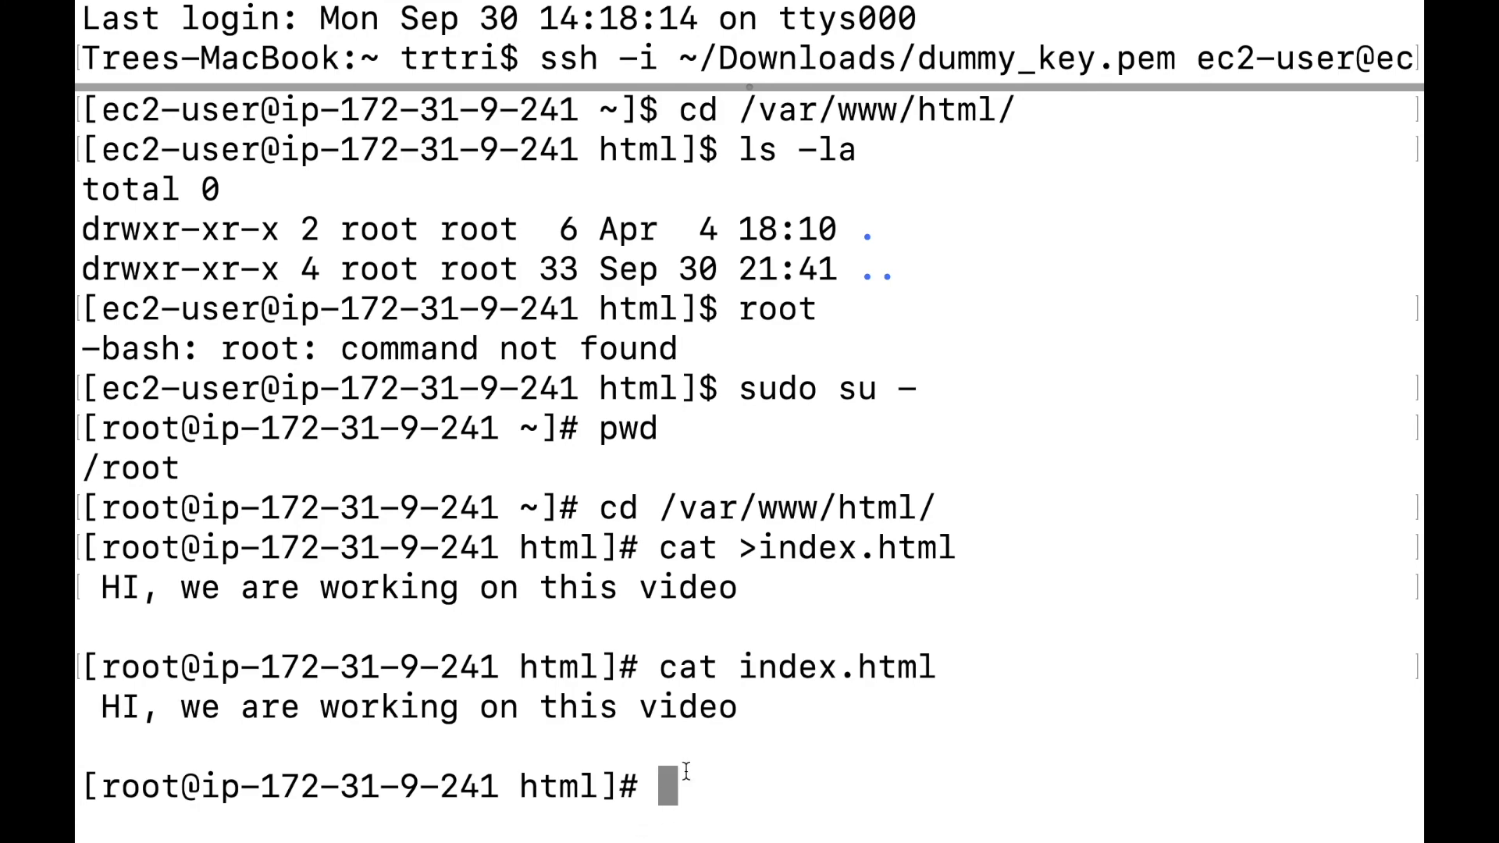
{"action": "key", "text": "super+Tab"}
{"action": "key", "text": "super+Tab"}
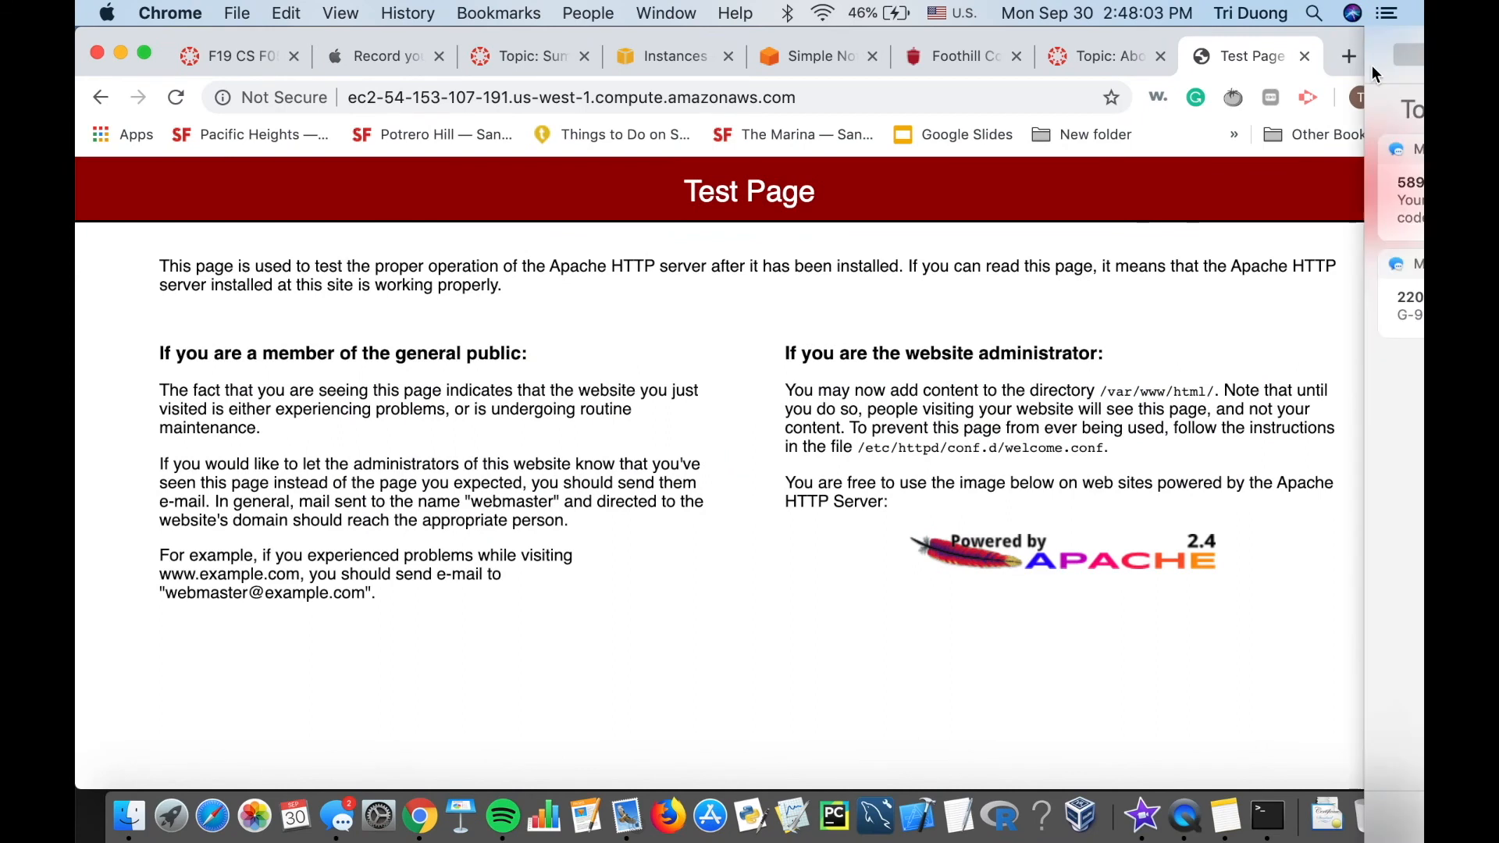
Reload the EC2 server tab so it shows 'HI, we are working on this video'.
{"action": "left_click", "coordinate": [177, 97]}
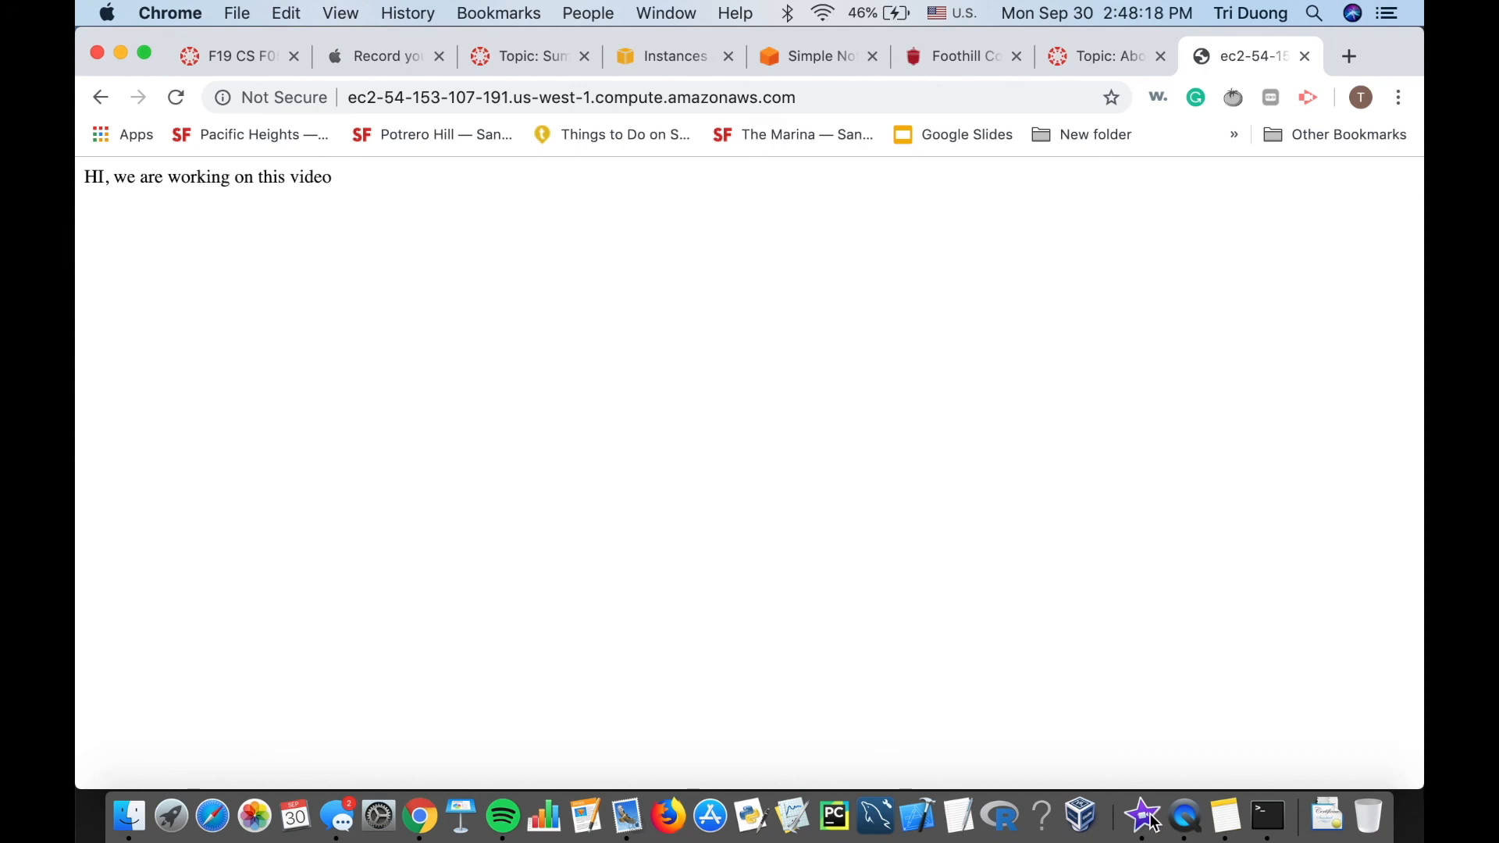
{"action": "left_click", "coordinate": [1186, 818]}
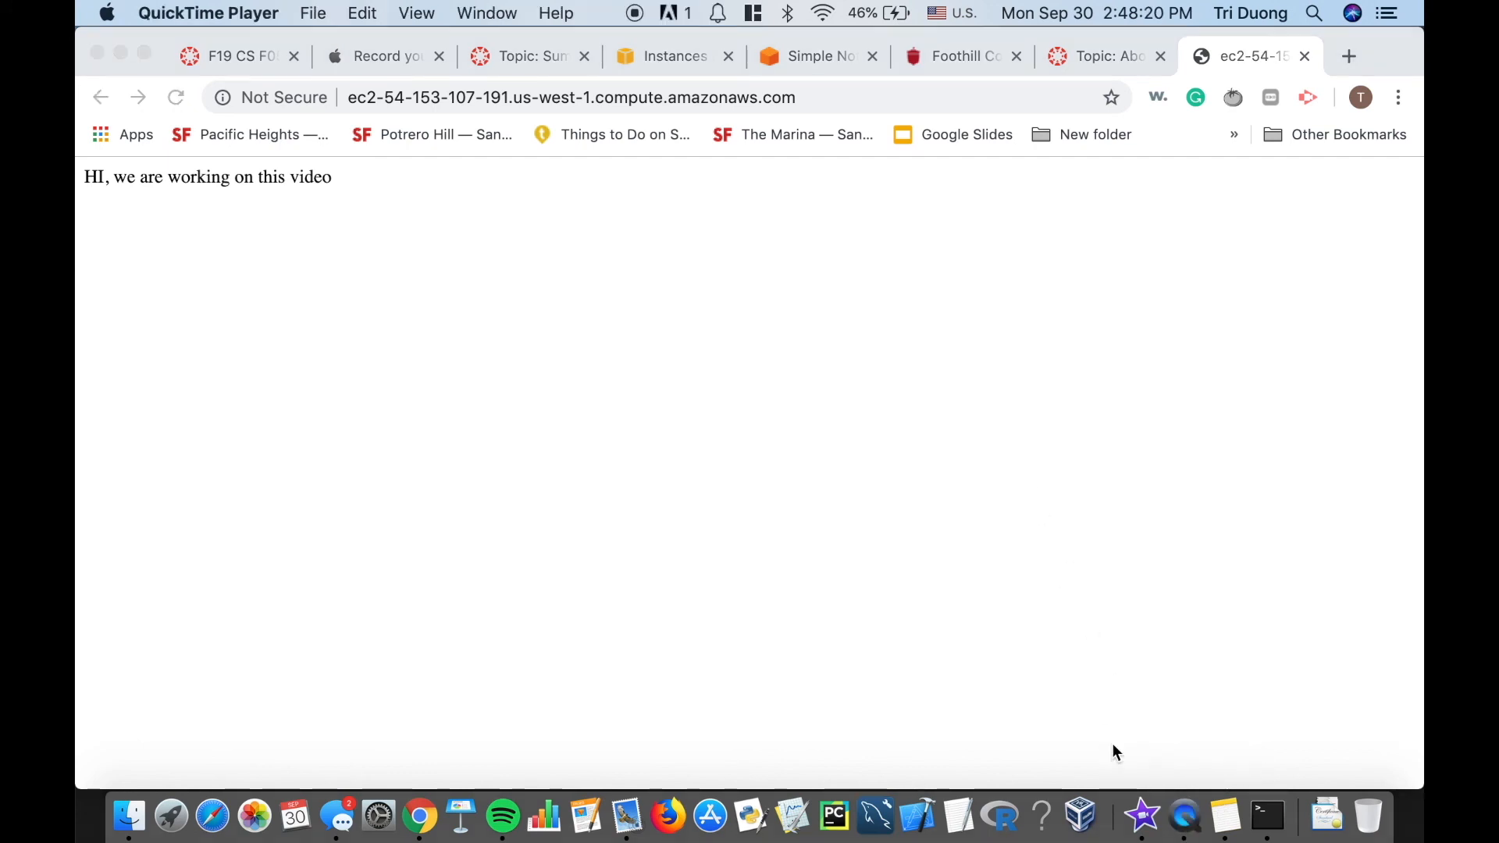
{"action": "left_click", "coordinate": [889, 313]}
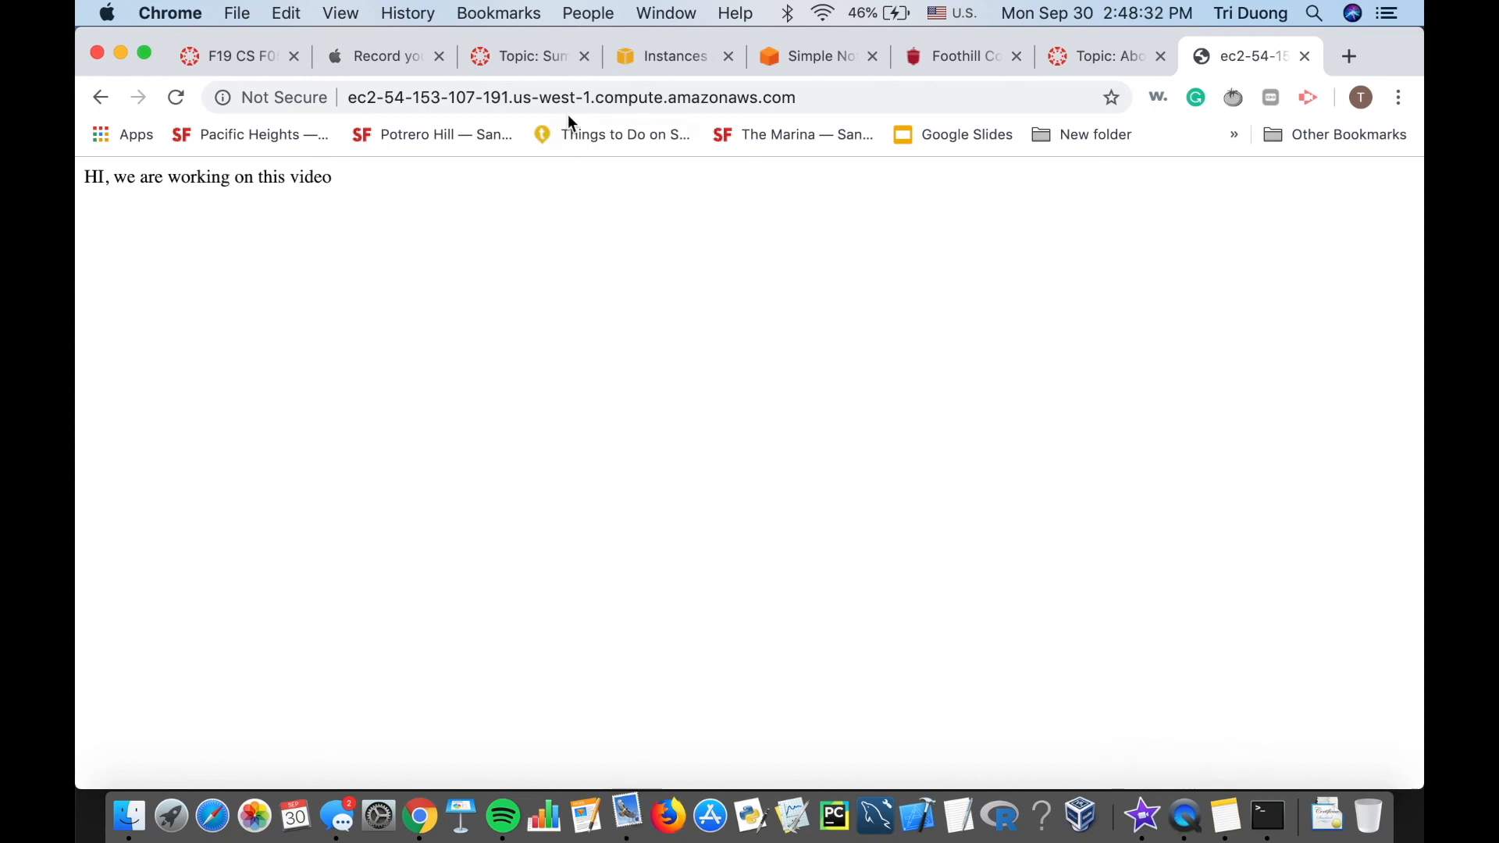
Navigate the Canvas topic tab to cs.psme.foothill.edu/c/.
{"action": "left_click", "coordinate": [494, 57]}
{"action": "left_click", "coordinate": [574, 87]}
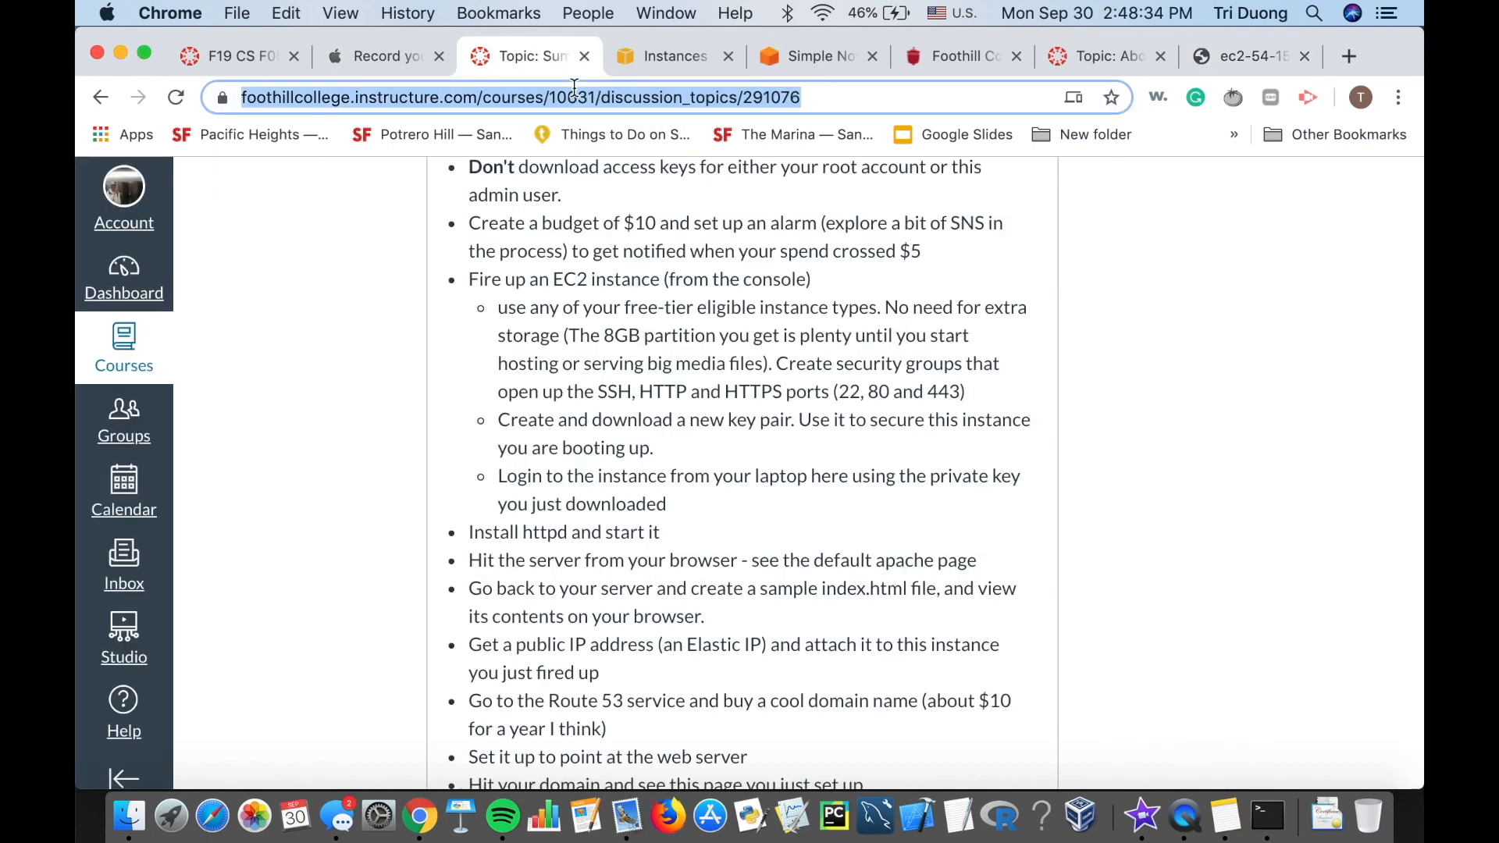
{"action": "type", "text": "cs"}
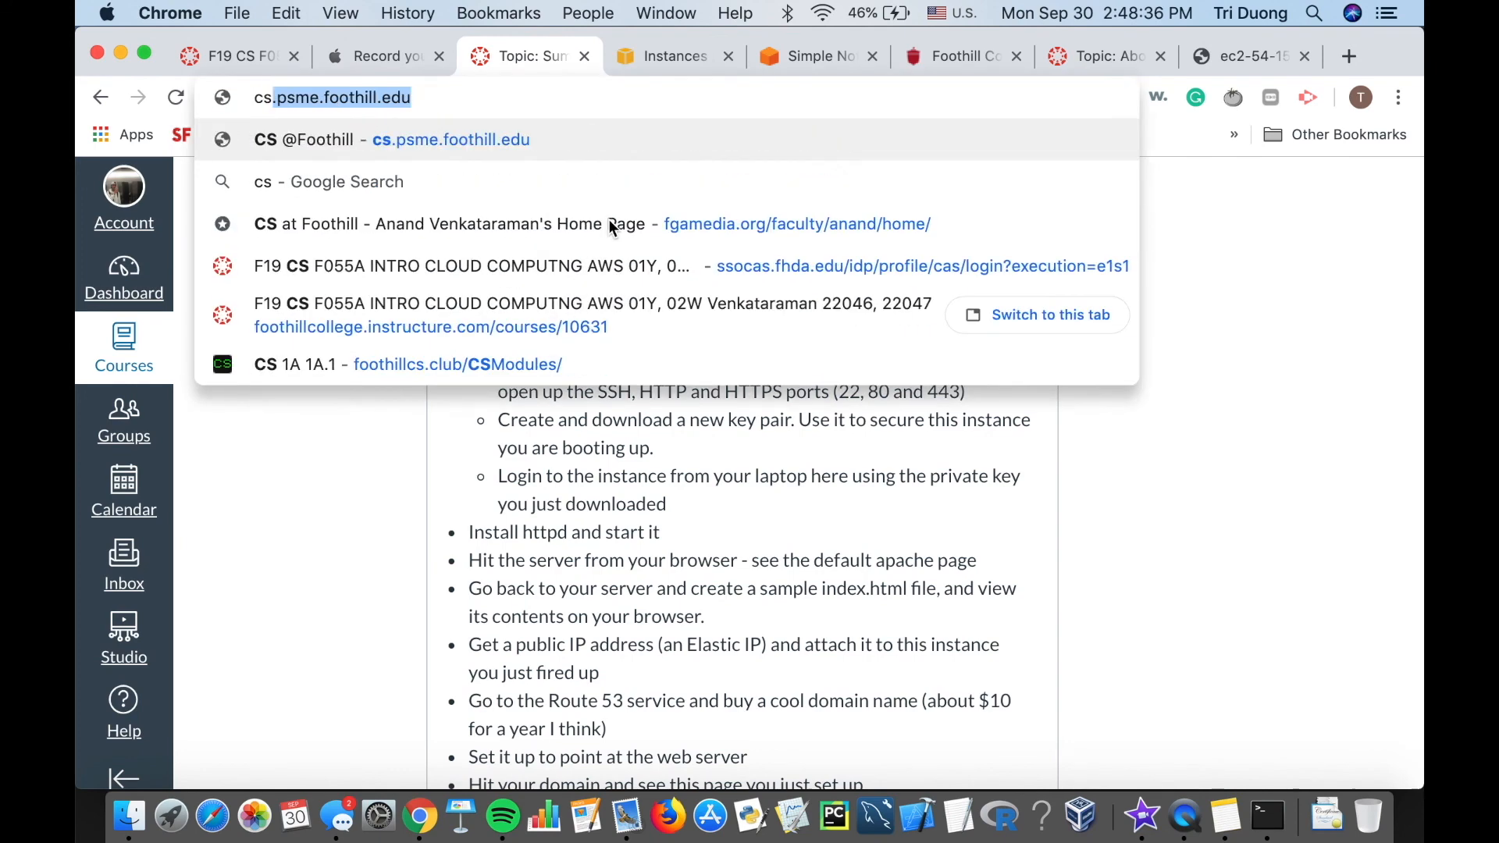
{"action": "key", "text": "Right"}
{"action": "key", "text": "BackSpace"}
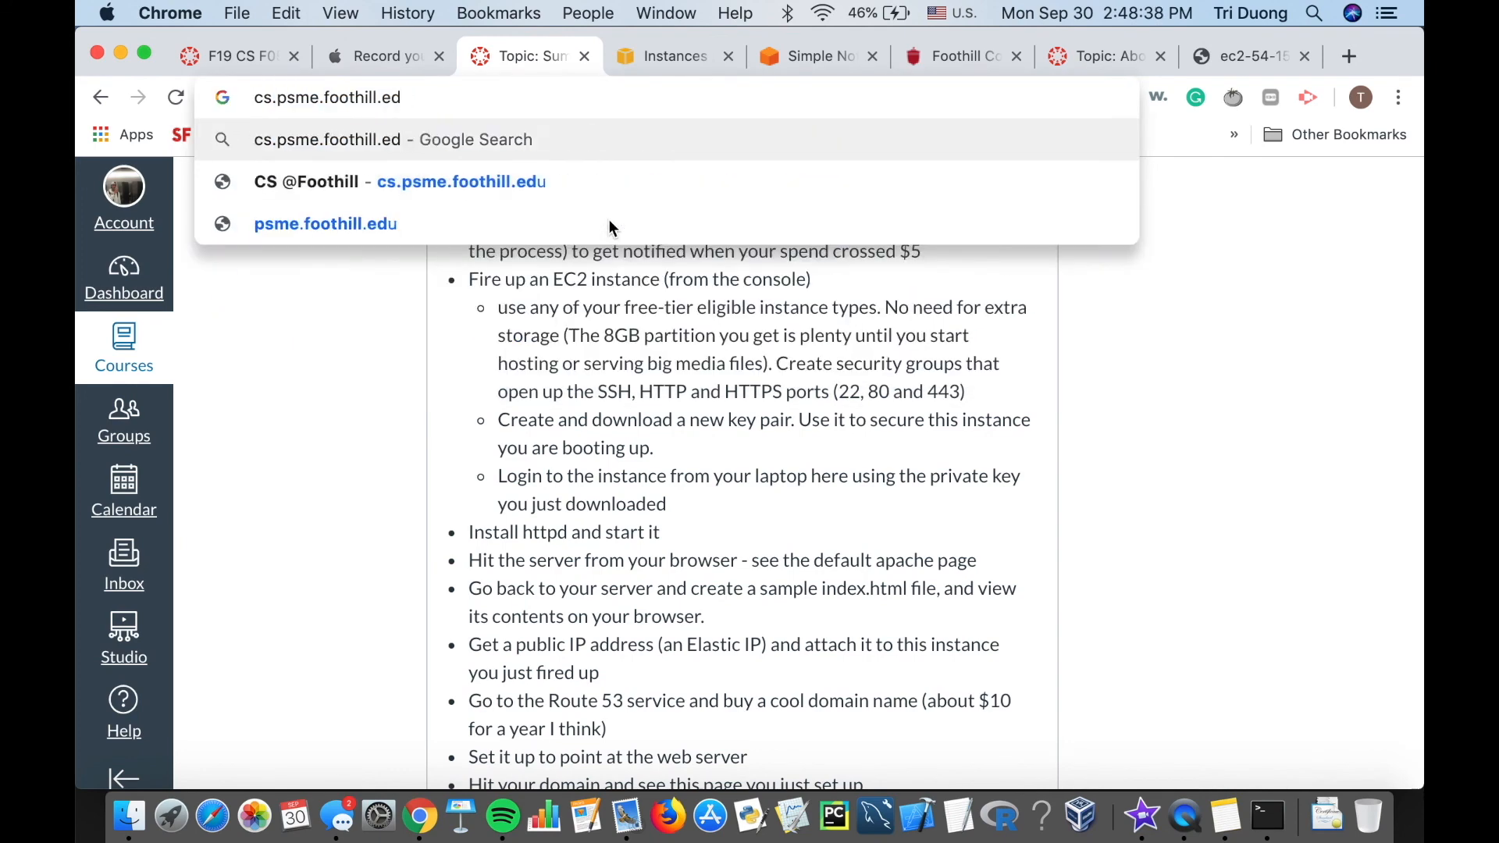
{"action": "type", "text": "u"}
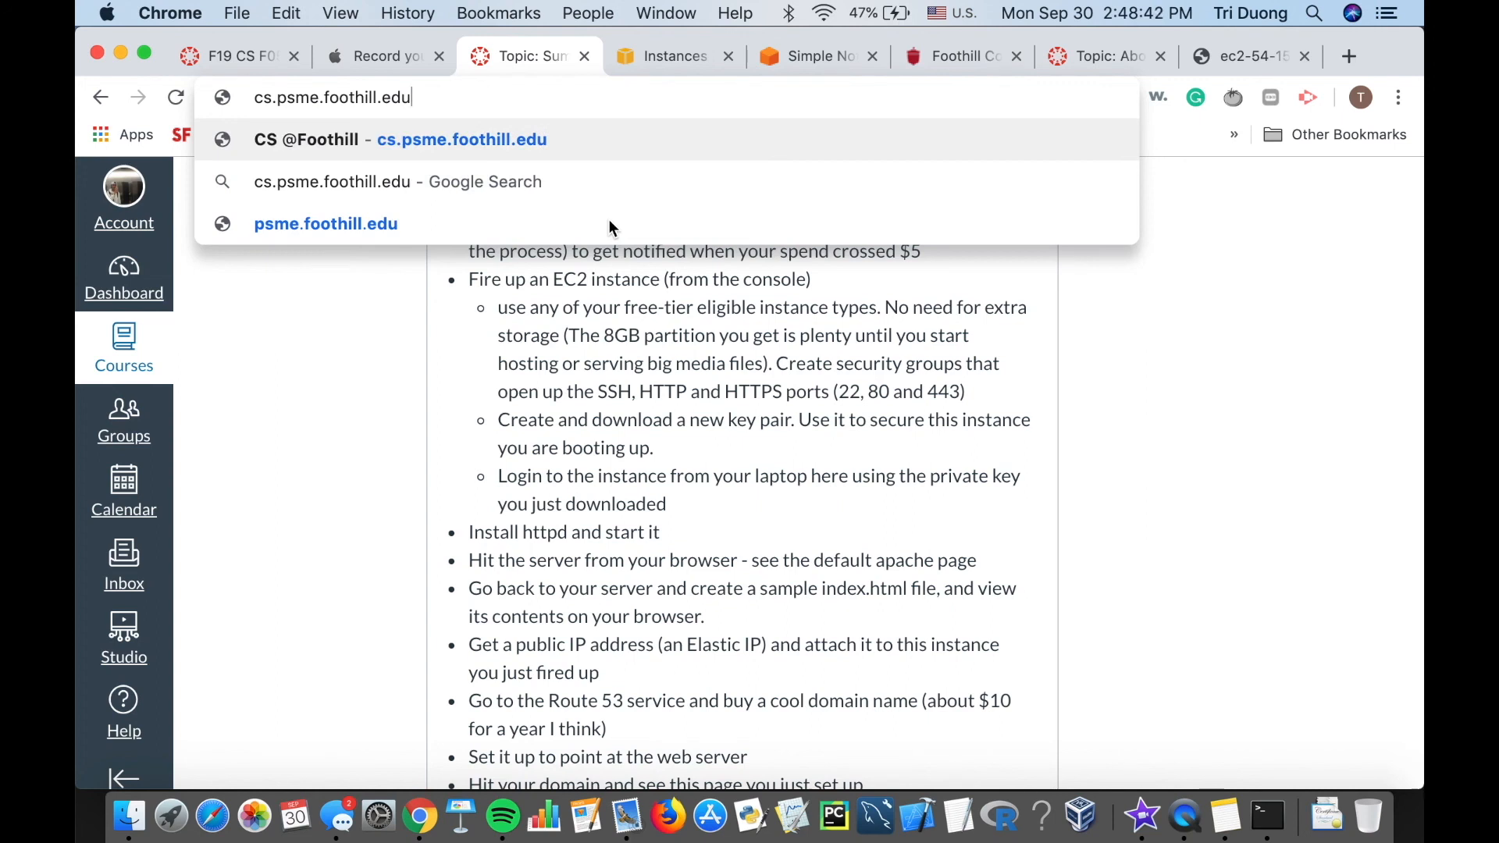
{"action": "type", "text": "/c"}
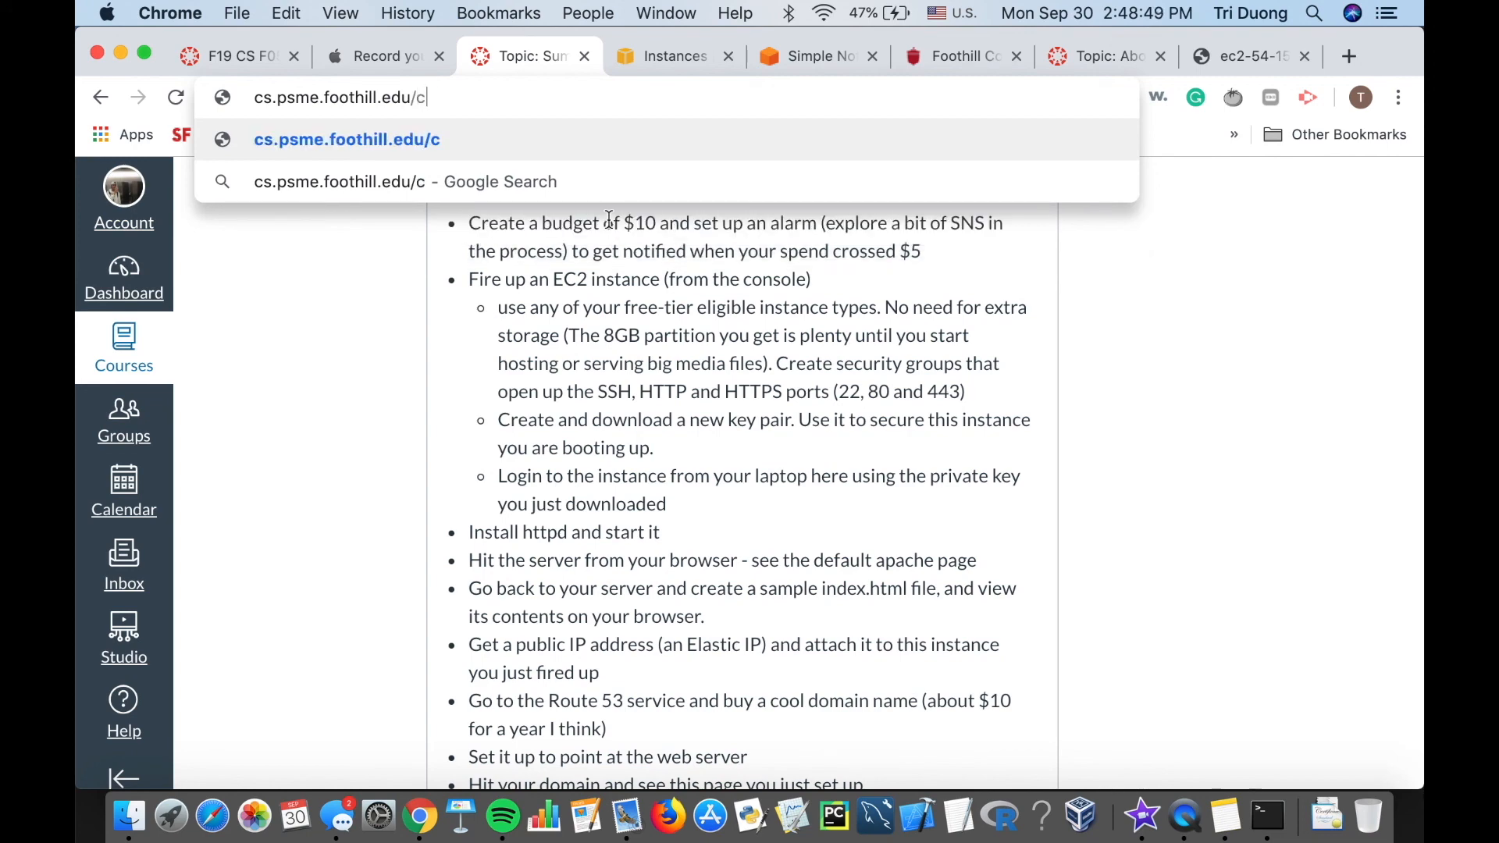
{"action": "key", "text": "Return"}
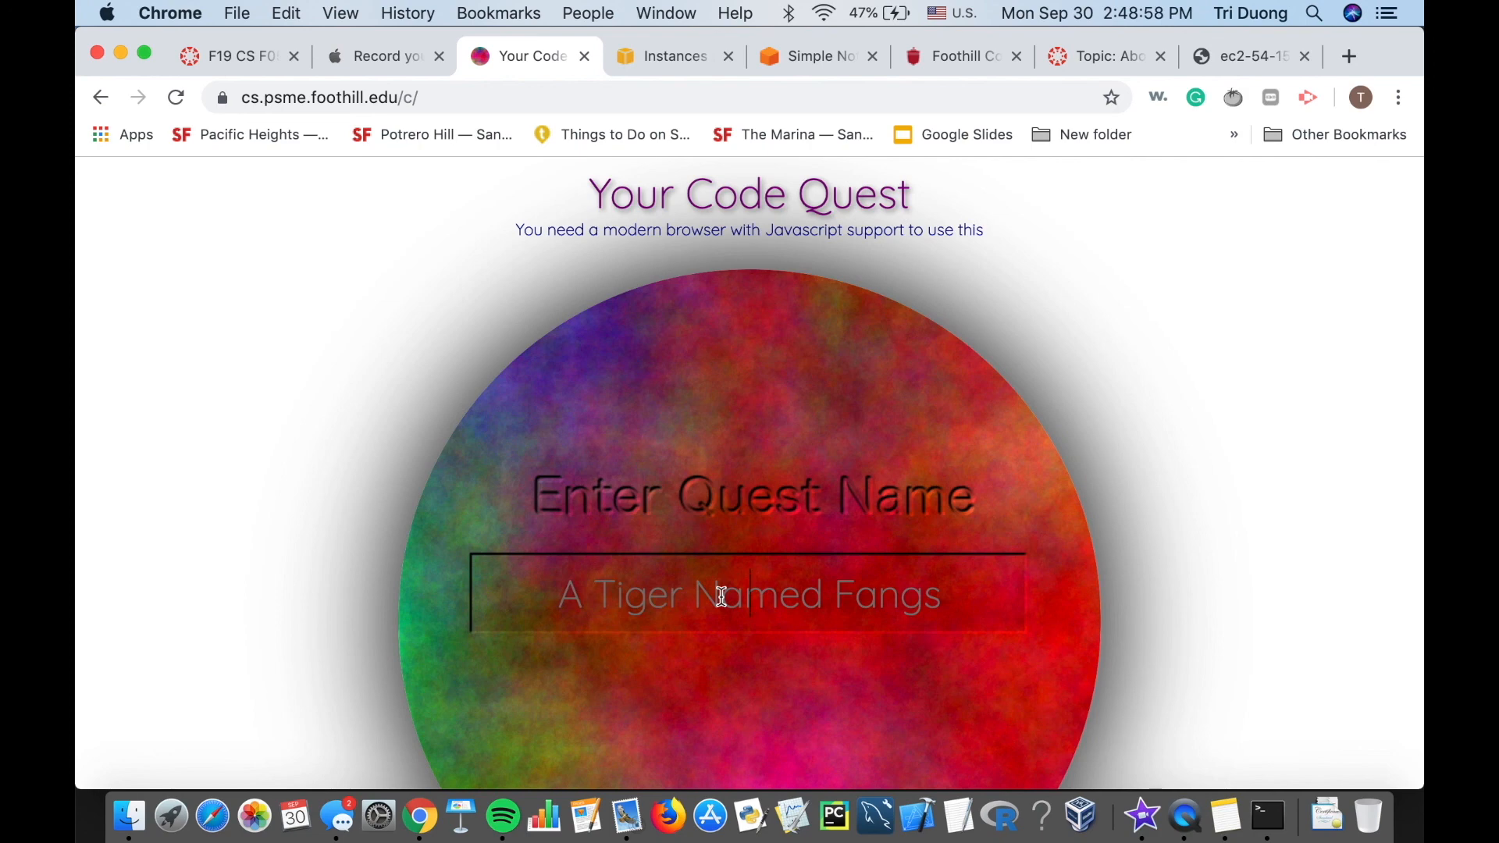
Enter the quest name 'A Tadpole dancing' to open that quest.
{"action": "type", "text": "Dancing"}
{"action": "key", "text": "BackSpace"}
{"action": "key", "text": "BackSpace"}
{"action": "key", "text": "BackSpace"}
{"action": "key", "text": "BackSpace"}
{"action": "key", "text": "BackSpace"}
{"action": "key", "text": "BackSpace"}
{"action": "key", "text": "BackSpace"}
{"action": "type", "text": "A Tap Pole"}
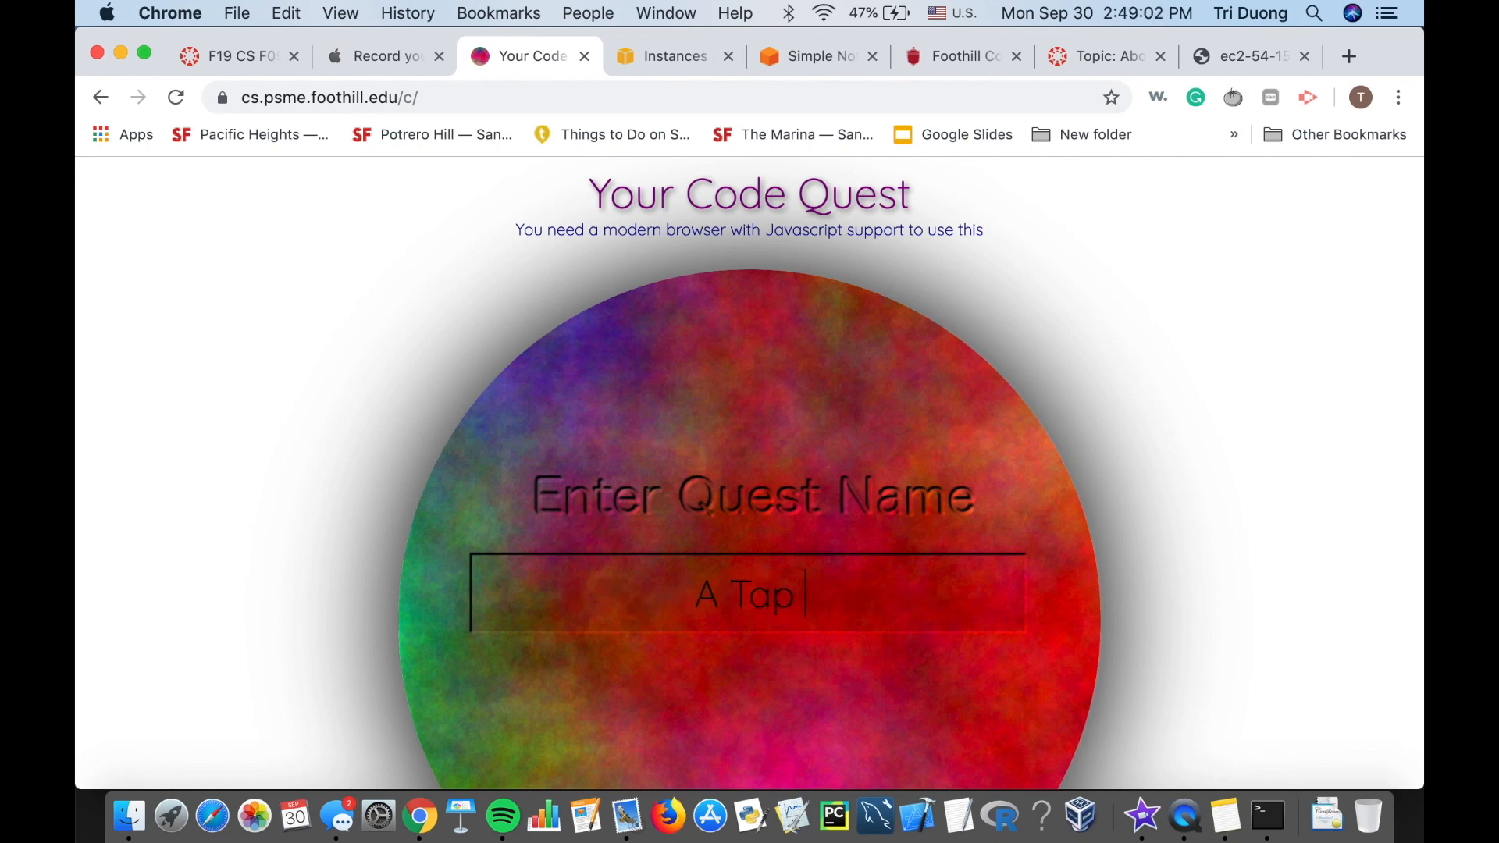
{"action": "key", "text": "BackSpace"}
{"action": "key", "text": "BackSpace"}
{"action": "key", "text": "BackSpace"}
{"action": "key", "text": "BackSpace"}
{"action": "key", "text": "BackSpace"}
{"action": "key", "text": "BackSpace"}
{"action": "key", "text": "BackSpace"}
{"action": "type", "text": "dpole dancin"}
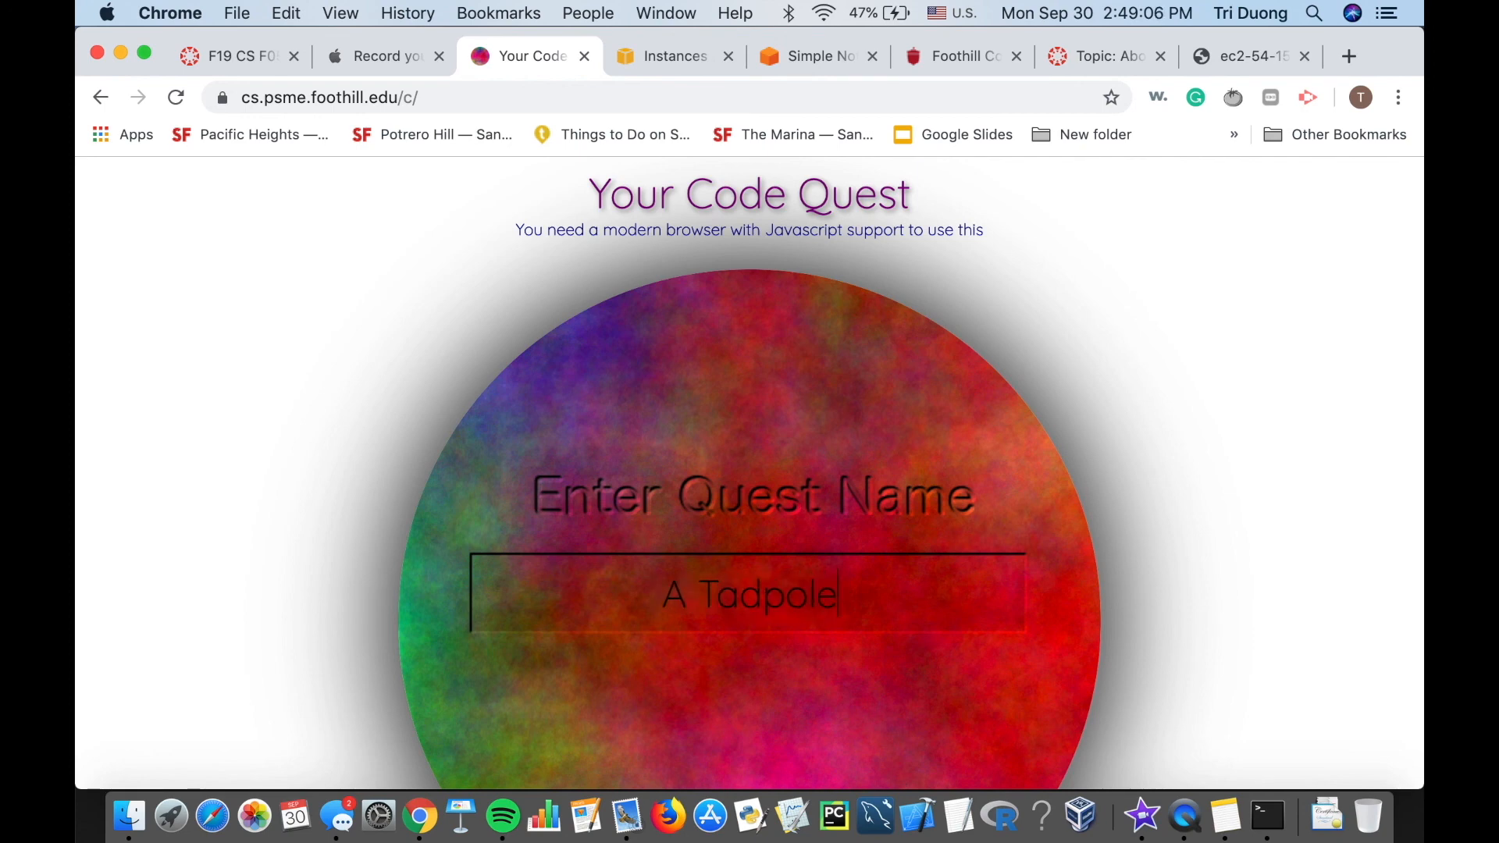
{"action": "type", "text": "g"}
{"action": "key", "text": "Return"}
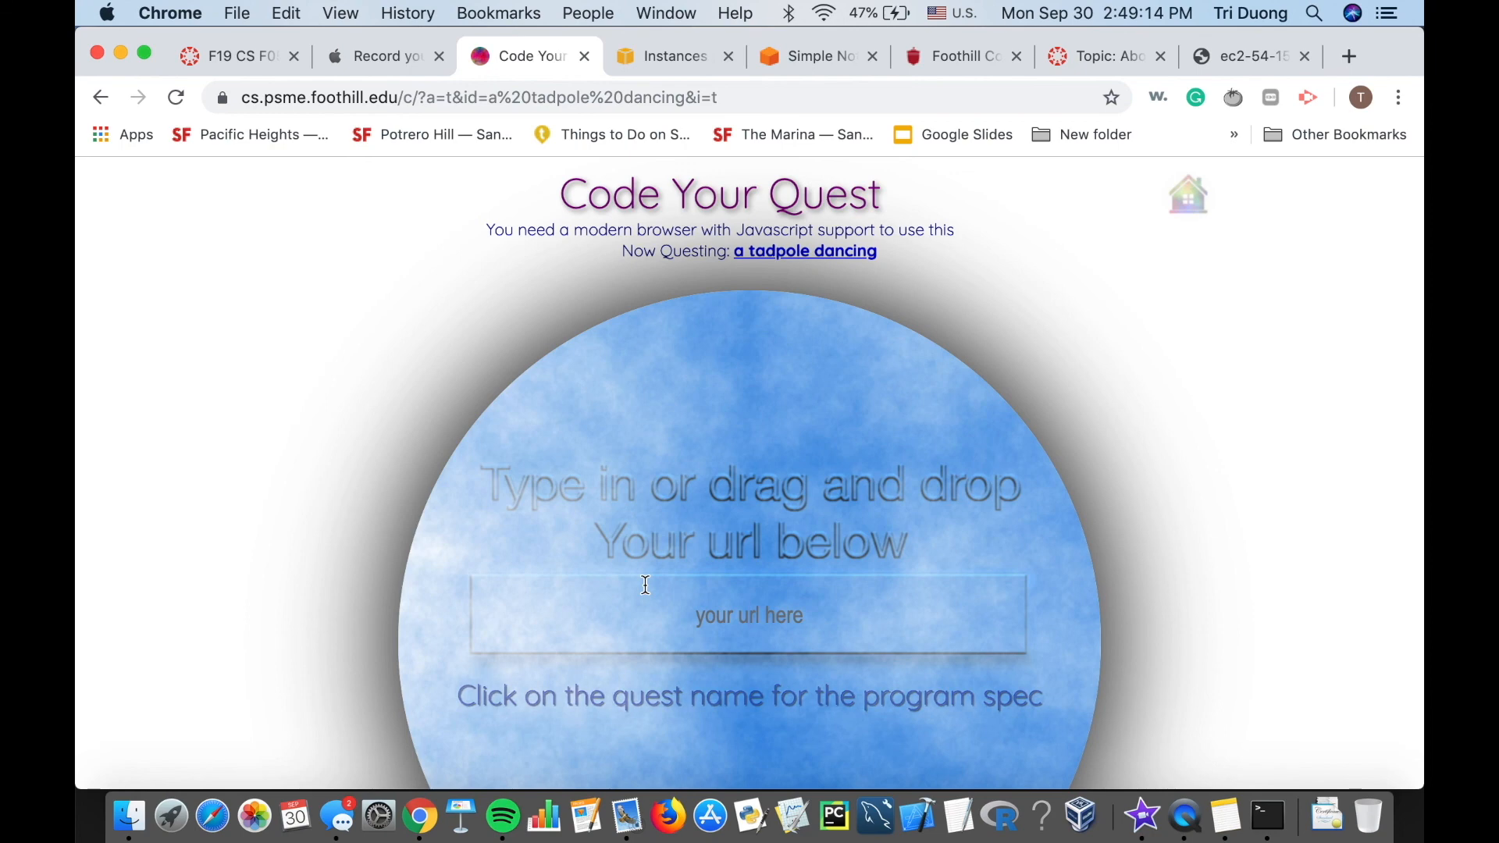
{"action": "scroll", "coordinate": [679, 590], "scroll_direction": "down", "scroll_amount": 3}
{"action": "scroll", "coordinate": [711, 593], "scroll_direction": "up", "scroll_amount": 3}
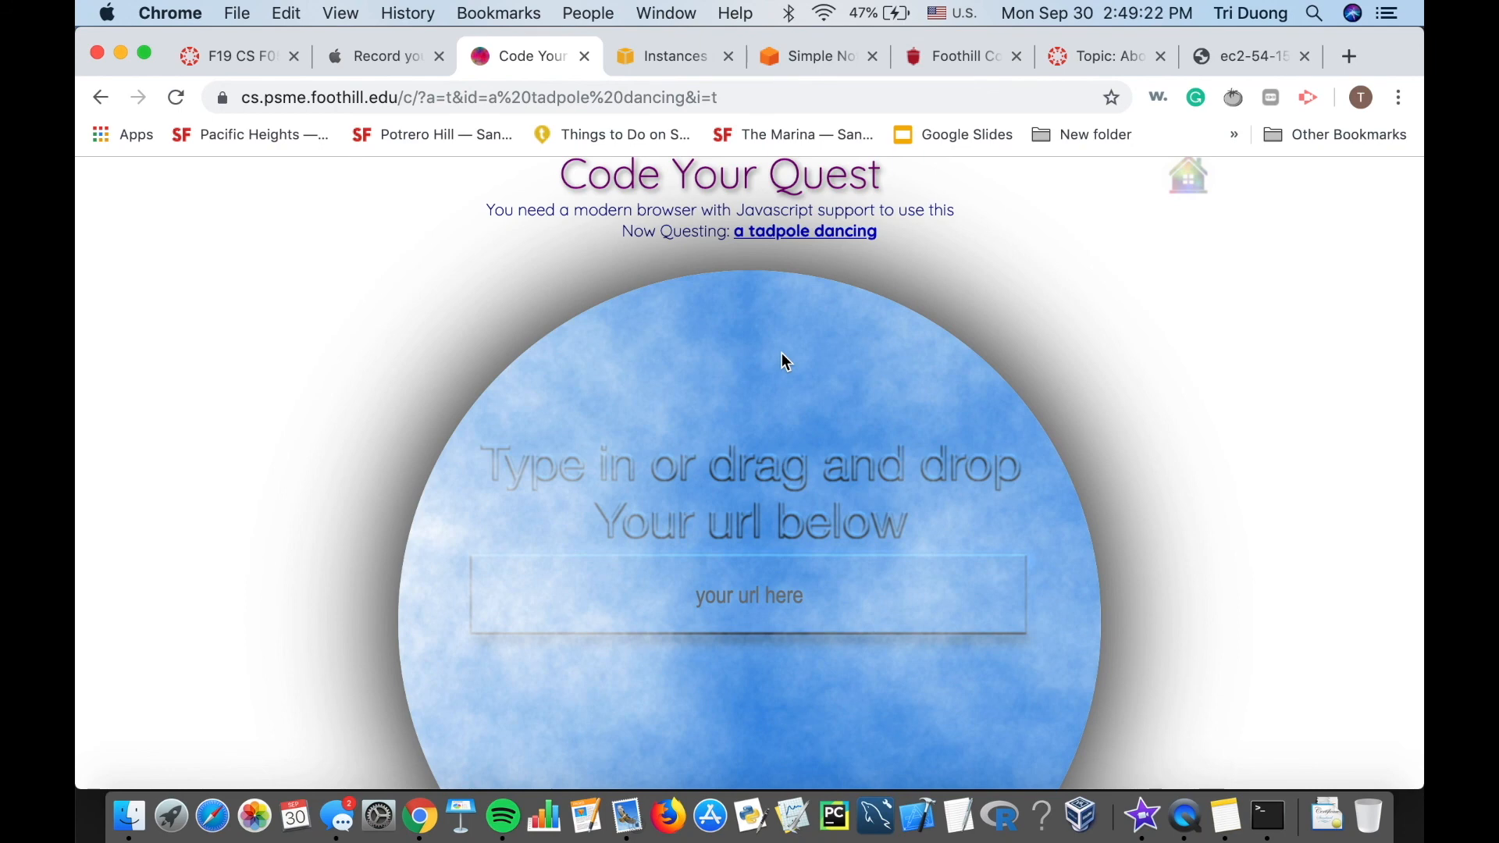
Select the 'your url here' field and scroll down the quest page.
{"action": "left_click", "coordinate": [760, 592]}
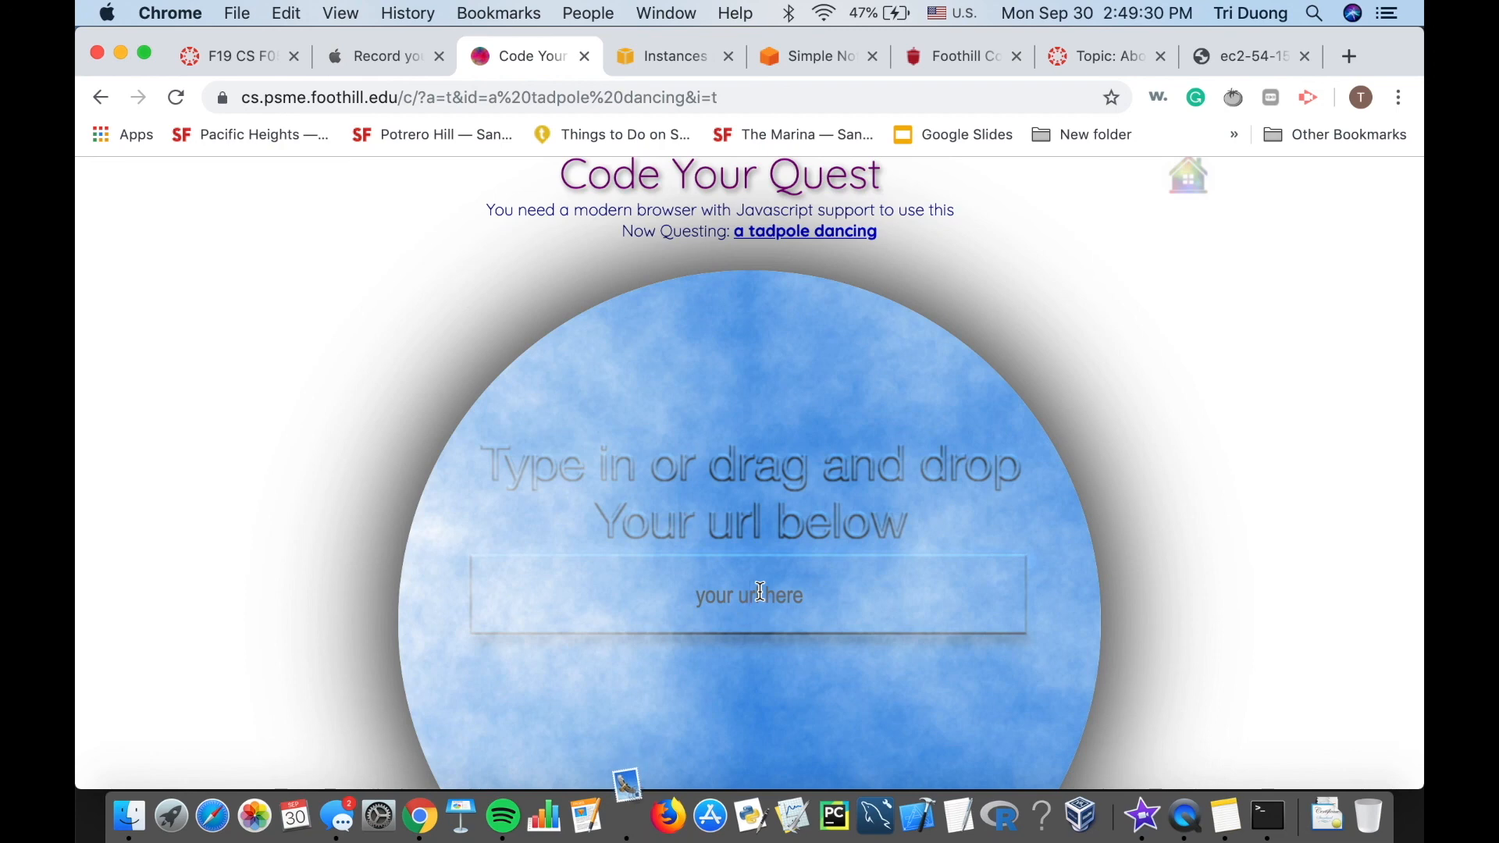
{"action": "scroll", "coordinate": [734, 472], "scroll_direction": "down", "scroll_amount": 2}
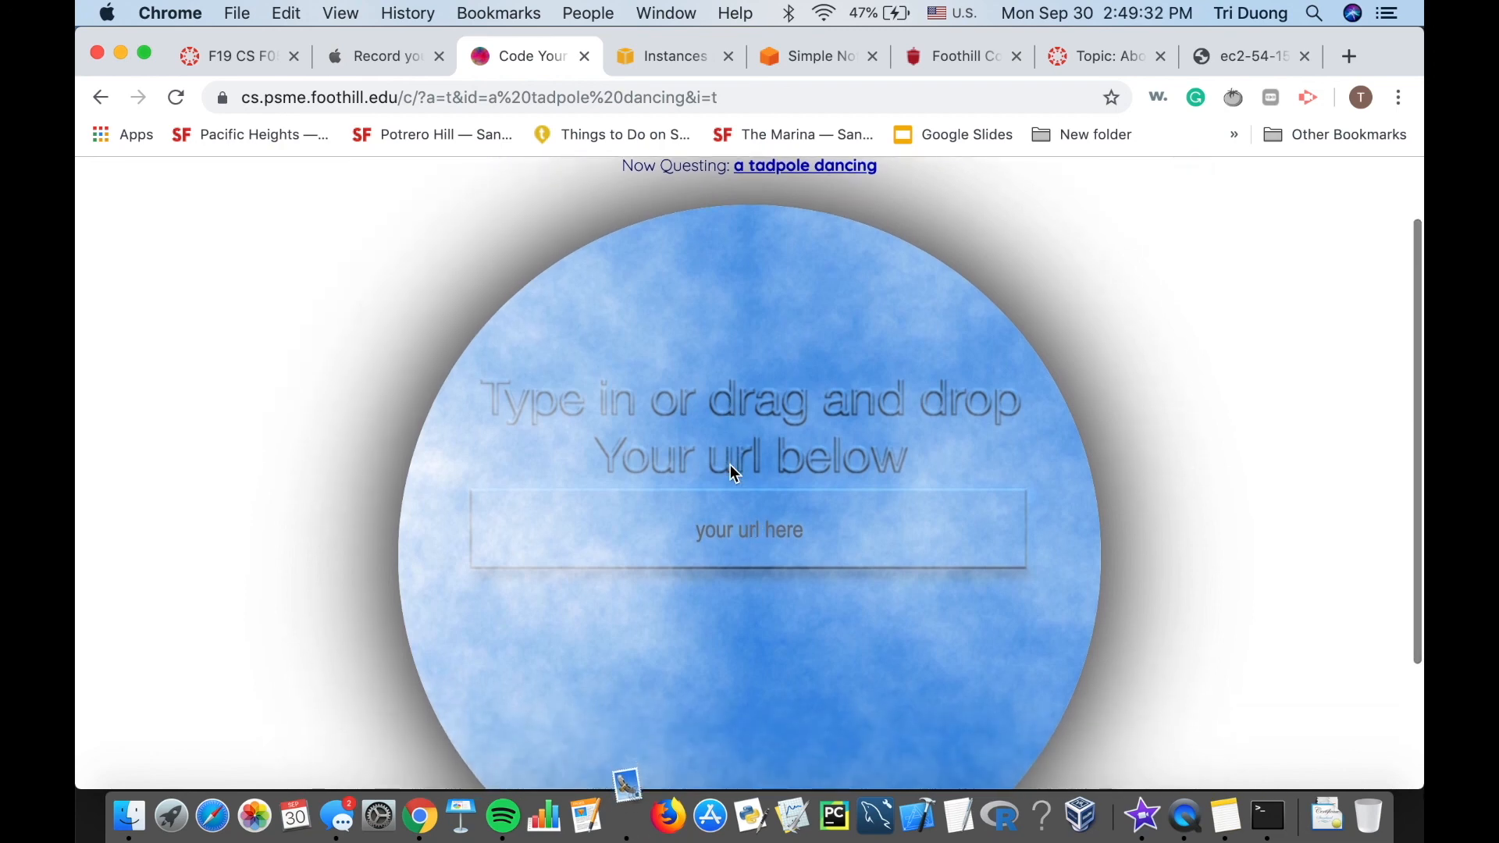
{"action": "scroll", "coordinate": [734, 472], "scroll_direction": "down", "scroll_amount": 2}
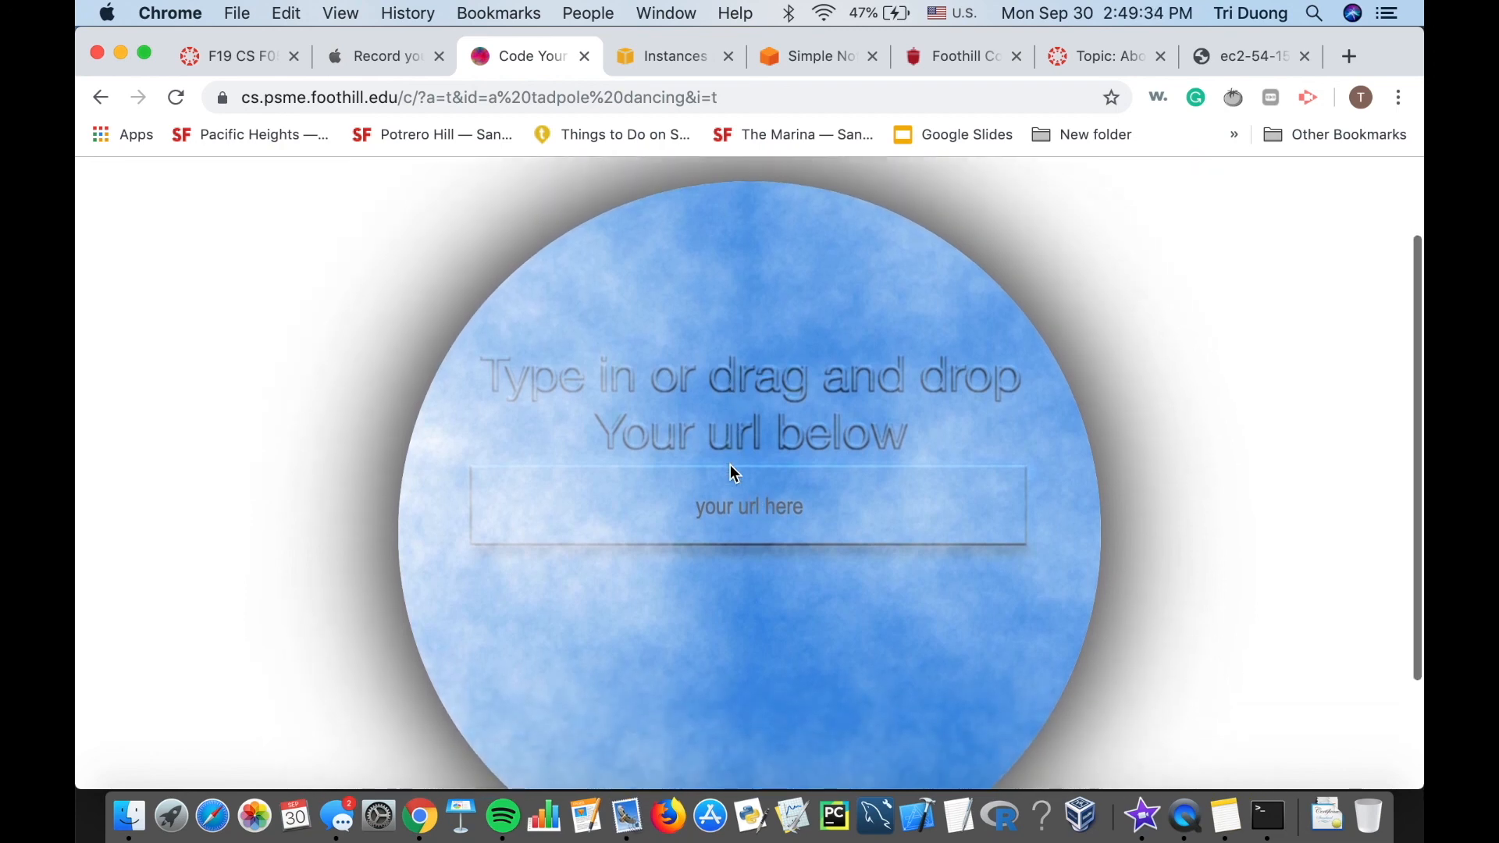
{"action": "scroll", "coordinate": [729, 466], "scroll_direction": "down", "scroll_amount": 1}
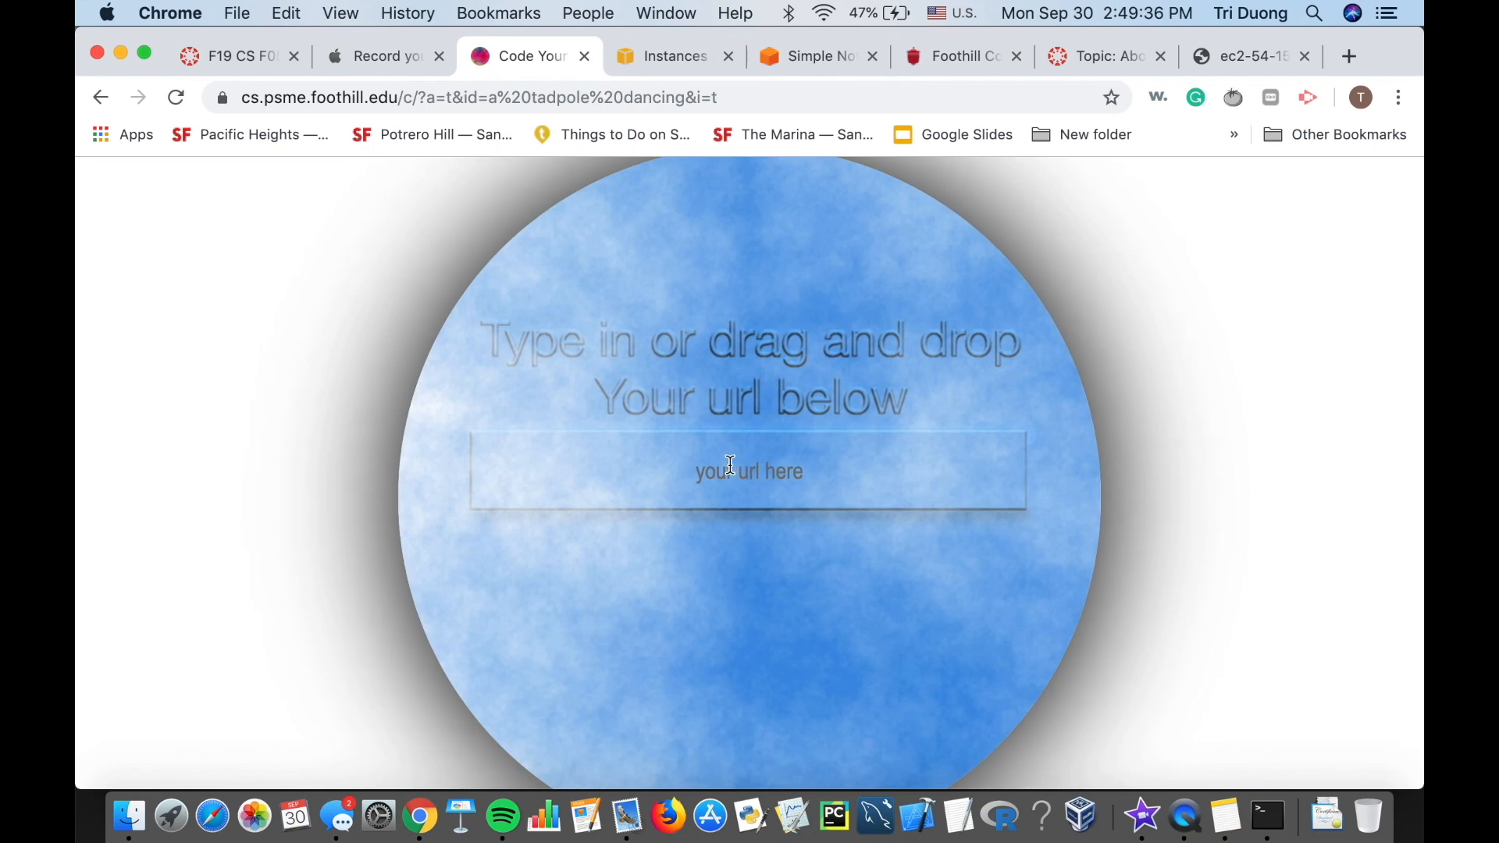